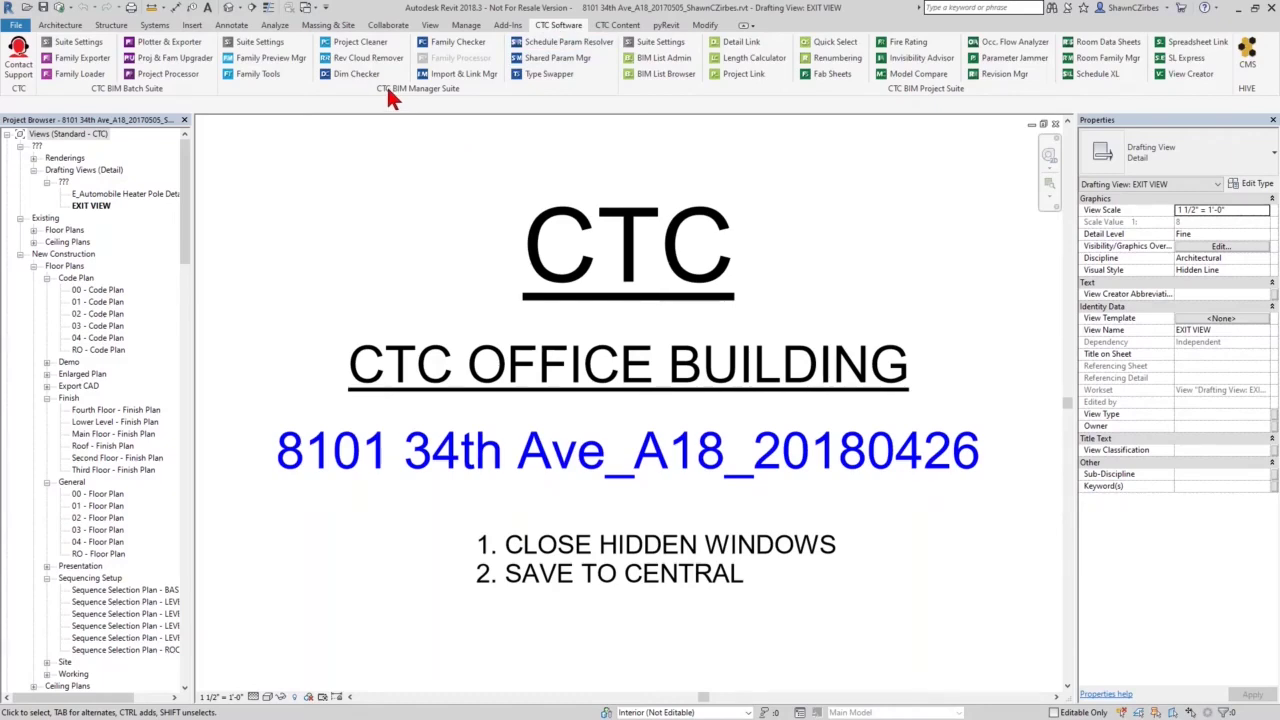
Detach the CTC BIM Manager Suite tool group from the ribbon and place it floating over the drafting view
drag(392, 96, 432, 172)
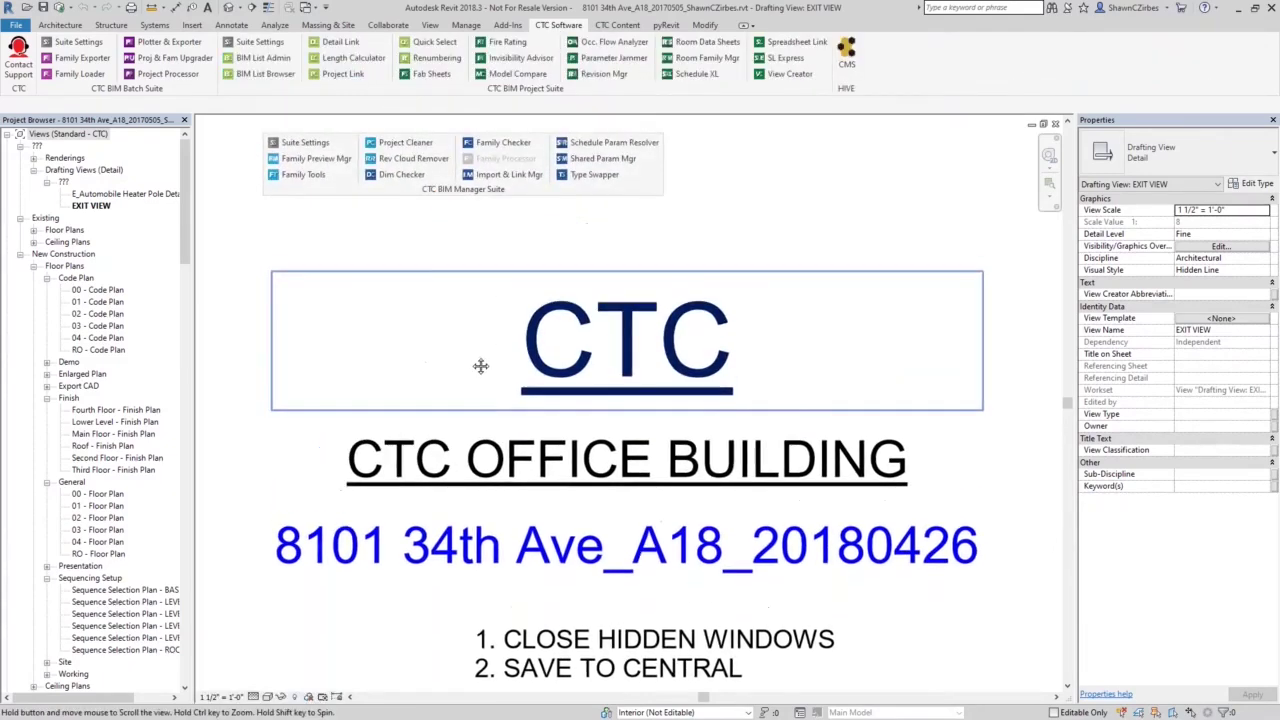
drag(432, 184, 472, 210)
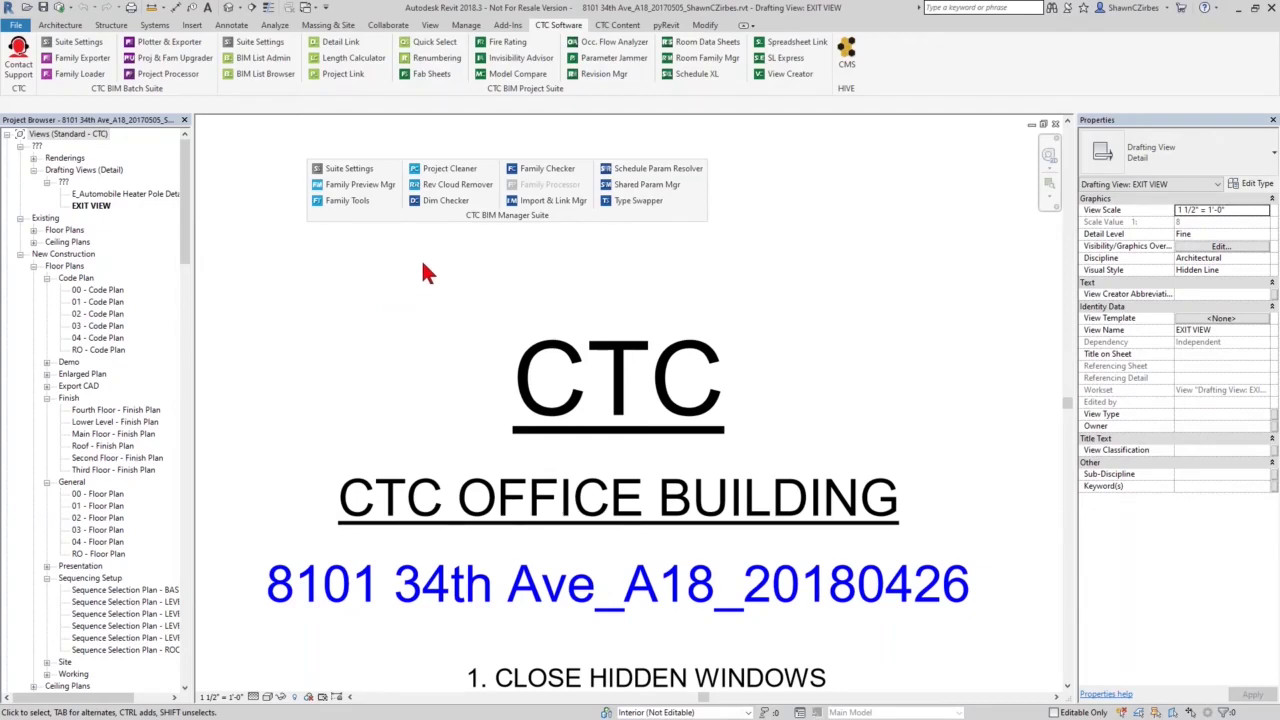
Launch Project Cleaner and confirm its options with views organized by On Sheets or Used/Type
click(447, 173)
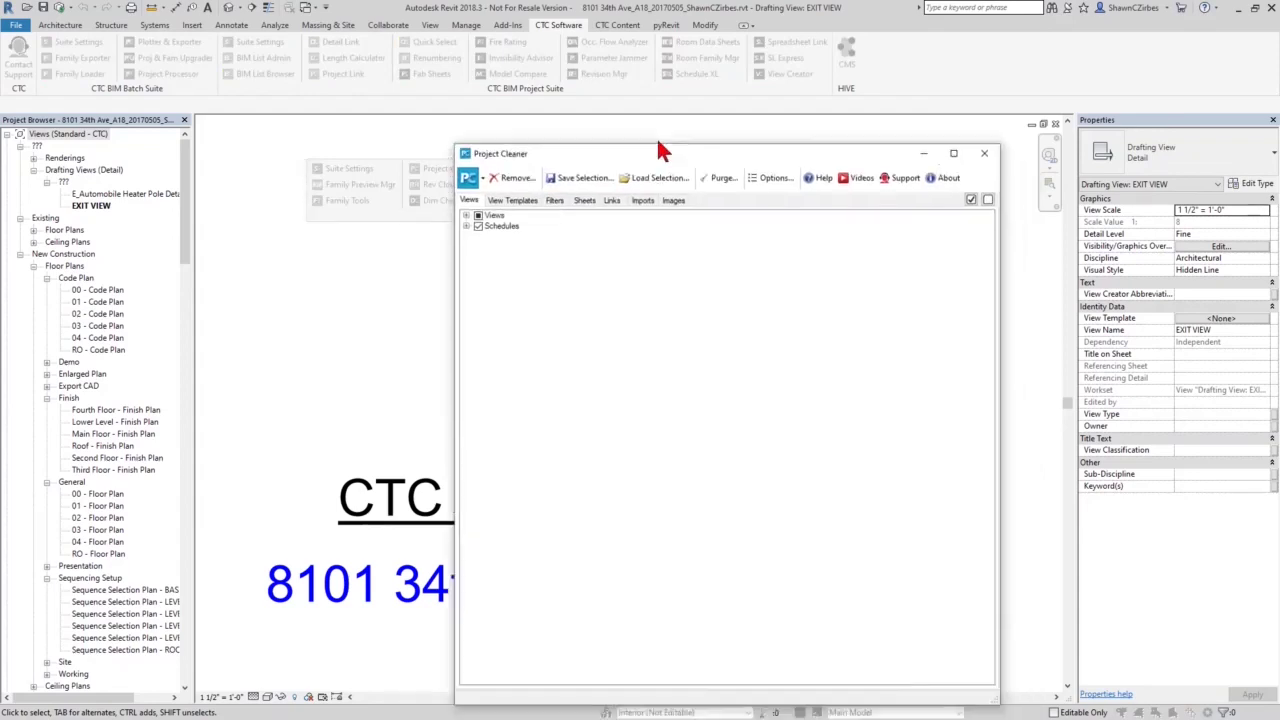
click(675, 104)
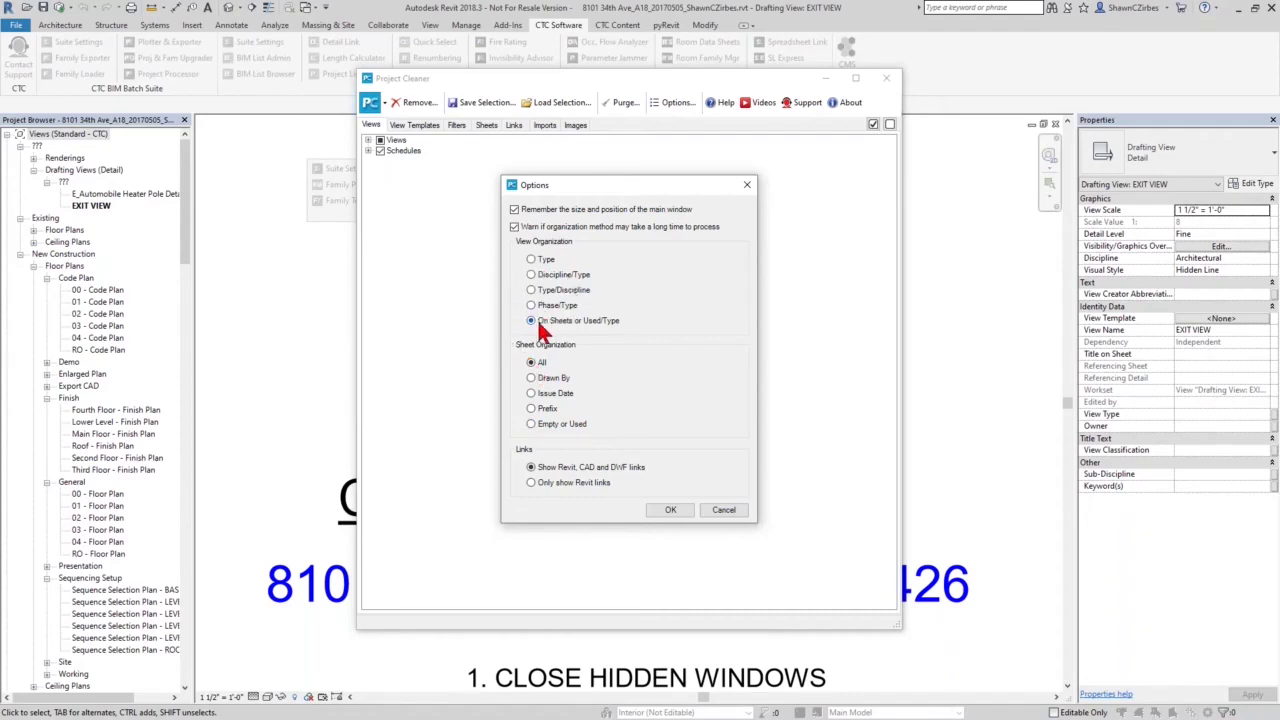
click(676, 511)
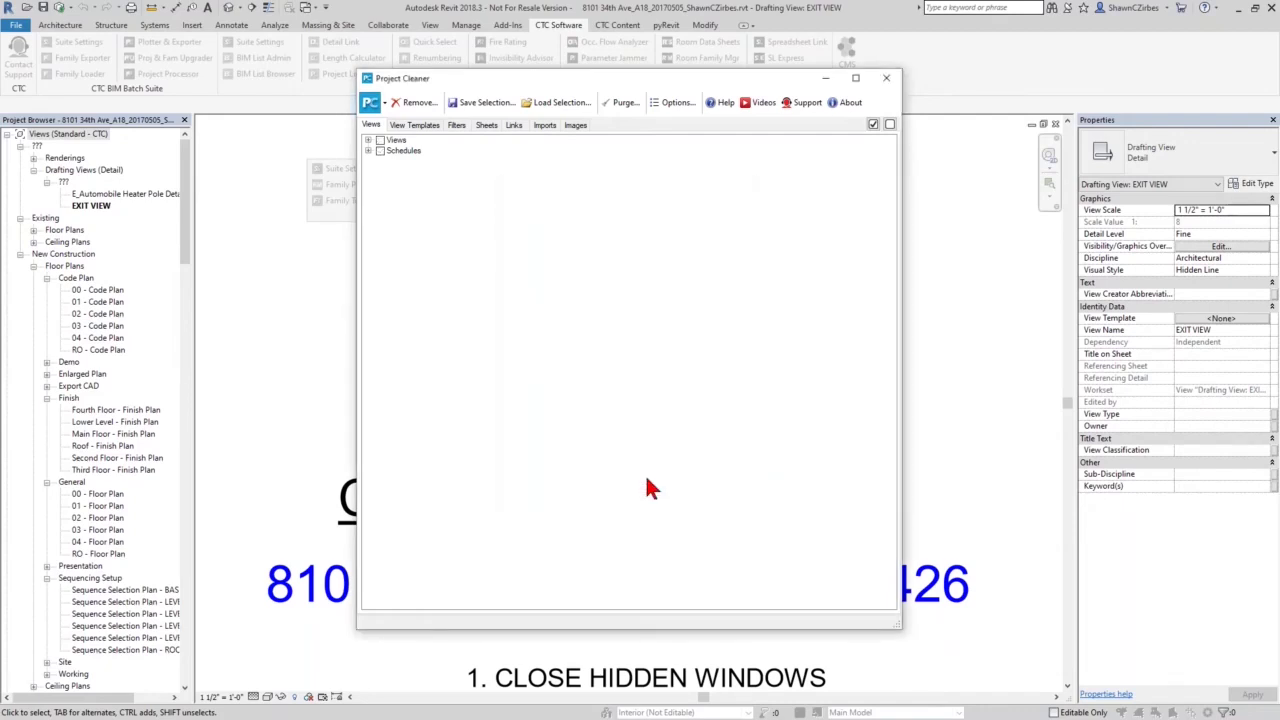
Examine how views are grouped by sheet, including A503, A504 and the views with dependent views in sheets
click(369, 140)
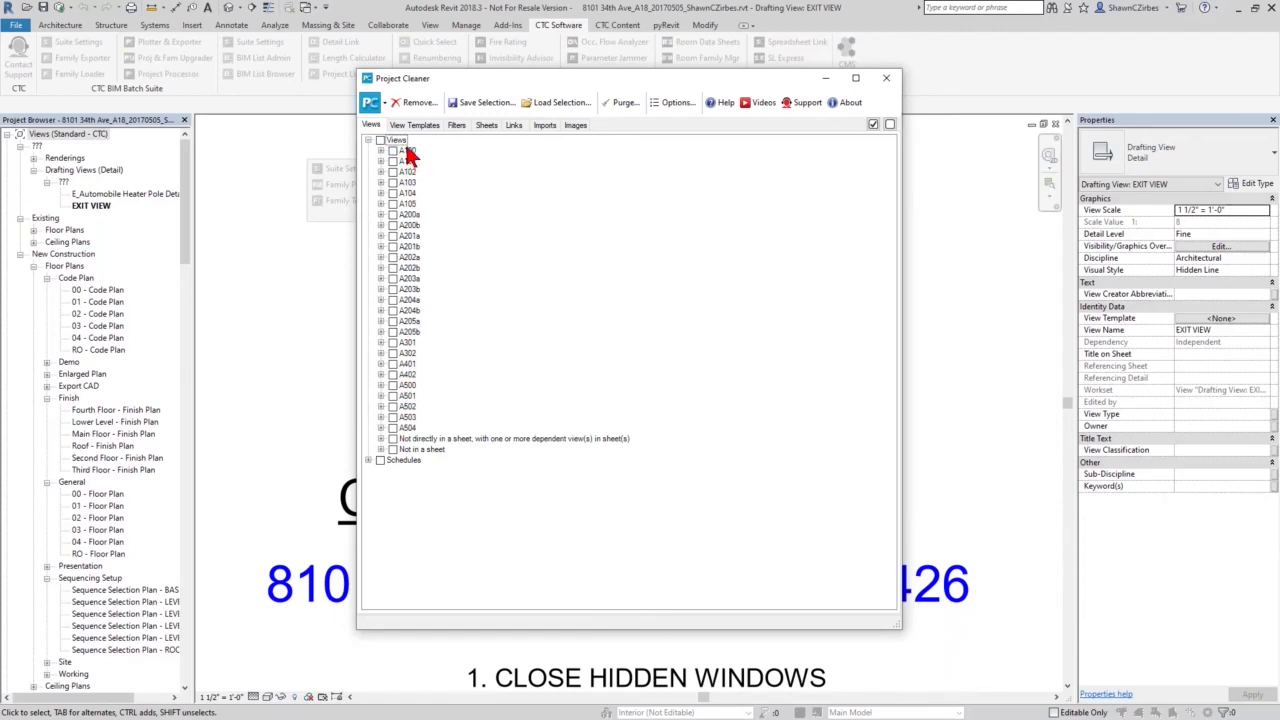
click(381, 428)
click(381, 417)
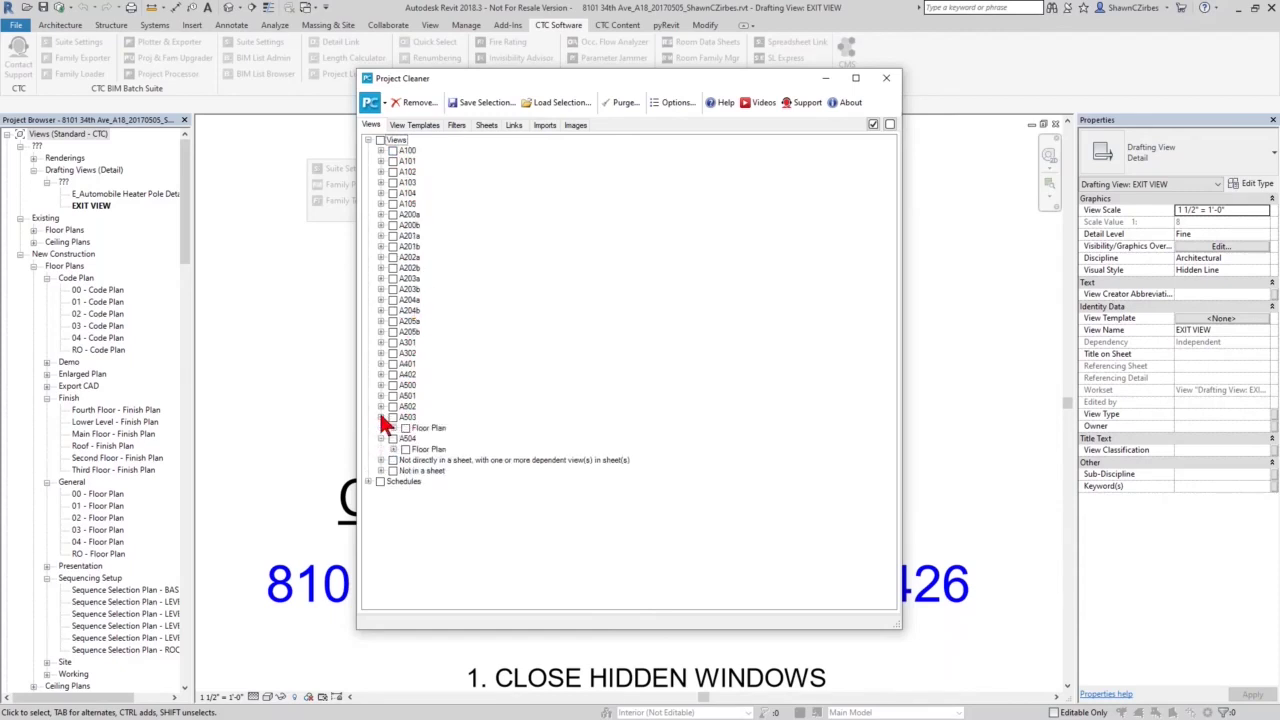
click(381, 417)
click(381, 428)
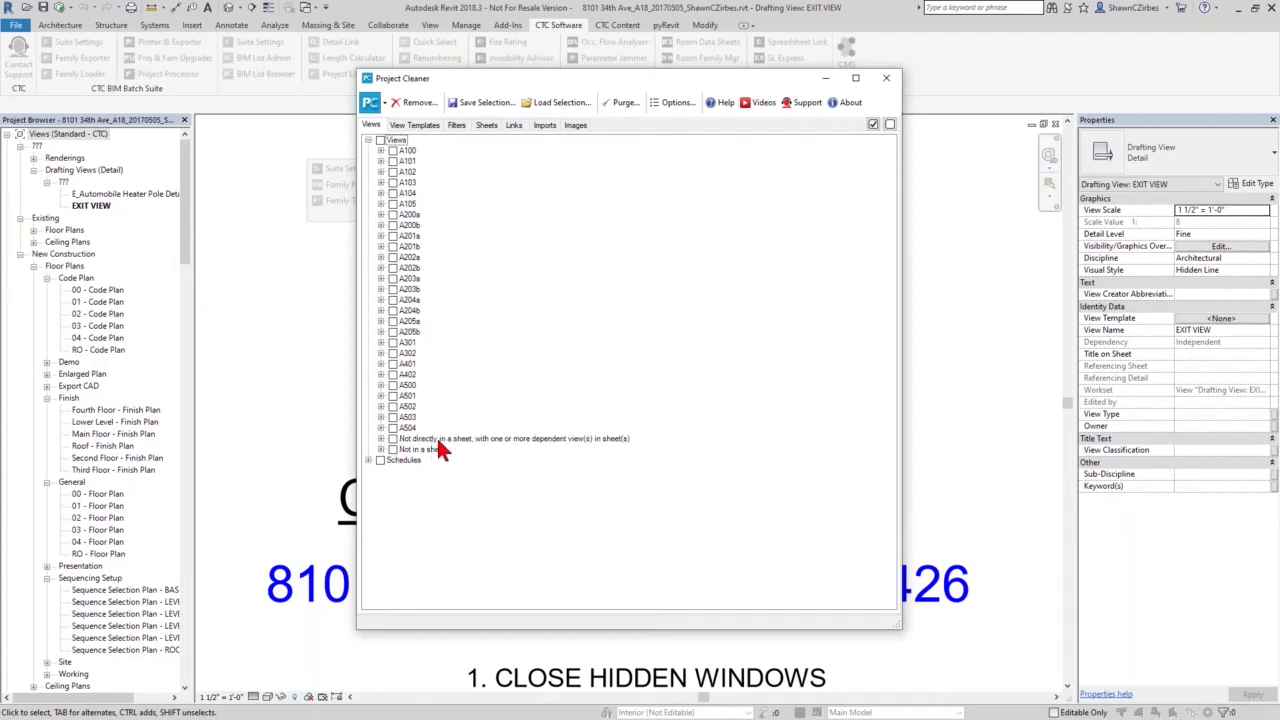
click(420, 451)
click(445, 441)
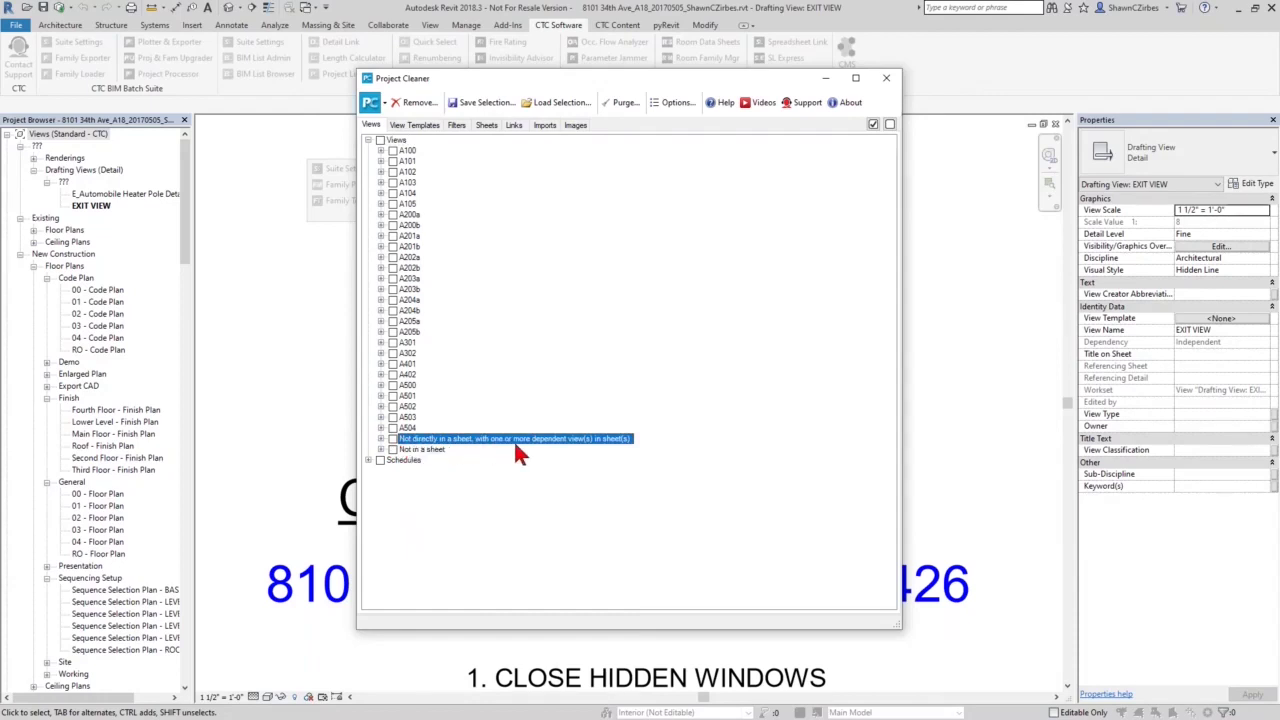
click(380, 439)
click(392, 450)
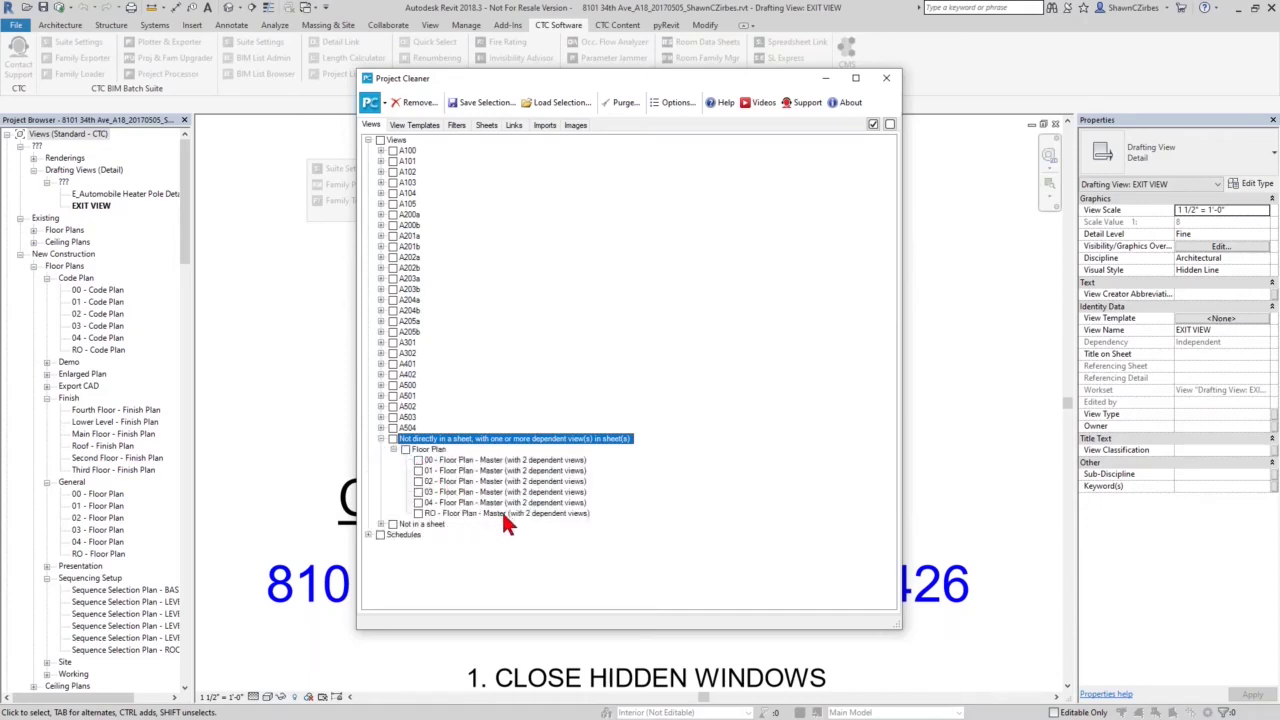
click(392, 449)
click(380, 439)
In the Not in a sheet group, mark all Wall Section, Building Section and Rendering views for removal
click(380, 449)
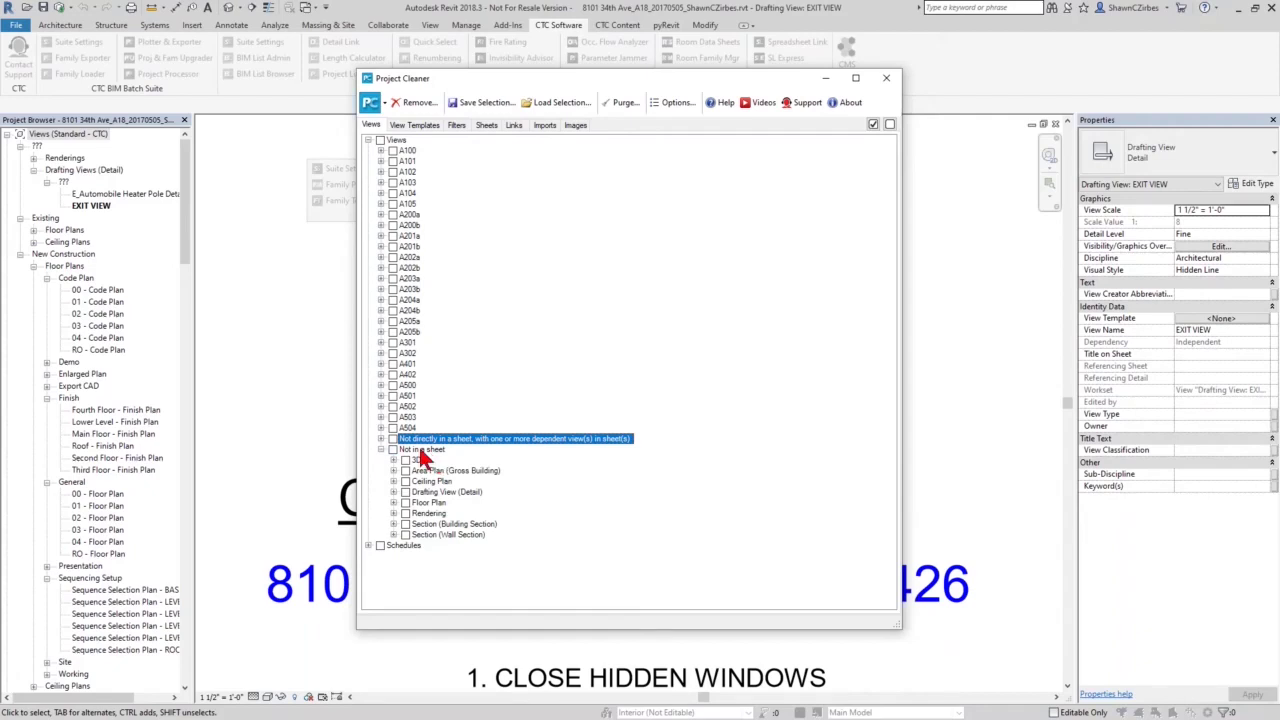
click(393, 534)
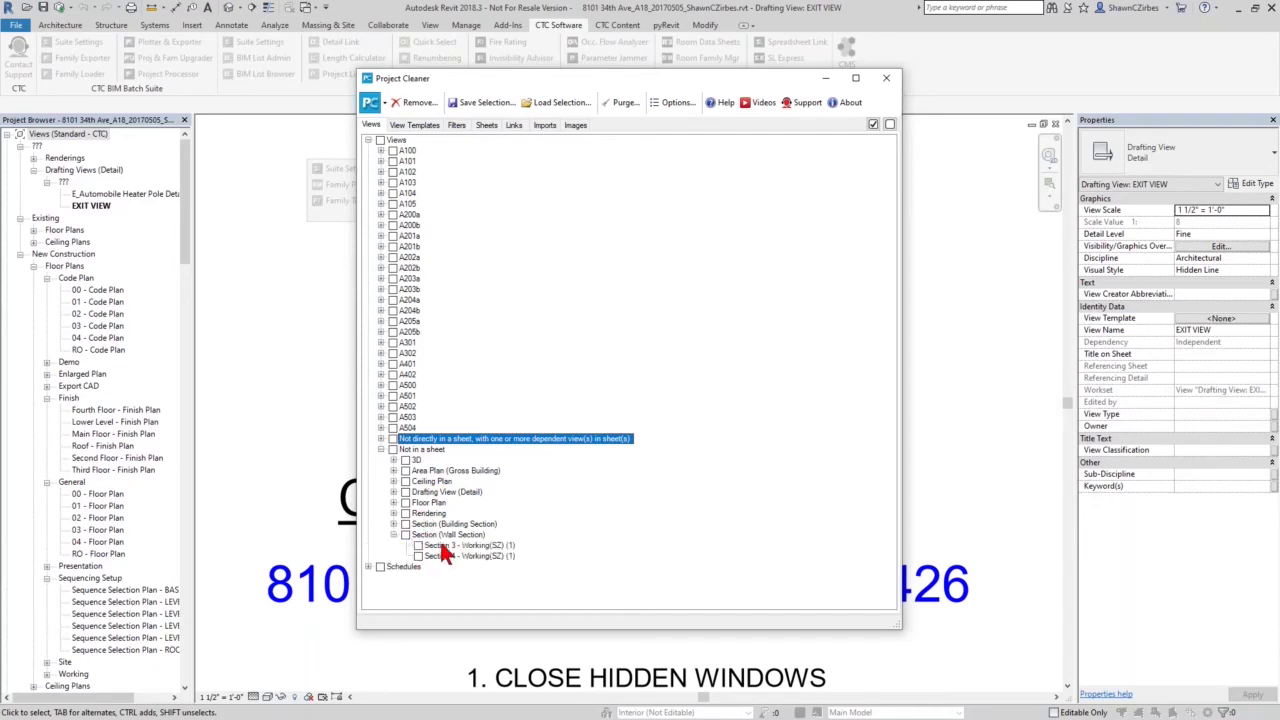
click(393, 524)
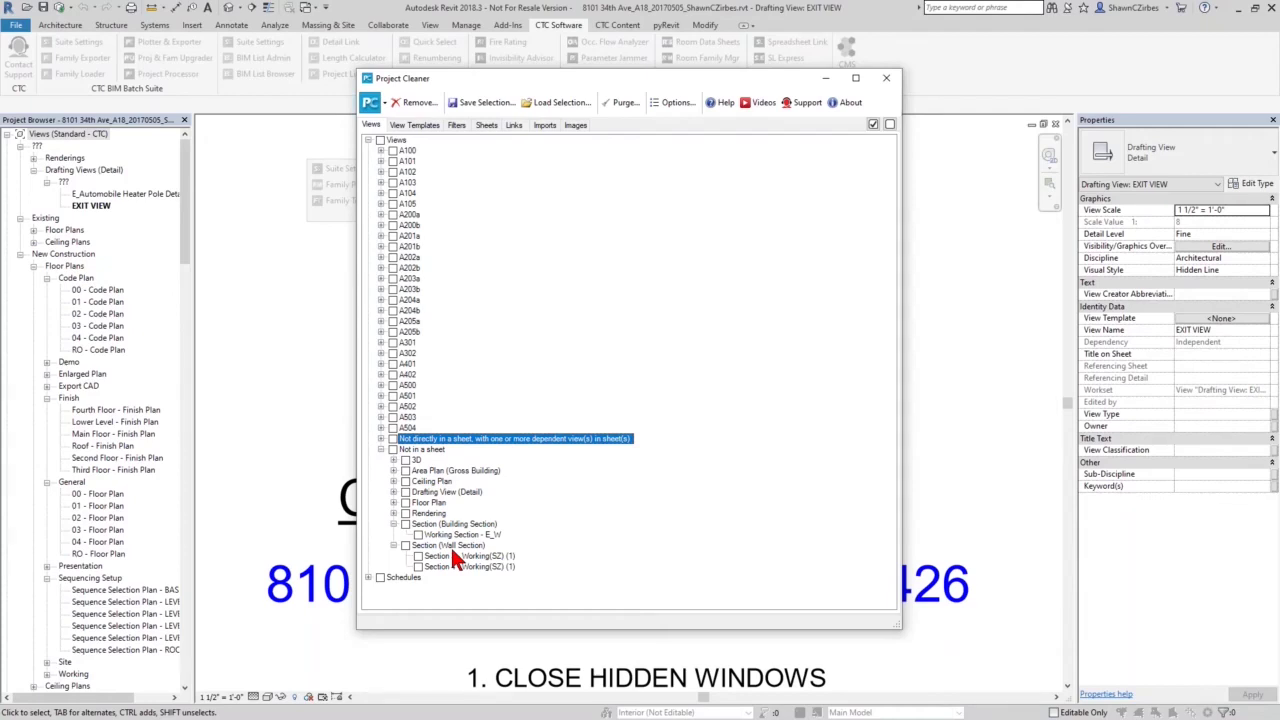
click(405, 545)
click(405, 522)
click(405, 514)
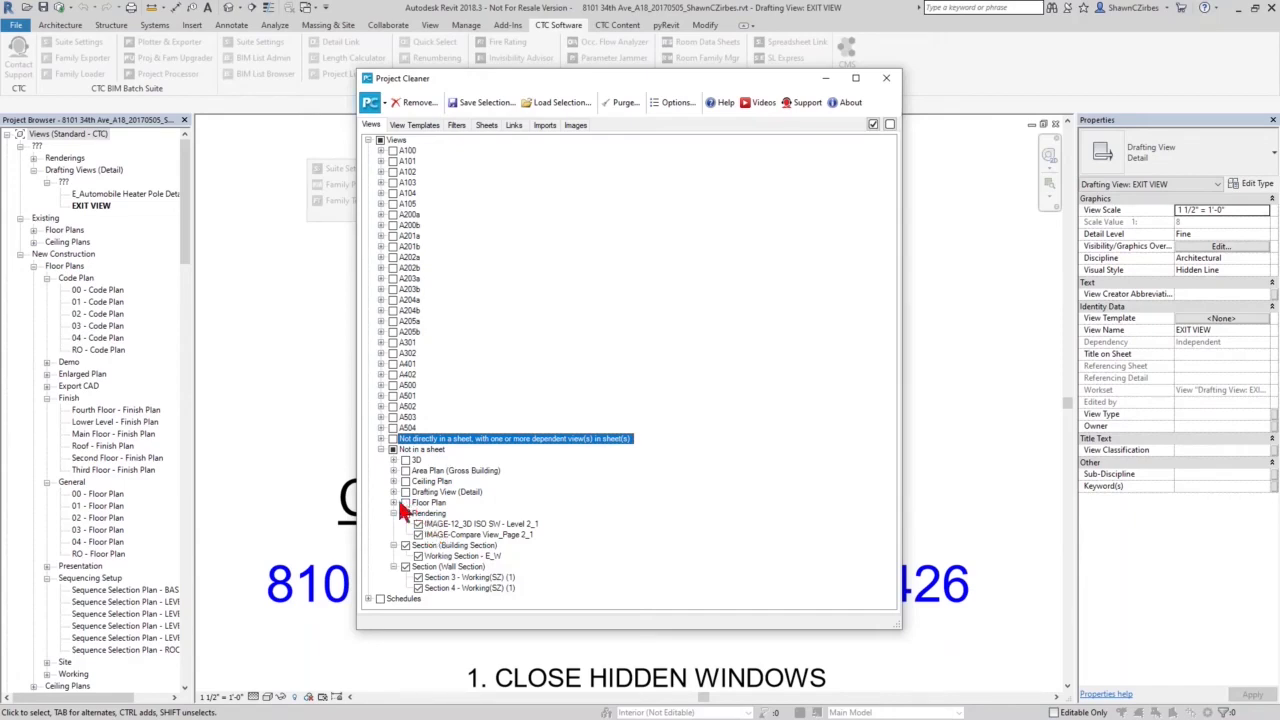
click(393, 502)
scroll(445, 548, down, 4)
scroll(447, 552, down, 8)
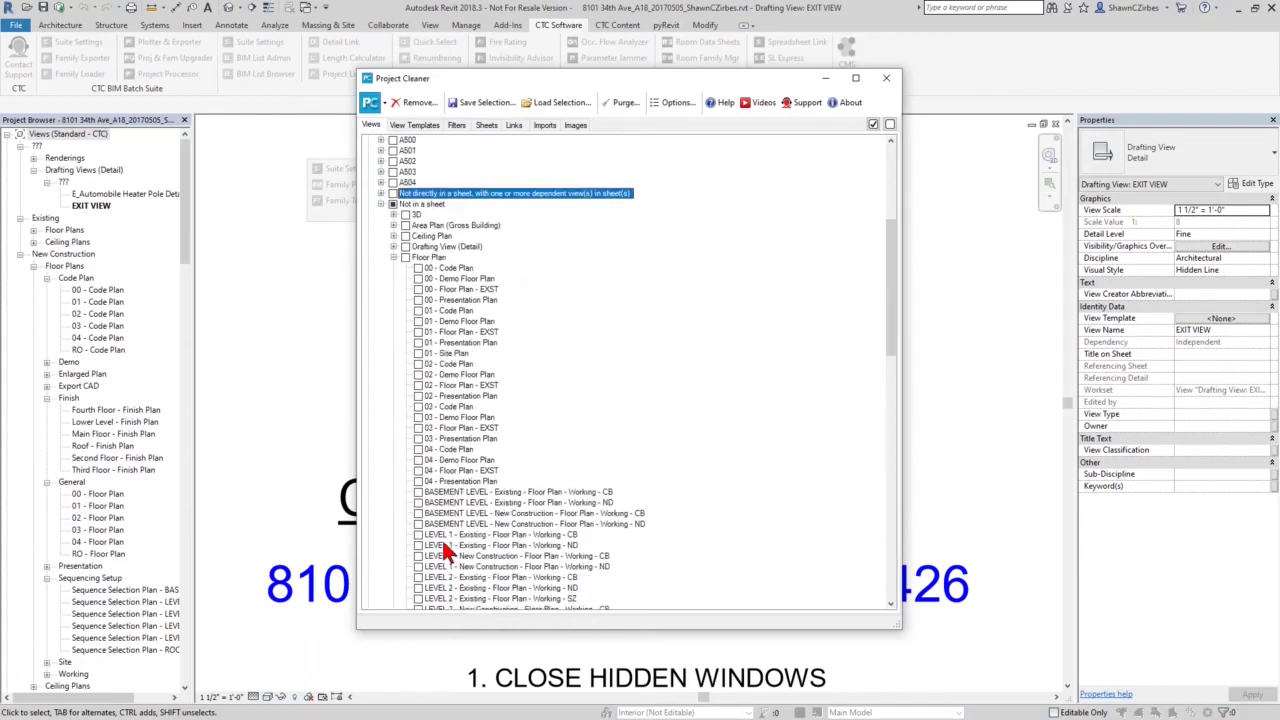
scroll(479, 473, up, 4)
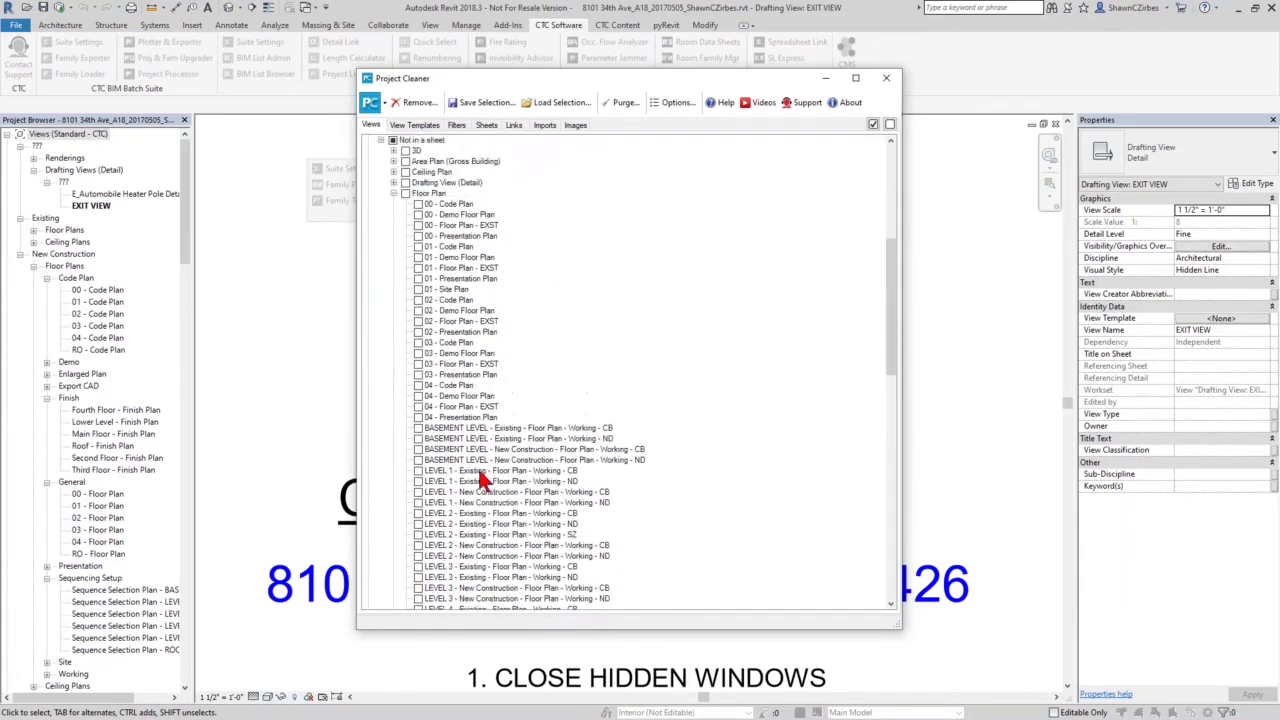
click(405, 258)
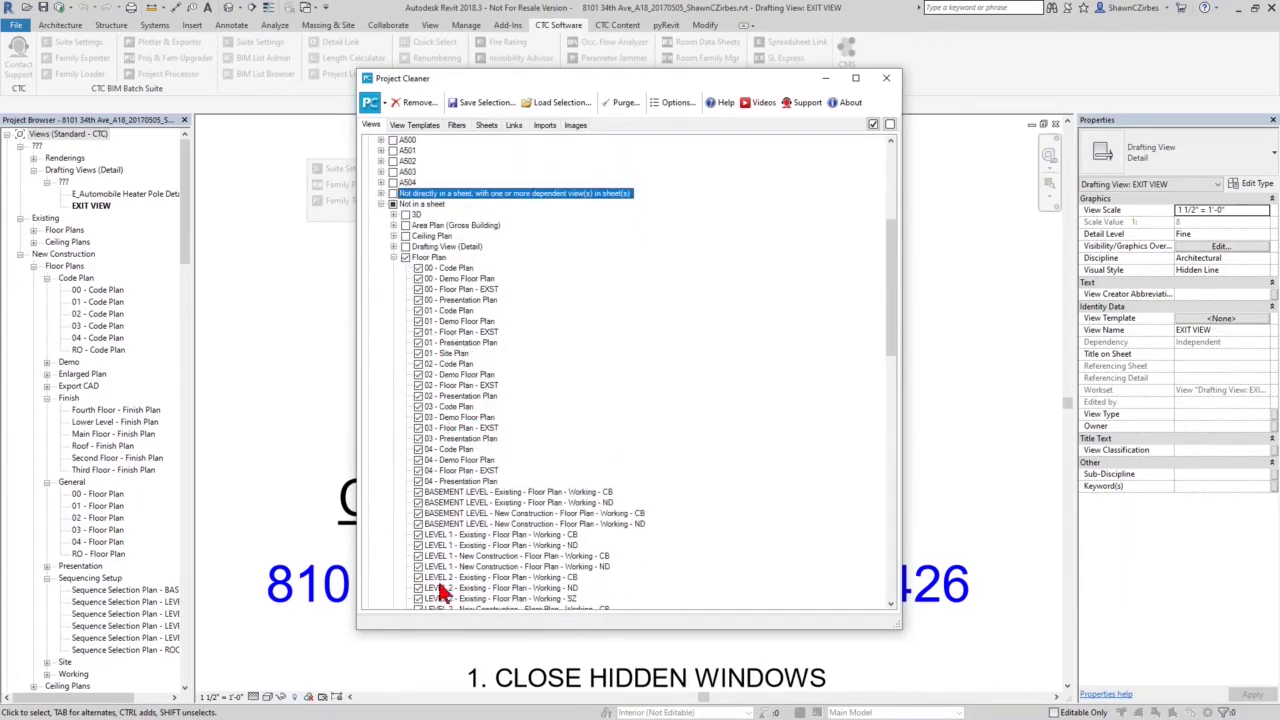
click(419, 268)
click(419, 279)
click(419, 290)
click(419, 301)
click(419, 311)
click(419, 322)
click(419, 332)
click(419, 343)
click(419, 353)
click(419, 364)
click(419, 374)
click(421, 385)
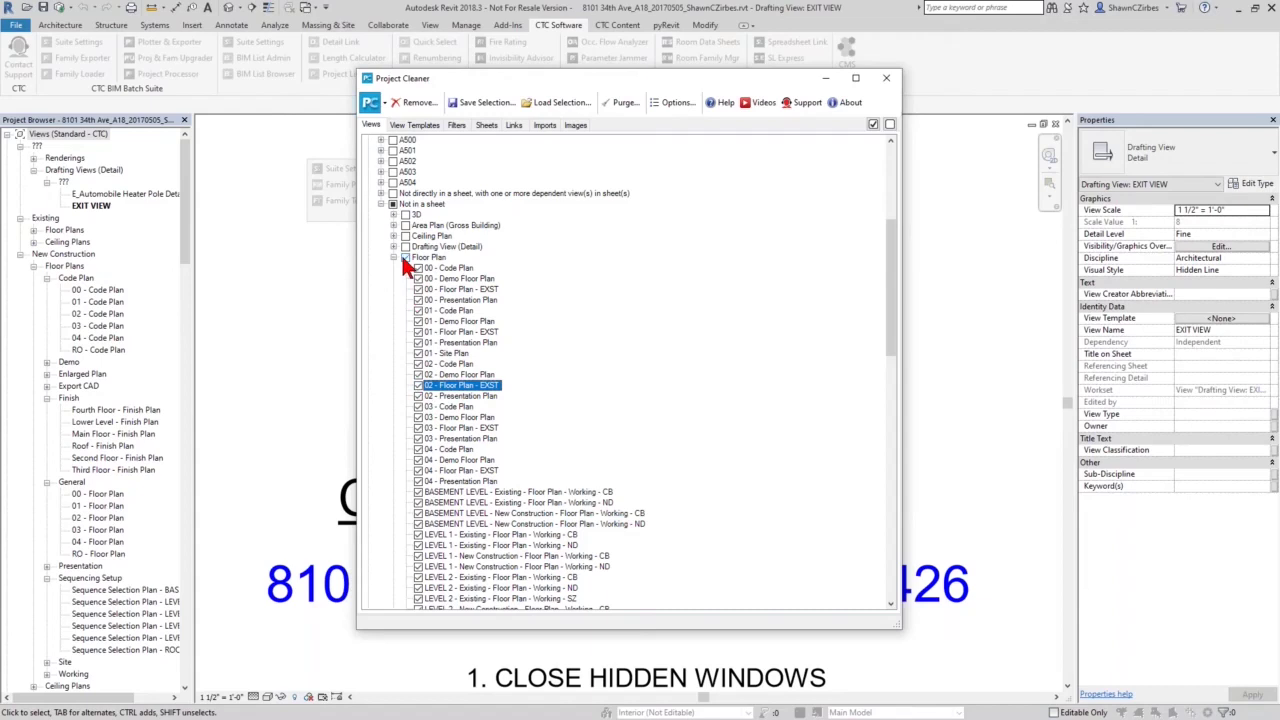
click(405, 257)
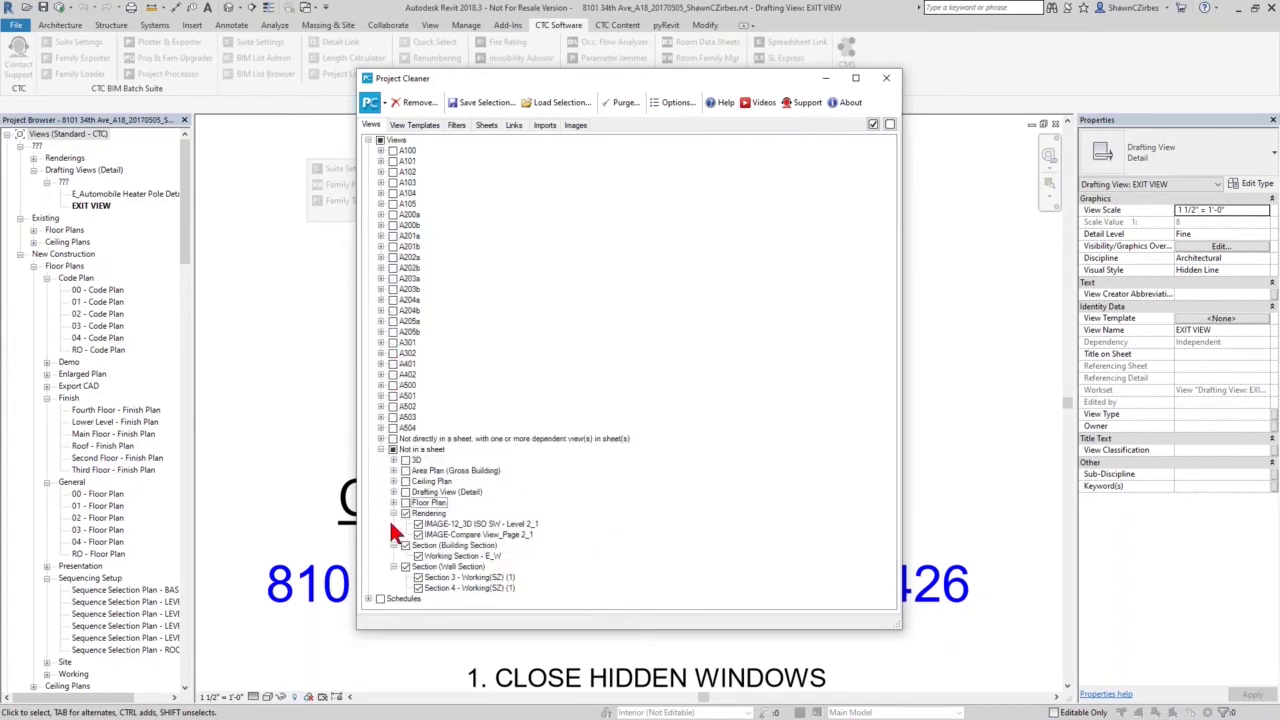
Mark E_Automobile Heater Pole Detail and all 3D, Area Plan and Ceiling Plan views not in a sheet for removal
click(393, 492)
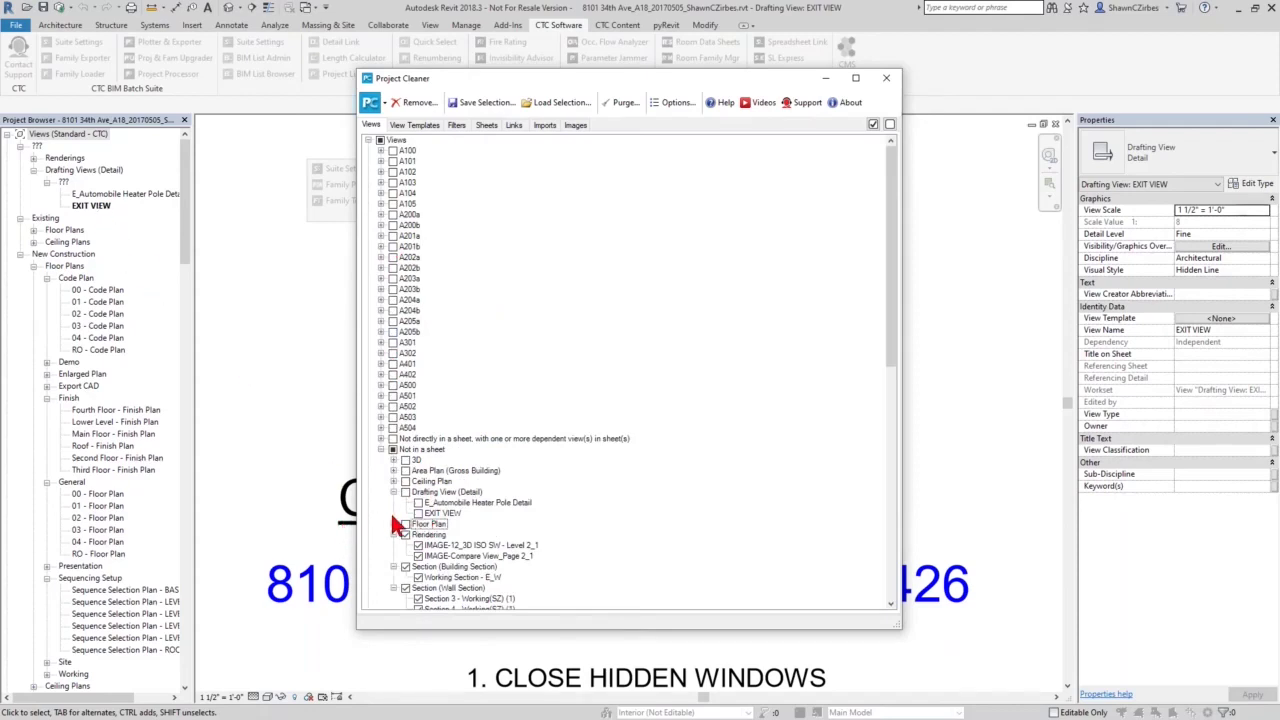
click(418, 503)
click(394, 460)
scroll(457, 498, down, 7)
scroll(503, 495, down, 14)
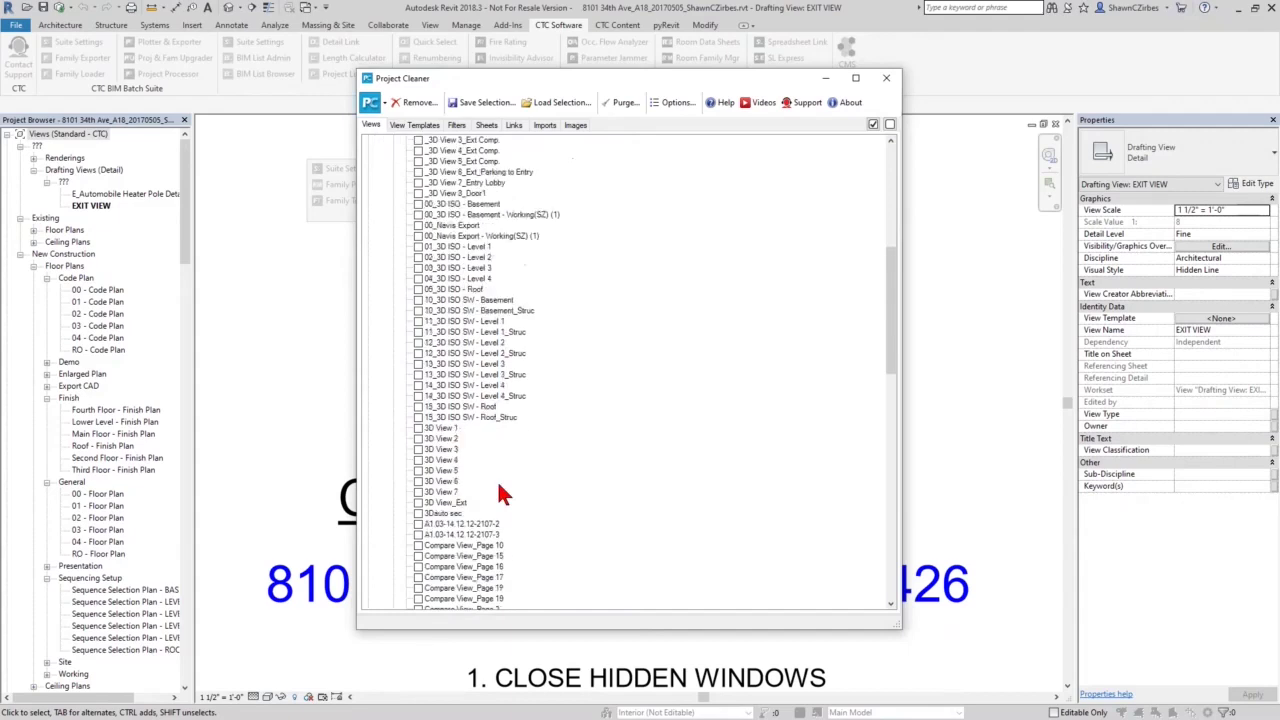
scroll(503, 495, up, 20)
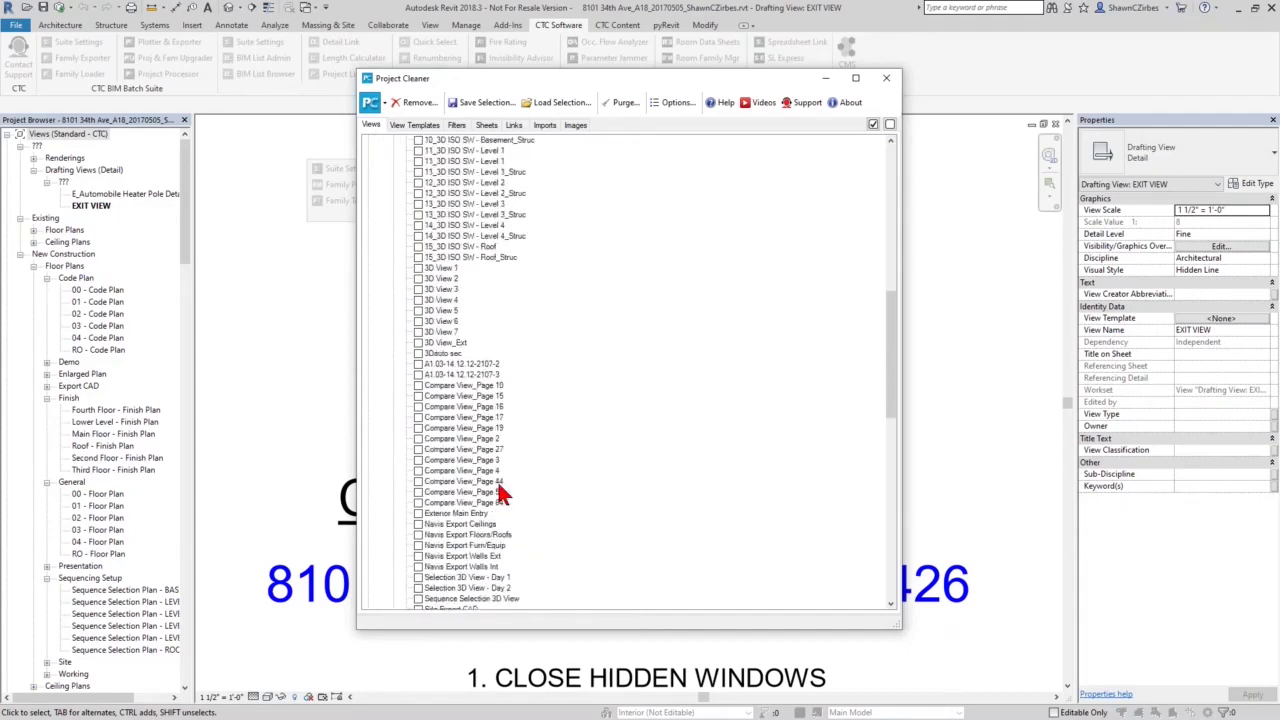
click(406, 332)
scroll(440, 386, down, 7)
scroll(460, 462, down, 8)
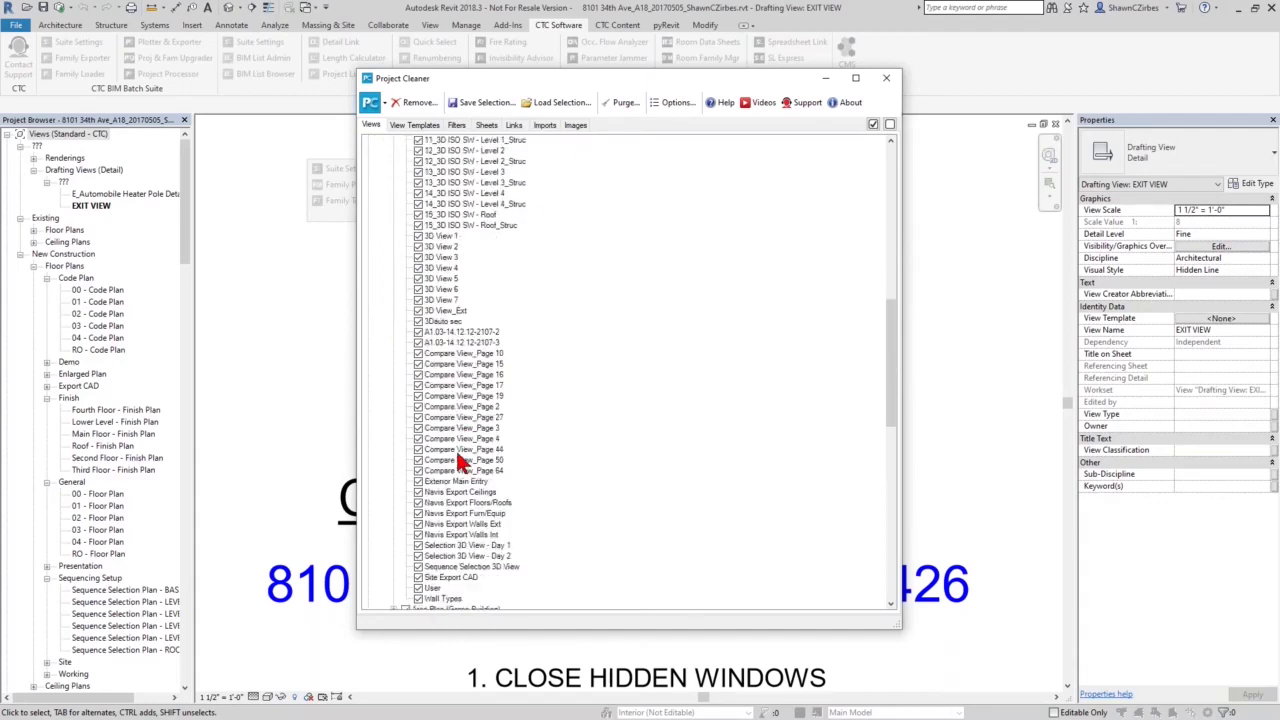
Exclude the Navis Export Ceilings, Floors/Roofs, Furn/Equip, Walls Ext, Walls Int and Site Export CAD views from removal
click(419, 428)
click(419, 438)
click(419, 449)
click(419, 460)
click(419, 470)
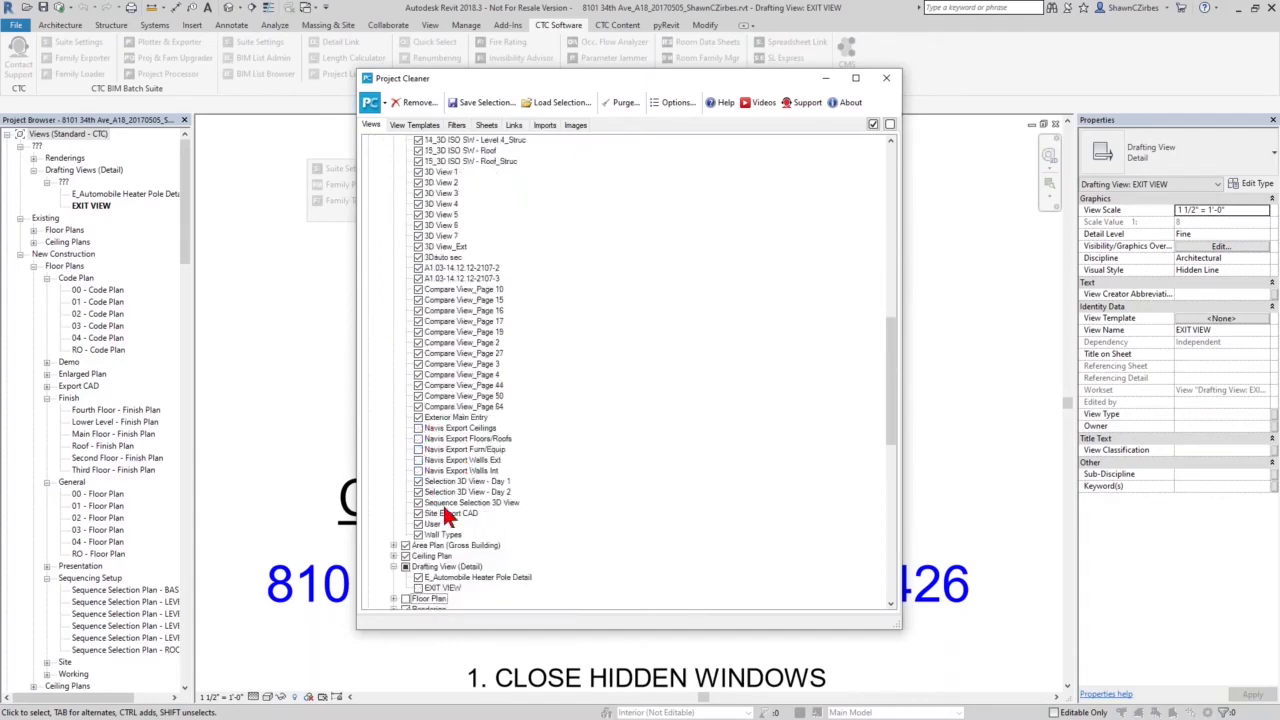
click(419, 513)
Review the marked 3D views, start removing the marked views and cancel at the removal warning
scroll(516, 318, up, 7)
scroll(556, 458, up, 3)
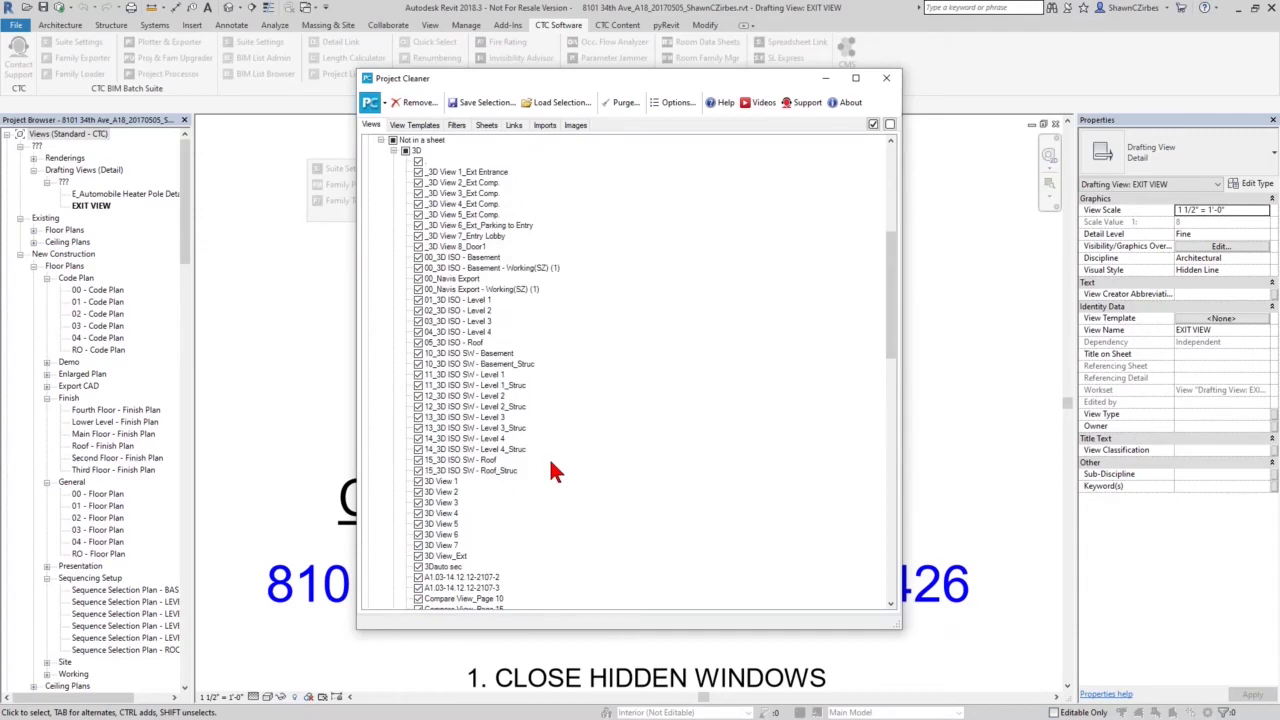
scroll(549, 457, up, 2)
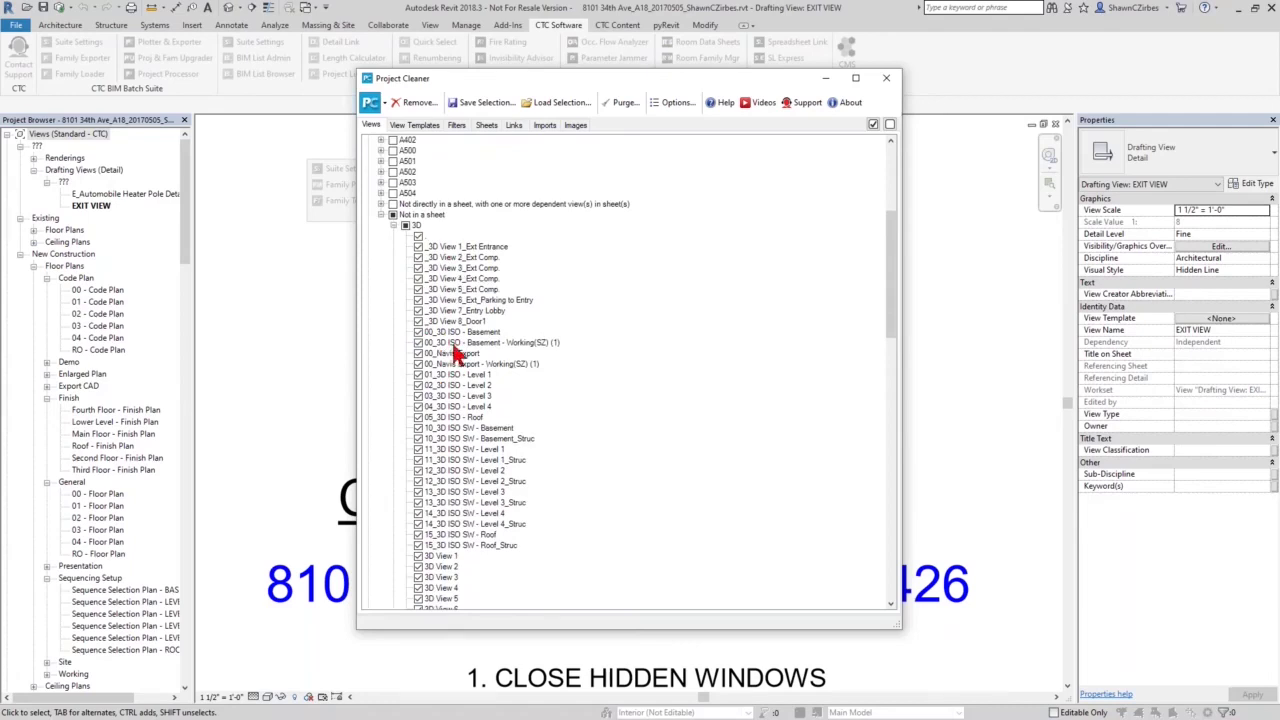
scroll(480, 466, down, 6)
scroll(478, 462, up, 6)
scroll(478, 462, up, 3)
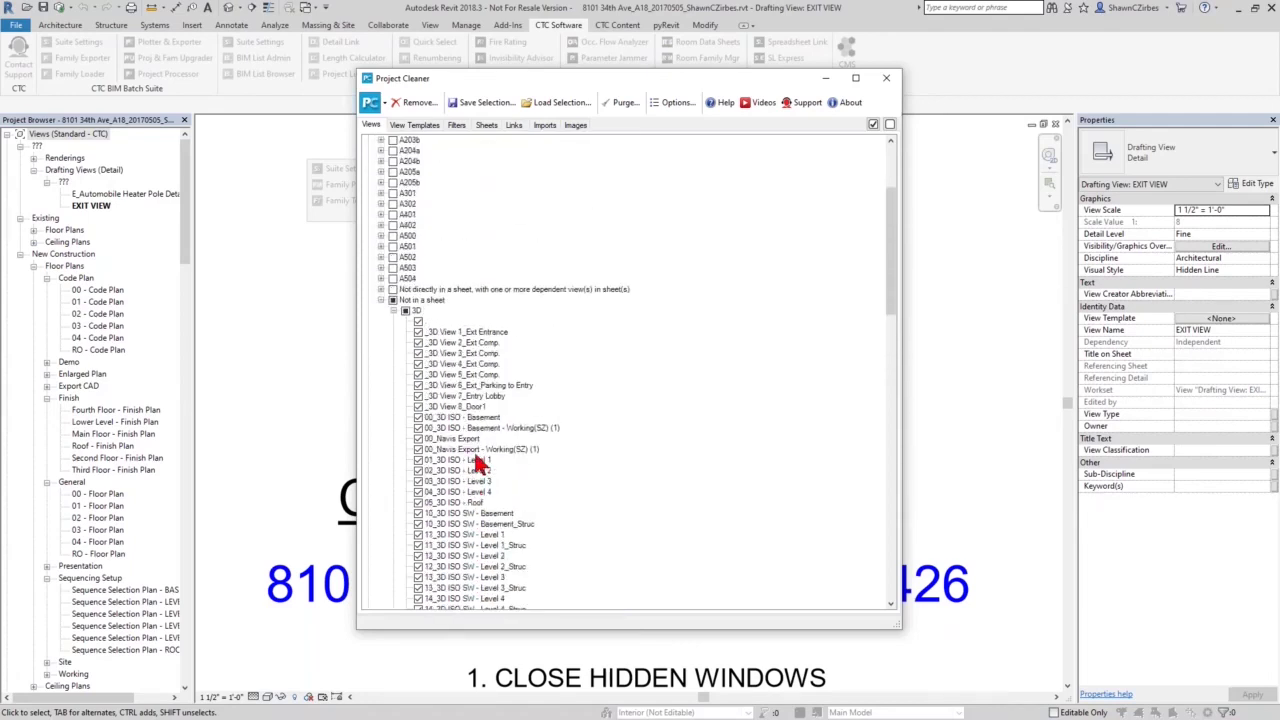
click(415, 106)
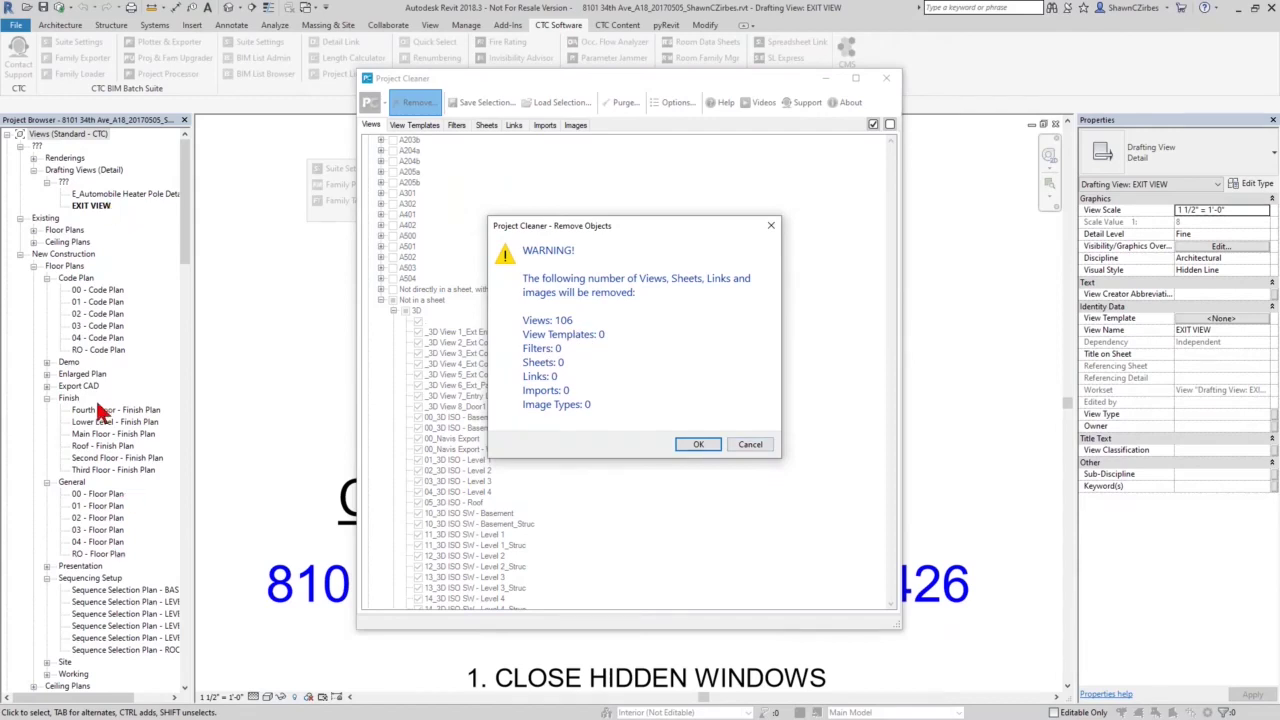
click(750, 446)
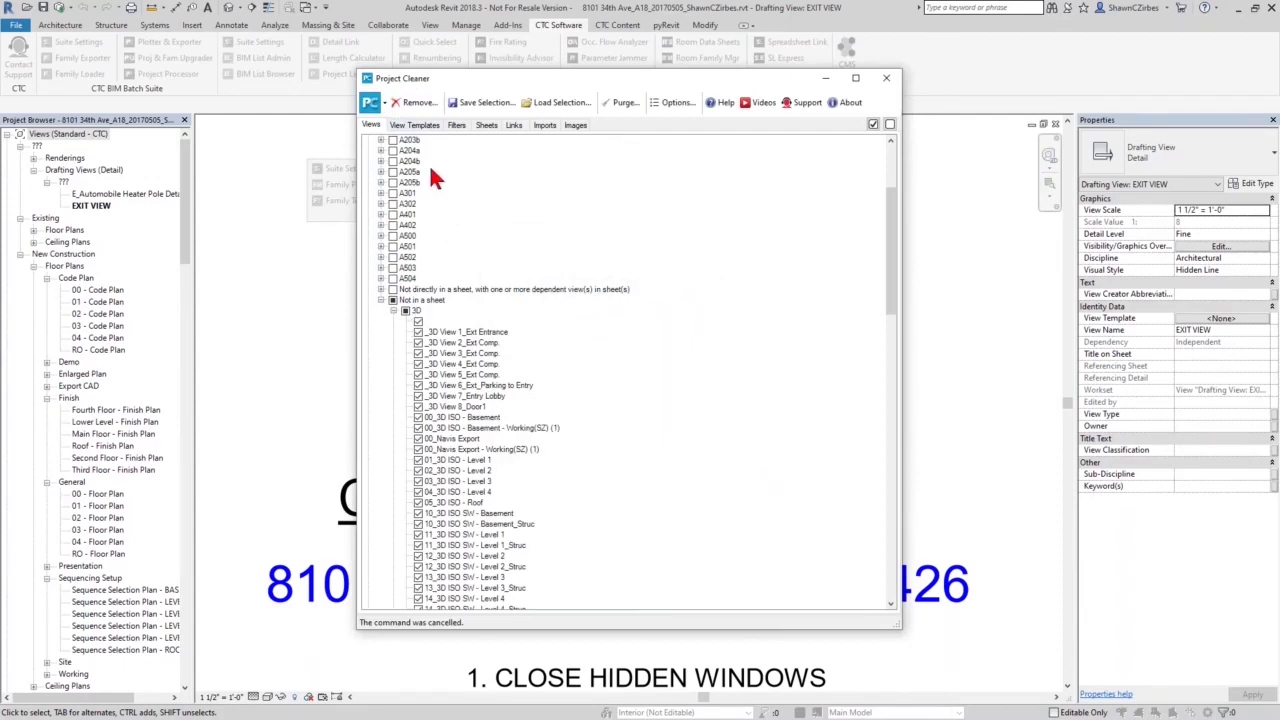
Mark all sheets for removal and review the views in the Not in a sheet group again
click(487, 127)
click(386, 140)
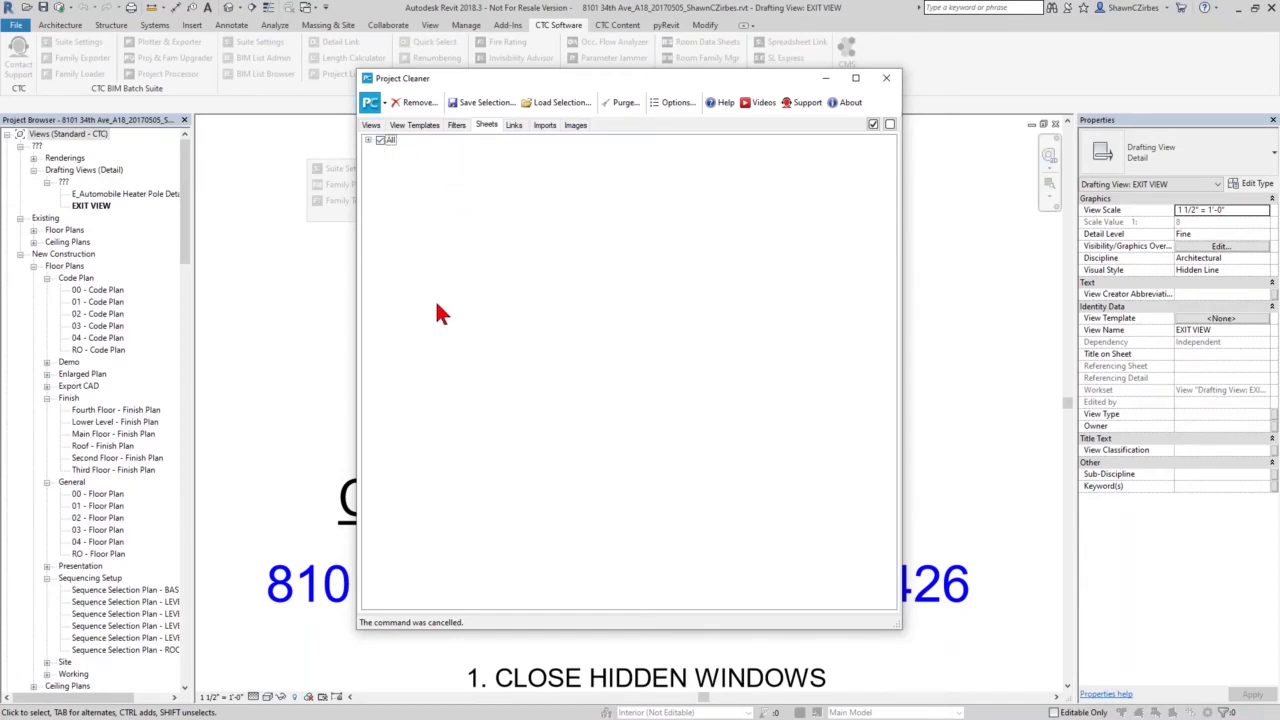
click(371, 125)
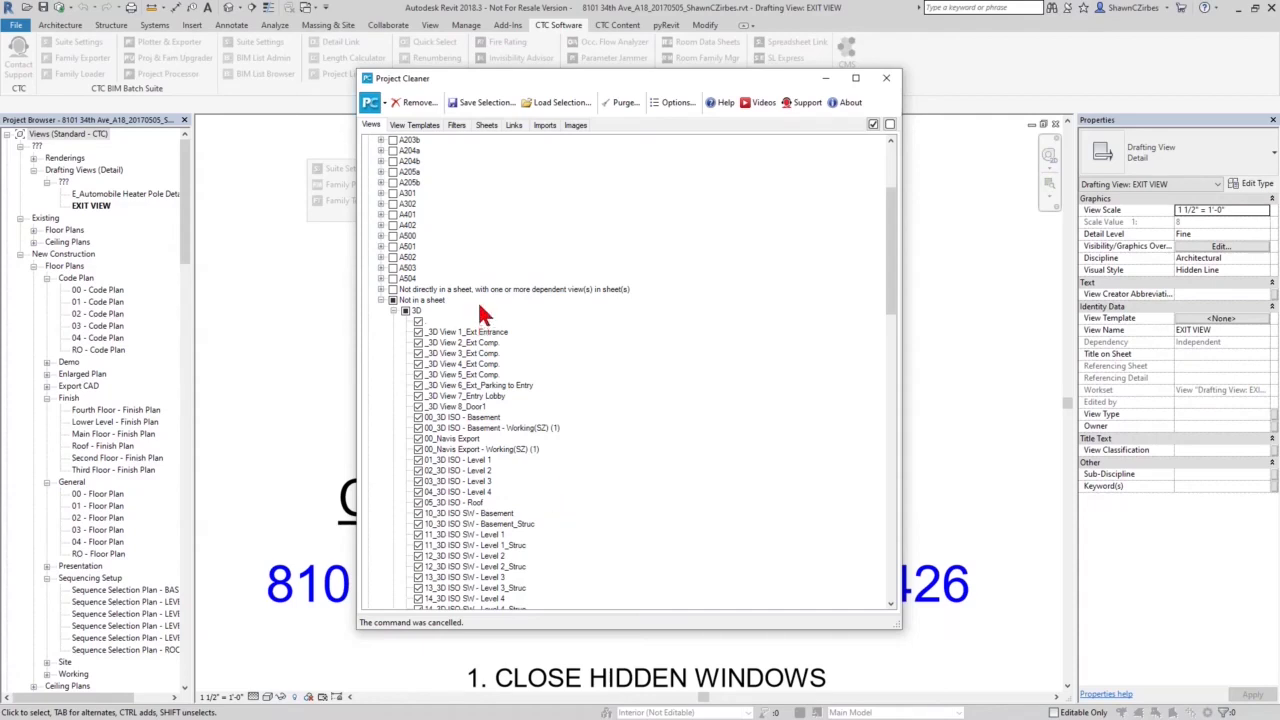
click(383, 301)
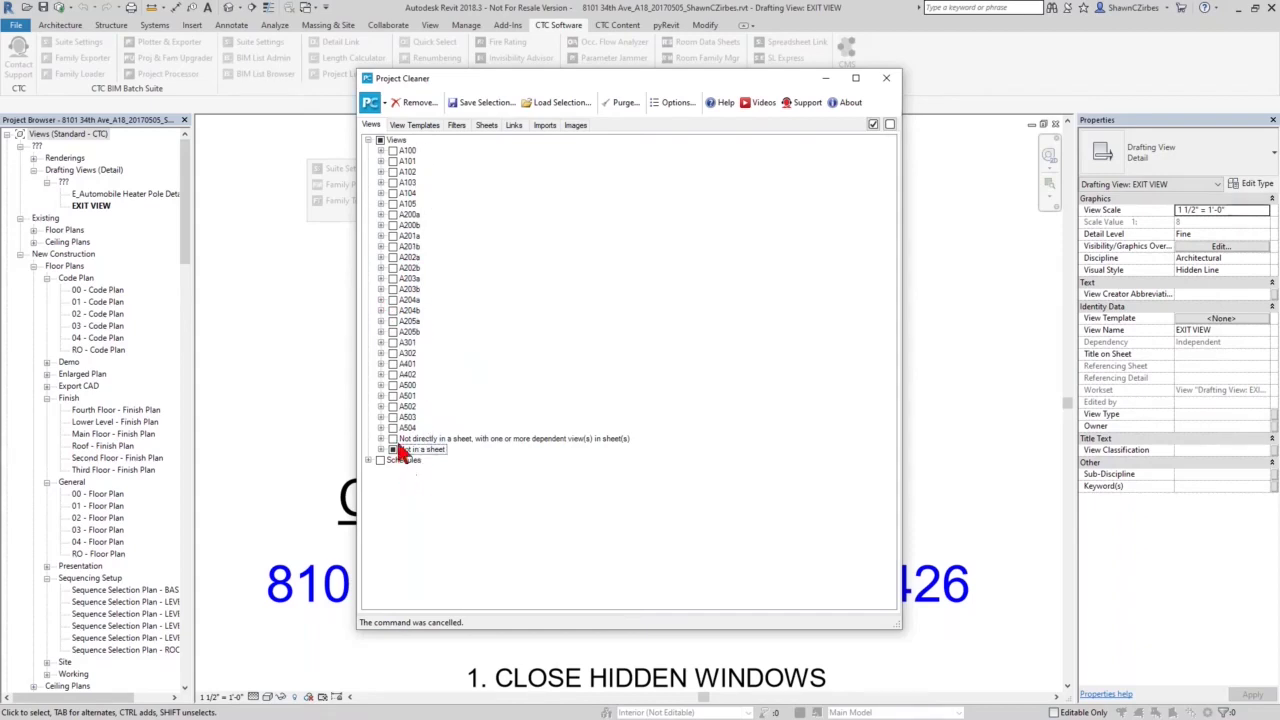
click(381, 449)
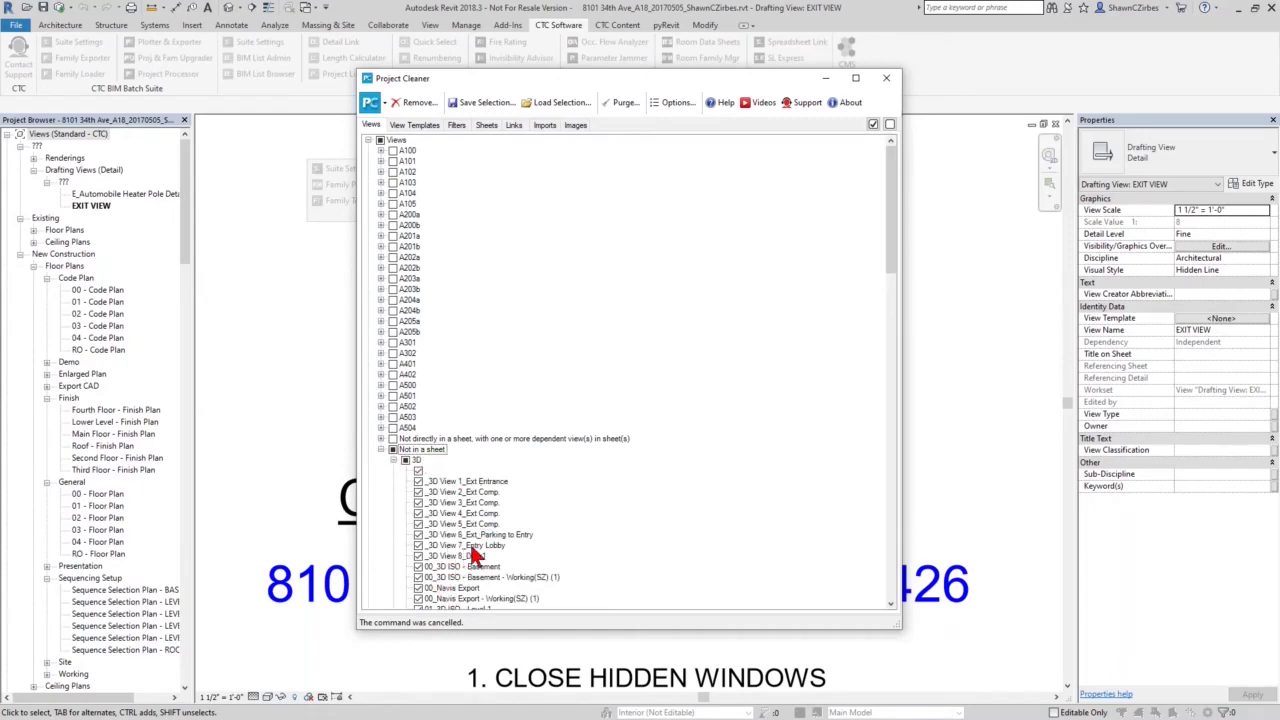
Close Project Cleaner and launch Dim Checker from the BIM Manager Suite
click(886, 78)
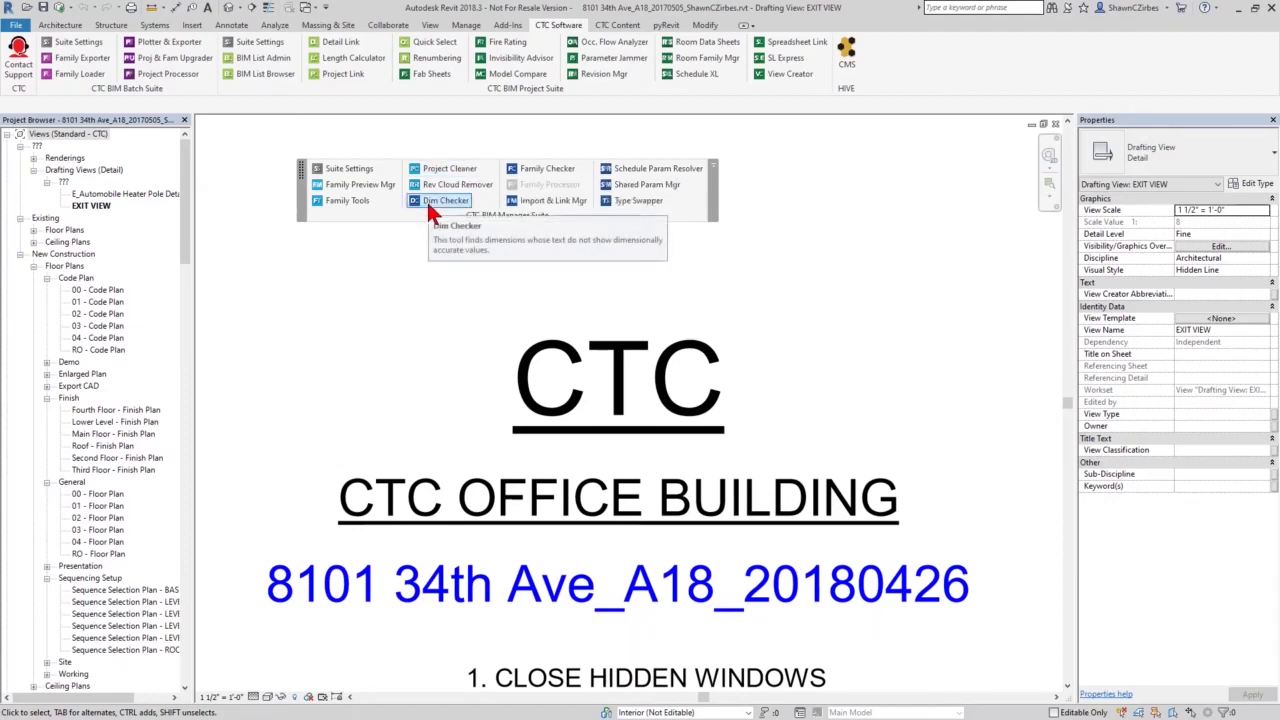
click(426, 199)
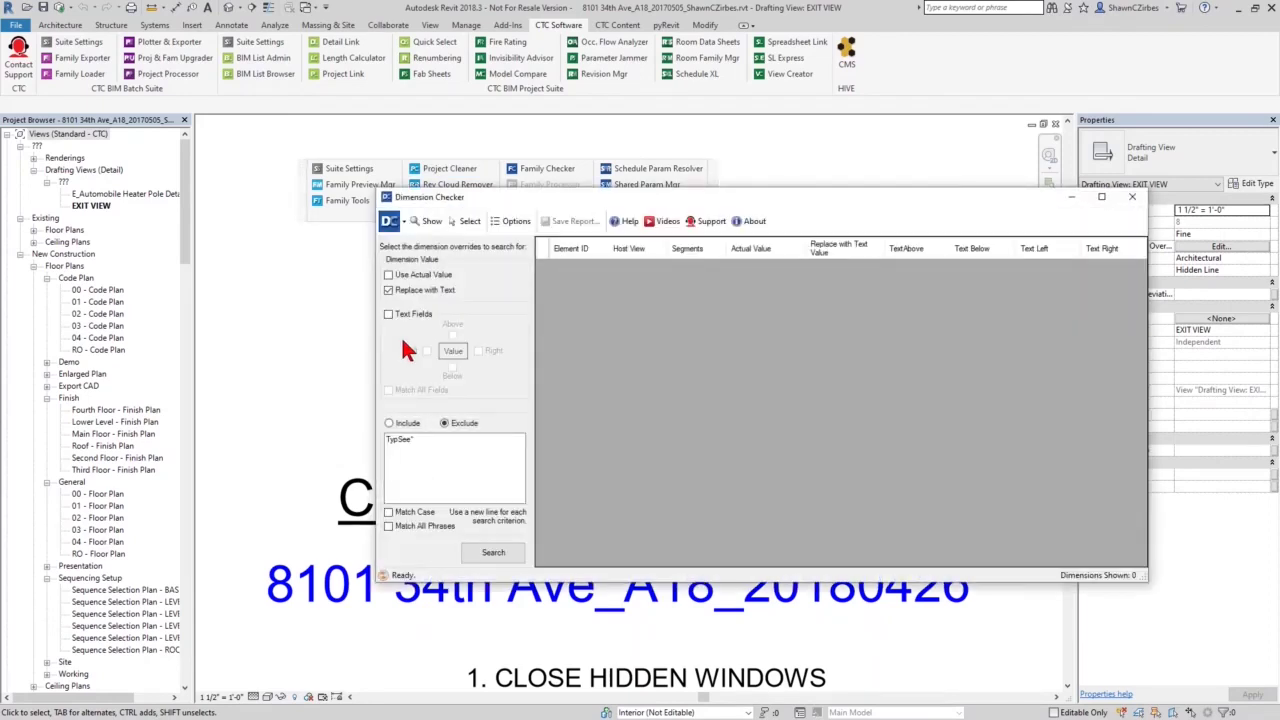
Put the excluded phrases Typ and See" on separate lines and search for dimensions whose value is replaced with text
click(399, 440)
key(Return)
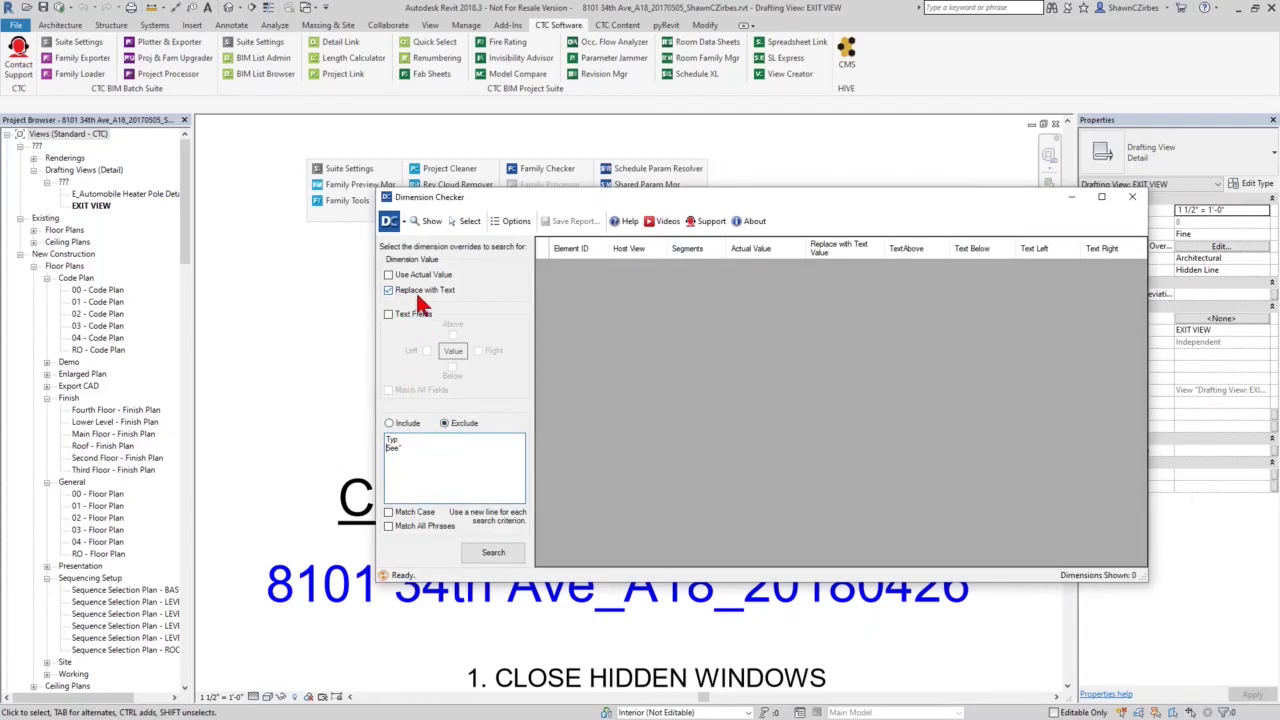
click(491, 550)
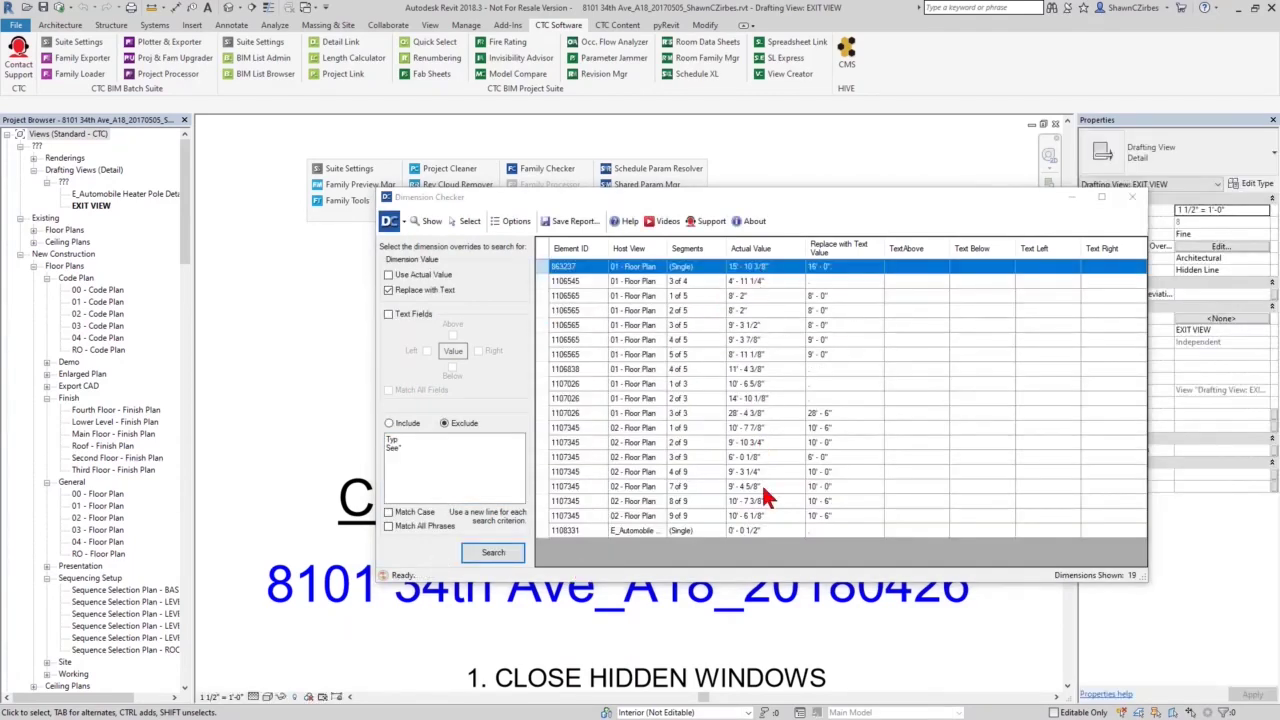
Show segment 4 of 5 of dimension 1106838 in its floor plan, select that dimension and move Dimension Checker off the drawing
click(812, 370)
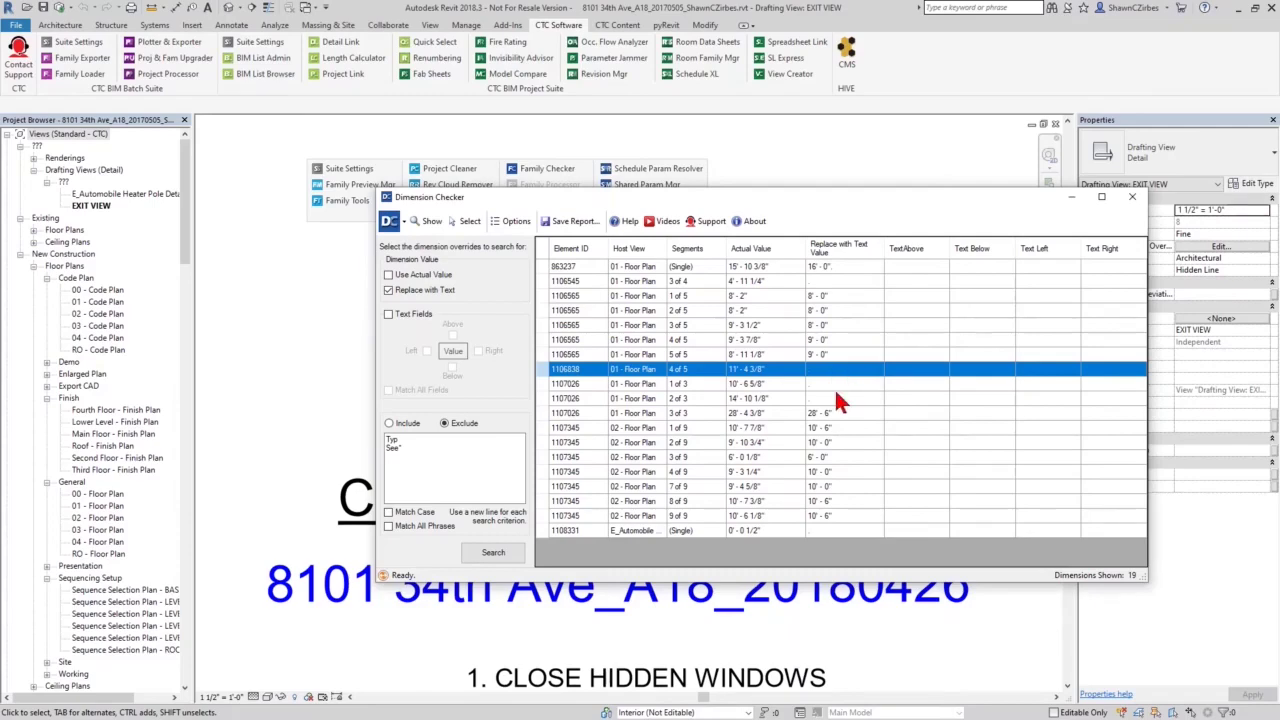
click(430, 222)
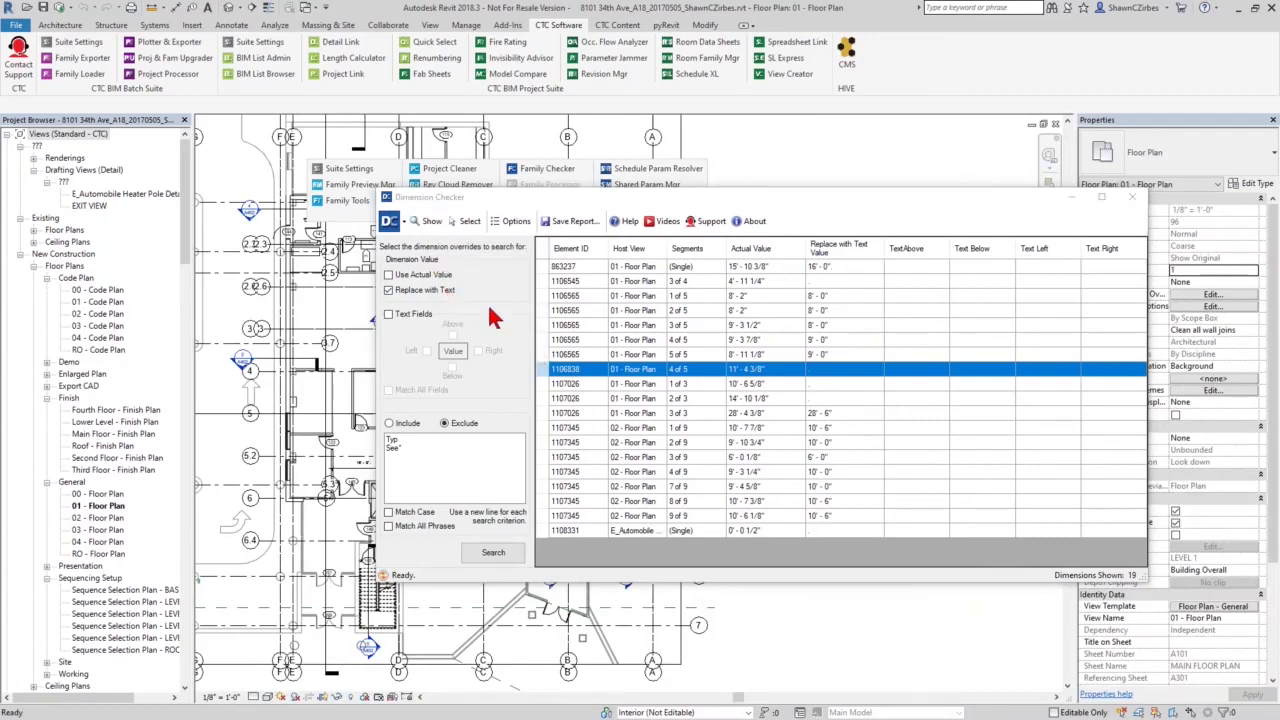
click(469, 222)
drag(635, 200, 958, 202)
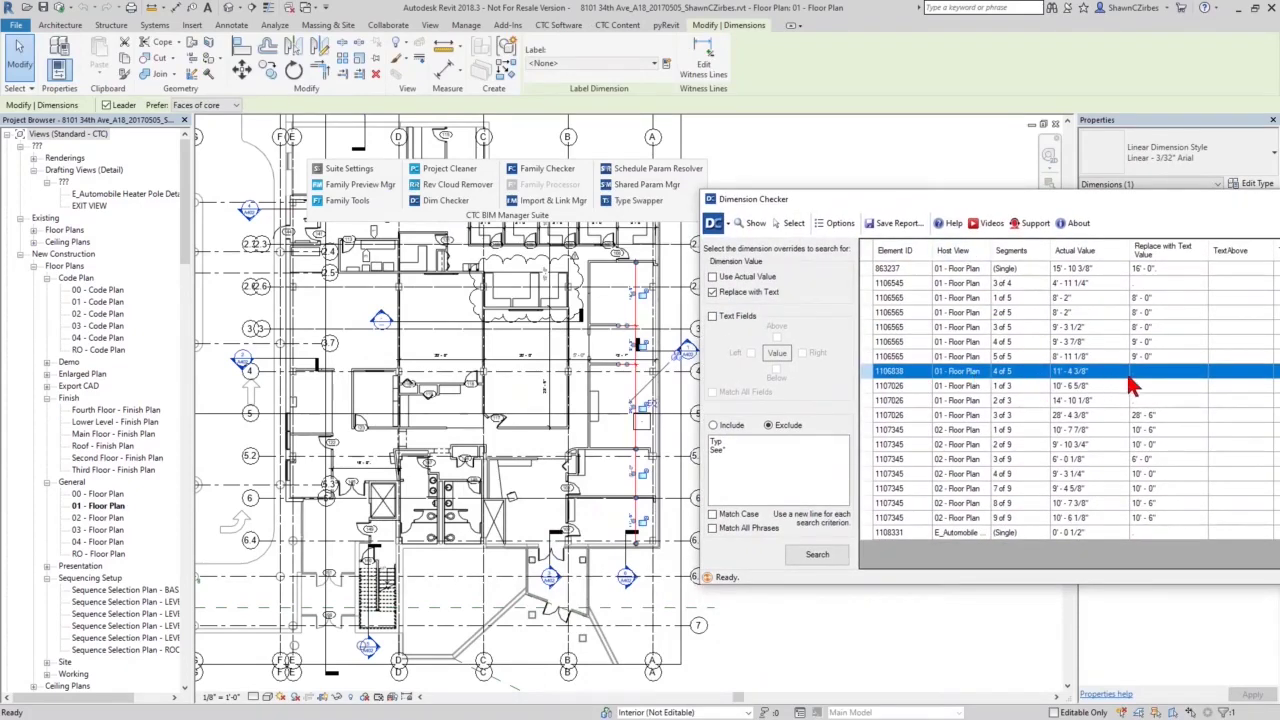
Inspect the selected dimension string segment by segment, check the replacement text of the segment between grids 5.2 and 6, and cancel
scroll(665, 275, up, 5)
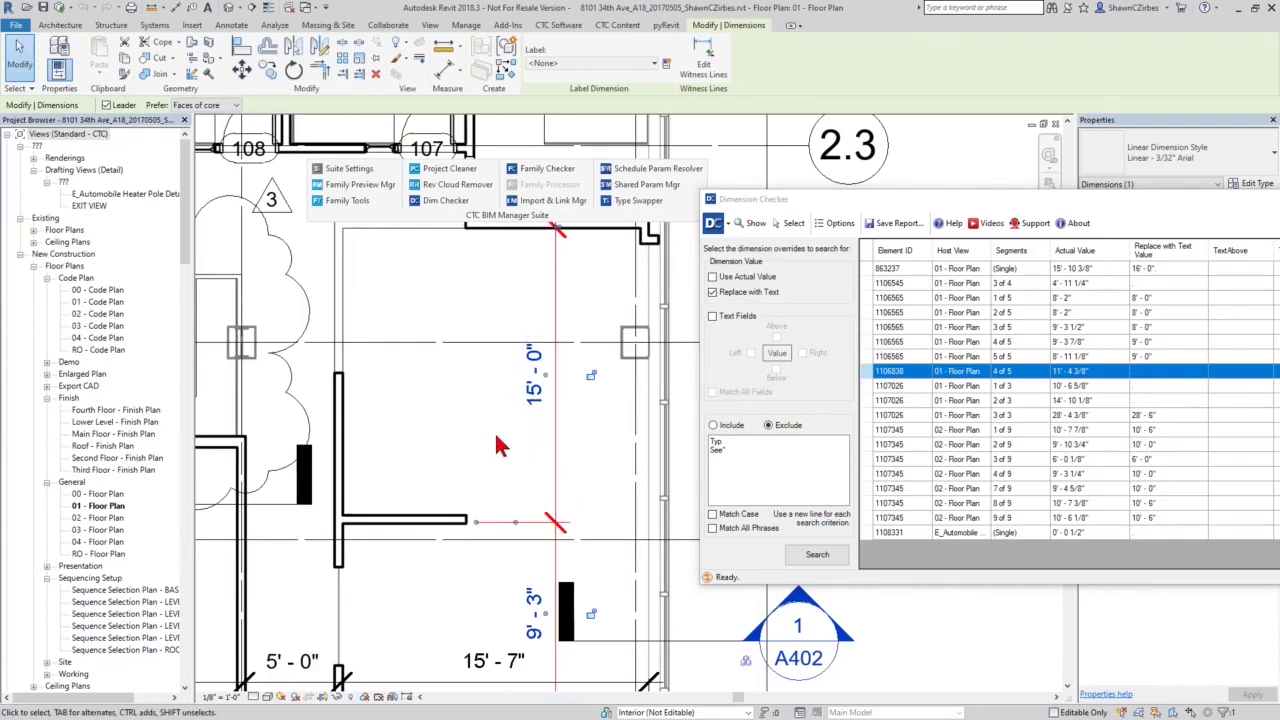
middle_drag(494, 458, 470, 338)
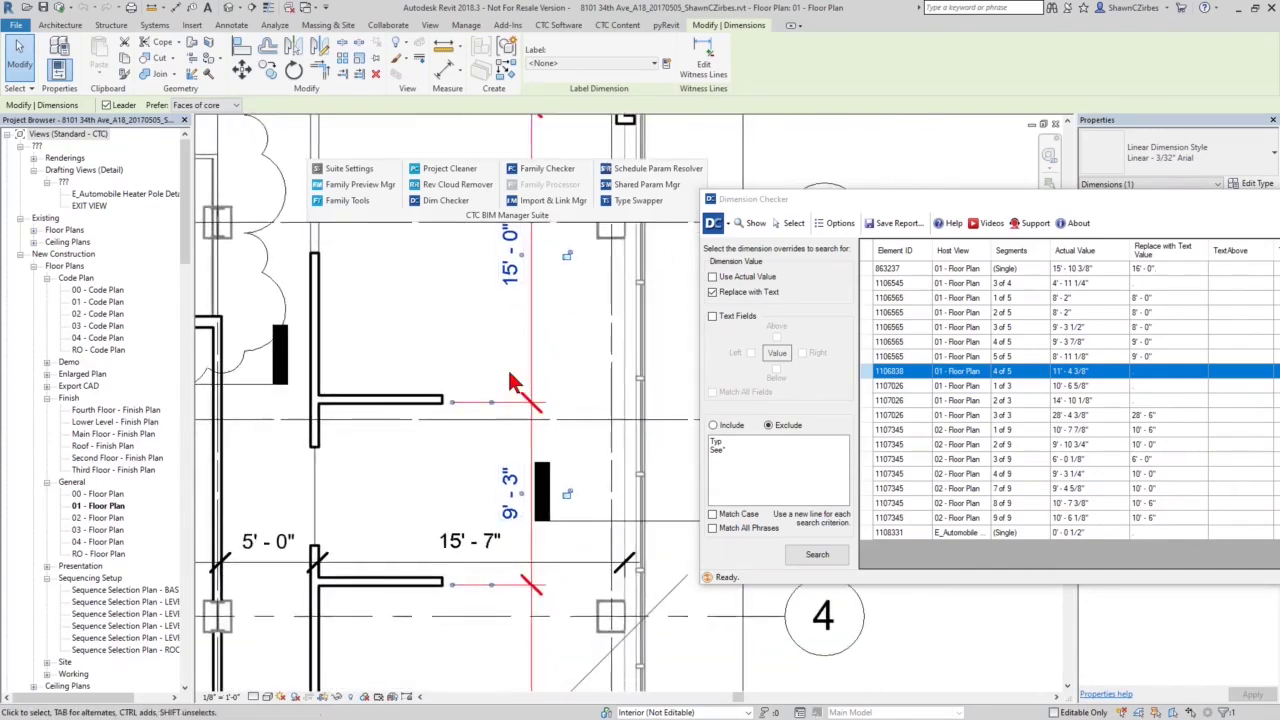
middle_drag(445, 505, 468, 372)
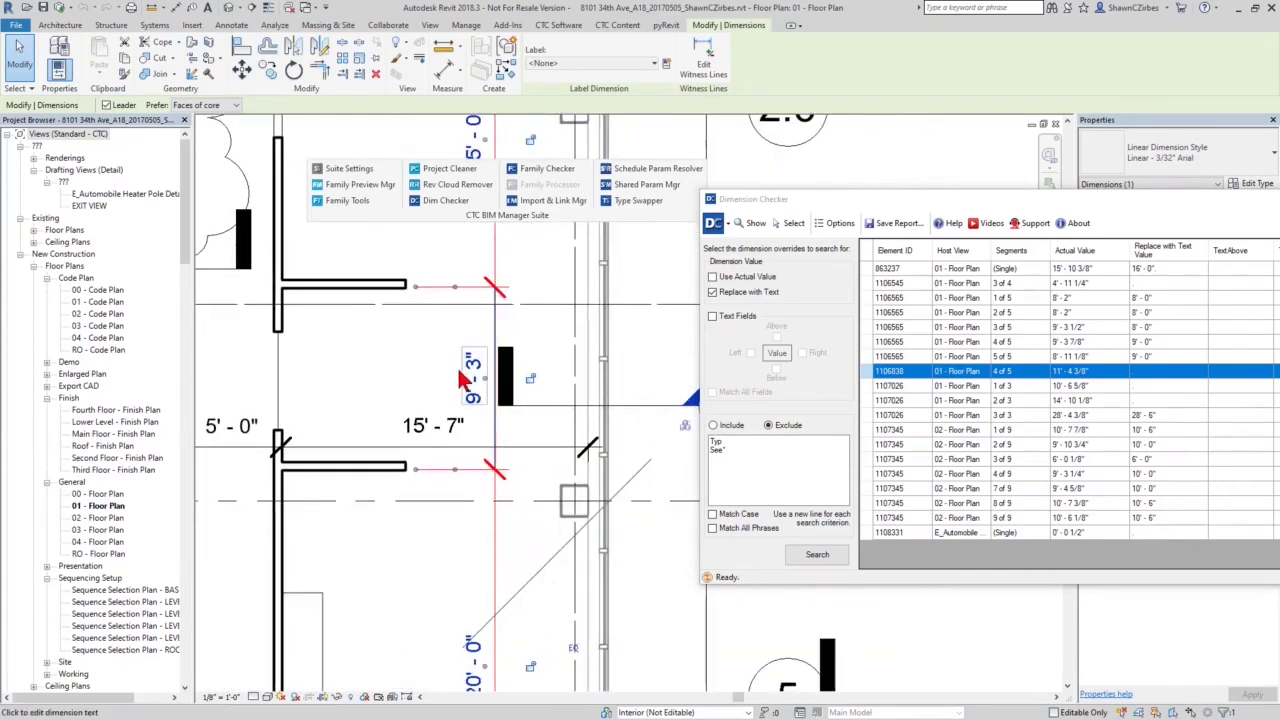
middle_drag(428, 594, 470, 425)
middle_drag(368, 552, 368, 342)
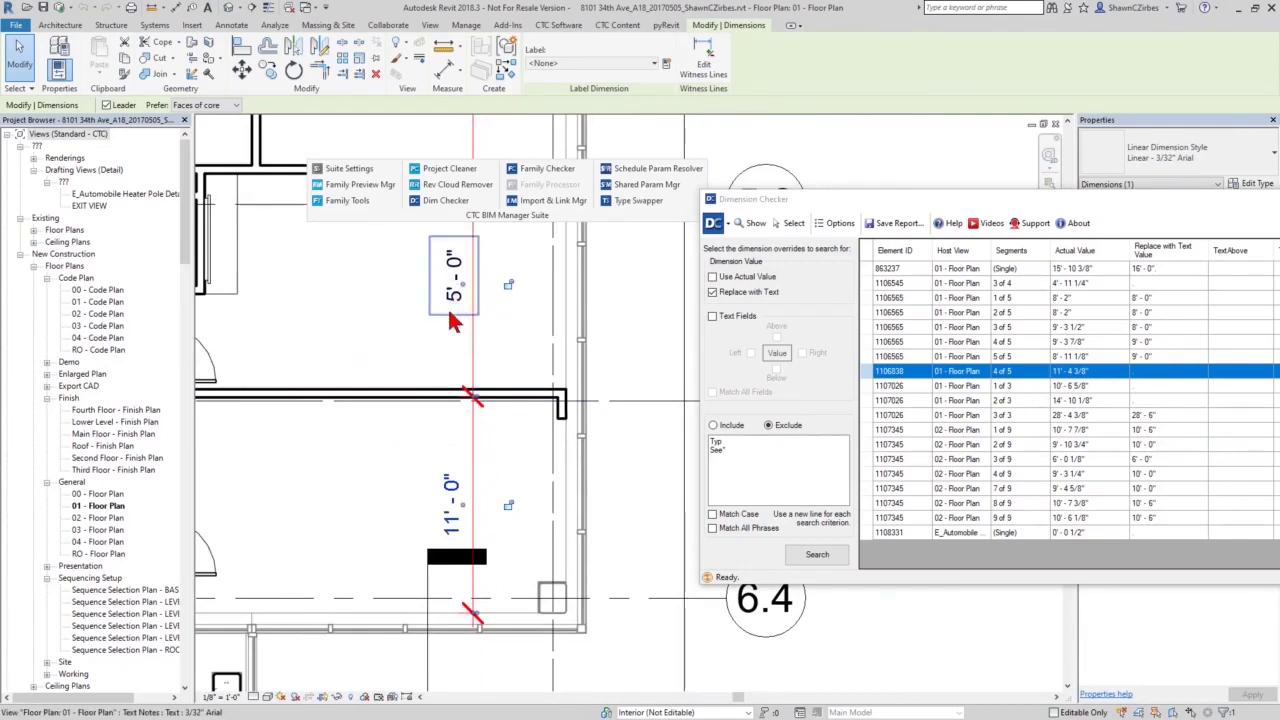
scroll(455, 297, down, 2)
middle_drag(452, 339, 449, 375)
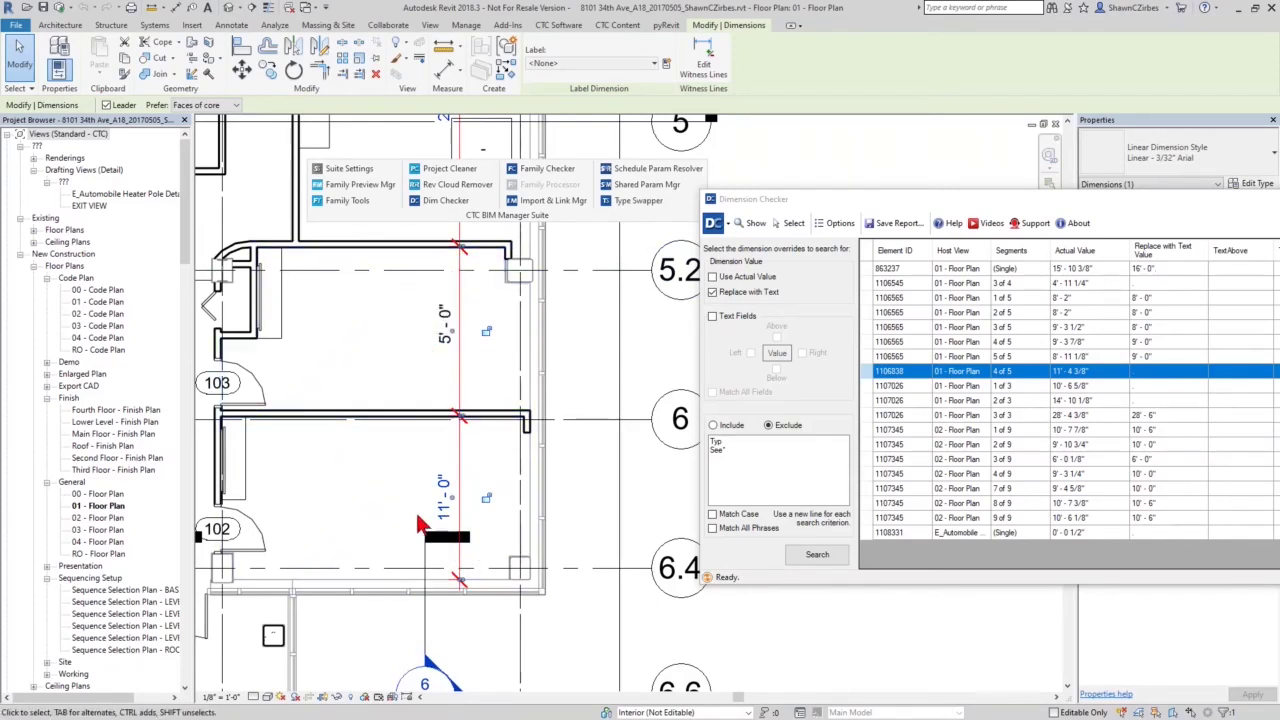
double_click(437, 345)
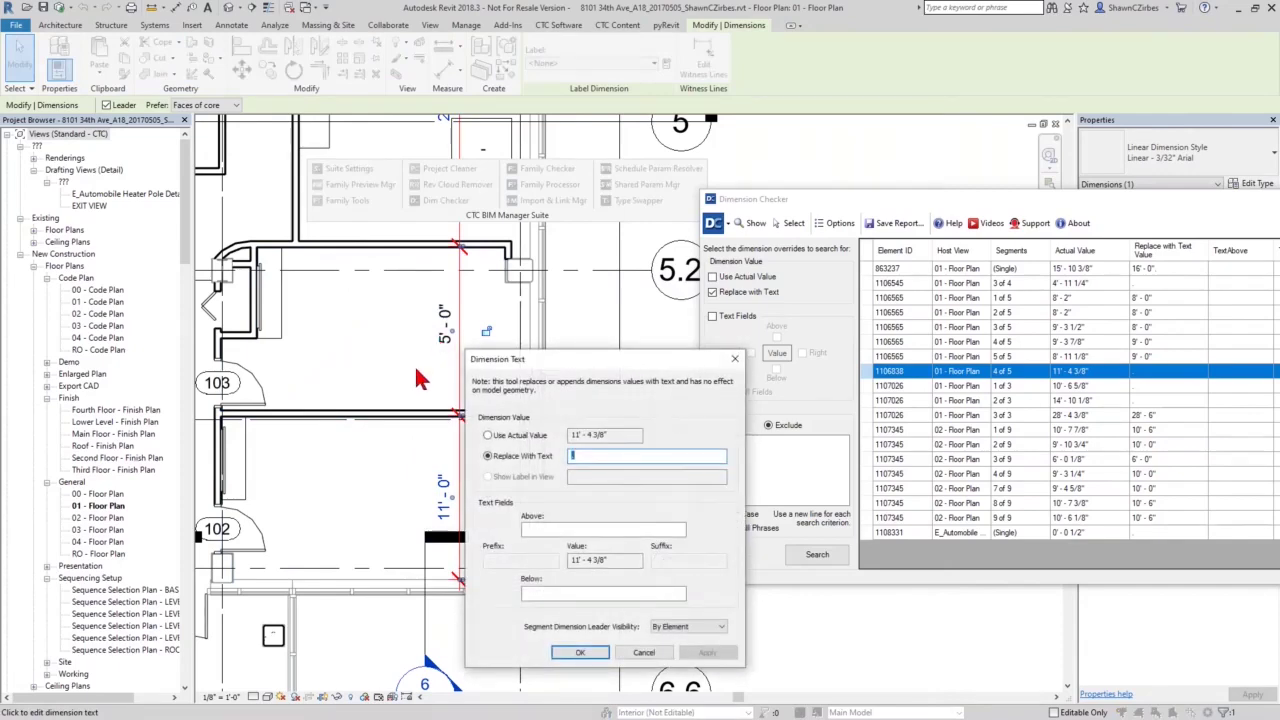
click(527, 460)
drag(590, 457, 551, 459)
click(647, 651)
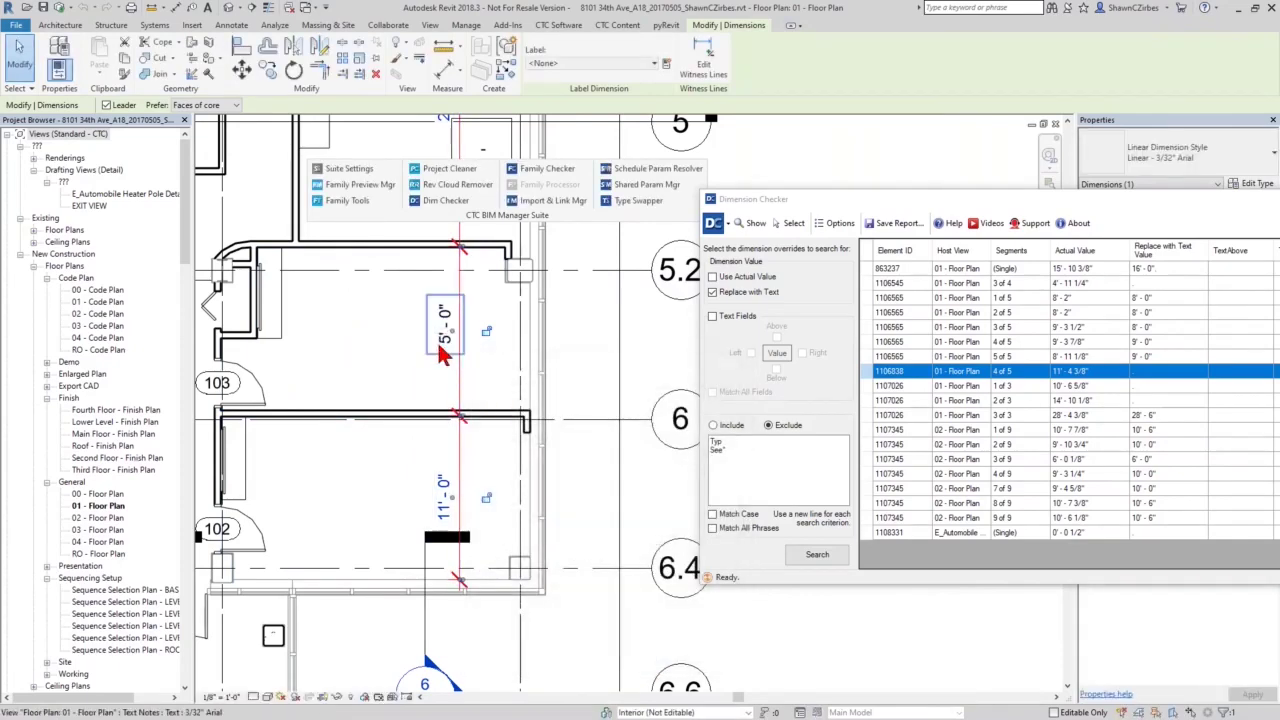
Move the 5' - 0" text note off the dimension line and back to its original place
click(440, 345)
drag(427, 353, 398, 356)
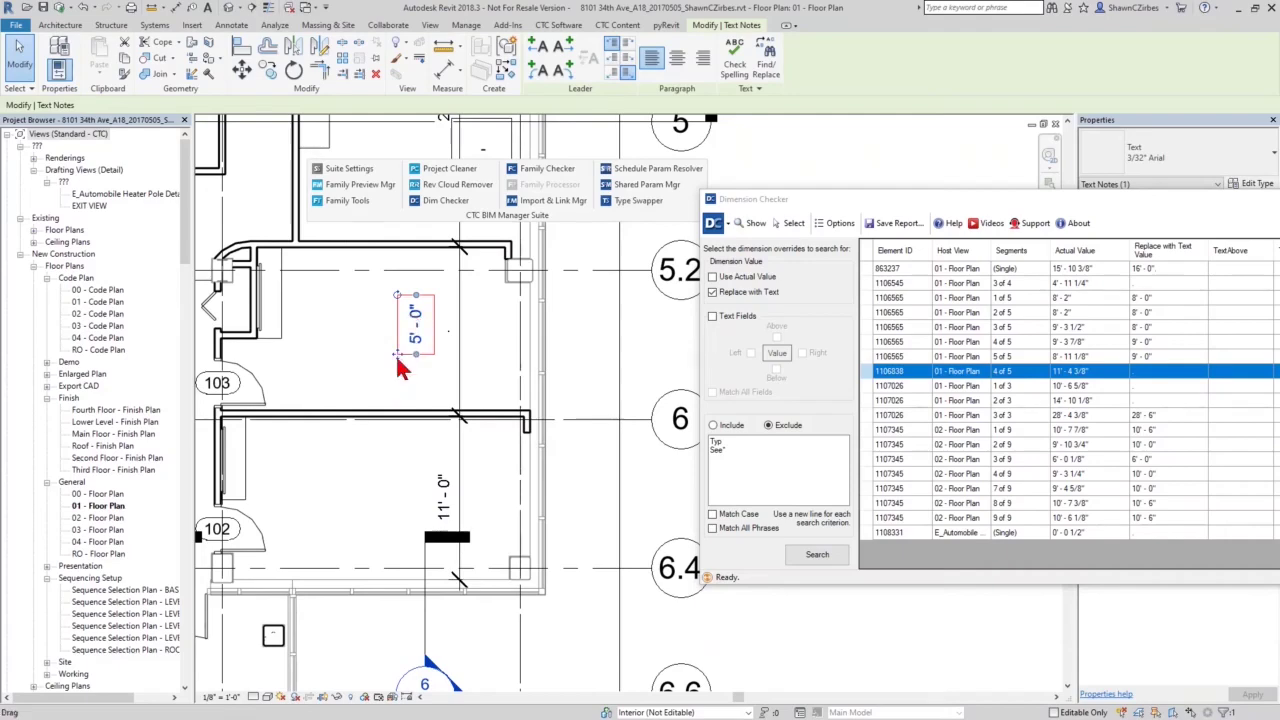
drag(397, 351, 426, 353)
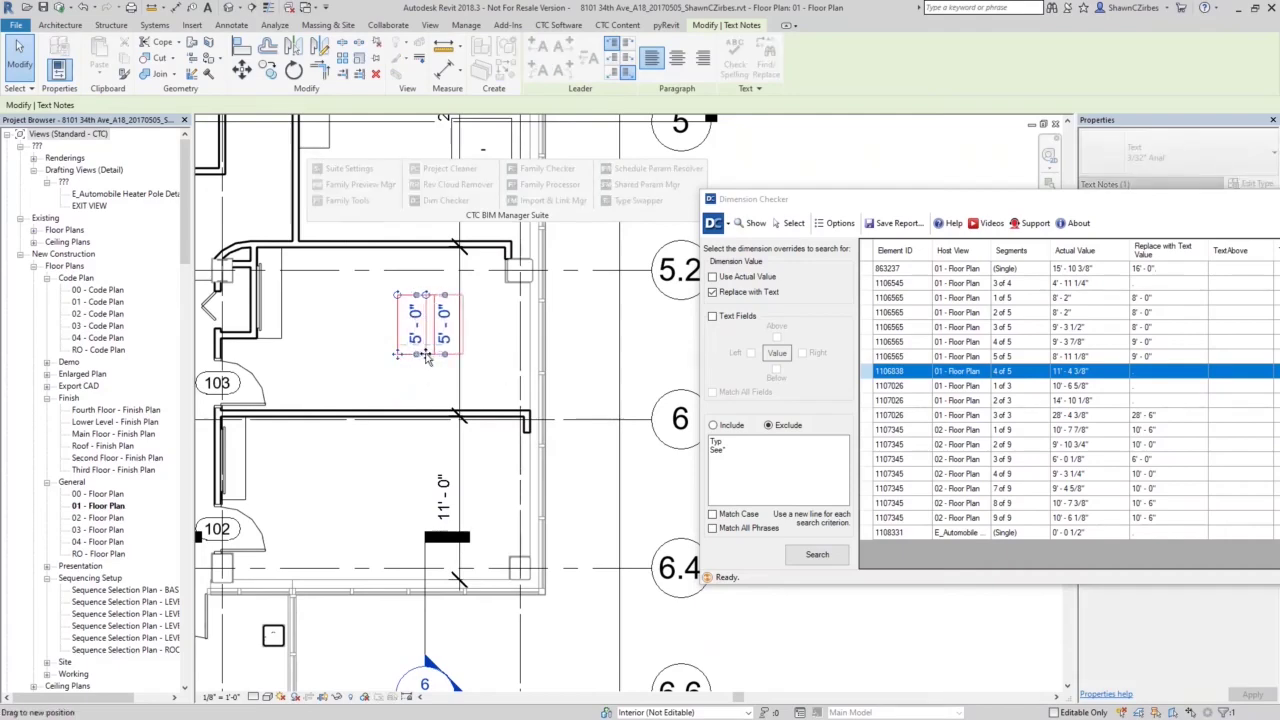
Close Dimension Checker and launch Import & Link Mgr from the BIM Manager Suite
drag(1090, 199, 676, 180)
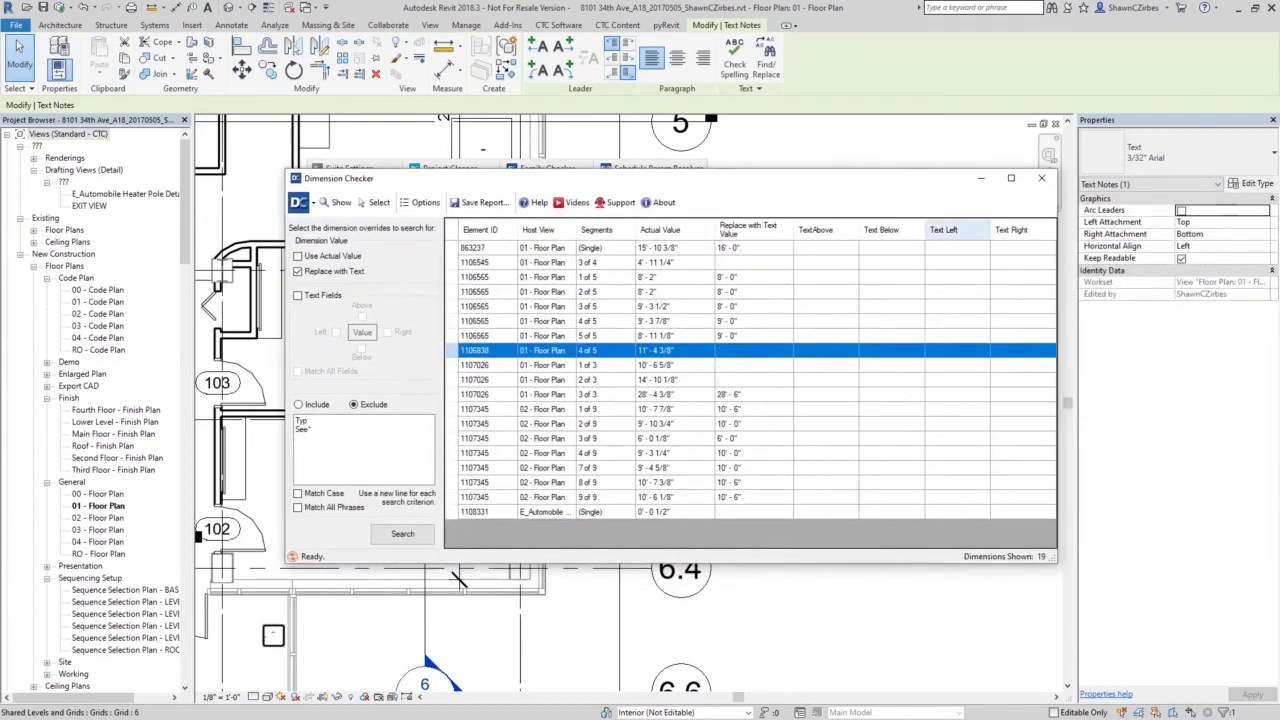
click(1042, 180)
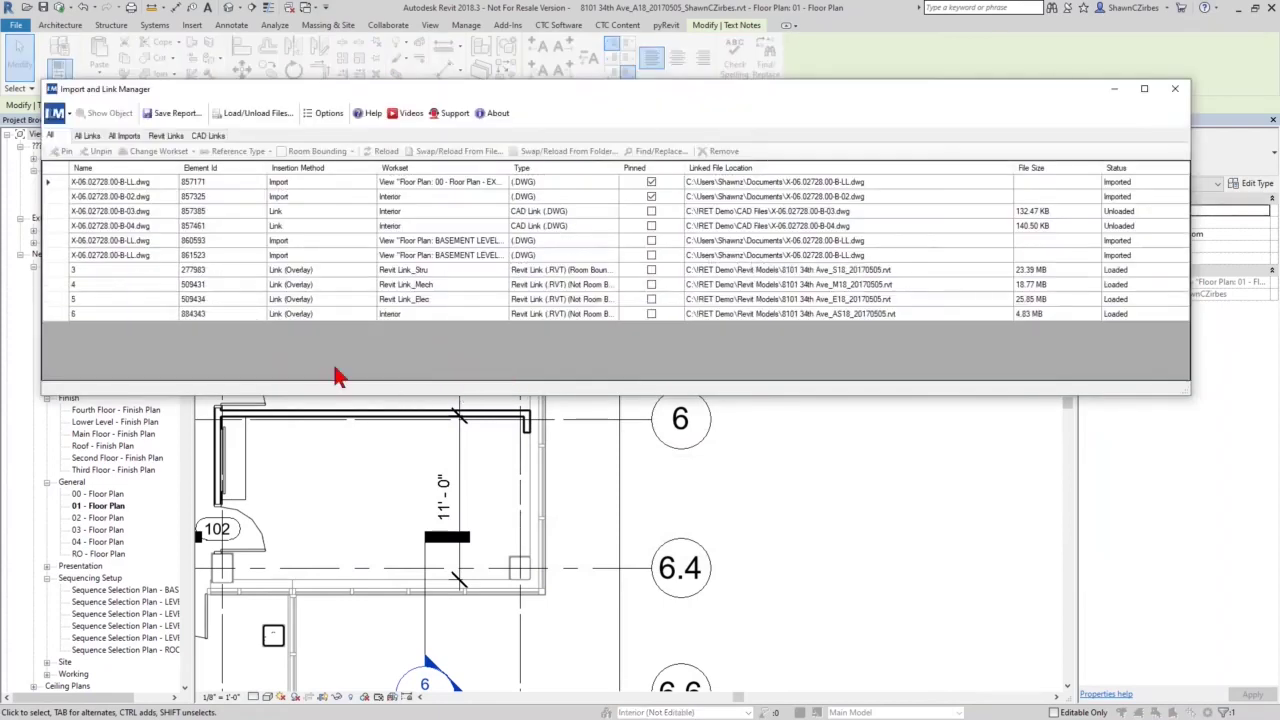
Examine the insertion methods of the DWG entries to tell imported files from linked ones
click(154, 181)
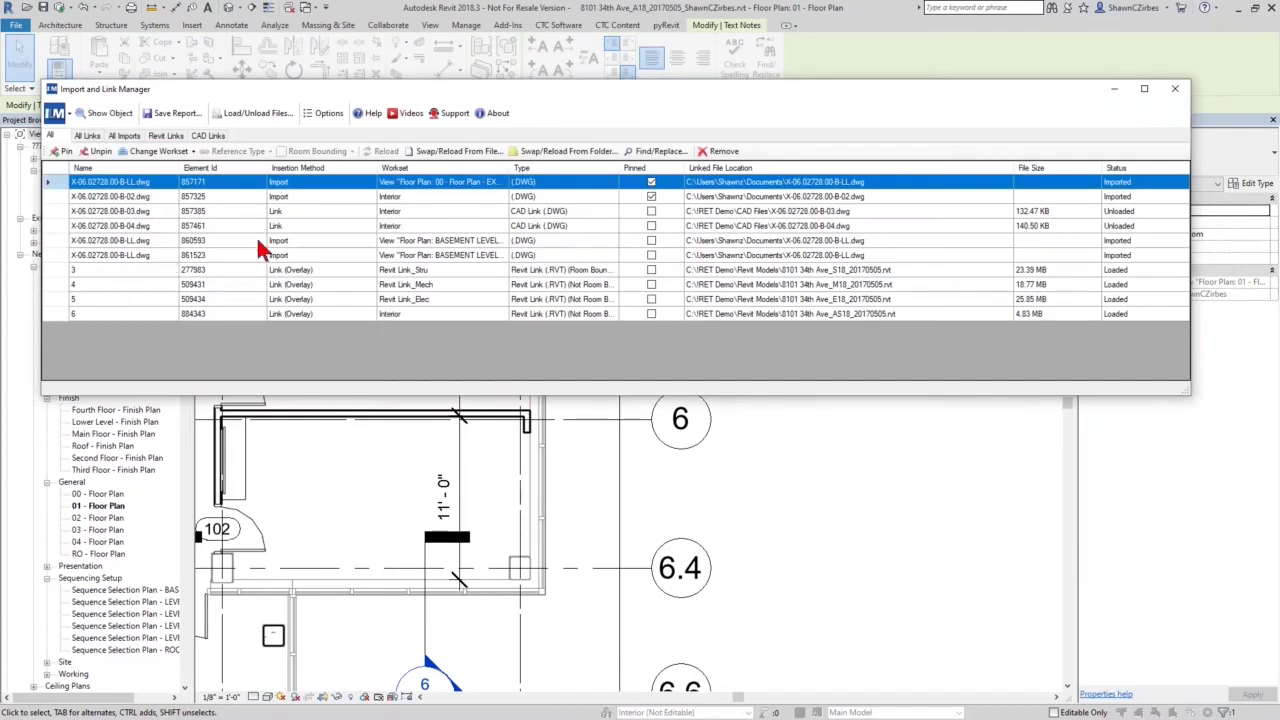
click(290, 212)
click(287, 228)
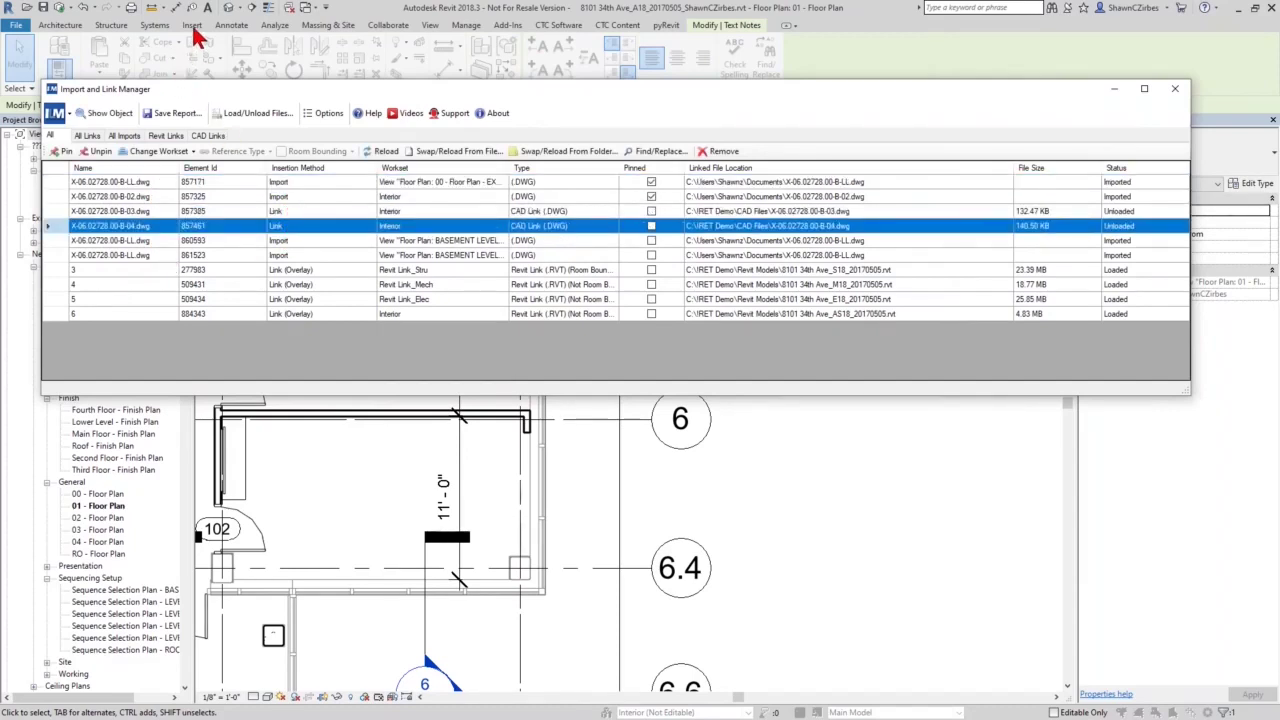
click(300, 184)
click(300, 198)
click(299, 242)
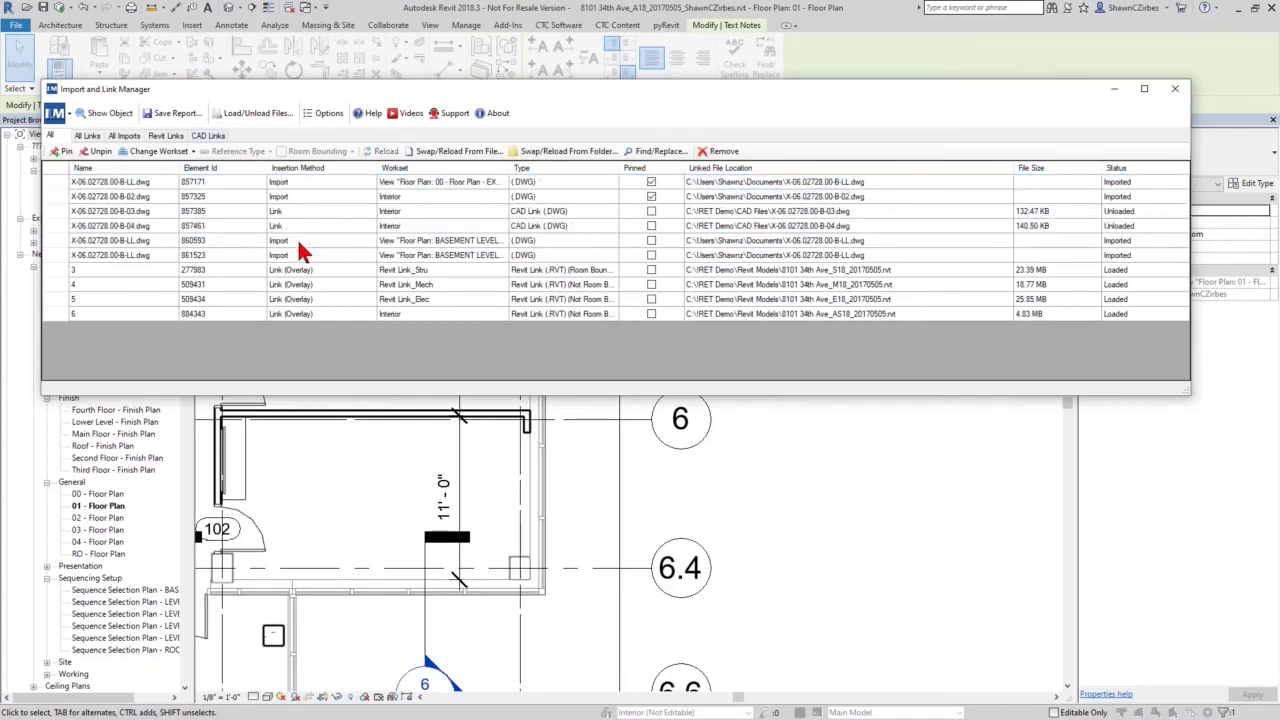
click(300, 255)
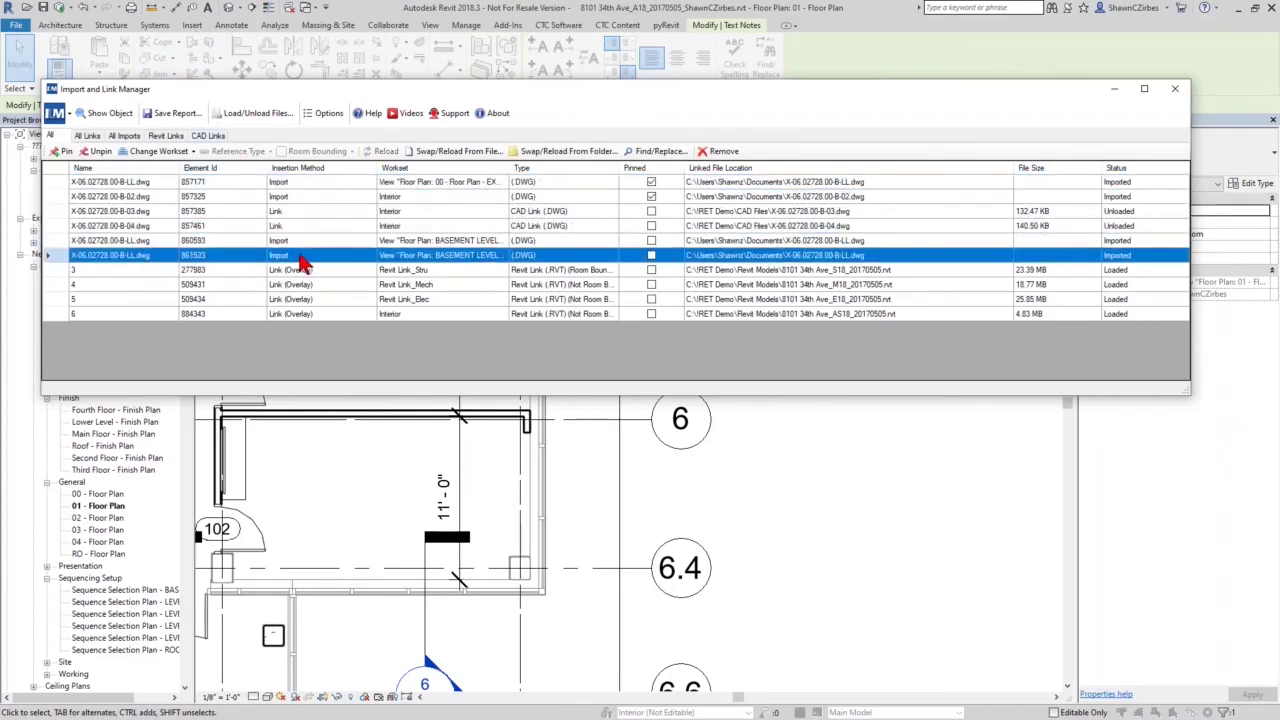
click(306, 184)
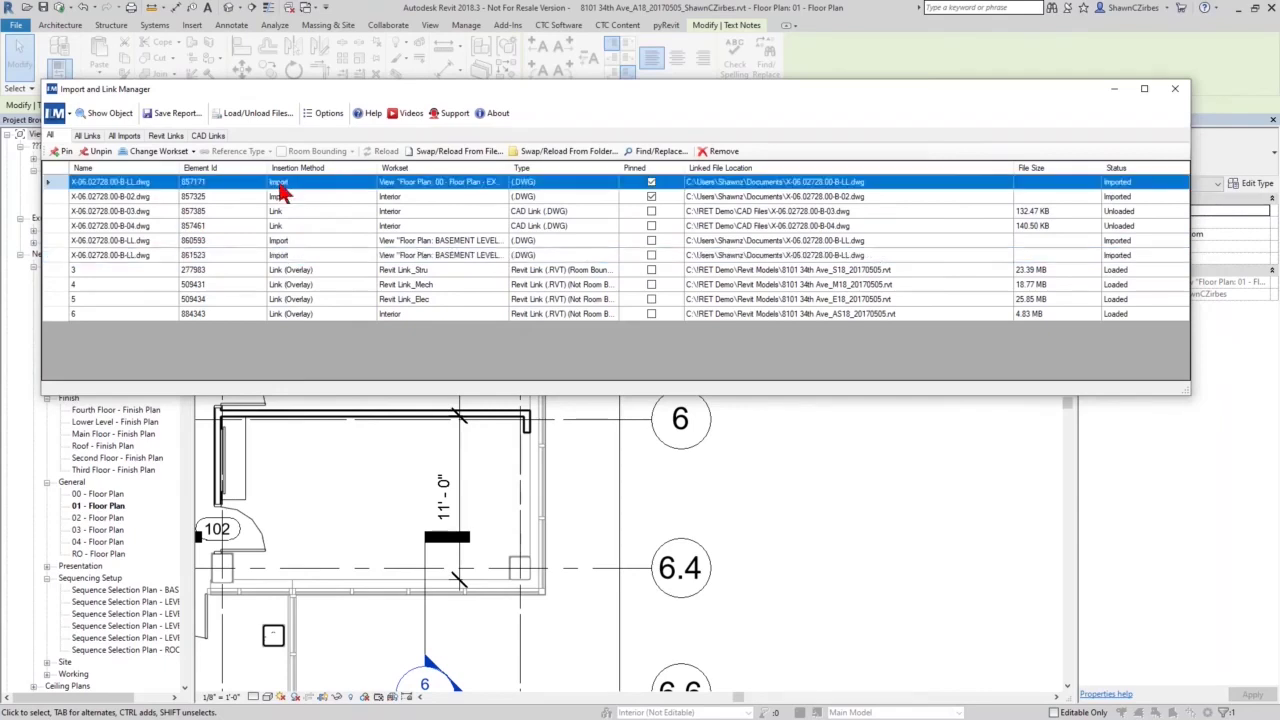
Remove the two X-06.02728.00-B-LL.dwg imports hosted in the BASEMENT LEVEL floor plan views
click(428, 245)
click(436, 257)
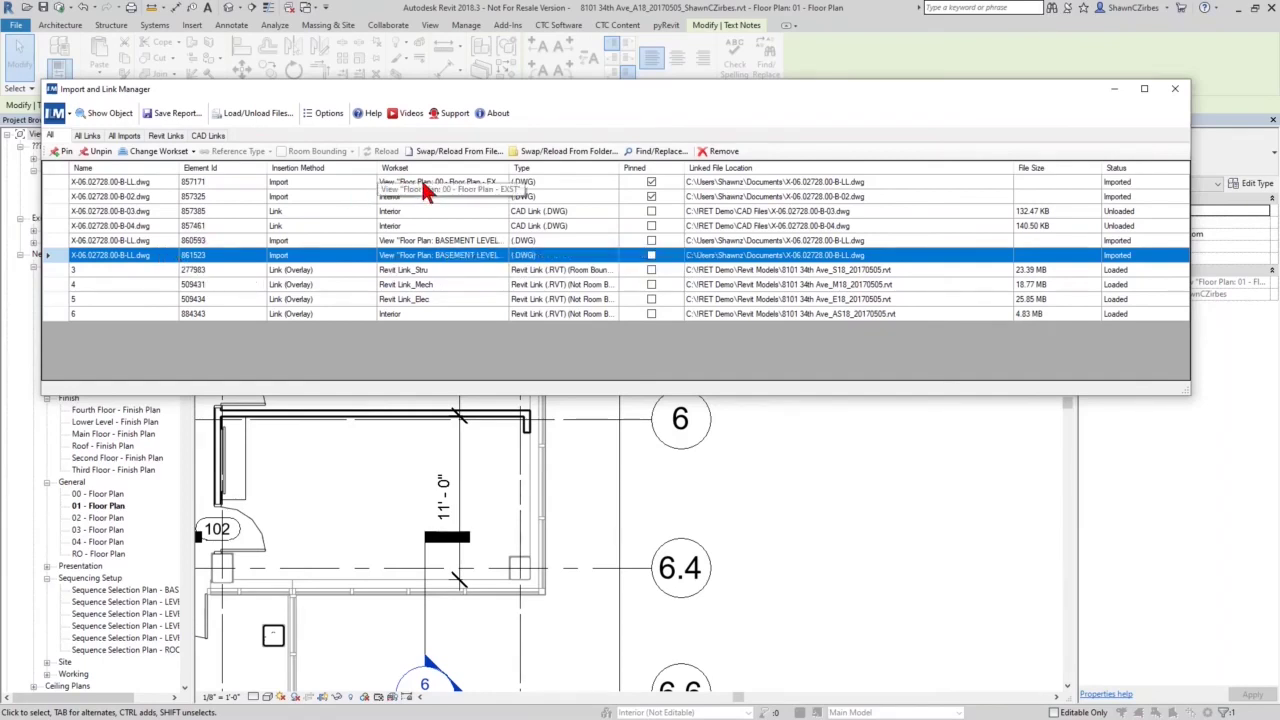
ctrl+click(145, 242)
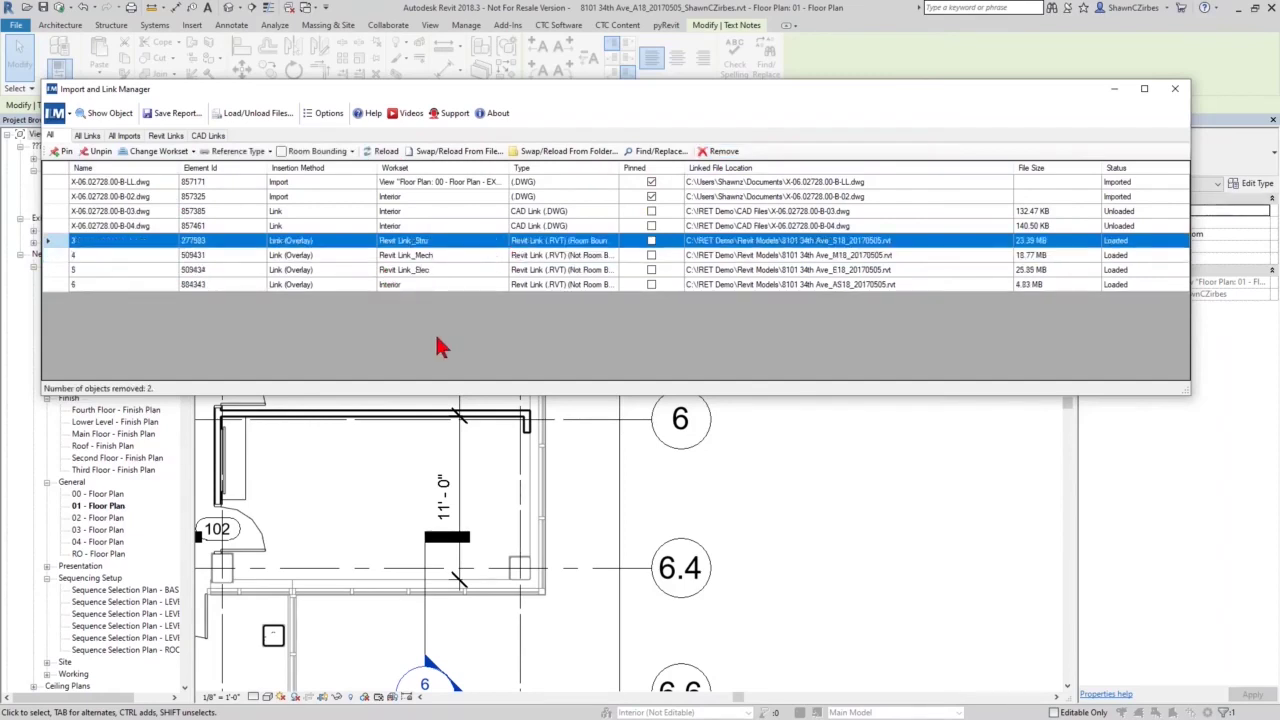
Swap the remaining X-06.02728.00-B-LL.dwg import with the file of the same name from C:\!RET Demo\CAD Files
click(156, 184)
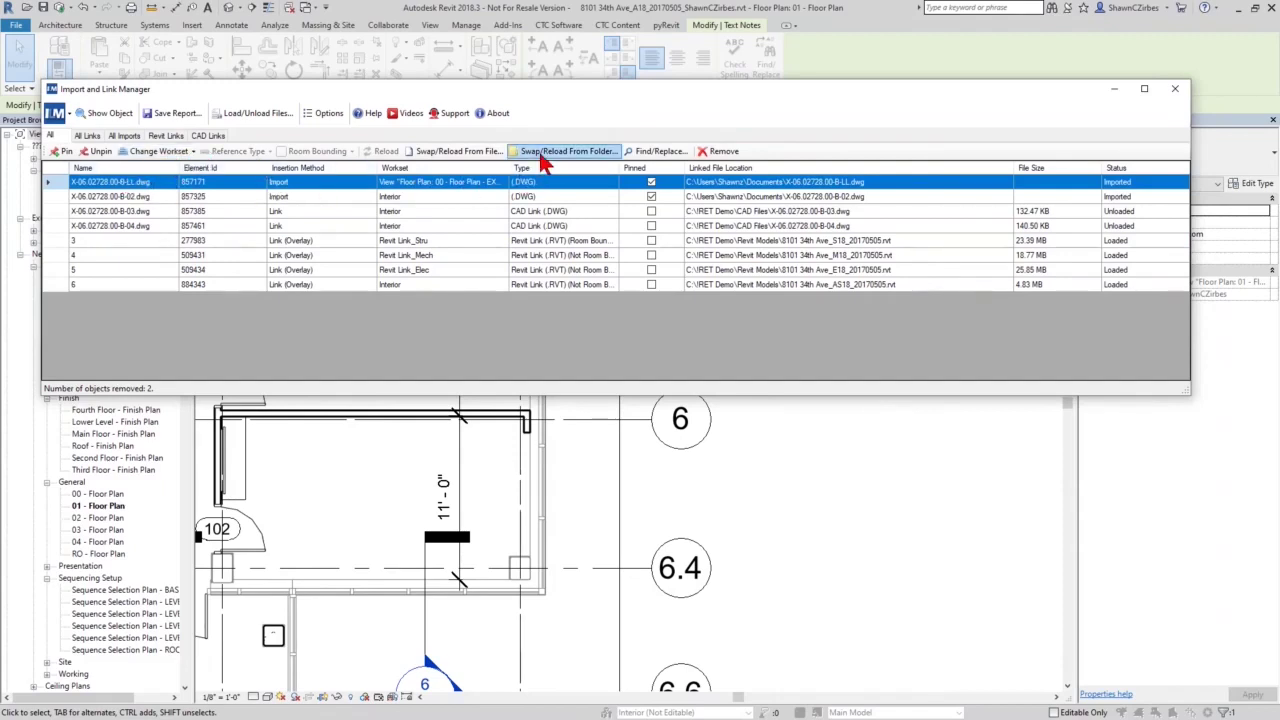
click(478, 155)
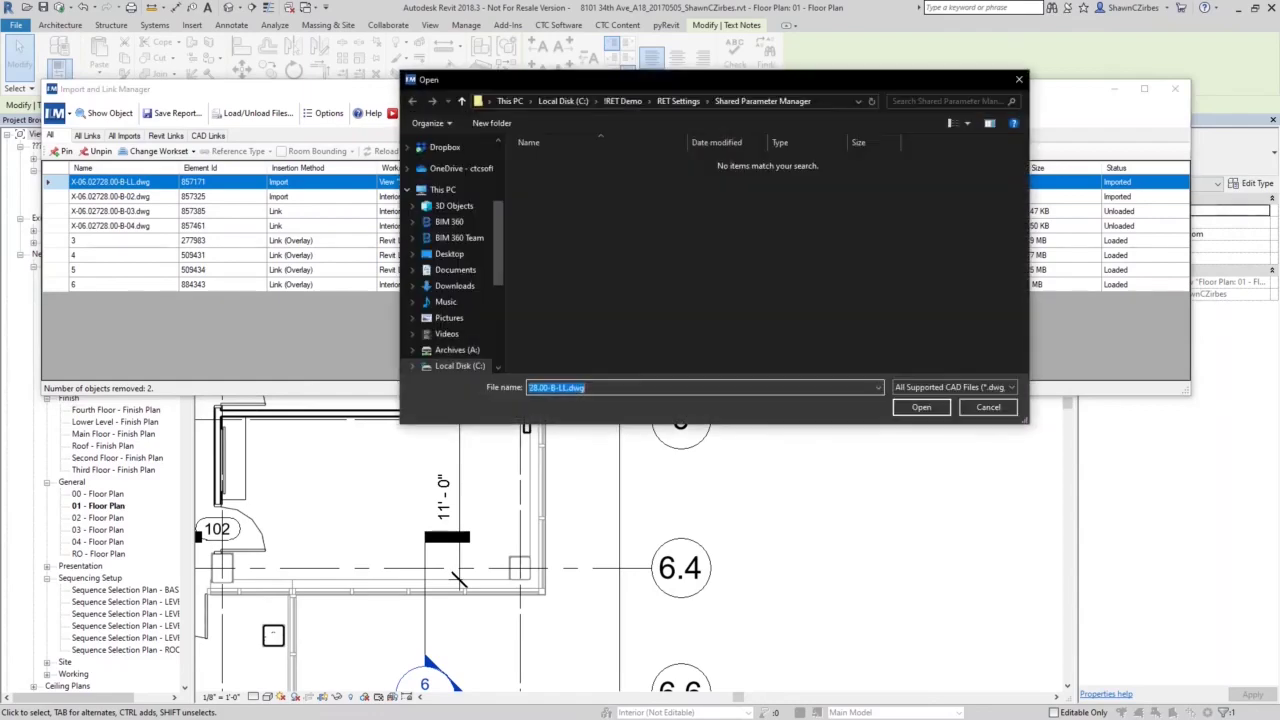
click(565, 101)
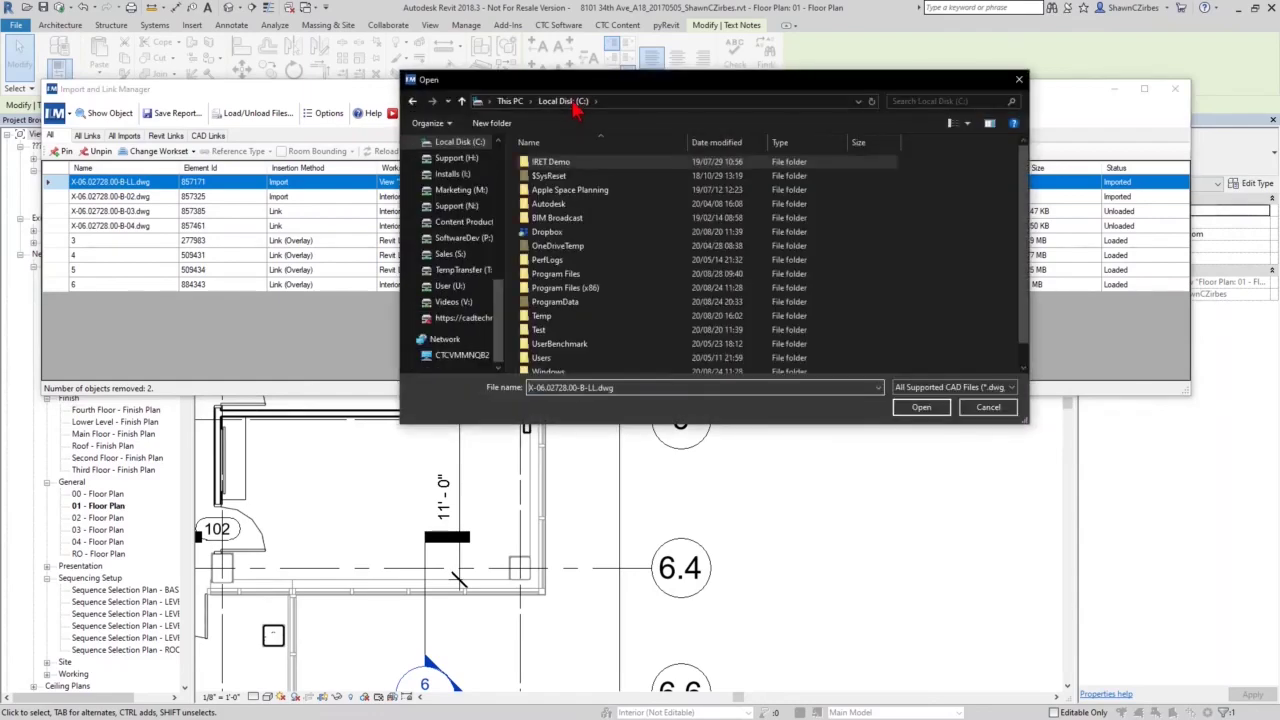
double_click(562, 163)
double_click(562, 175)
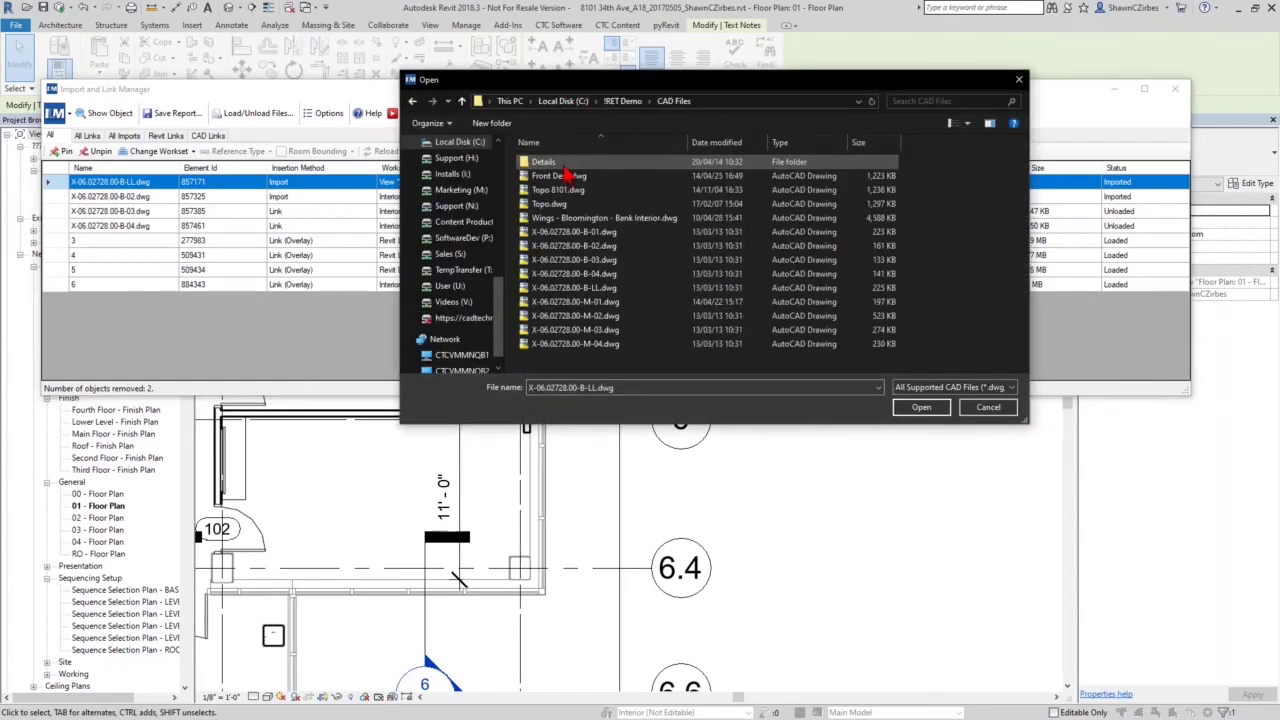
click(600, 287)
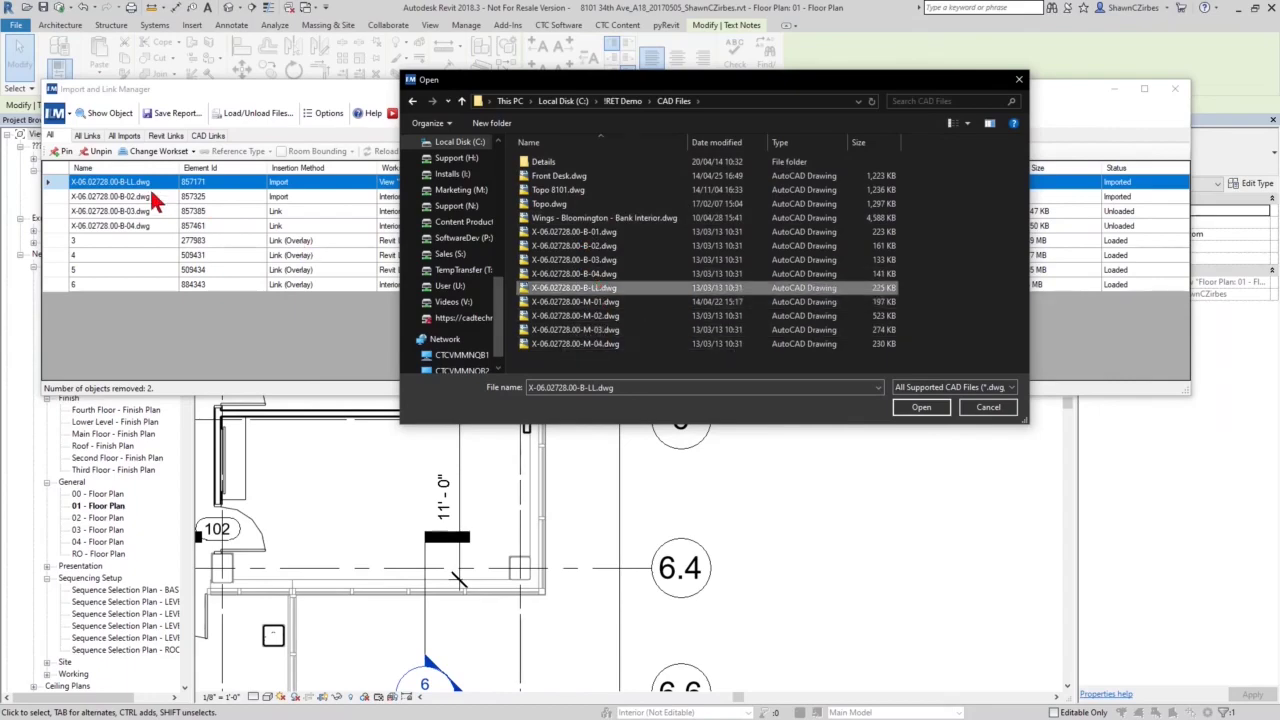
double_click(608, 289)
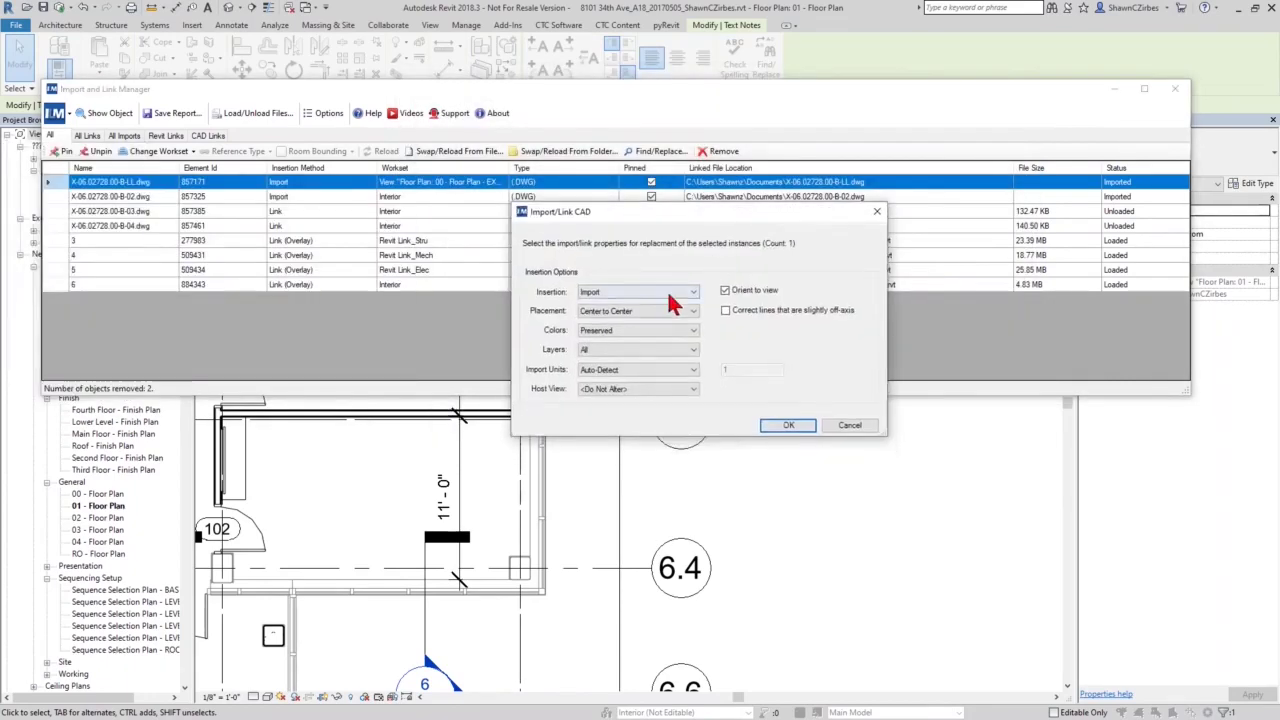
Set the replacement's insertion to Link and apply the swap with the other insertion options left as they are
click(648, 292)
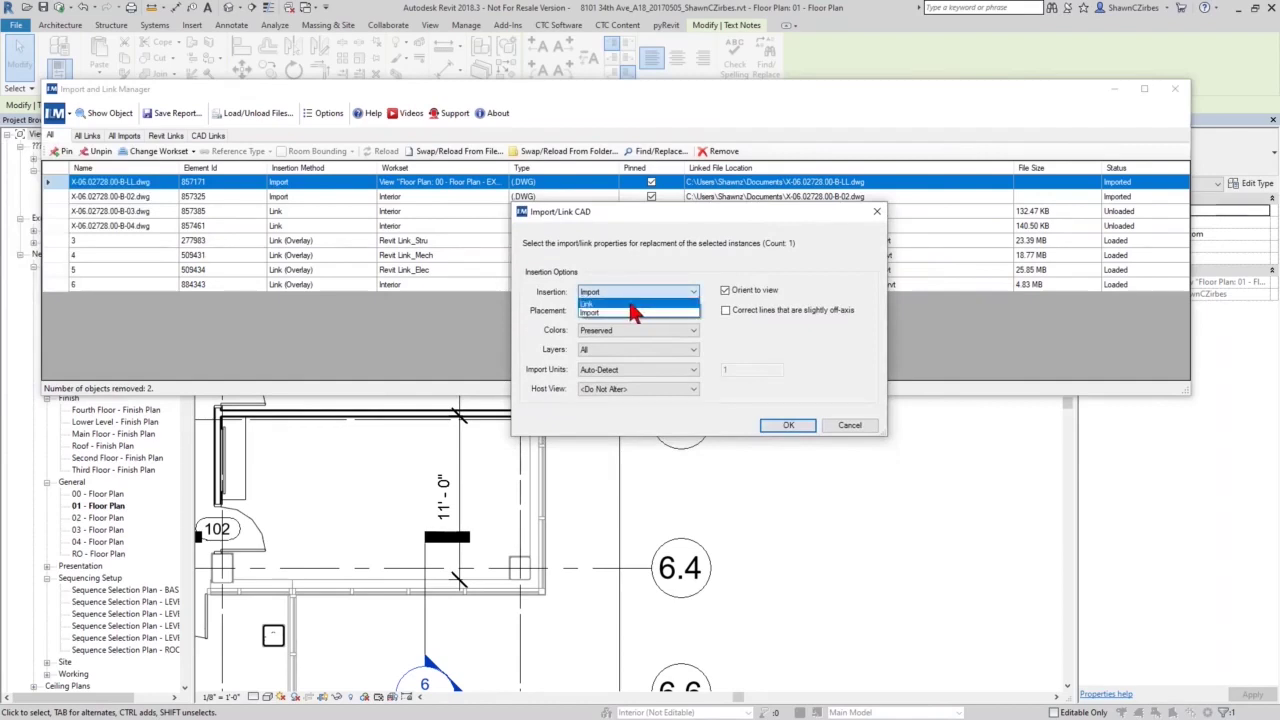
click(630, 304)
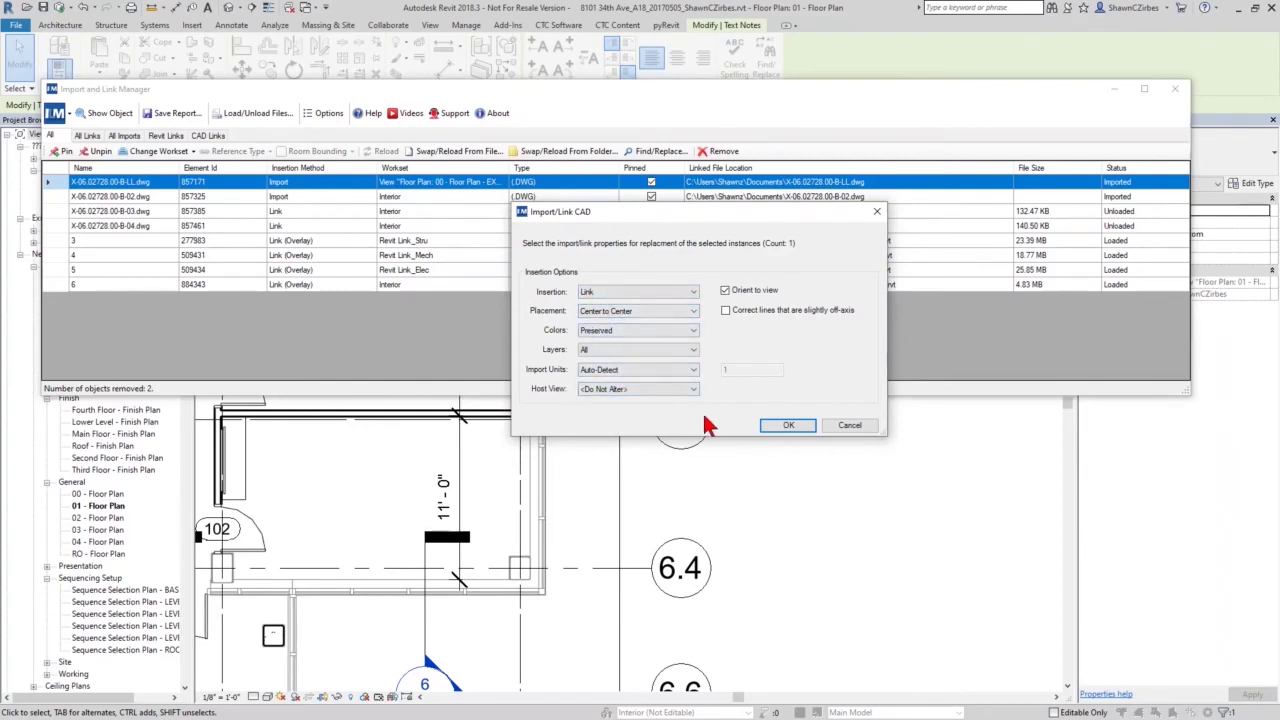
click(787, 426)
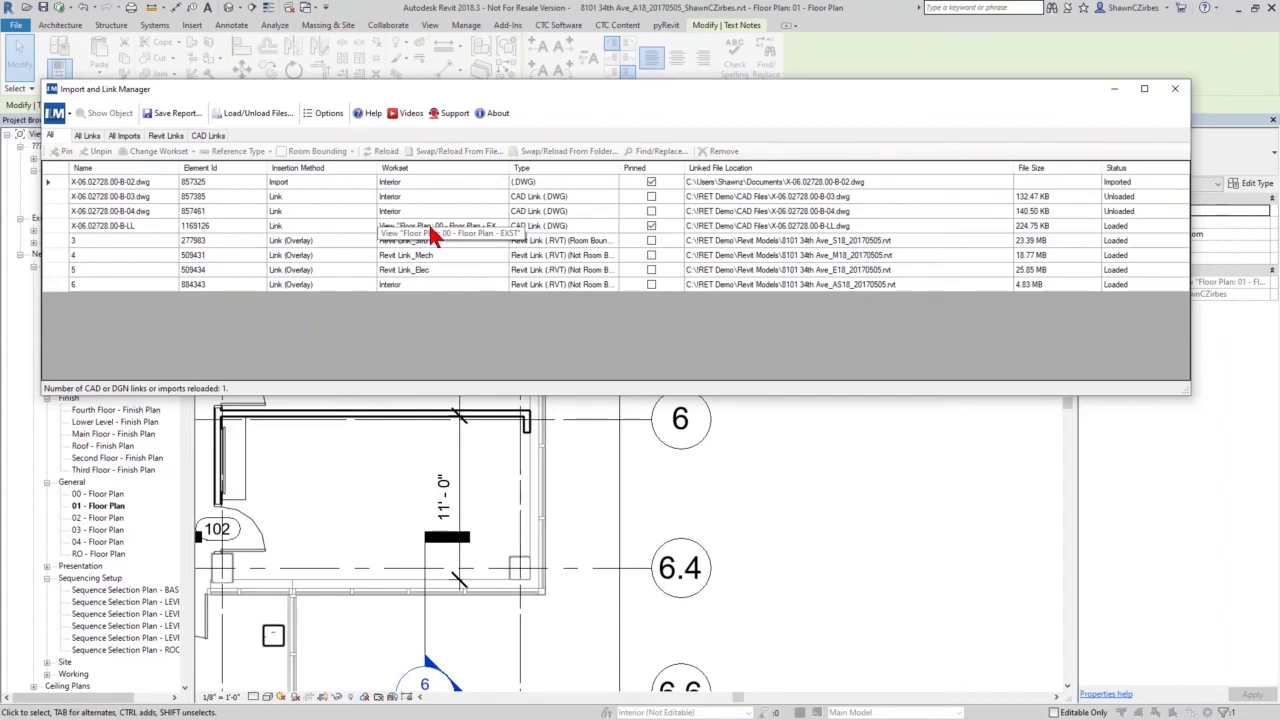
Compare the insertion methods of the X-06.02728.00-B-02.dwg import, the new B-LL link and the structural Revit link
click(290, 184)
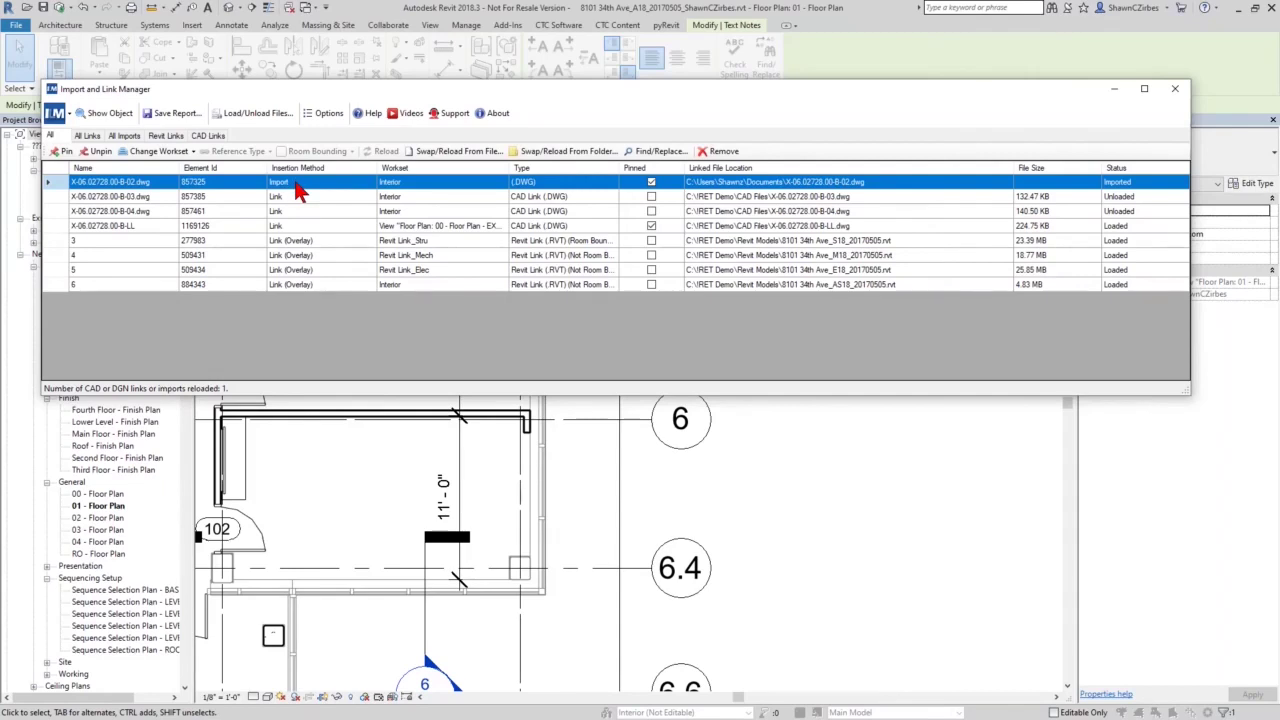
click(312, 228)
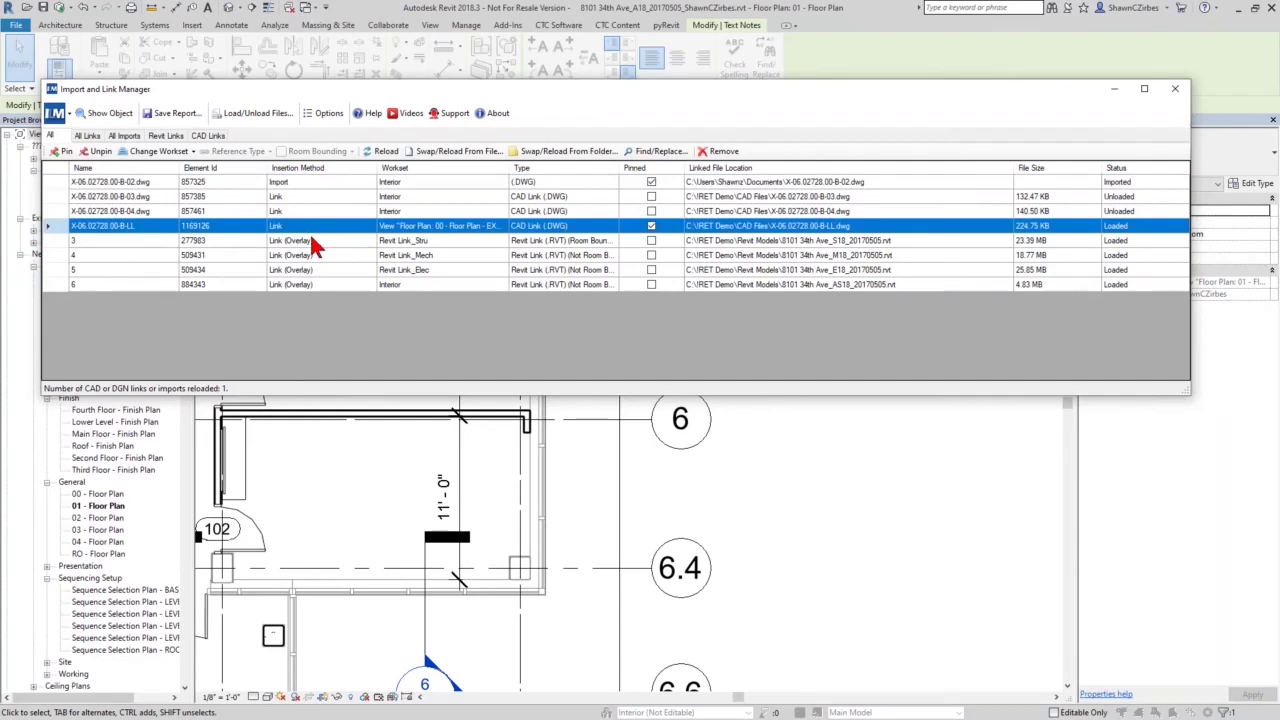
click(314, 241)
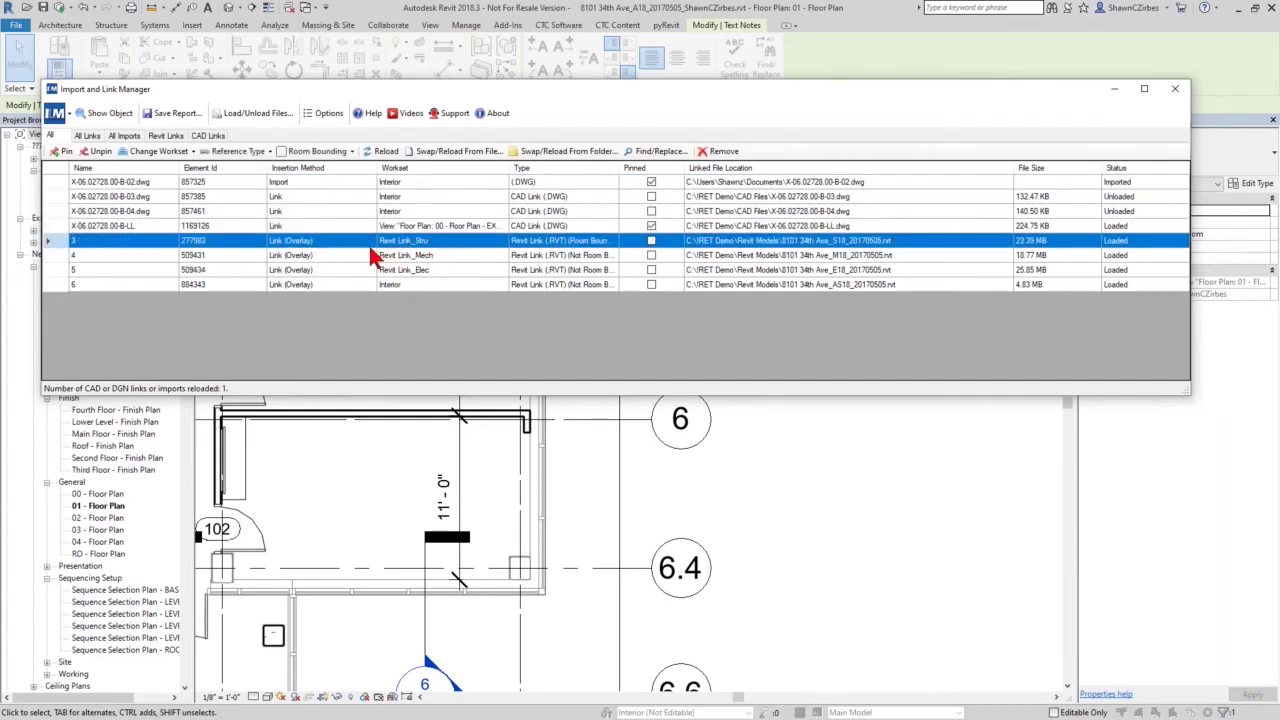
Pin the four Revit links and the X-06.02728.00-B-03.dwg and X-06.02728.00-B-04.dwg CAD links
shift+click(544, 284)
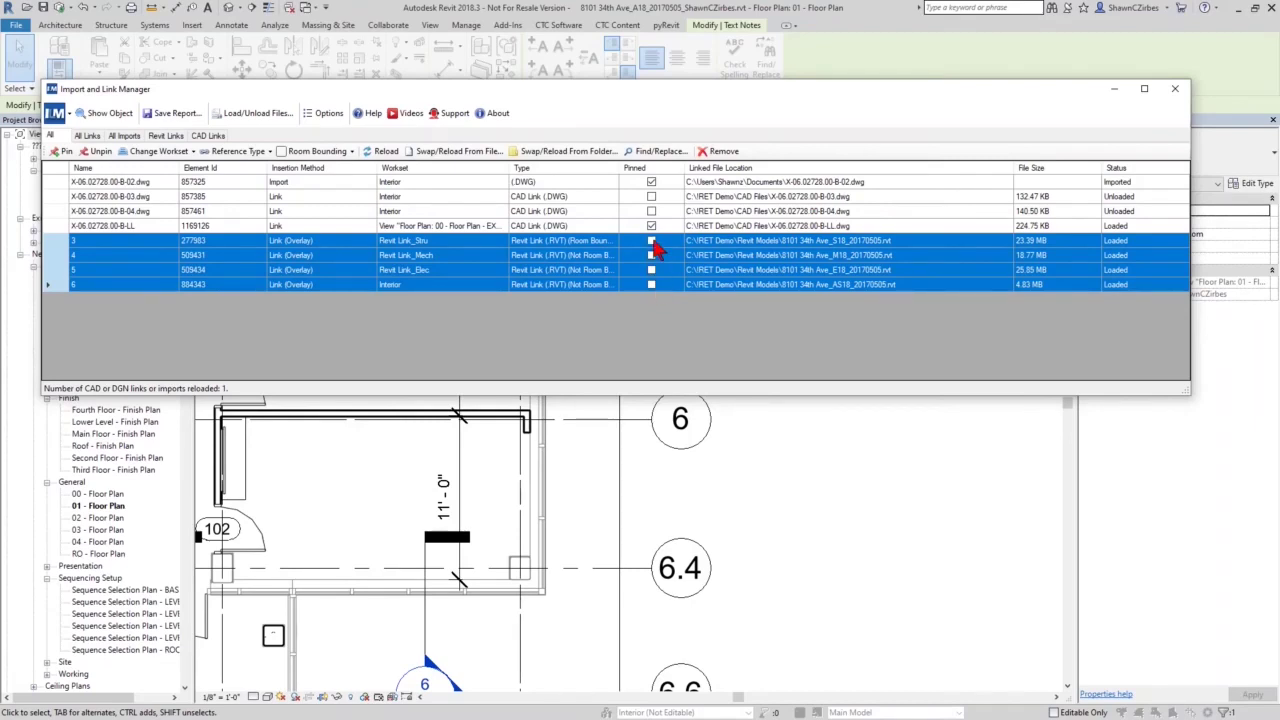
click(60, 153)
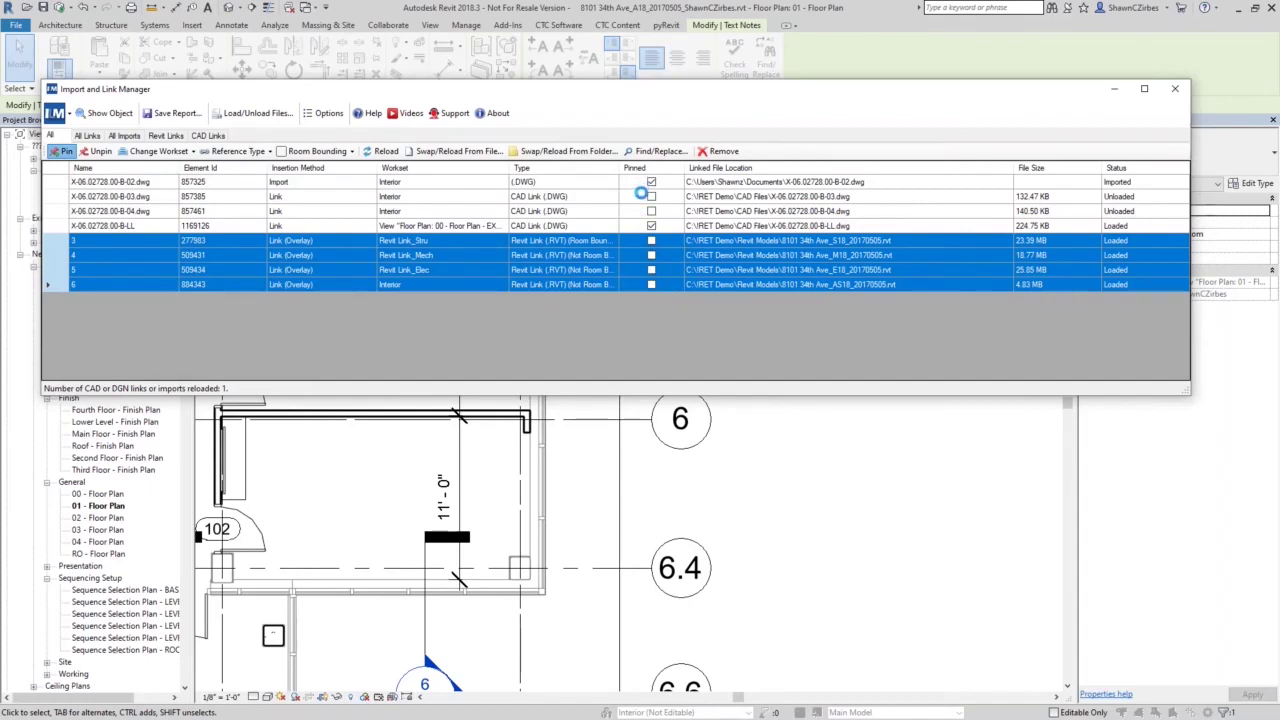
click(631, 196)
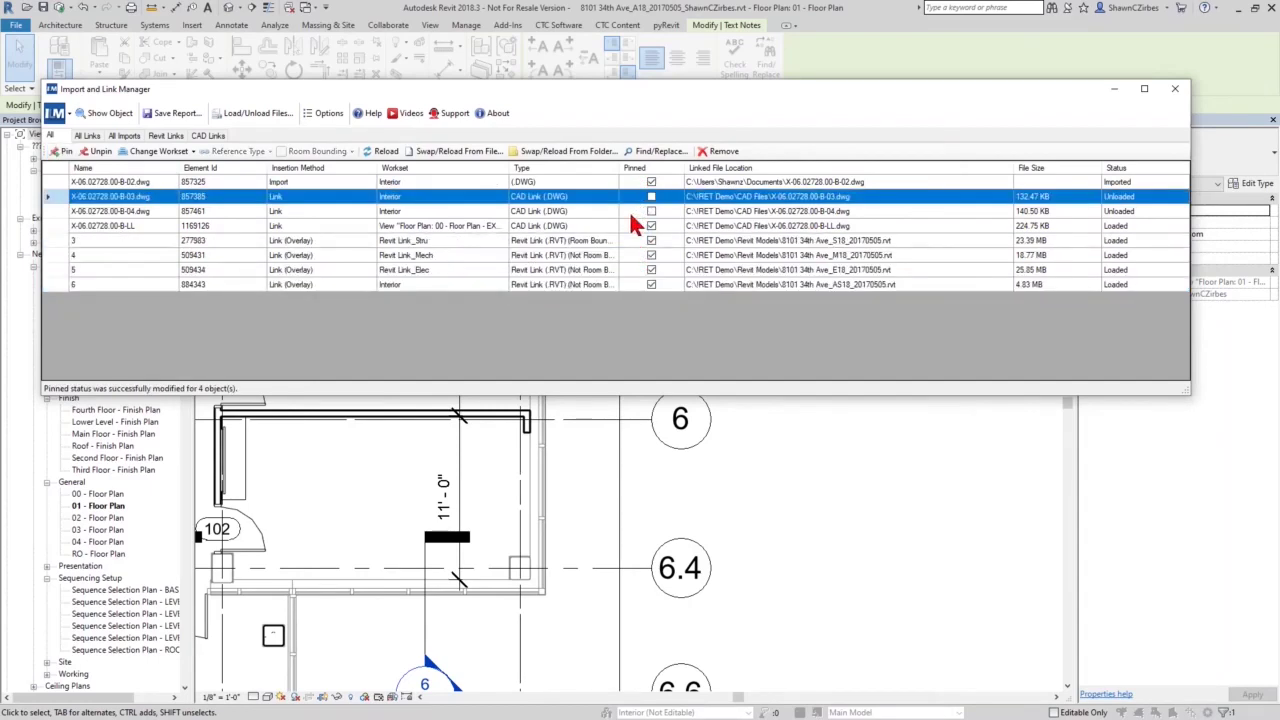
ctrl+click(628, 210)
click(66, 153)
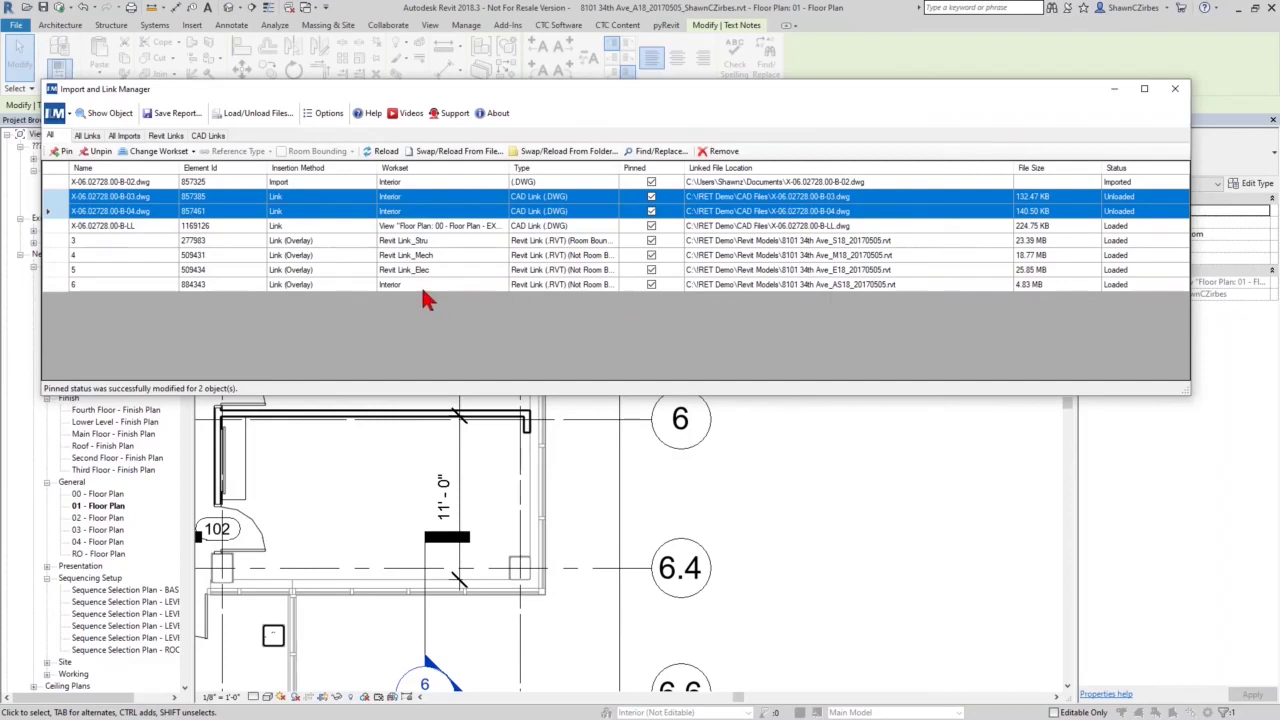
Assign the AS18 Revit link to the Site workset and the B-02, B-03 and B-04 drawings to the CAD Link workset, then close the manager
click(388, 288)
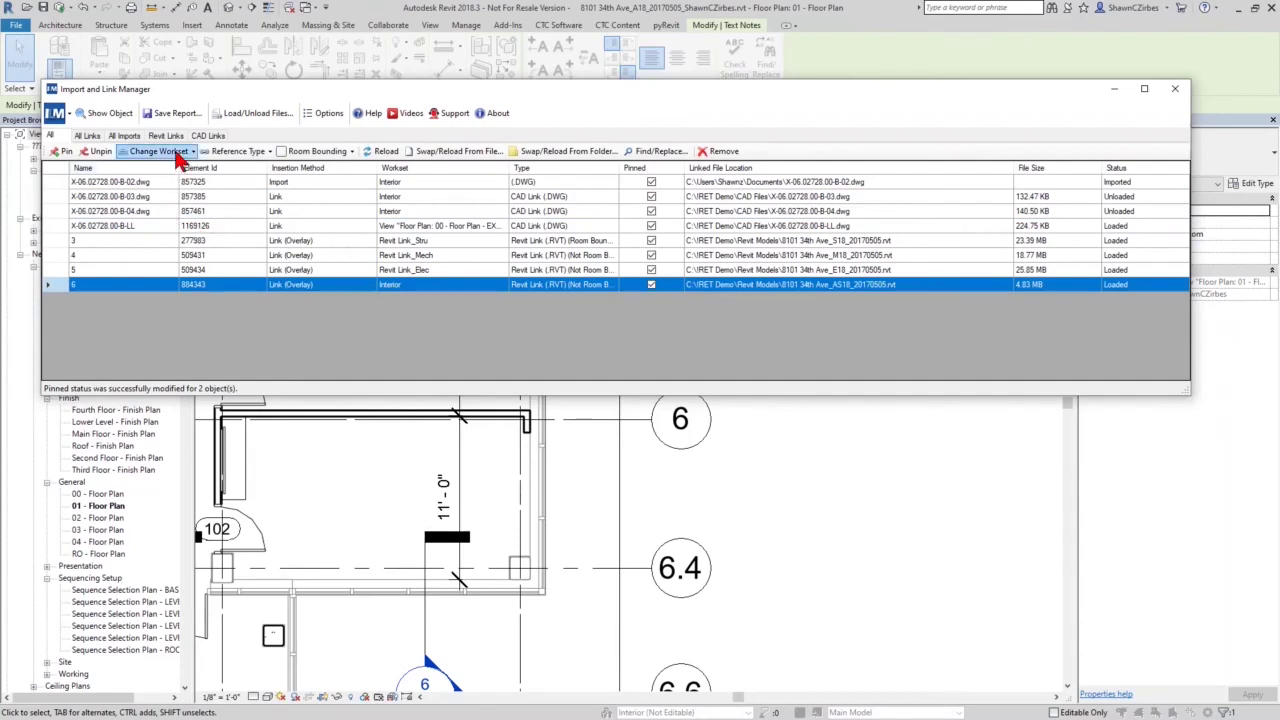
click(176, 154)
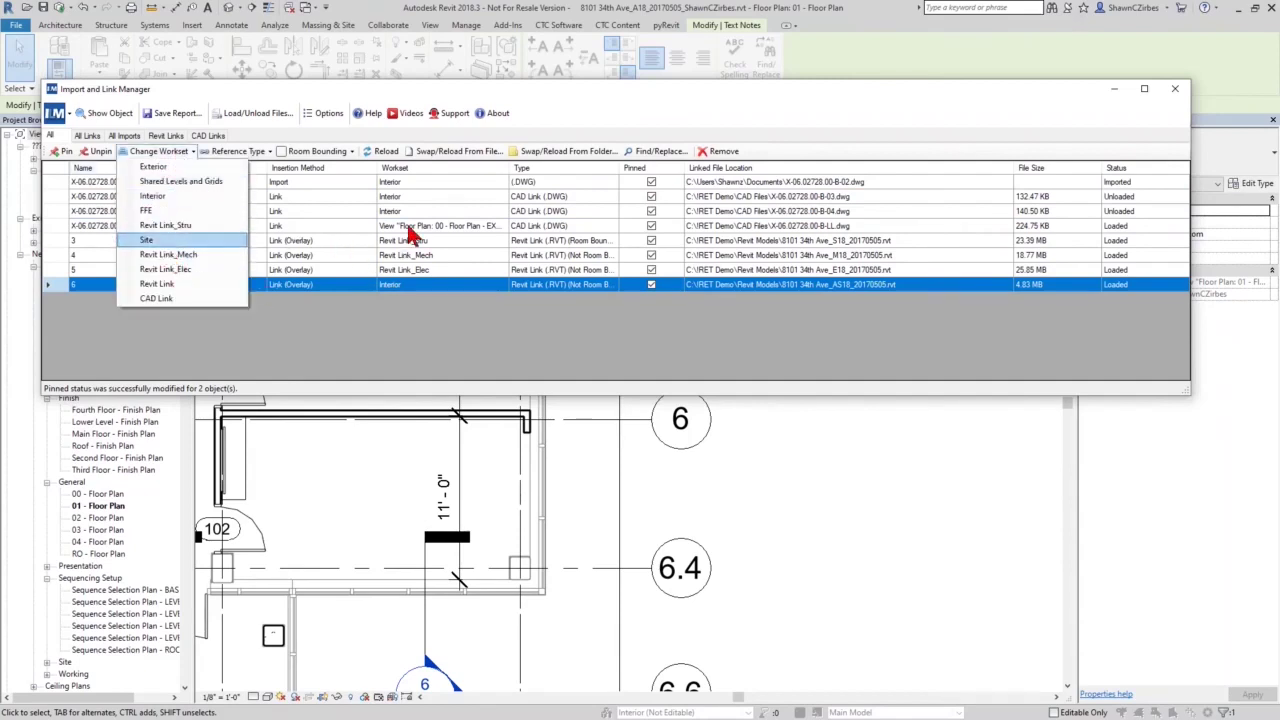
click(402, 186)
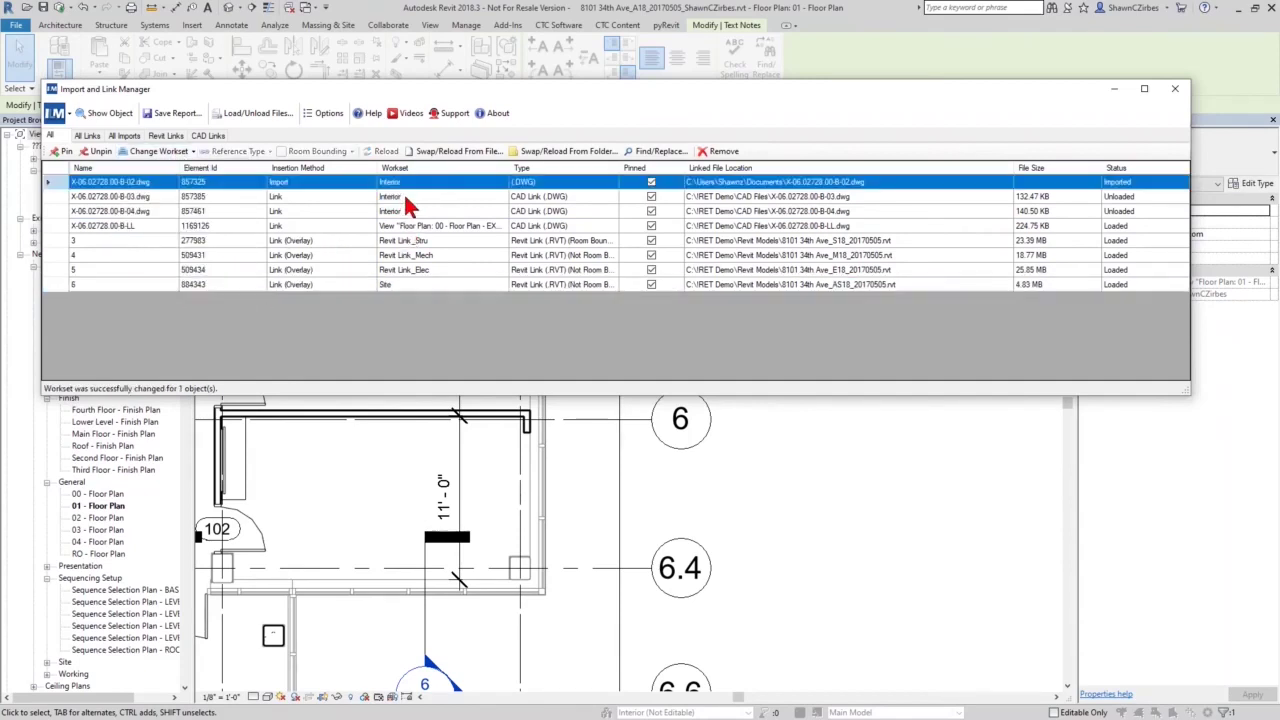
shift+click(410, 213)
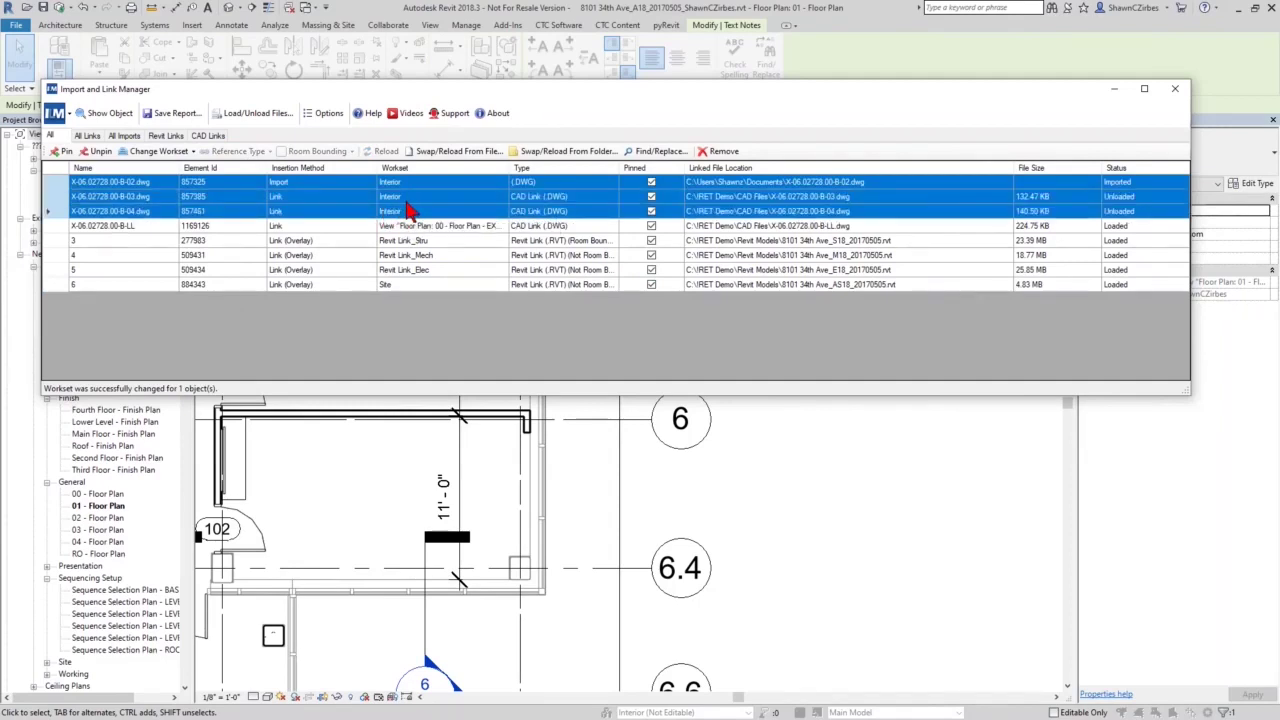
click(157, 151)
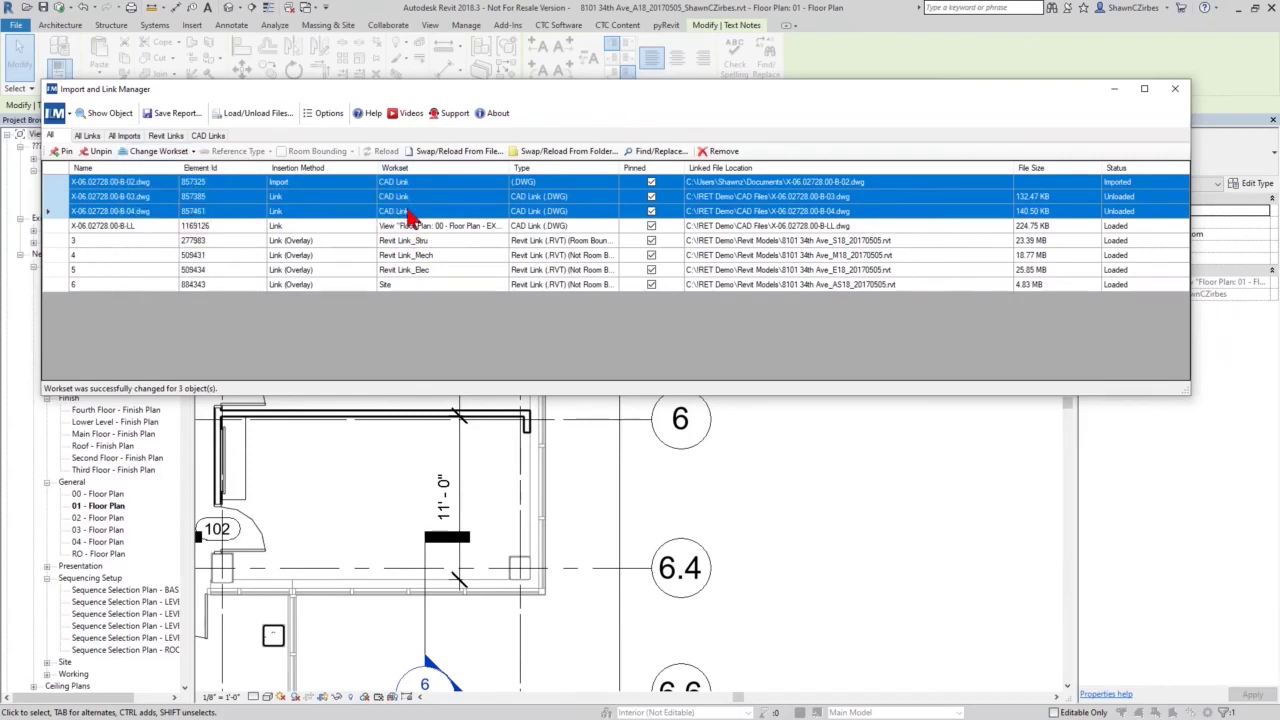
click(1174, 88)
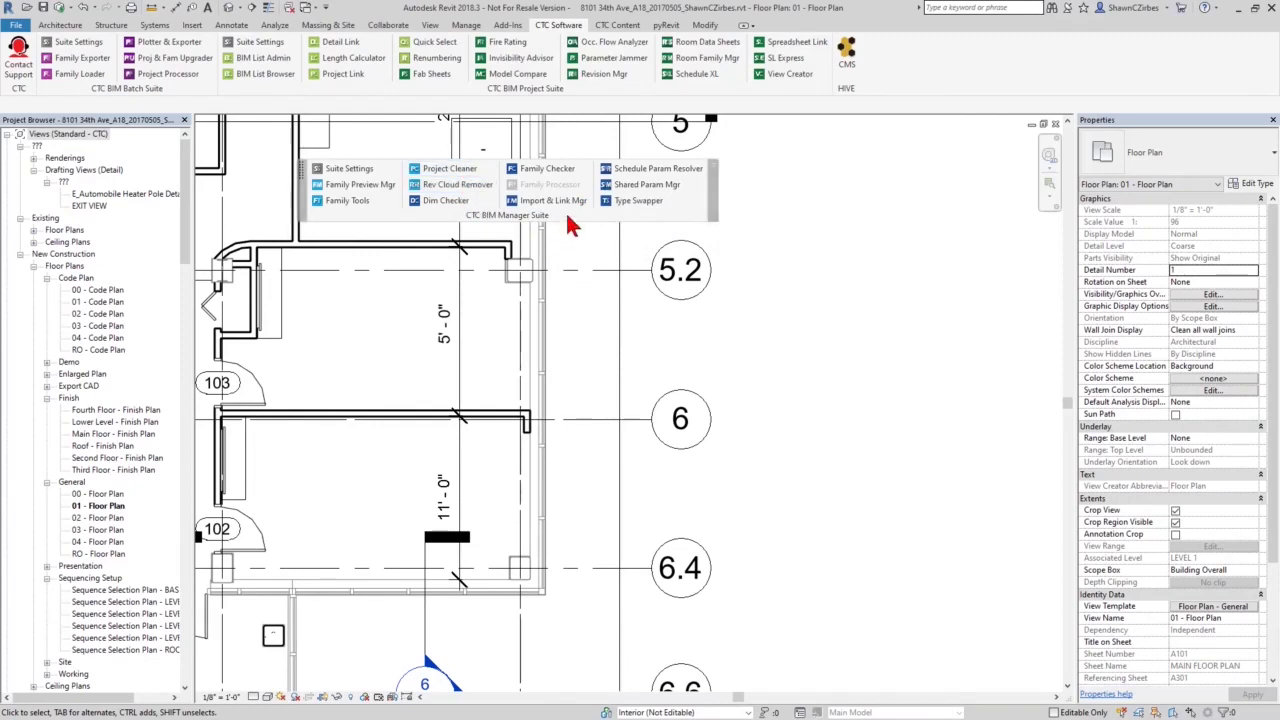
Use Type Swapper to swap the "(Default Project Text) 3/32" Arial Narrow" text type to 3/32" Arial
click(638, 204)
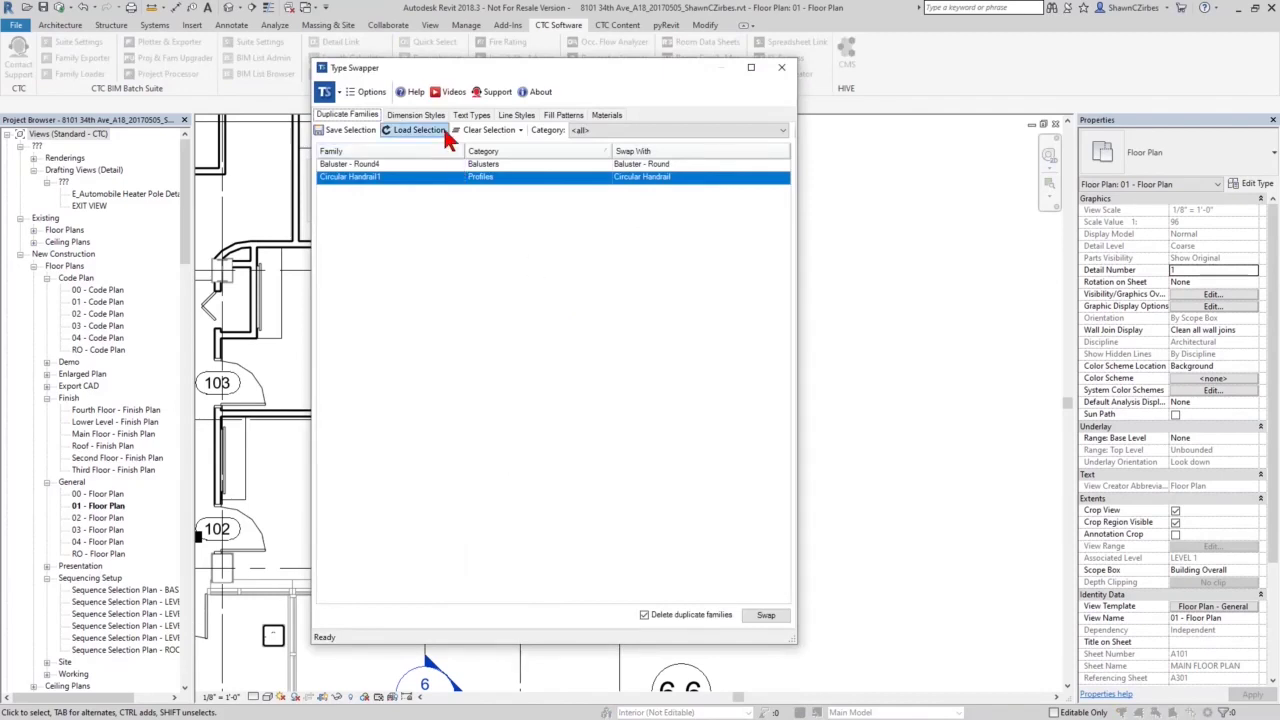
click(470, 115)
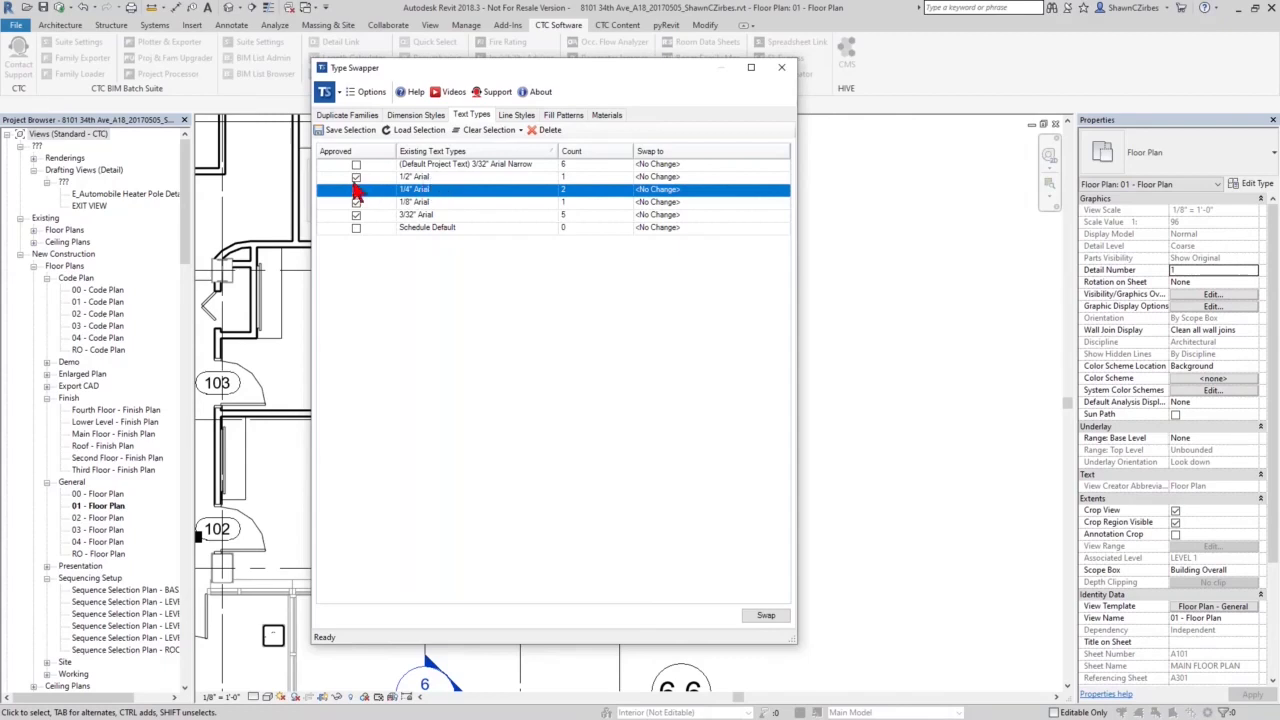
click(356, 214)
click(432, 165)
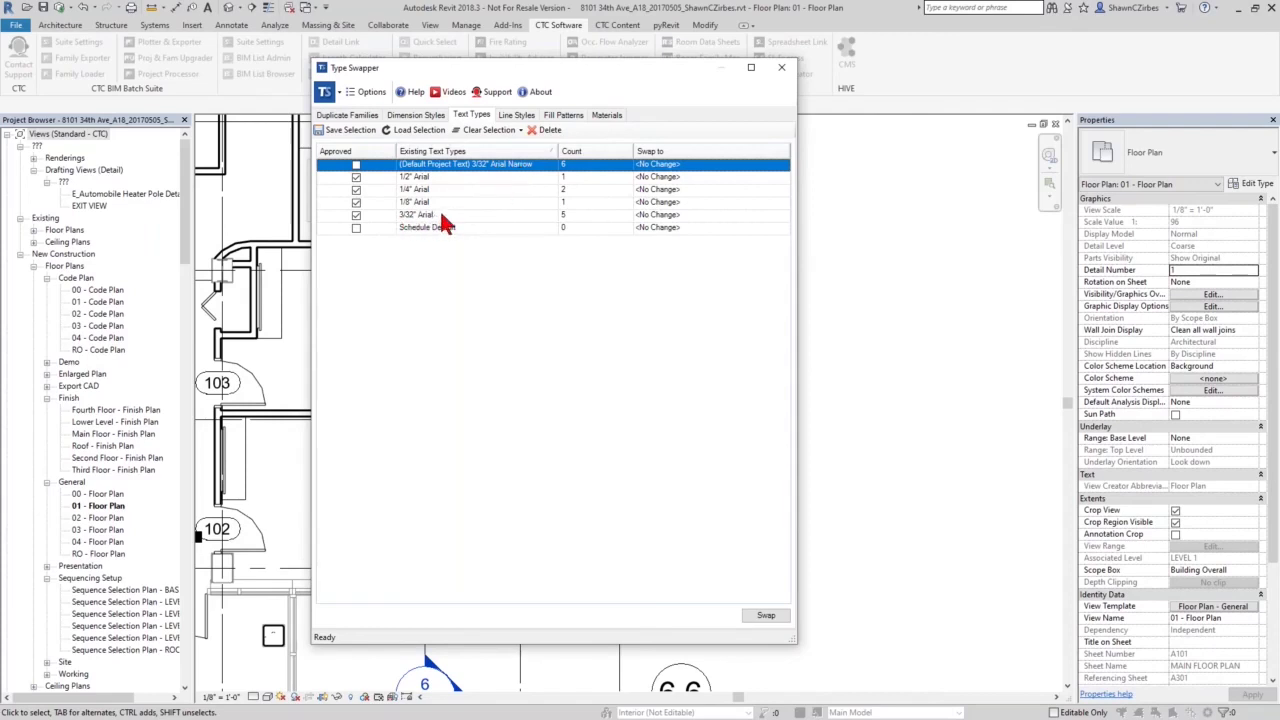
click(781, 166)
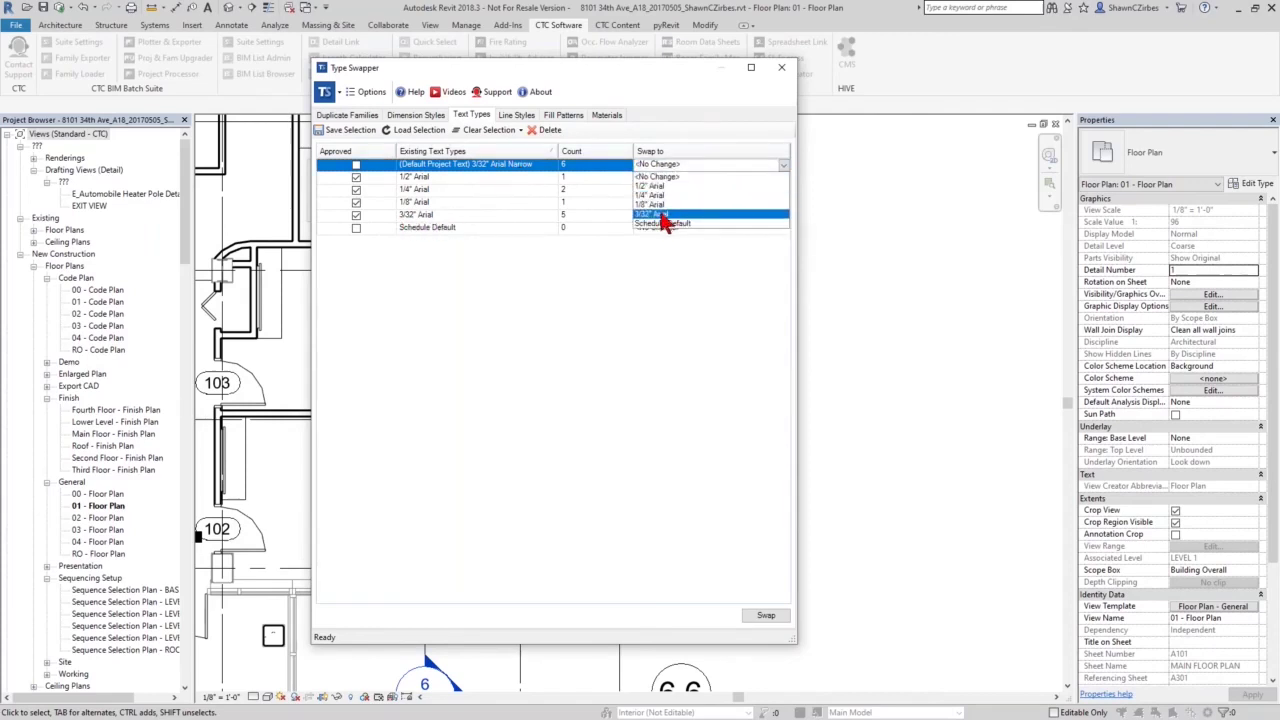
click(660, 218)
click(766, 615)
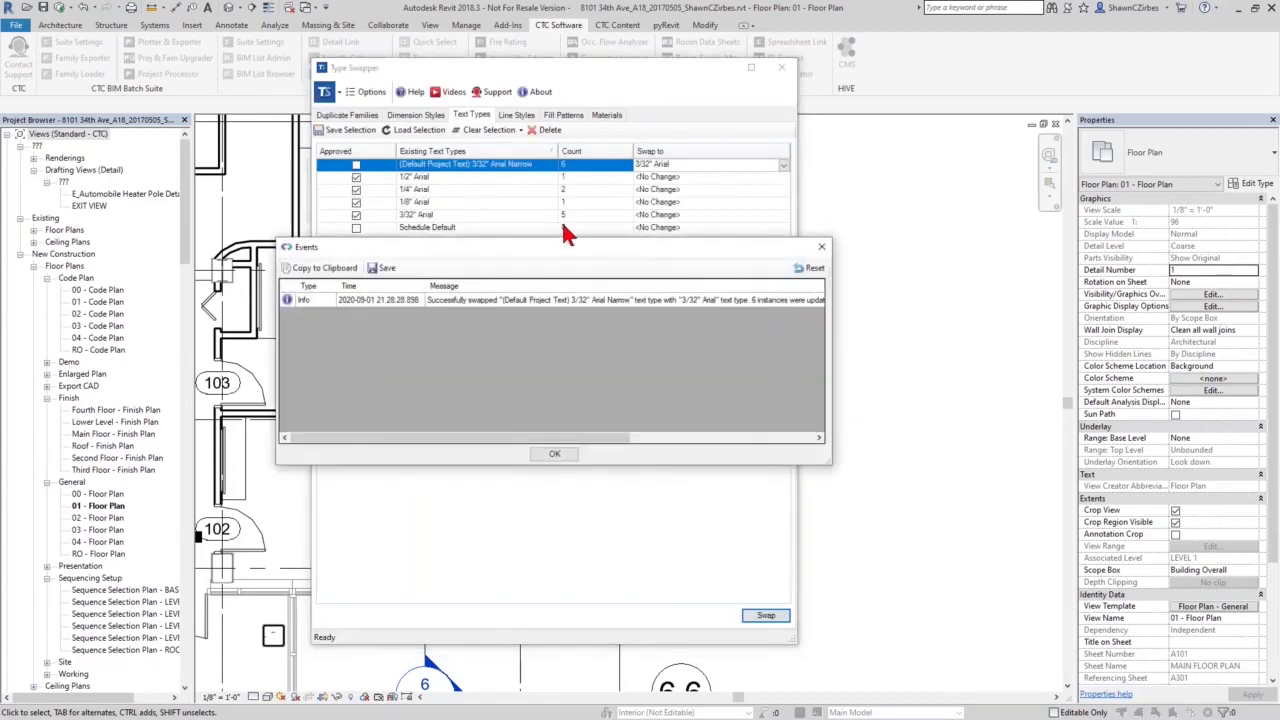
click(554, 453)
click(546, 218)
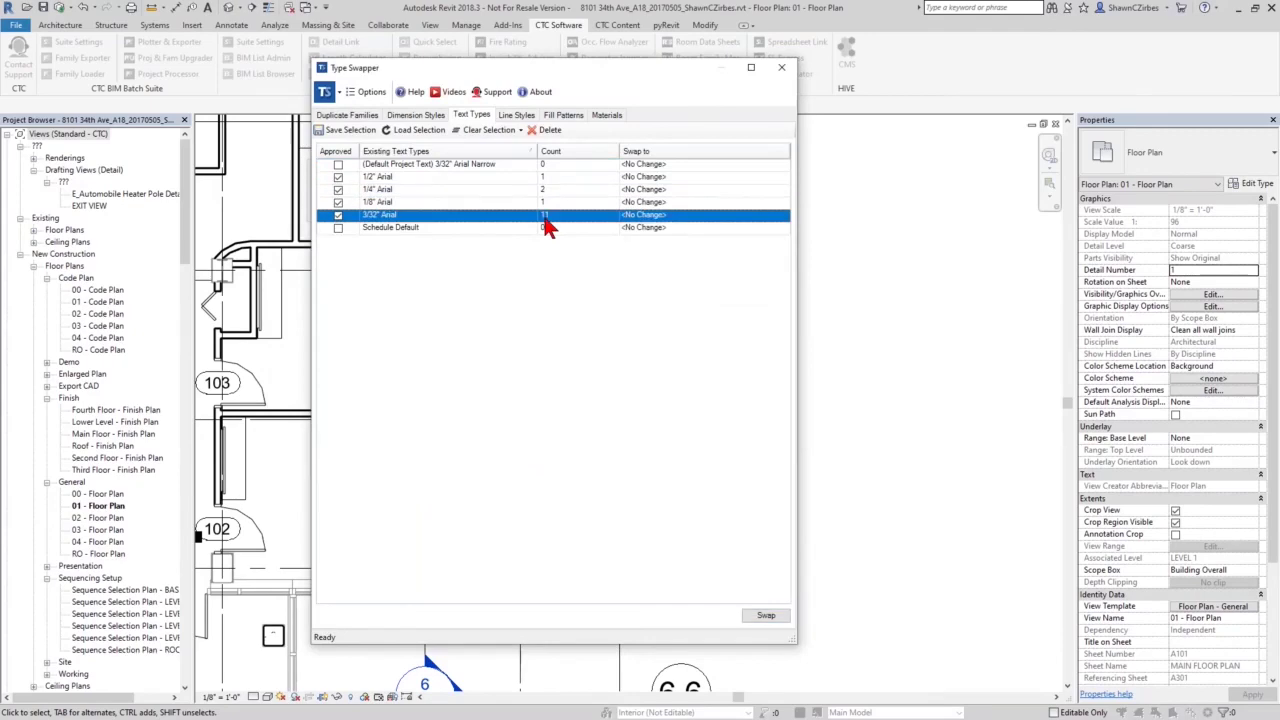
Delete the "(Default Project Text) 3/32" Arial Narrow" text type from the project
click(560, 166)
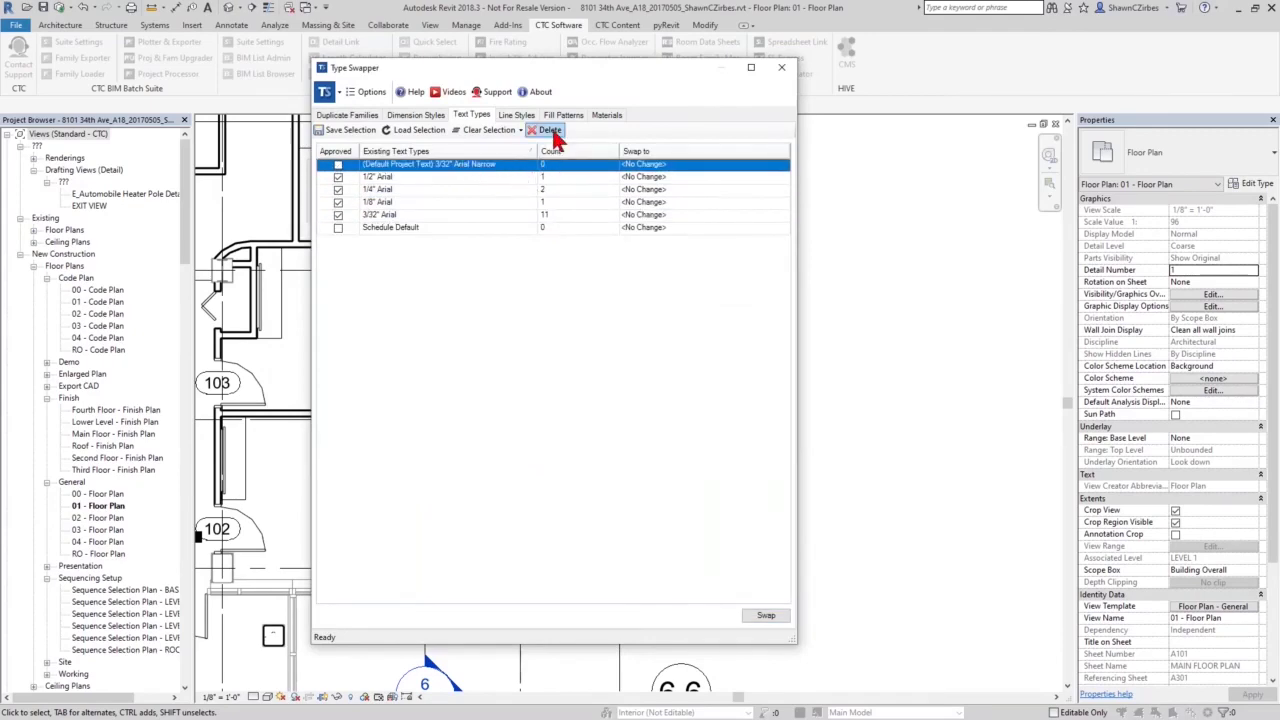
click(547, 130)
click(590, 393)
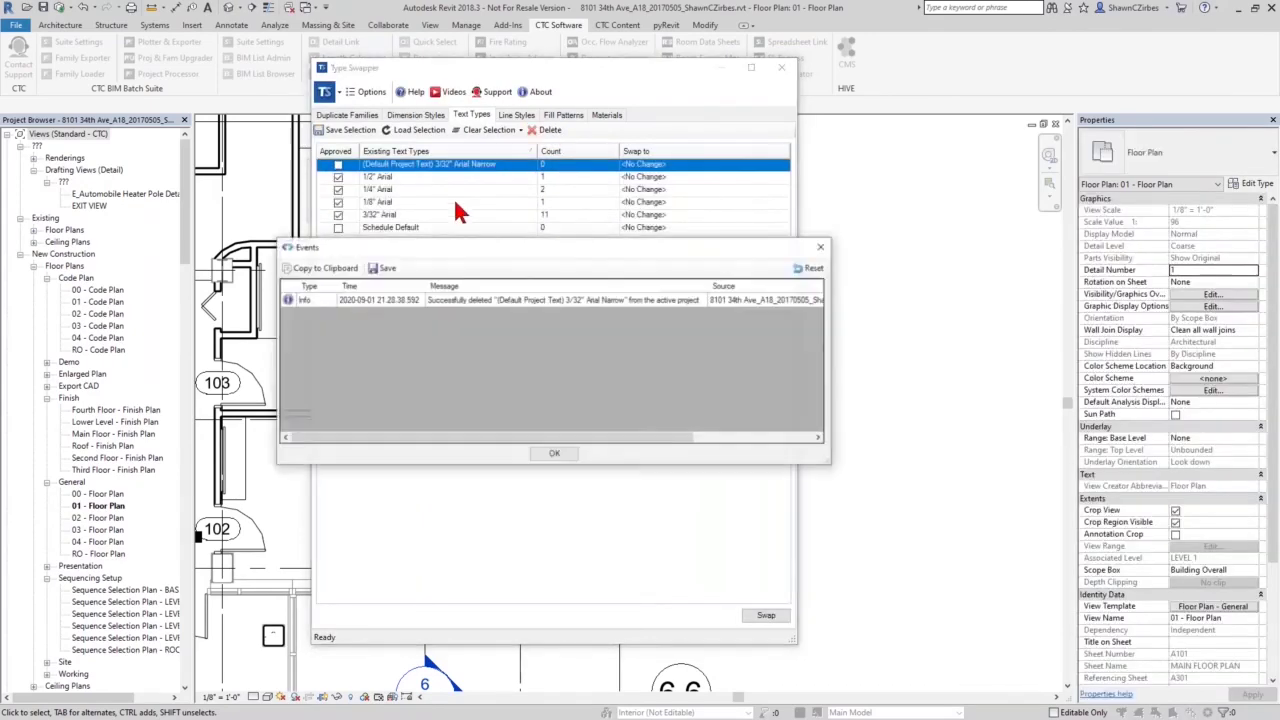
click(554, 456)
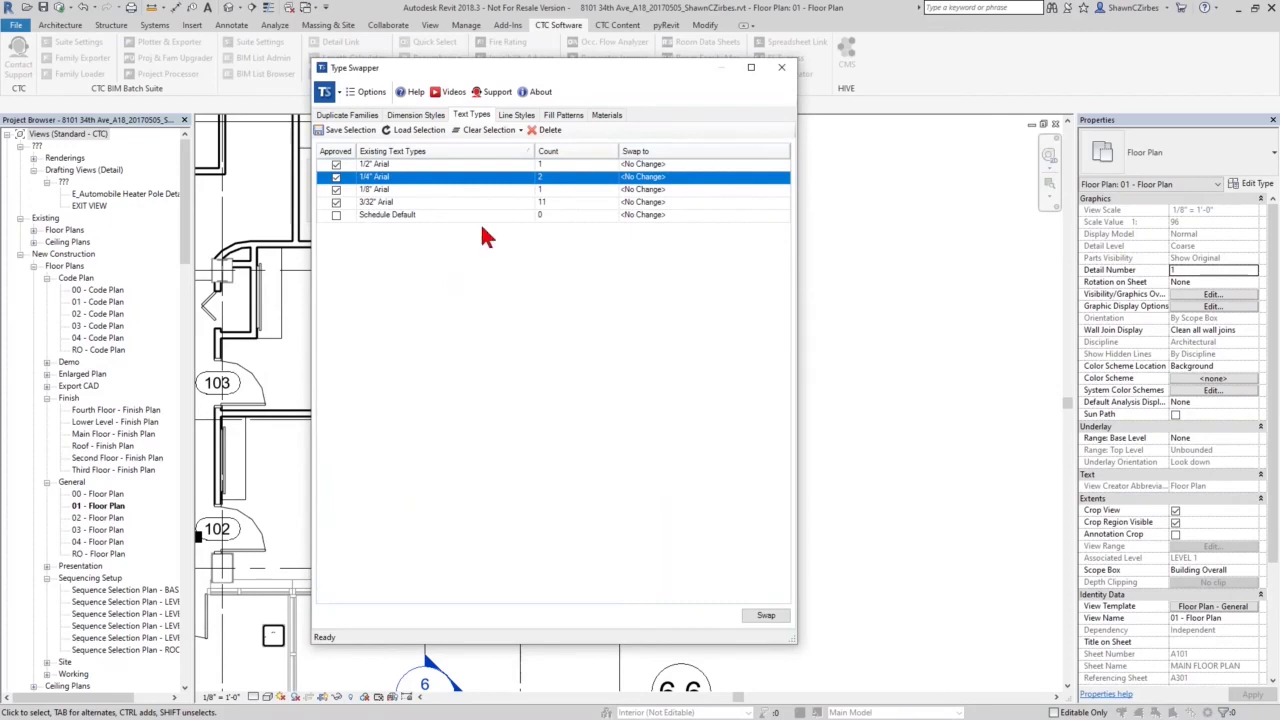
Delete all the line styles starting with SW, from SW Curb through SW Street
click(510, 116)
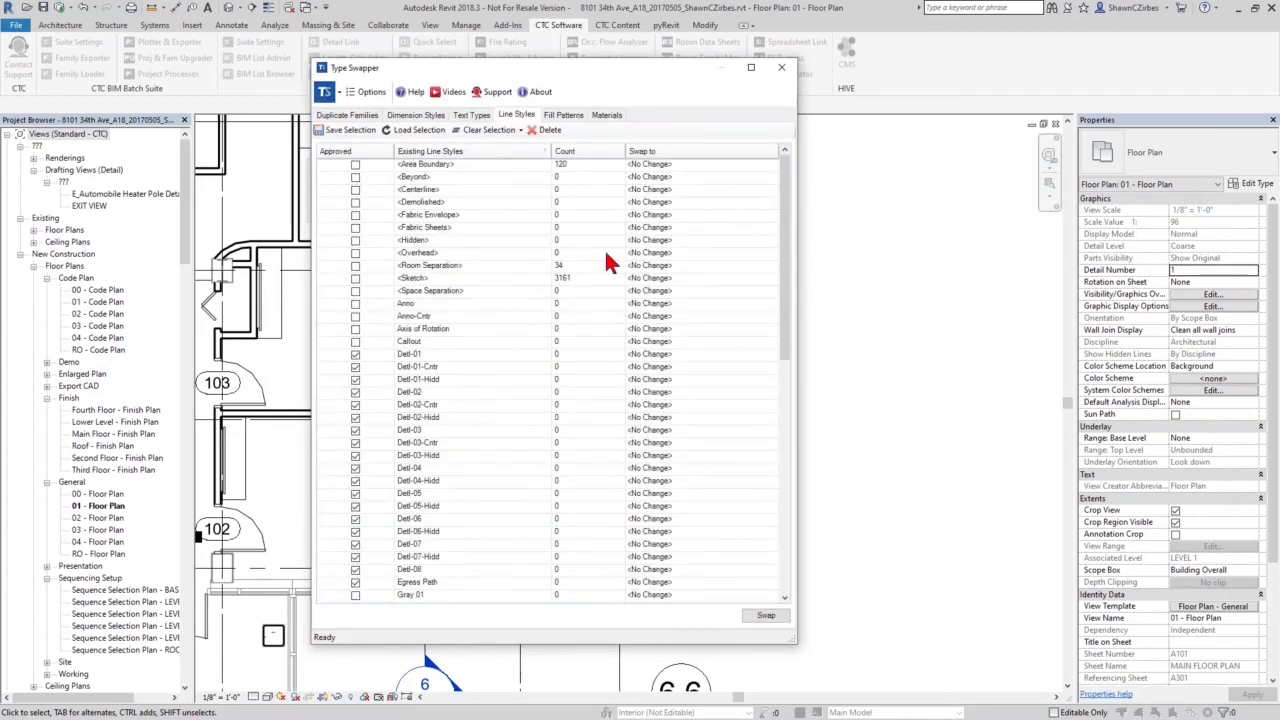
scroll(434, 582, down, 9)
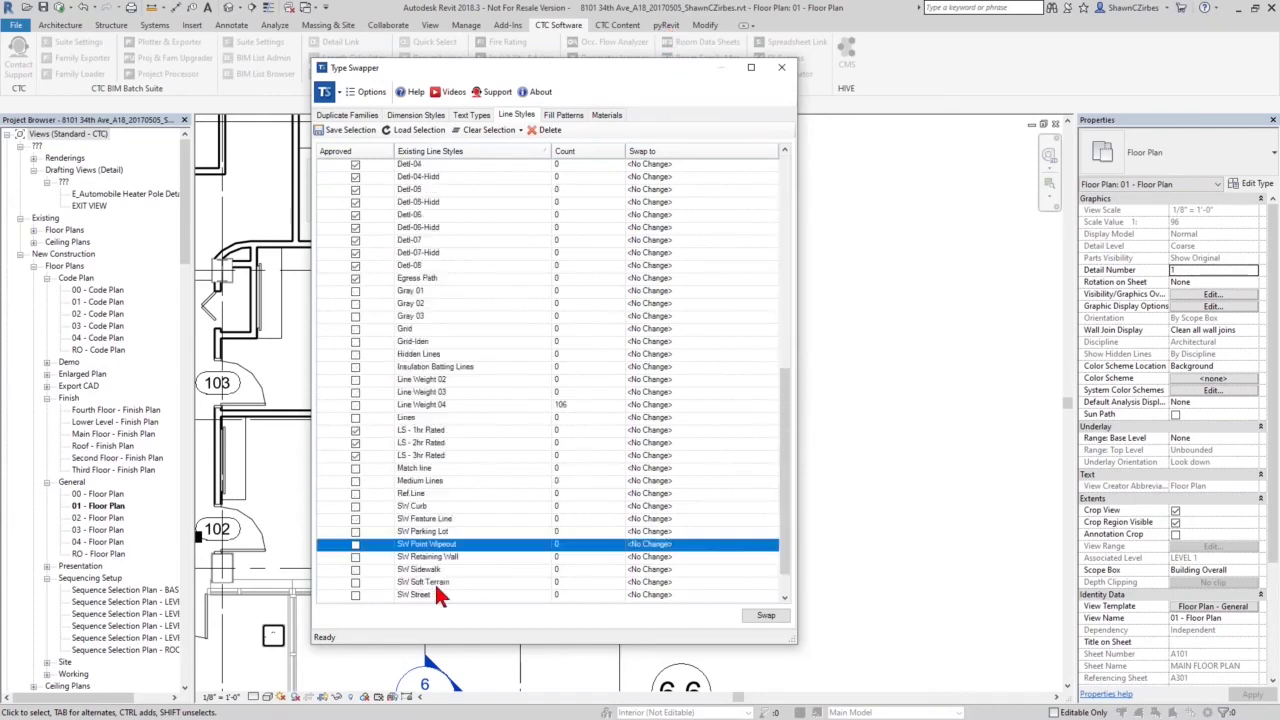
click(437, 485)
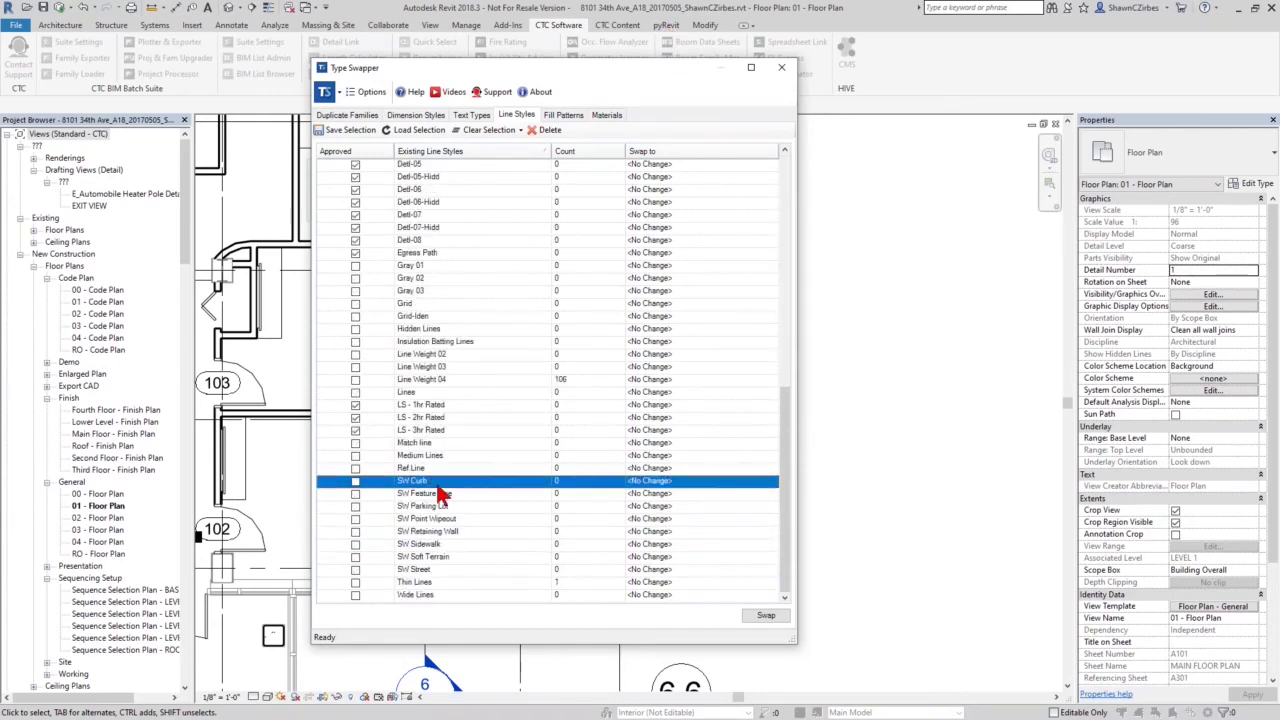
shift+click(451, 569)
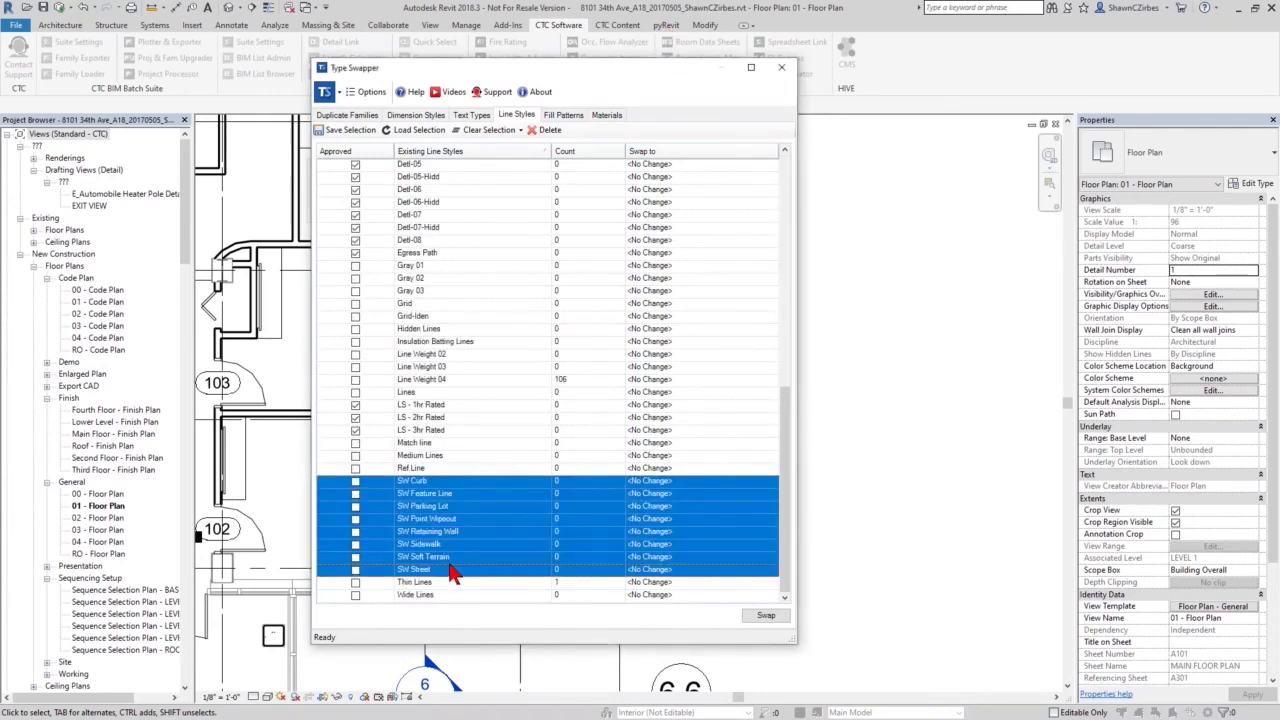
click(542, 132)
click(594, 391)
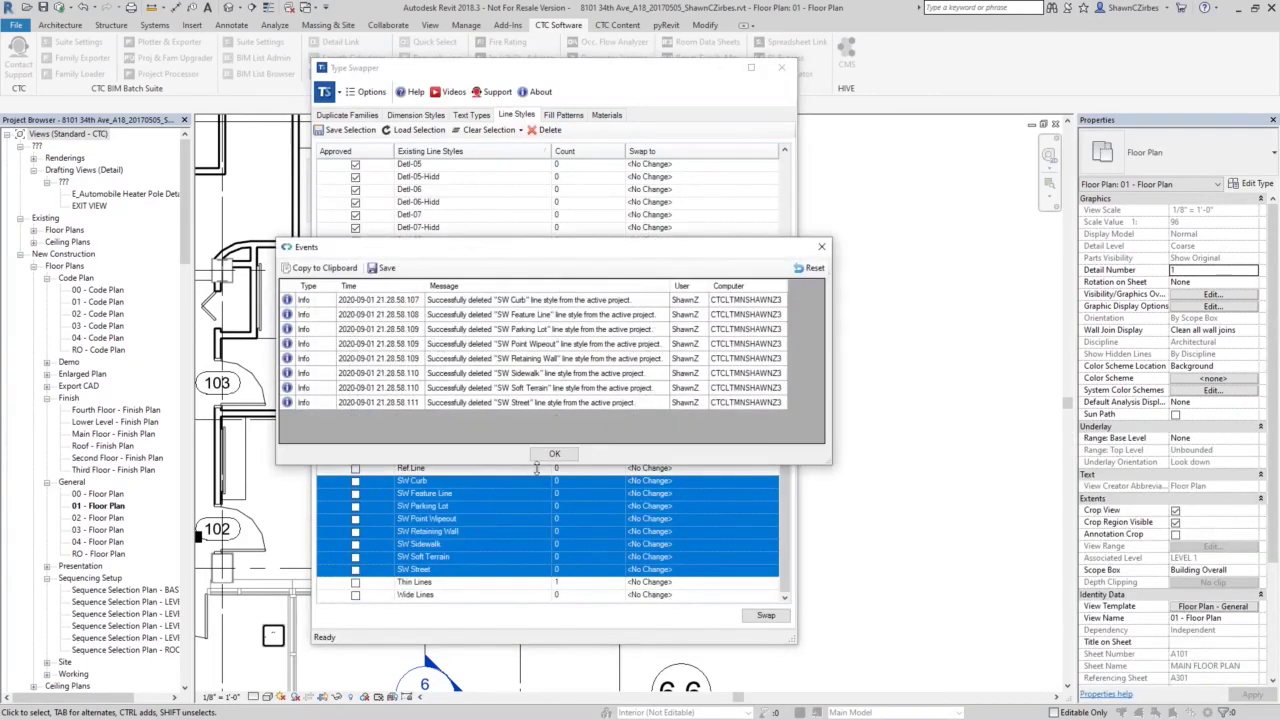
click(554, 453)
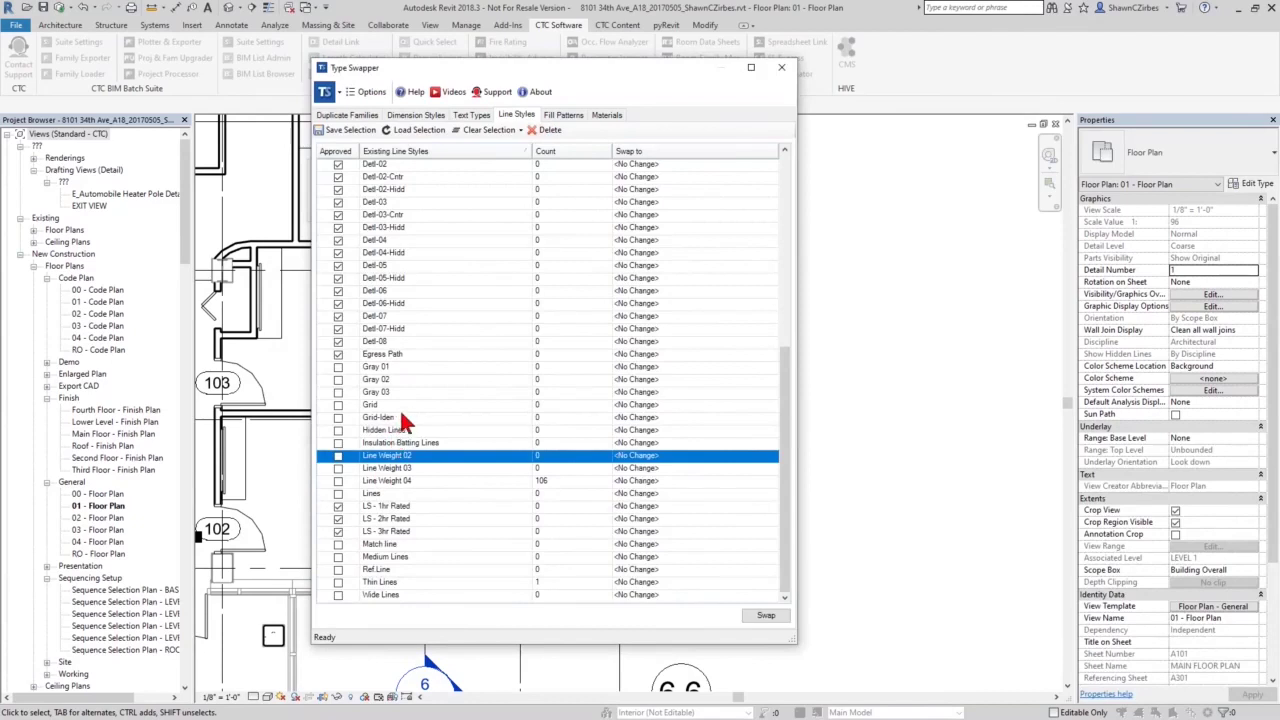
Delete the line styles Gray 01, Gray 02, Gray 03, Grid, Grid-Iden, Anno and Anno-Cntr
click(406, 368)
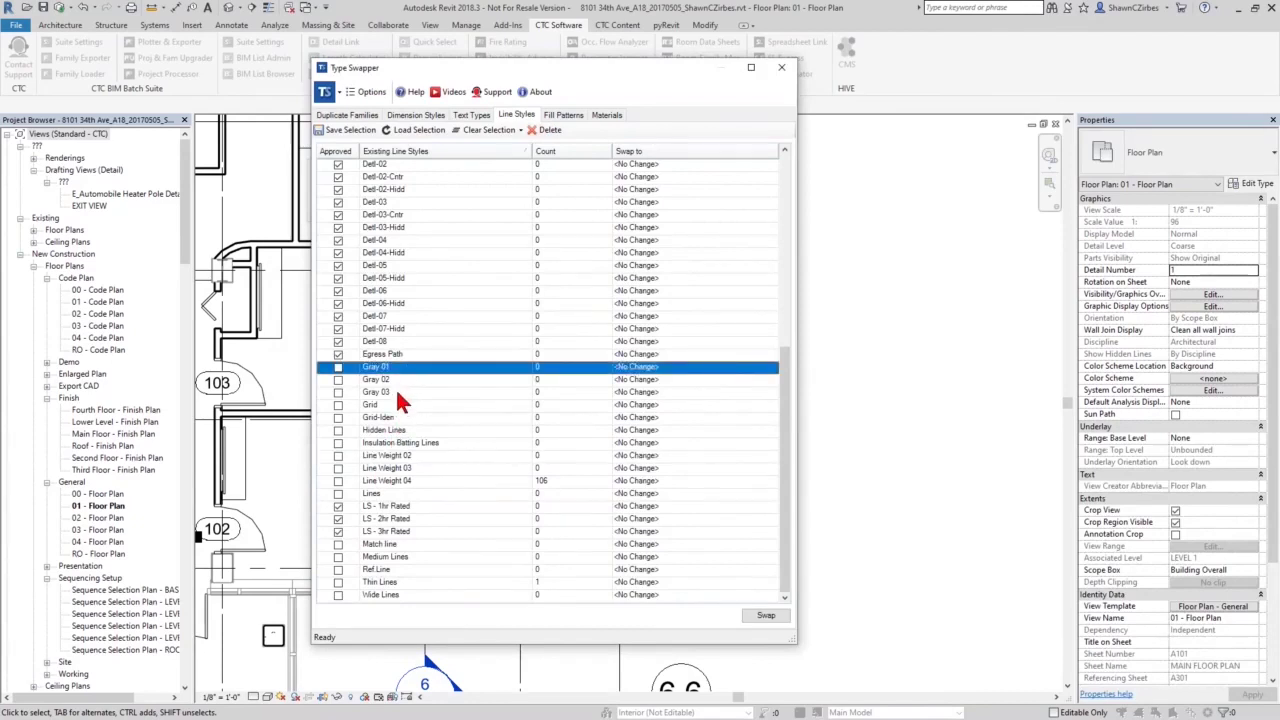
shift+click(397, 393)
ctrl+click(405, 419)
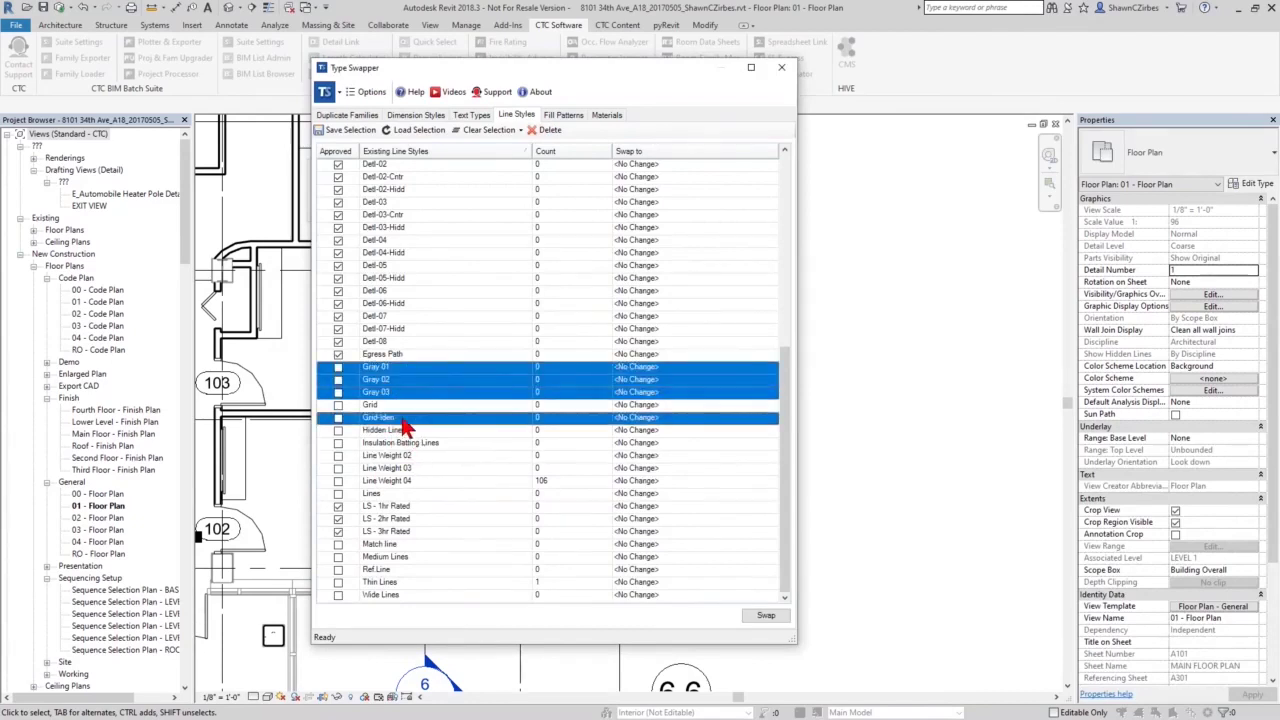
ctrl+click(410, 406)
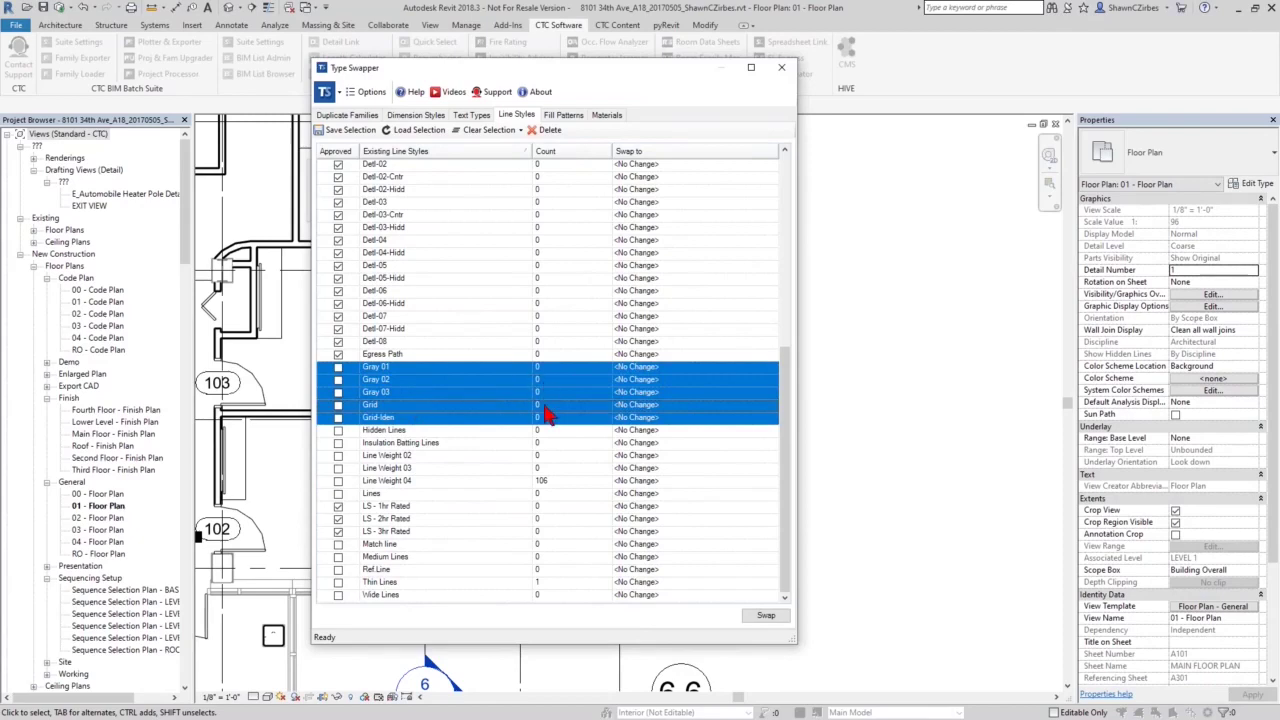
scroll(490, 350, up, 4)
ctrl+drag(412, 228, 420, 241)
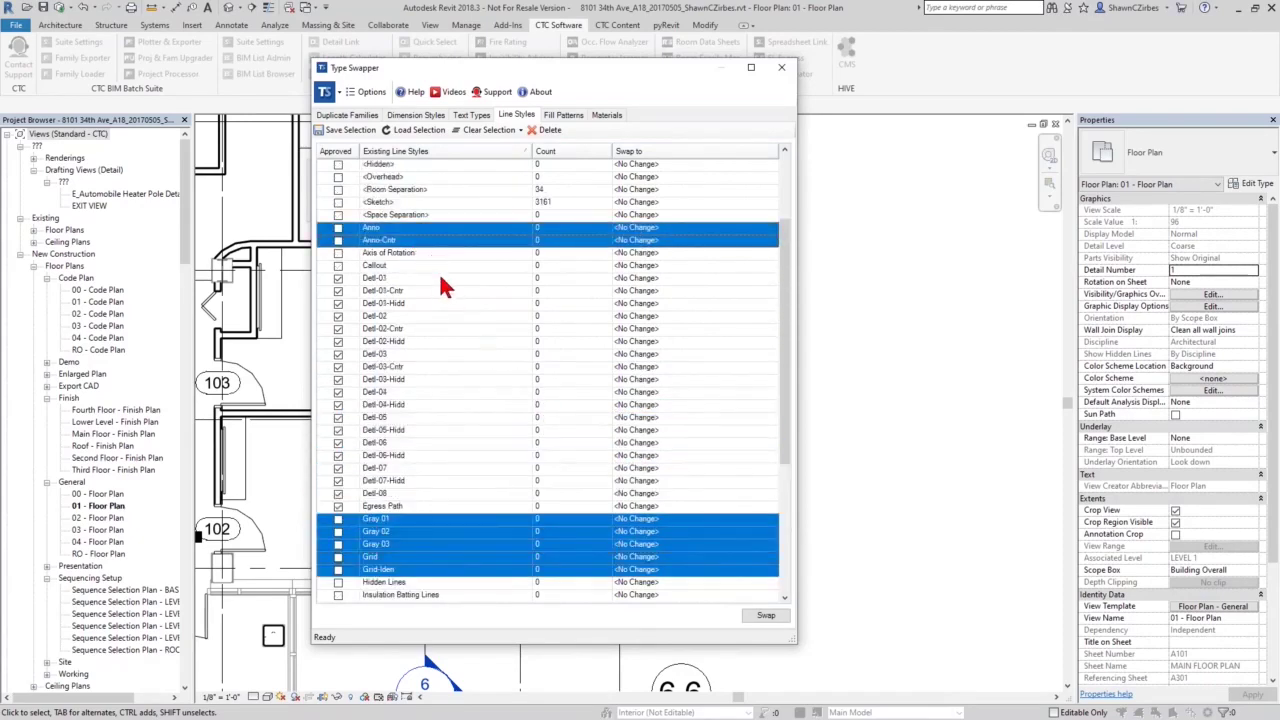
scroll(460, 360, down, 4)
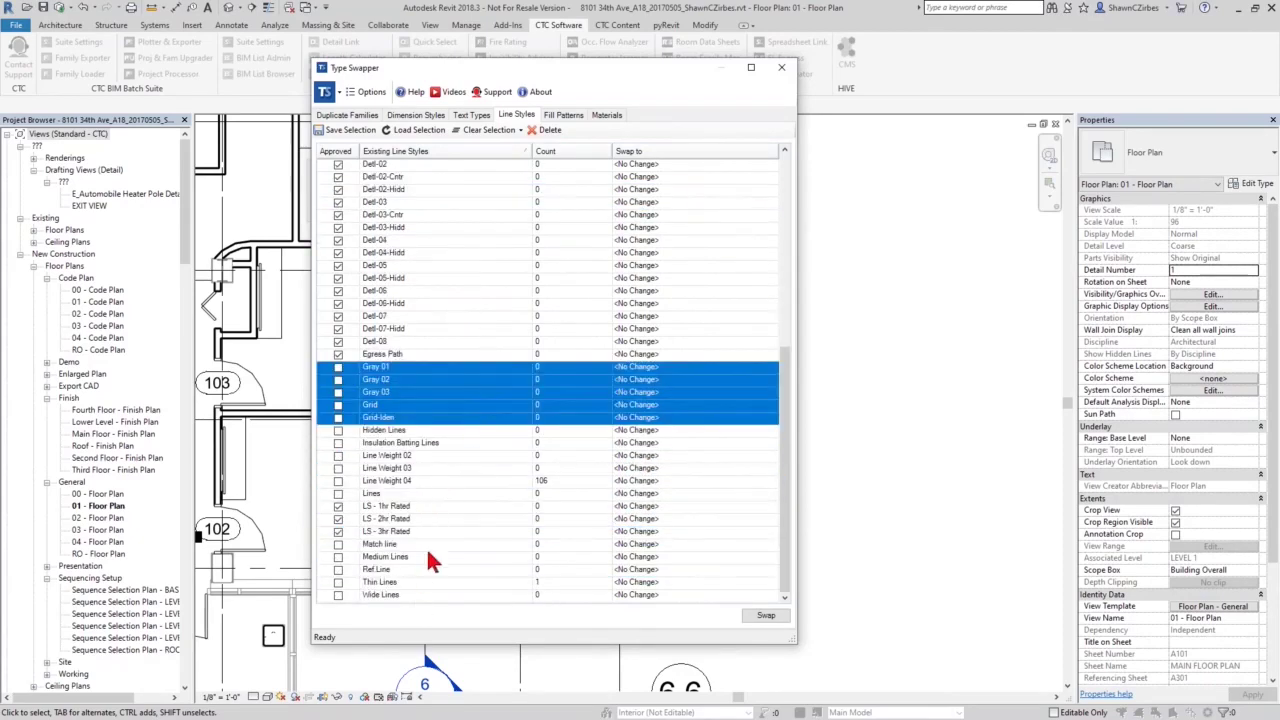
click(552, 132)
click(669, 391)
click(554, 454)
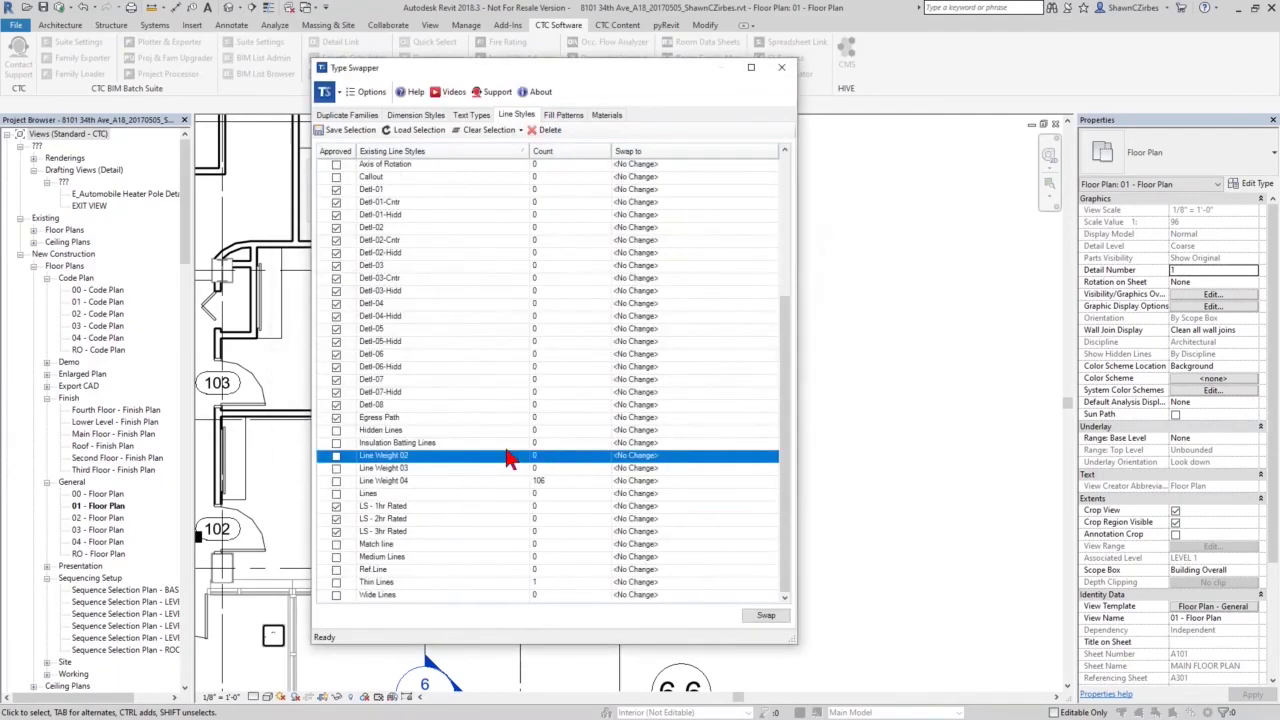
Swap the Line Weight 04 line style to Detl-04
click(408, 483)
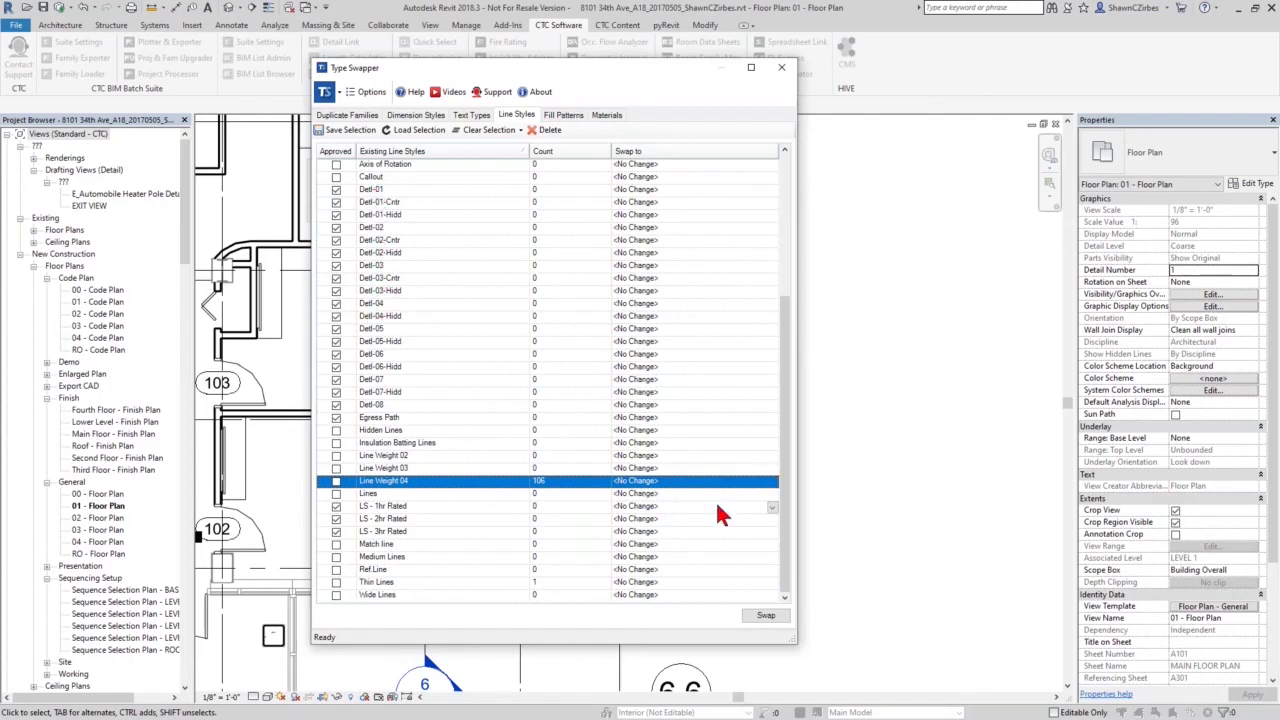
click(772, 480)
scroll(651, 549, down, 4)
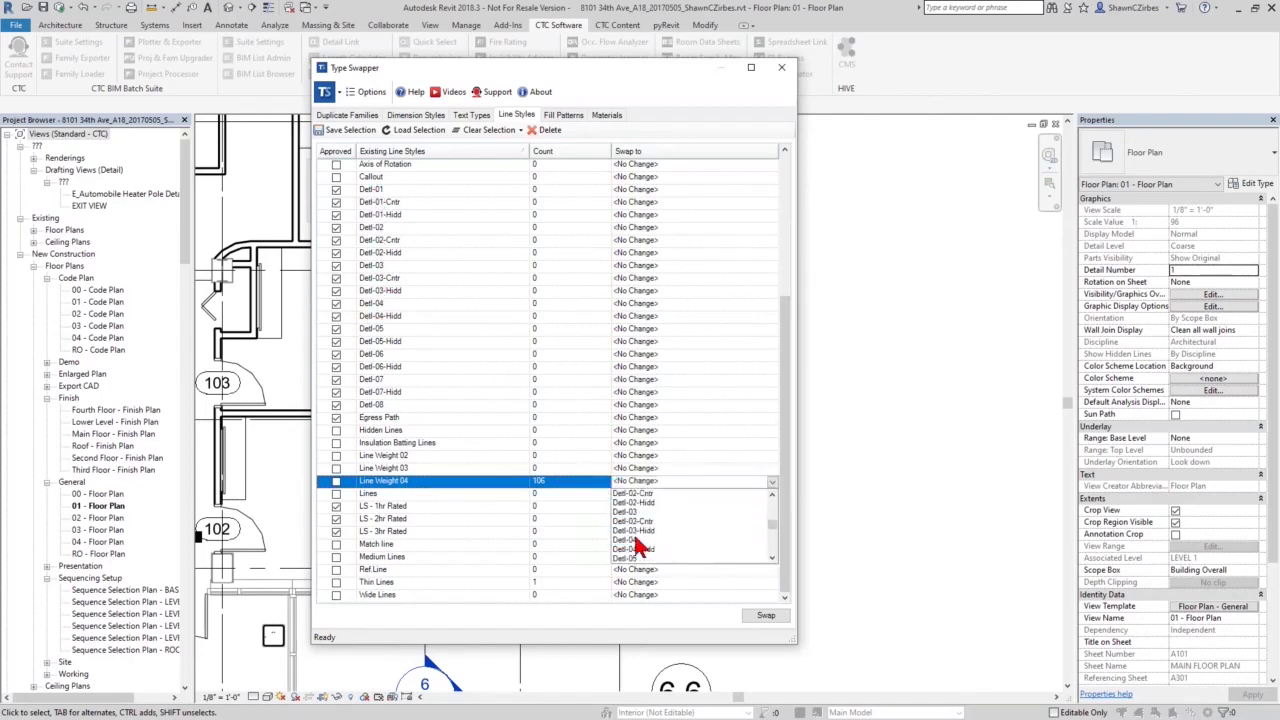
click(635, 493)
click(765, 615)
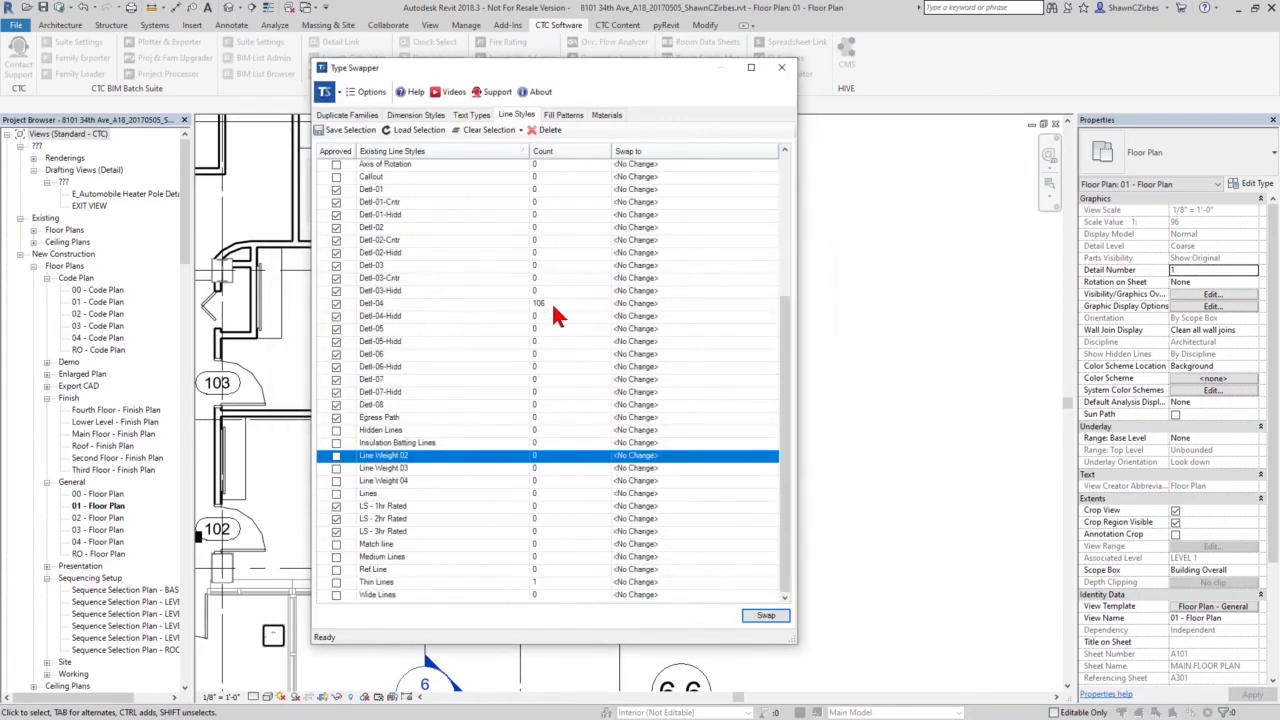
Delete the line styles Line Weight 02, Line Weight 03 and Line Weight 04 from the project
shift+click(451, 480)
click(545, 130)
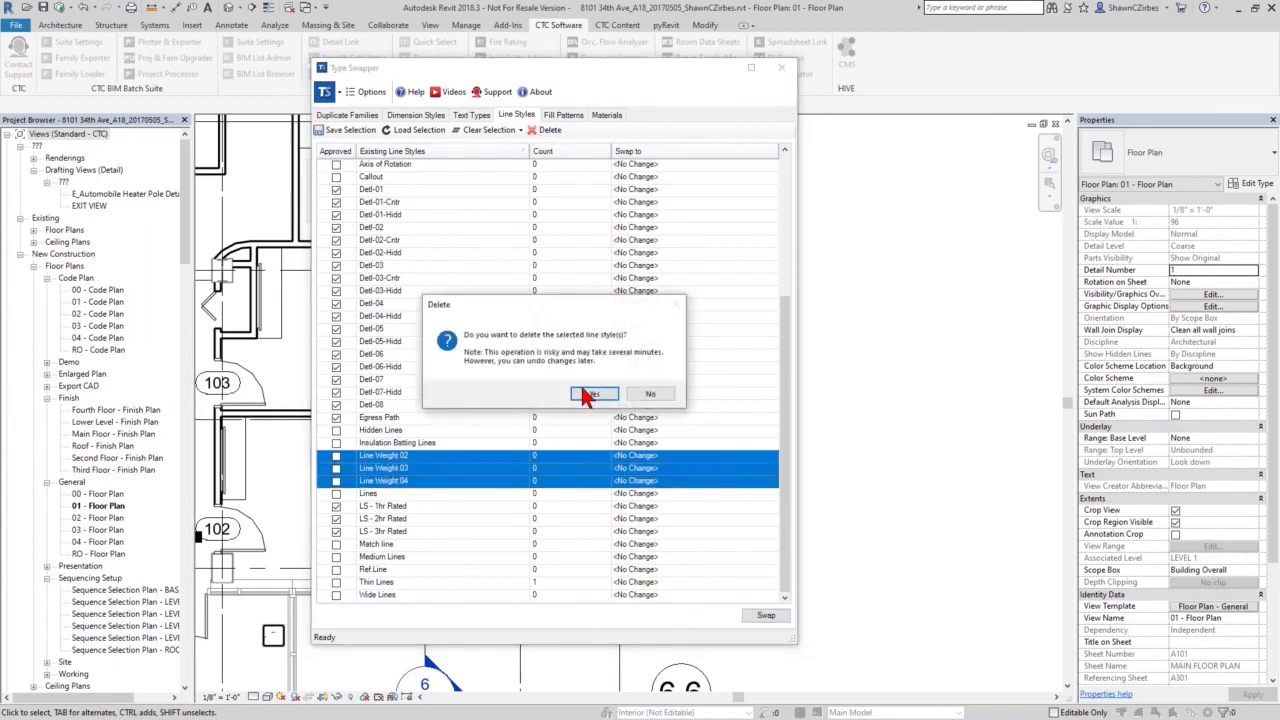
click(594, 394)
click(560, 455)
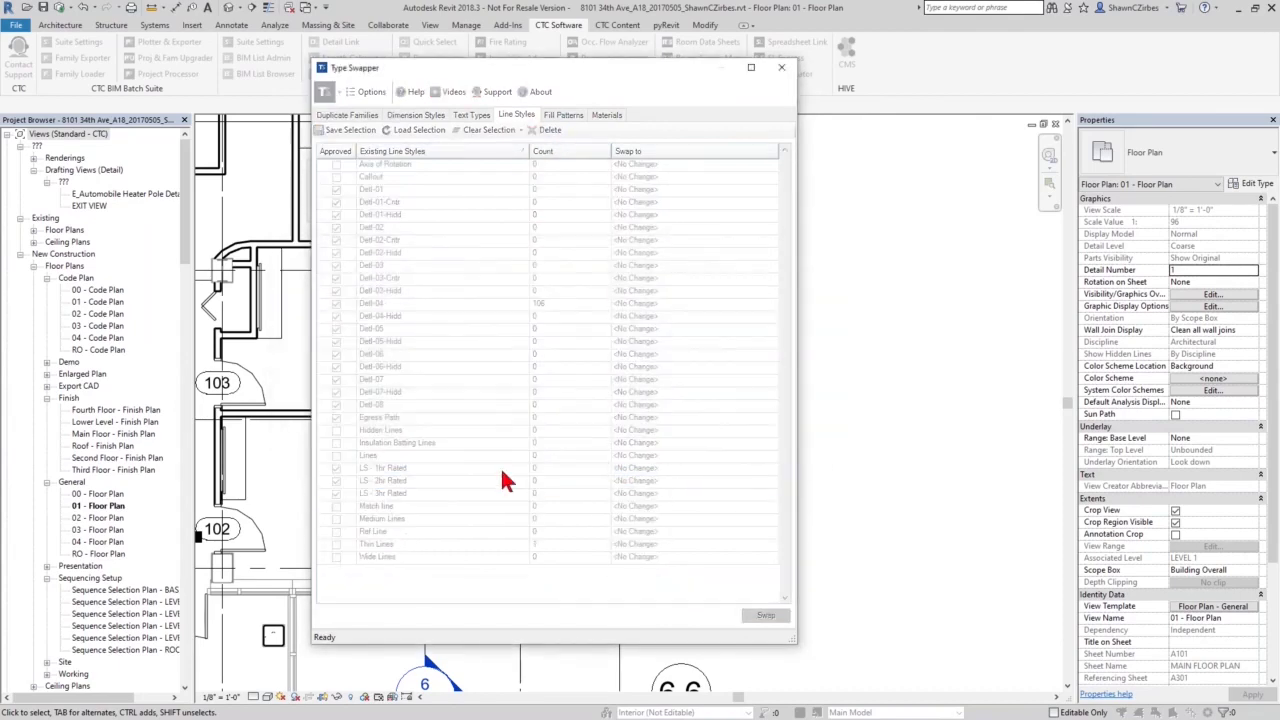
scroll(418, 573, down, 3)
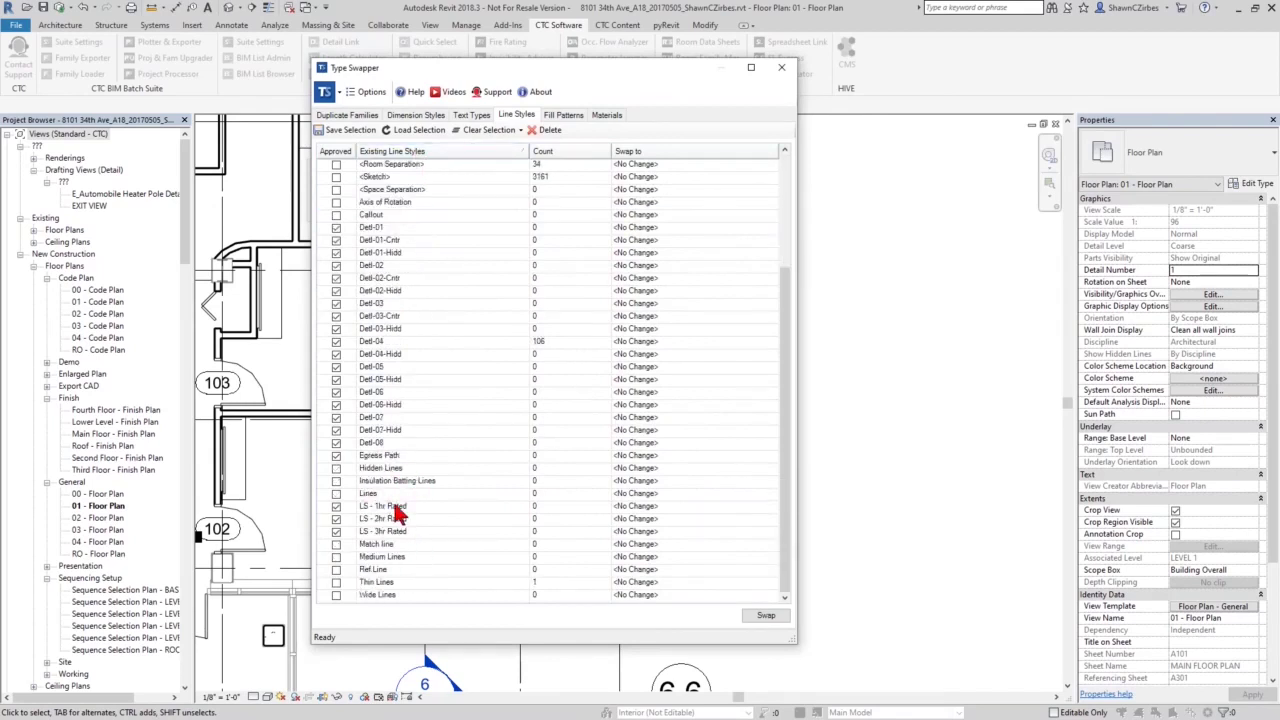
Swap the Thin Lines line style to Detl-02 and dismiss the event report
click(398, 585)
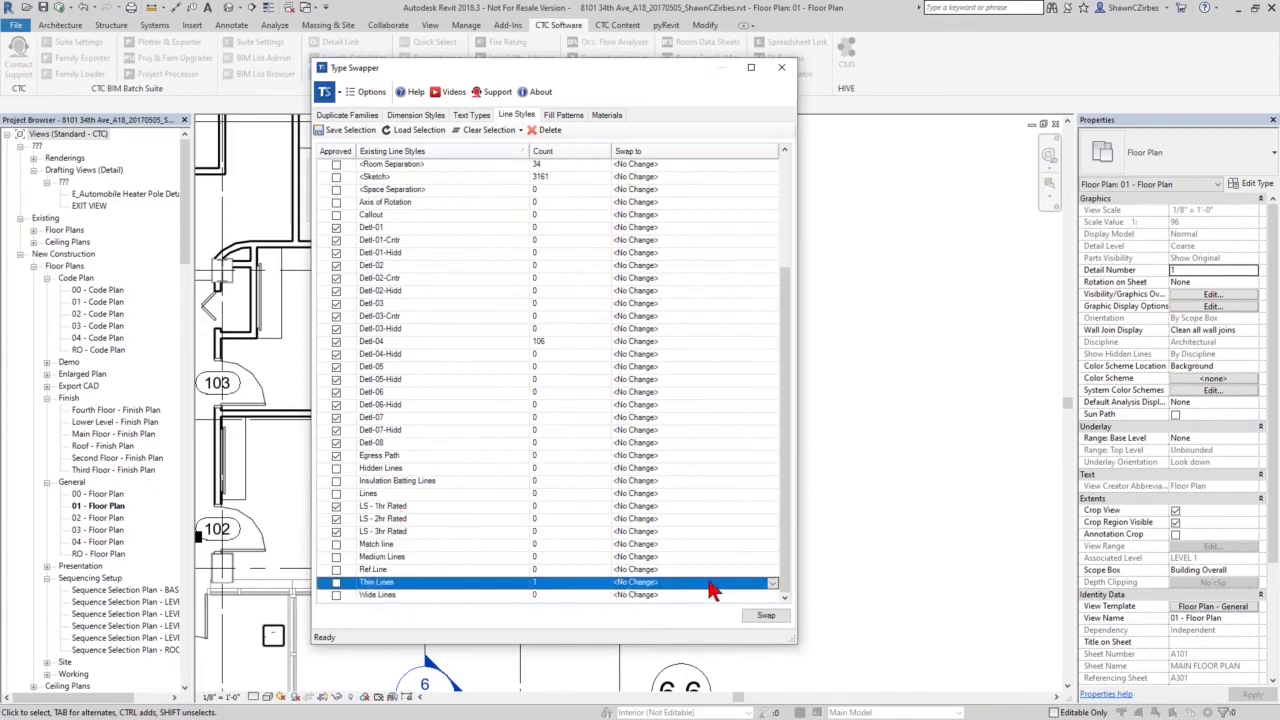
click(775, 584)
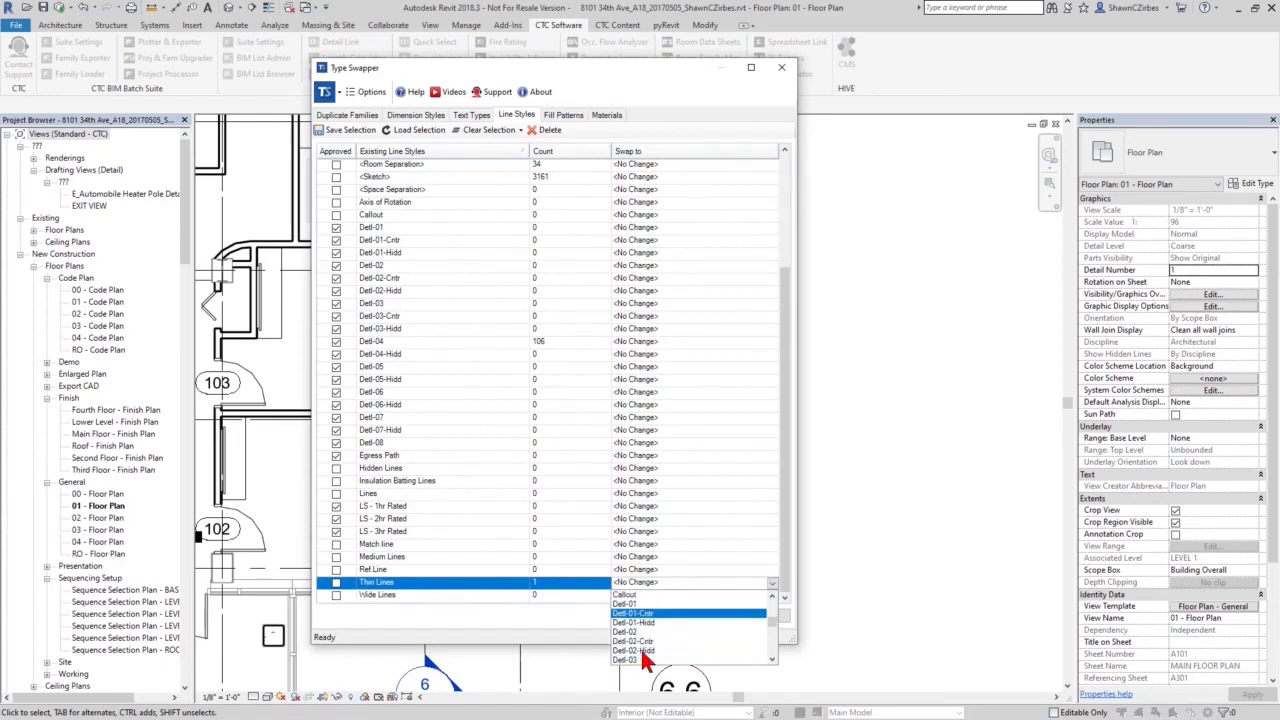
click(635, 632)
click(765, 615)
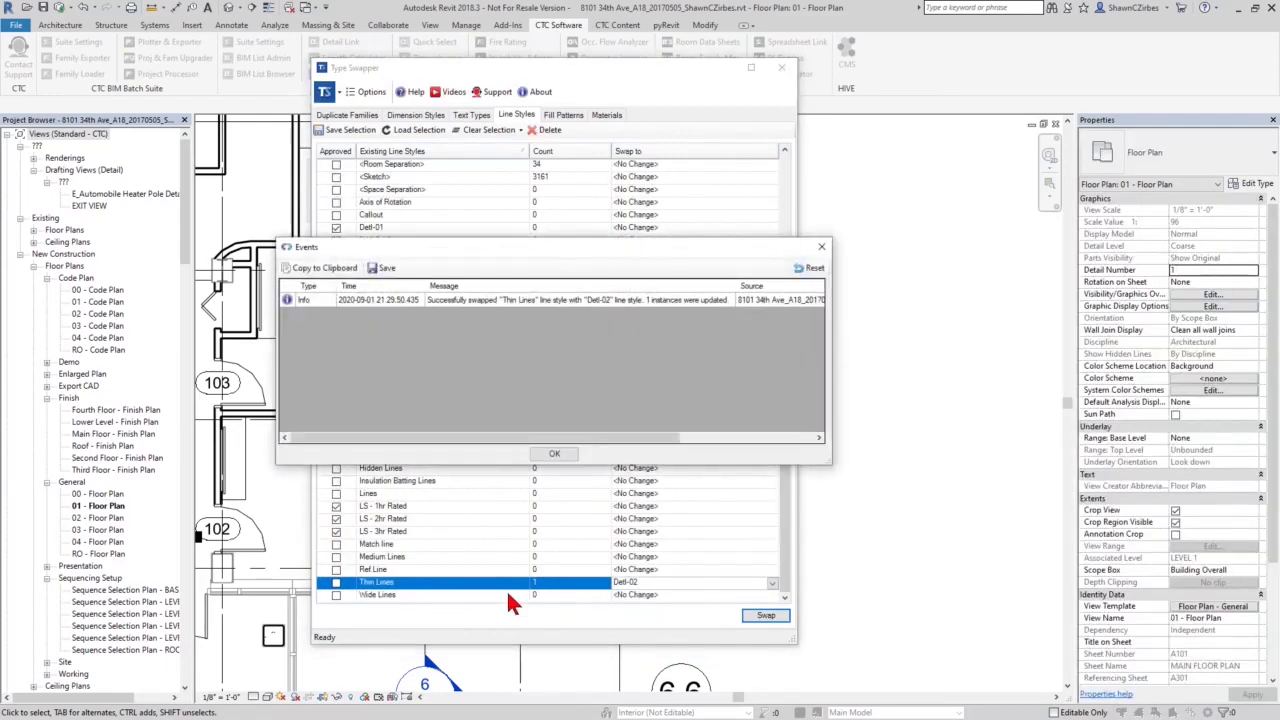
click(554, 453)
Review the remaining line styles and the duplicate families, and close Type Swapper
scroll(488, 375, up, 3)
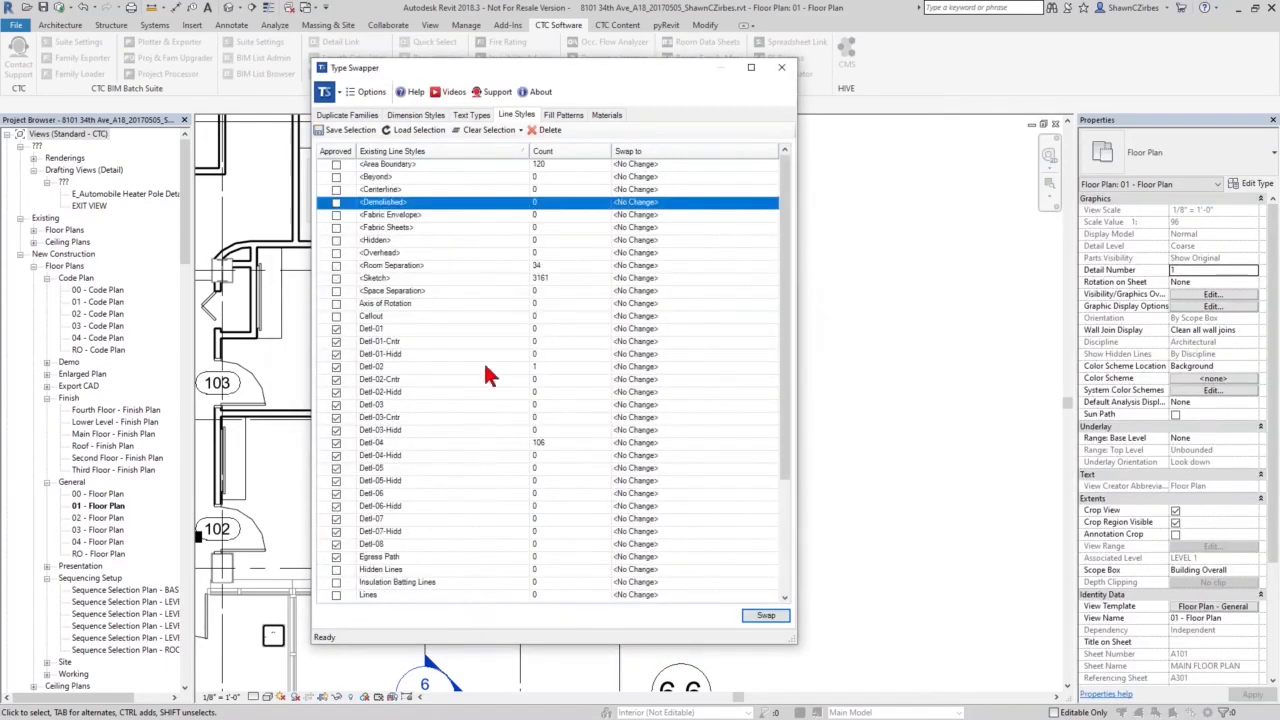
scroll(519, 393, down, 1)
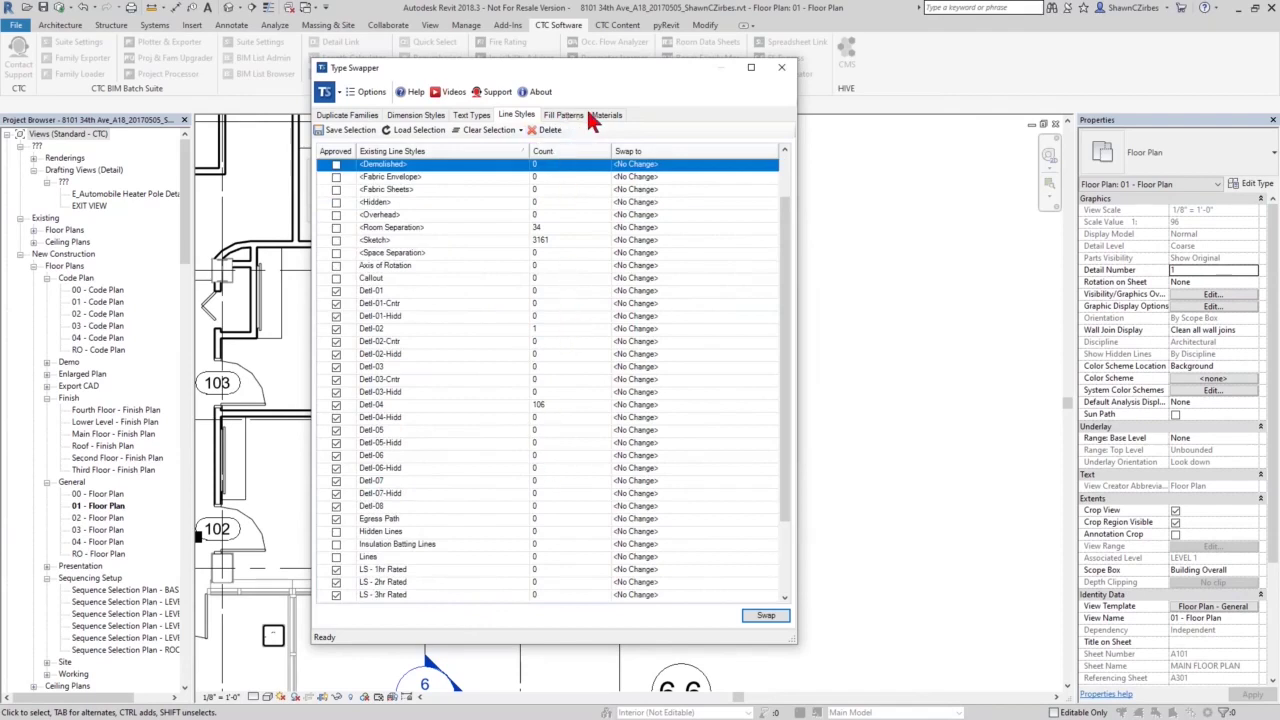
click(347, 115)
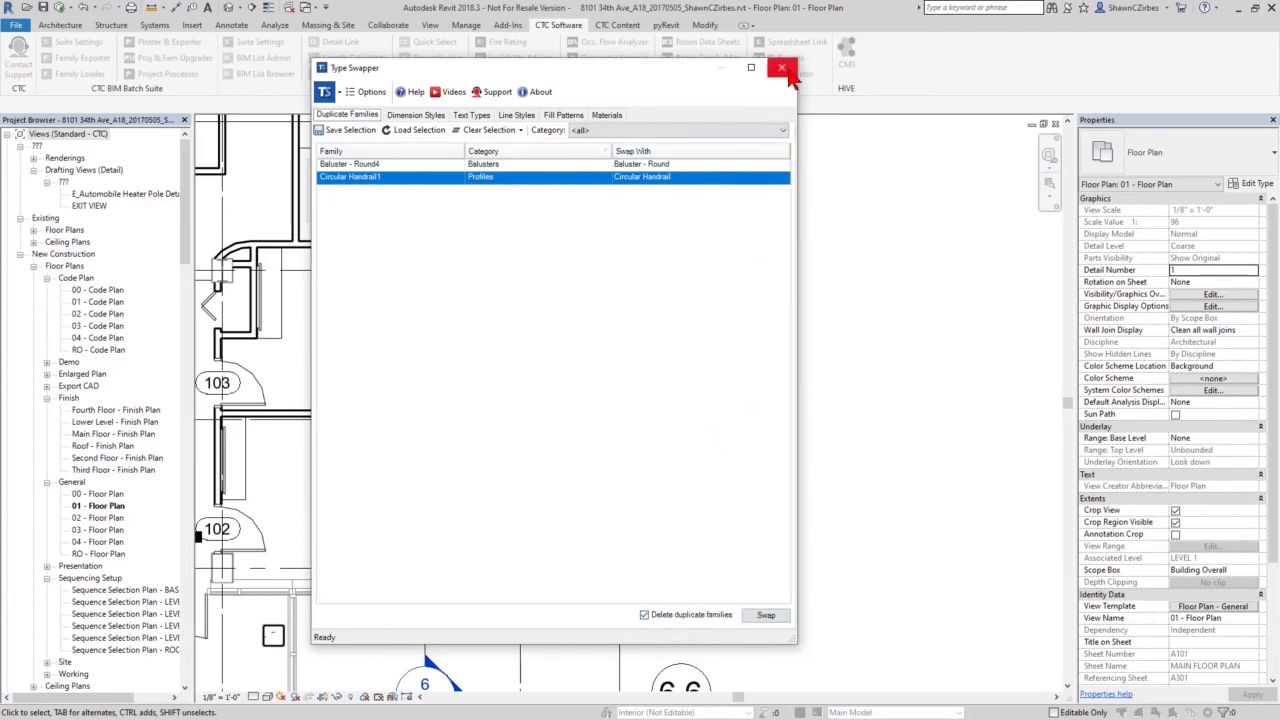
click(784, 69)
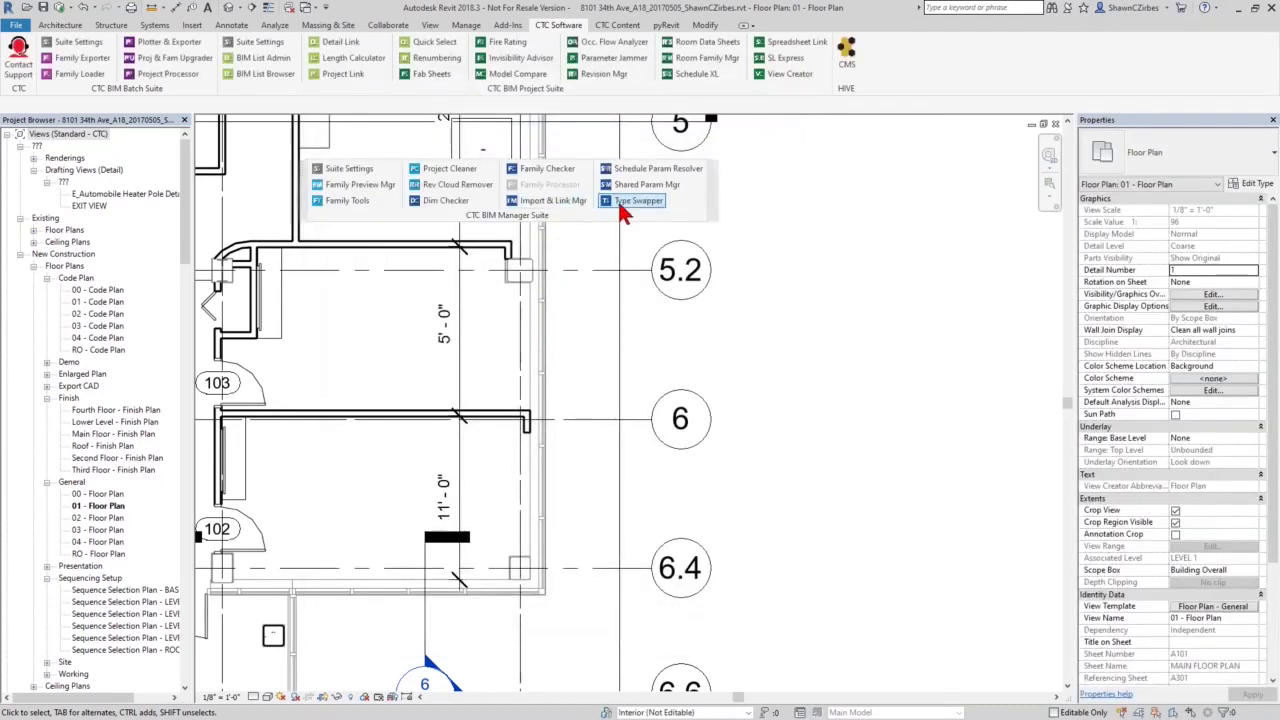
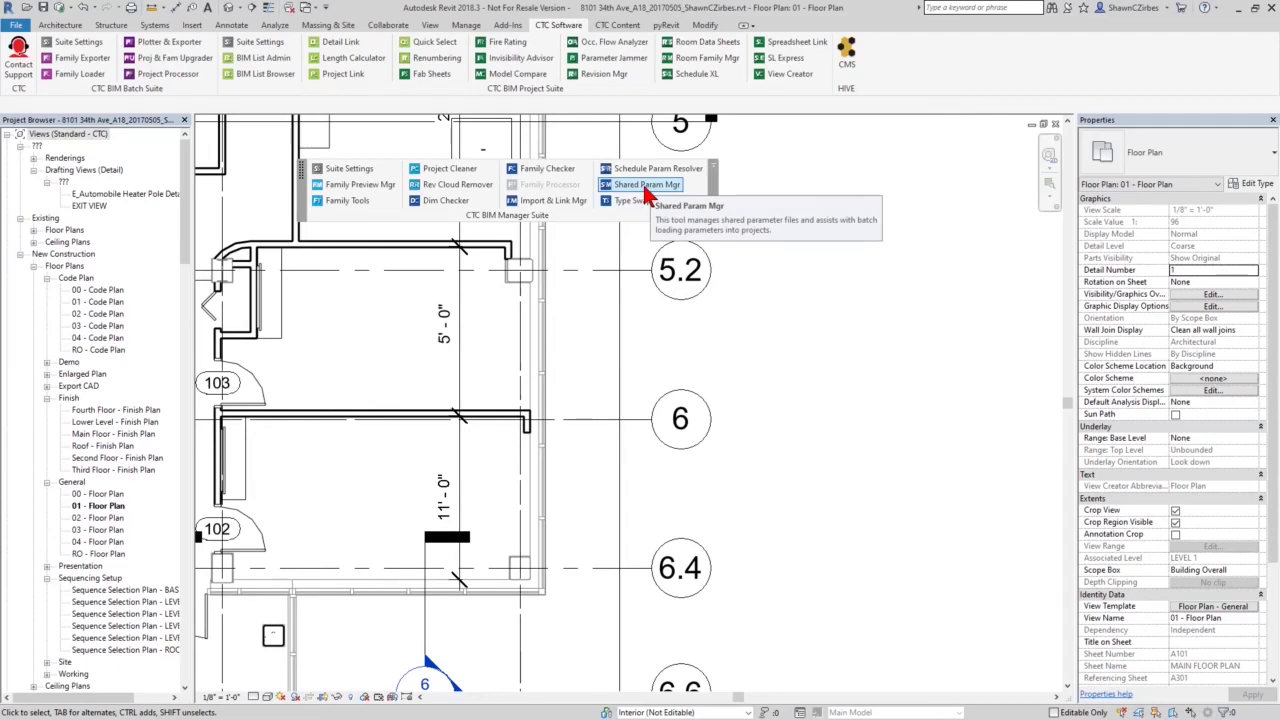
Launch the Shared Parameter Manager and load "110823-ICS Shared Parameters.Old.txt" as the master shared parameter file
click(645, 188)
drag(717, 183, 737, 157)
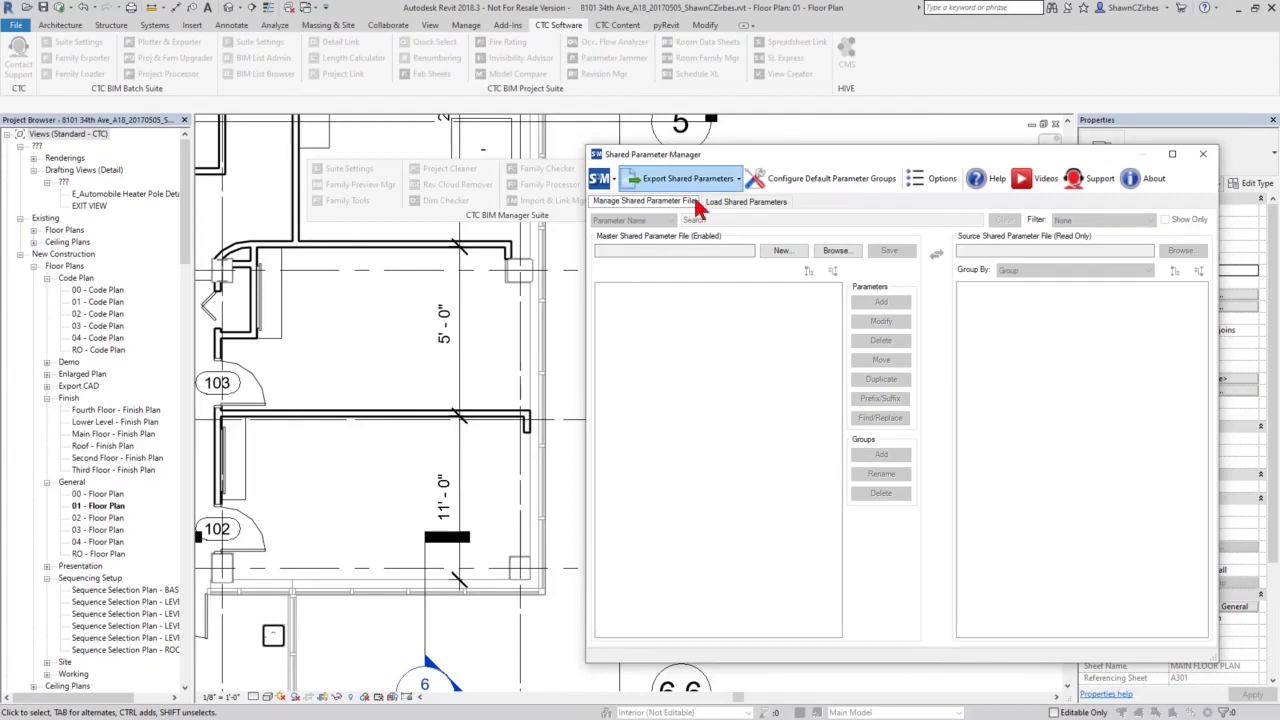
click(835, 250)
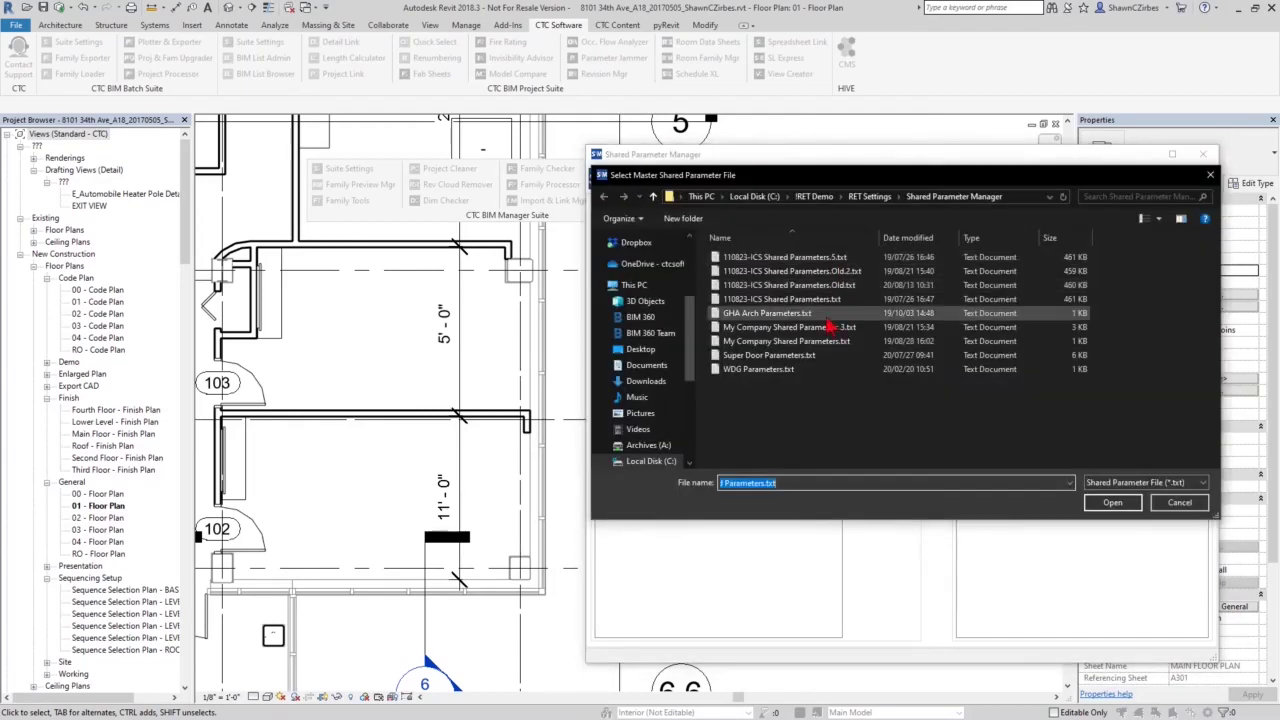
double_click(785, 285)
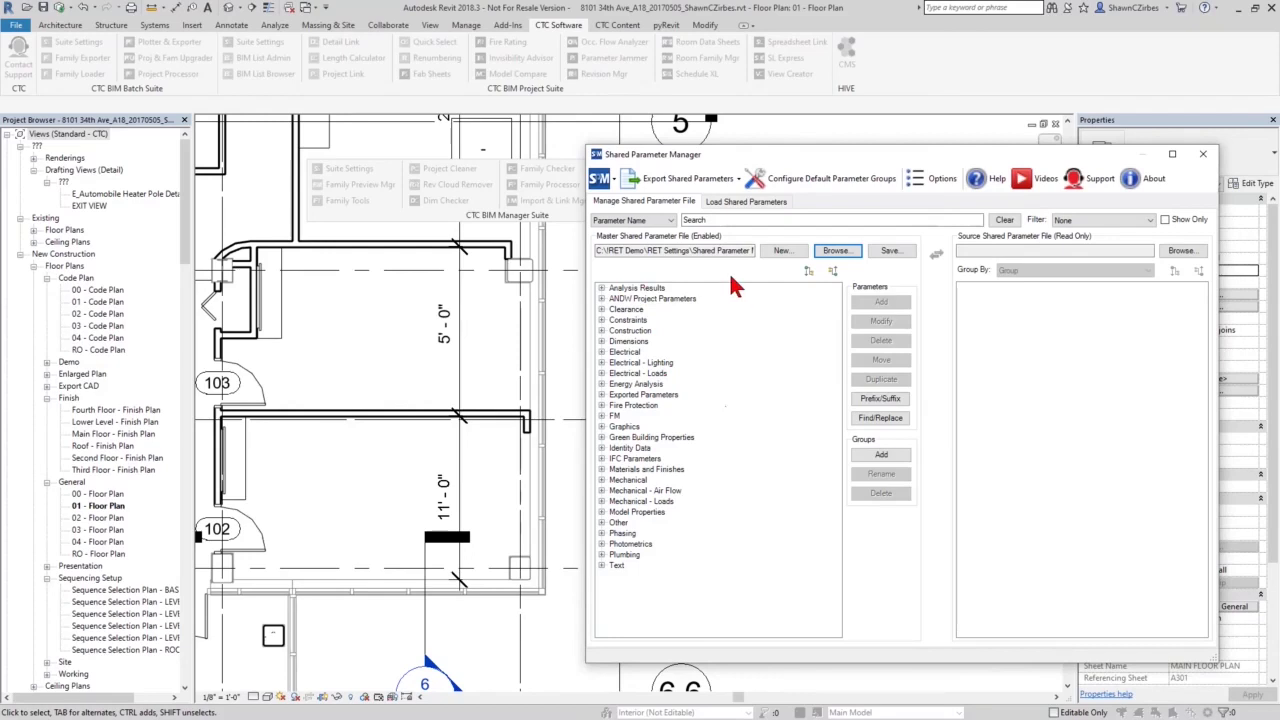
Filter the master parameter list to show only the parameters with naming issues
click(1090, 220)
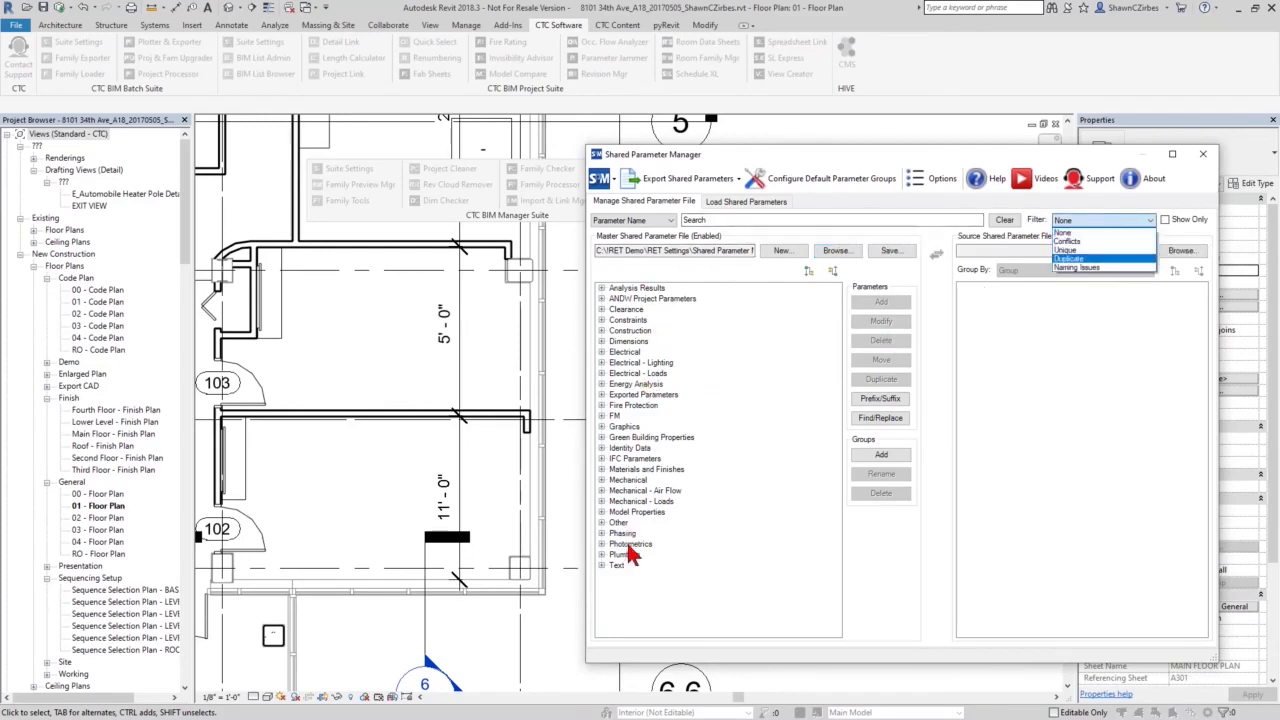
click(1085, 268)
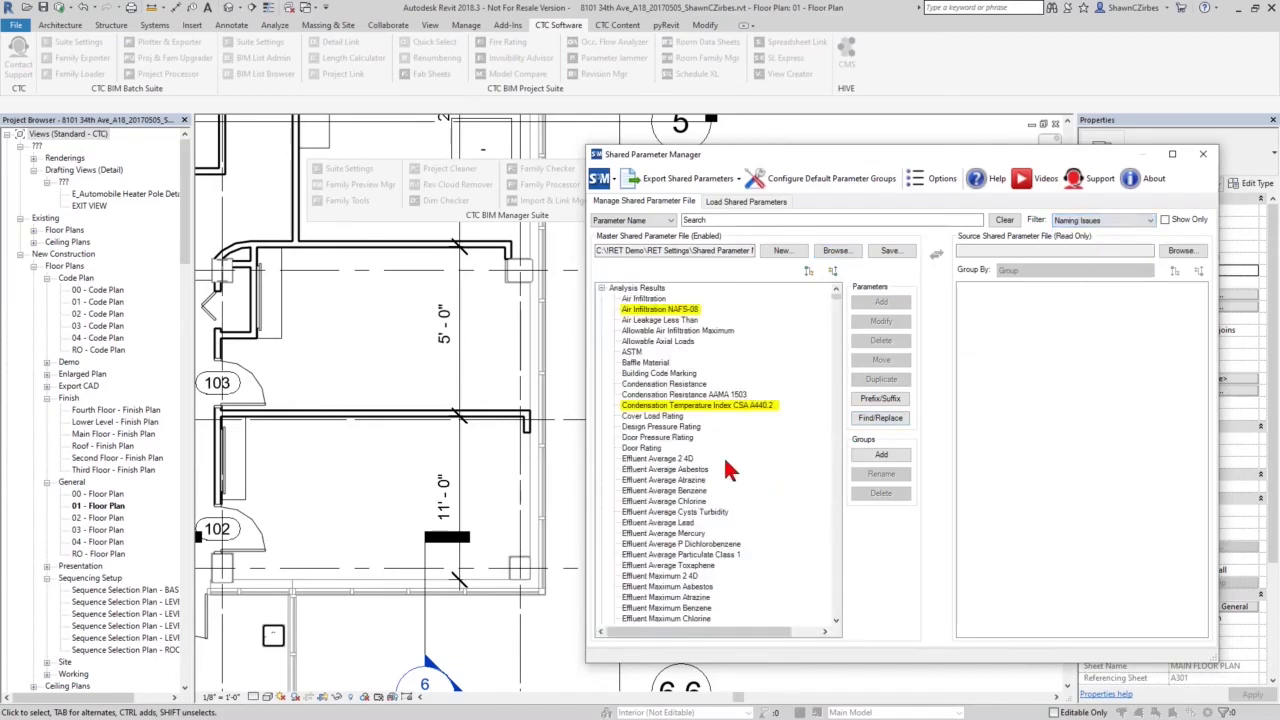
click(689, 312)
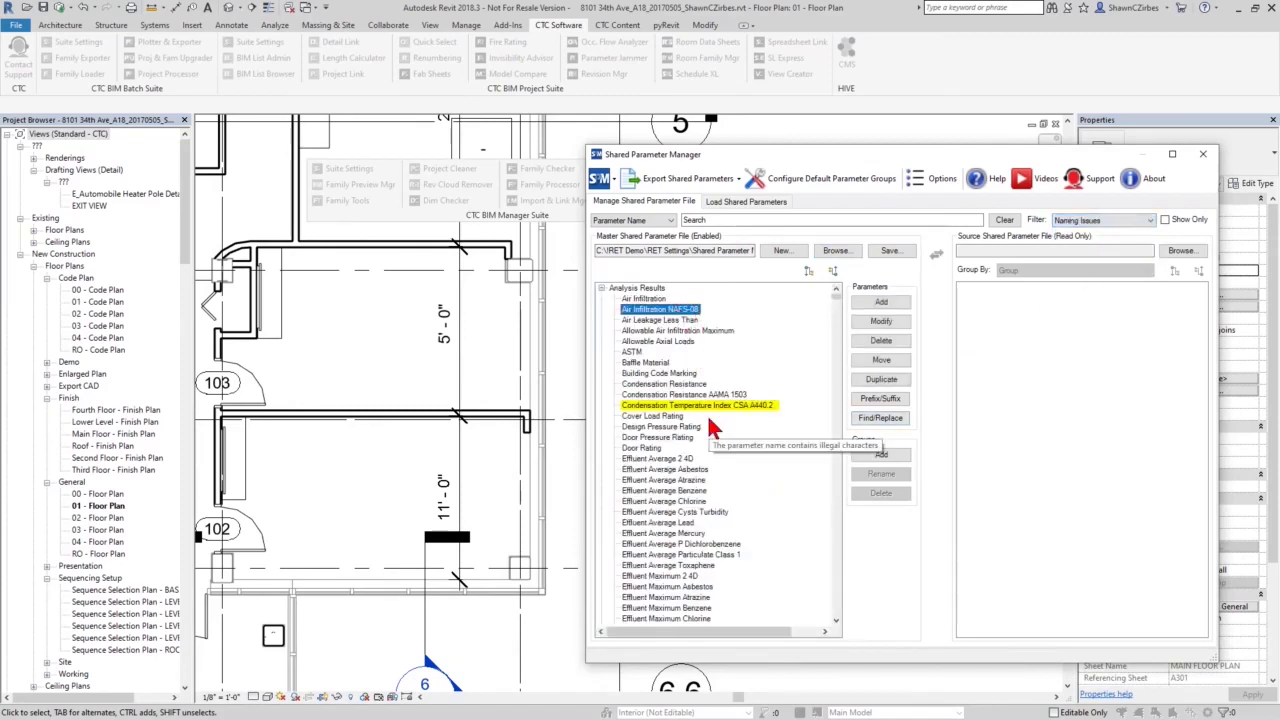
click(1177, 218)
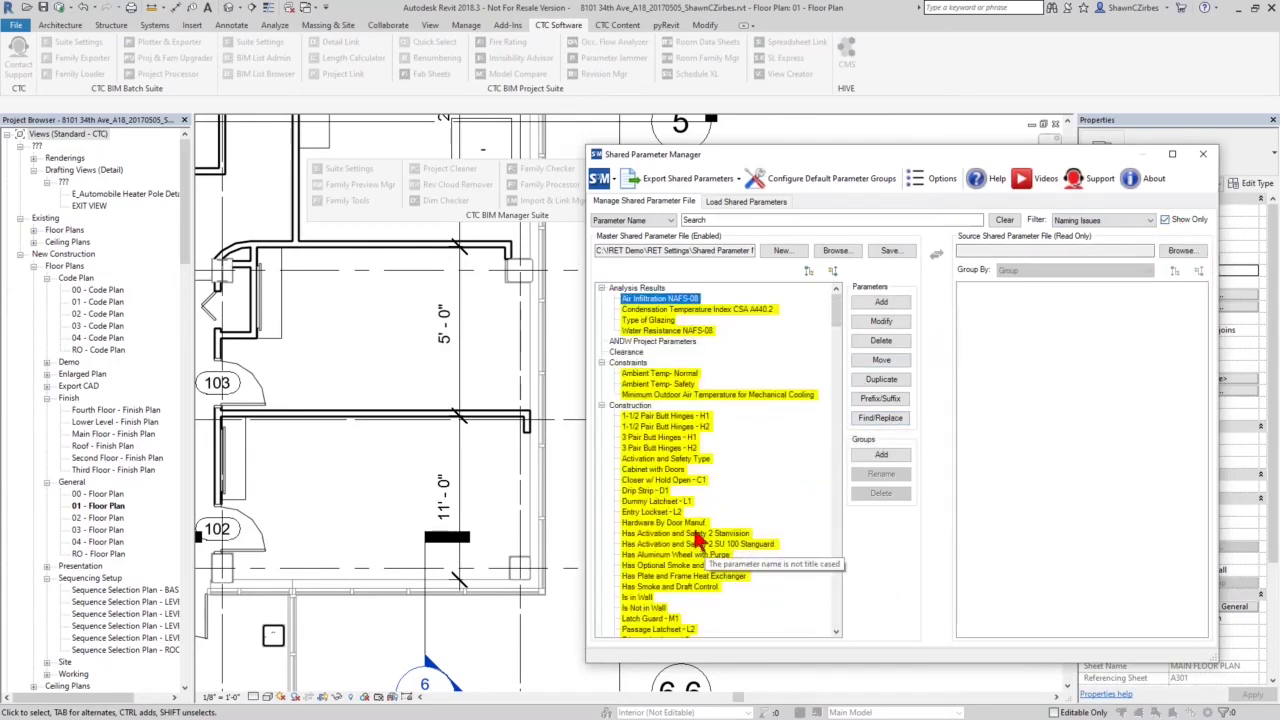
Examine the naming issues flagged on the PanelDepth2 and PanelWidth1 parameters in the Dimensions group
drag(837, 312, 840, 355)
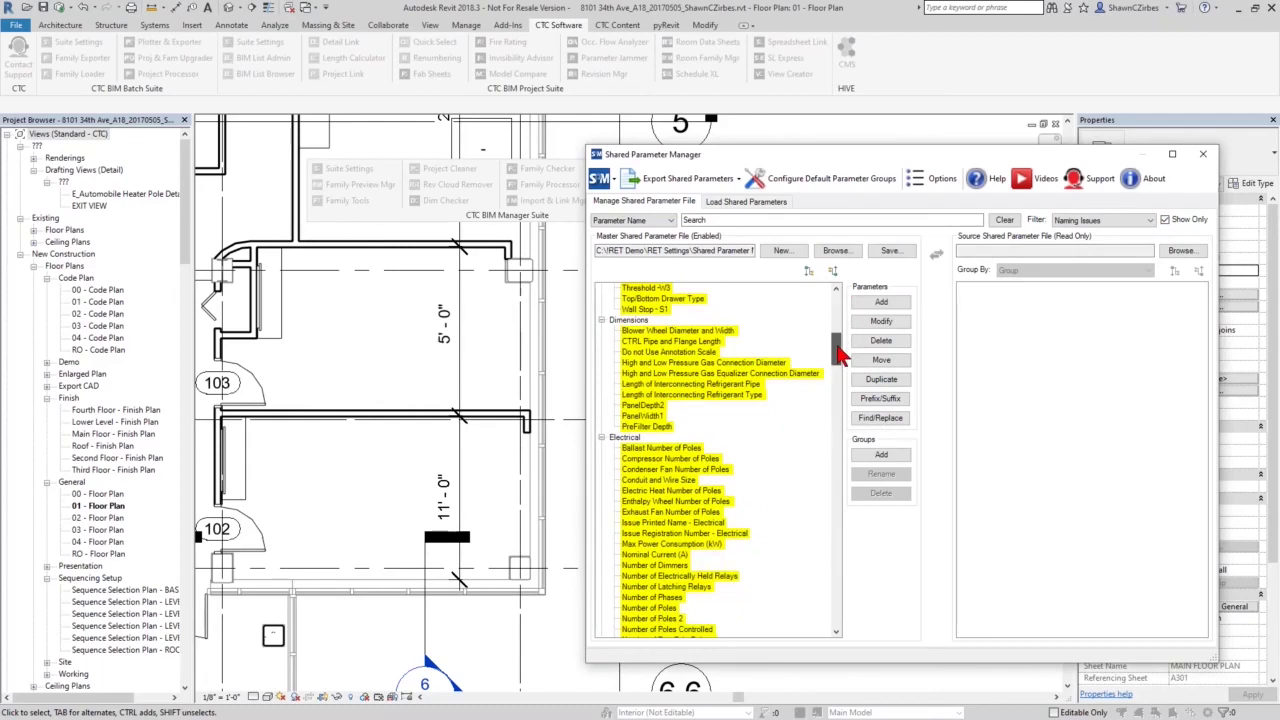
click(650, 405)
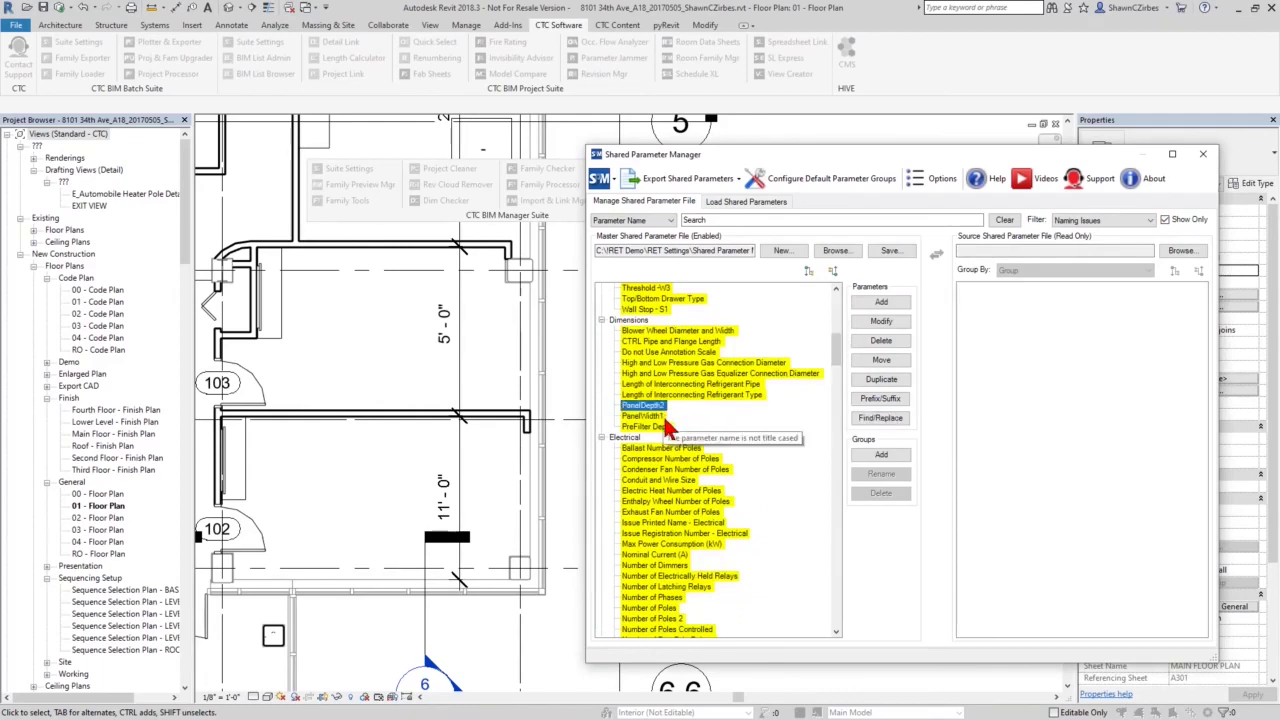
click(655, 416)
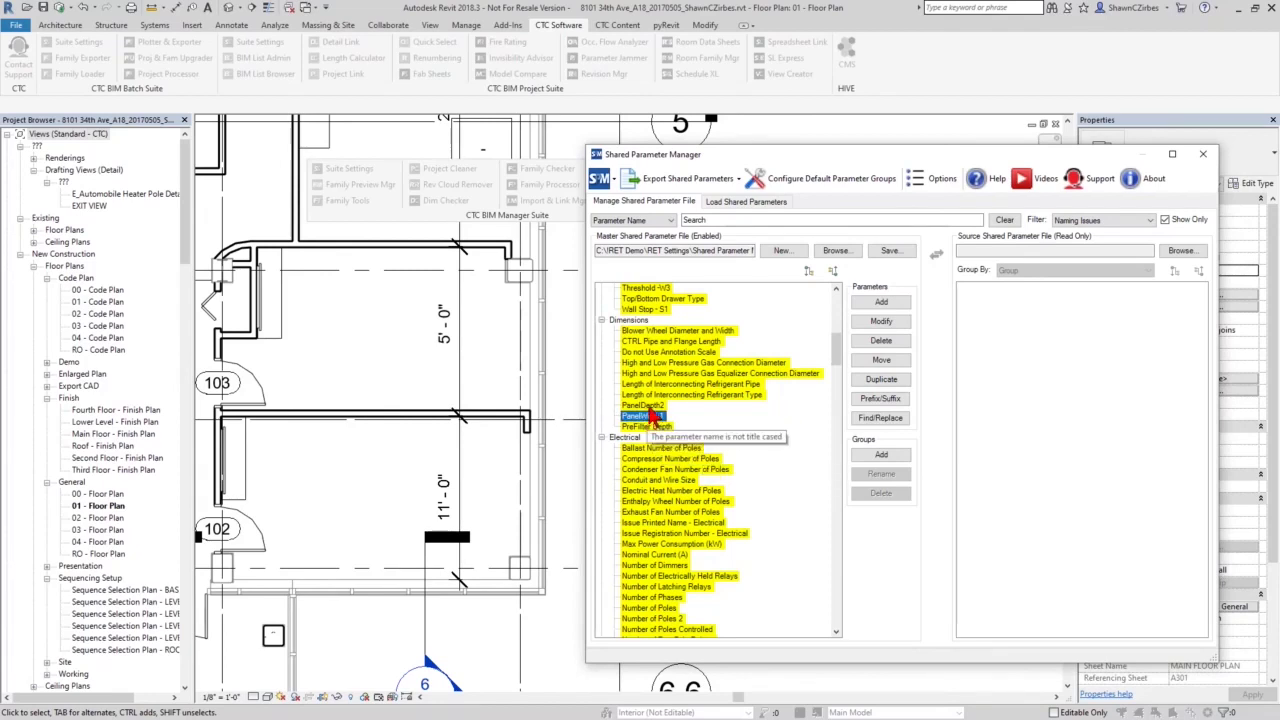
ctrl+click(648, 405)
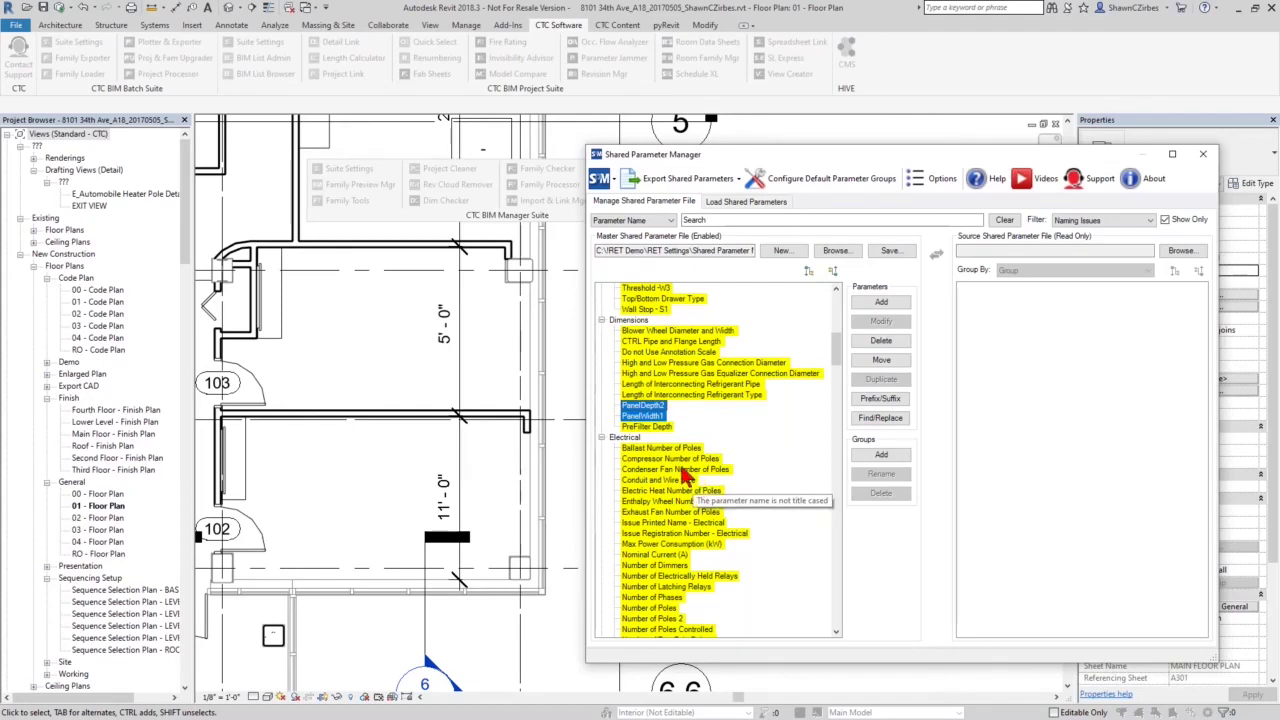
Try renaming the PanelWidth1 parameter to "Panel Width 1" and discard the edit
click(645, 417)
double_click(645, 417)
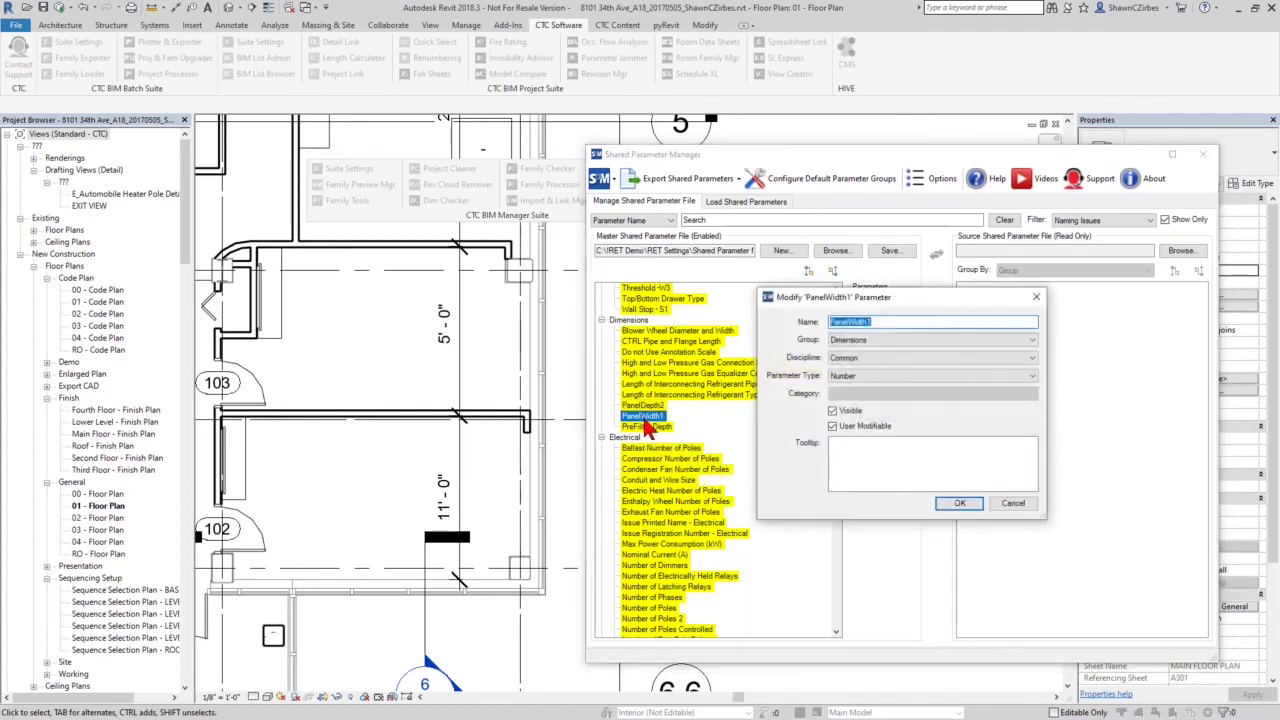
click(848, 322)
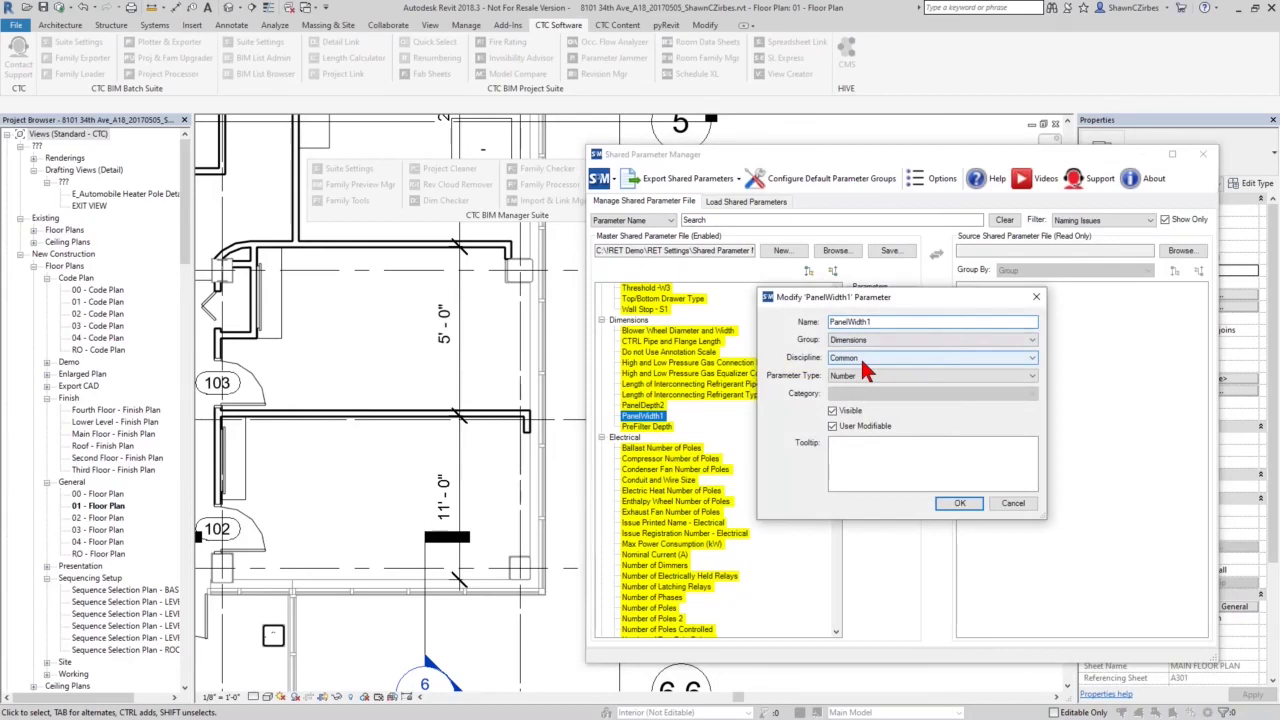
key(Right)
key(Right)
key(Right)
key(Right)
key(Right)
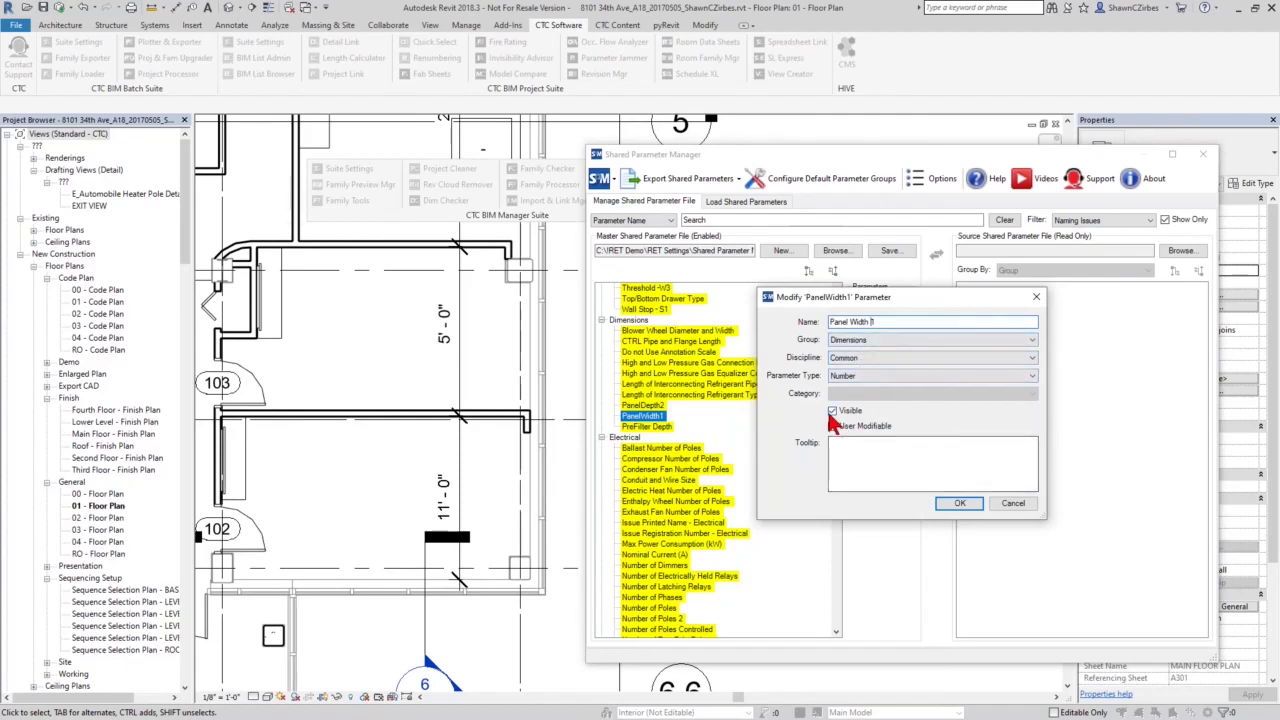
click(843, 445)
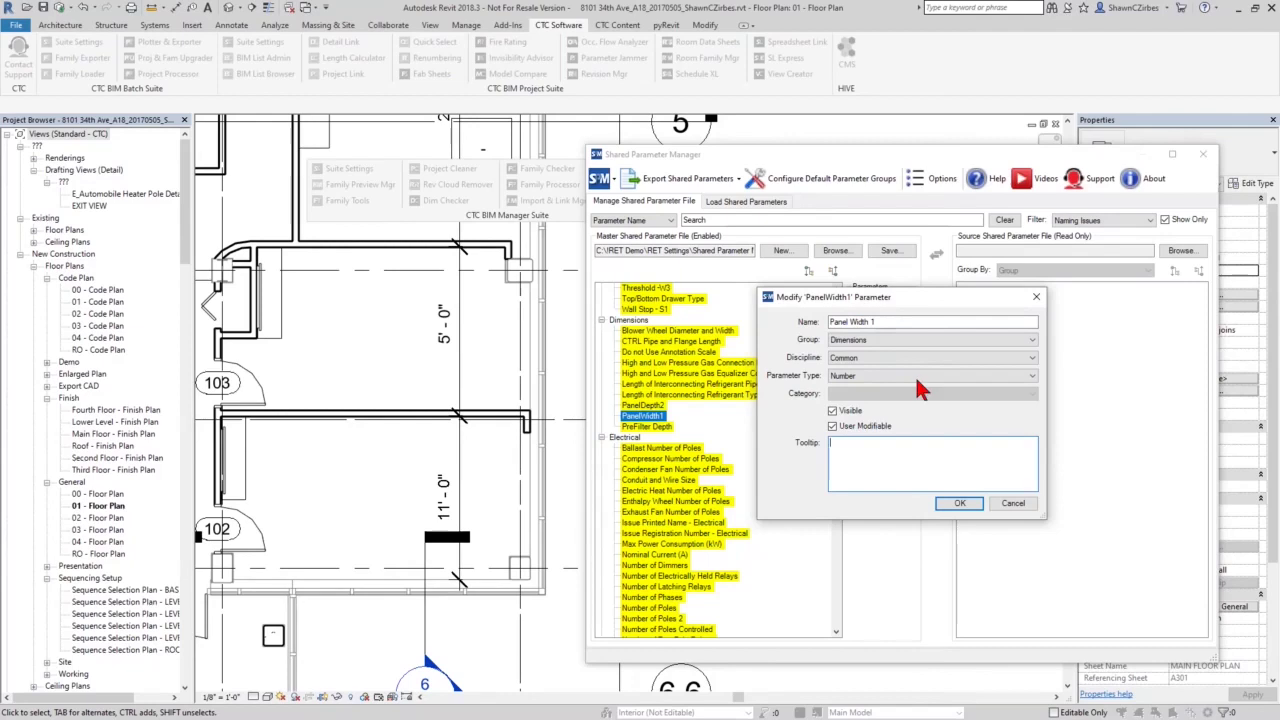
drag(915, 298, 958, 435)
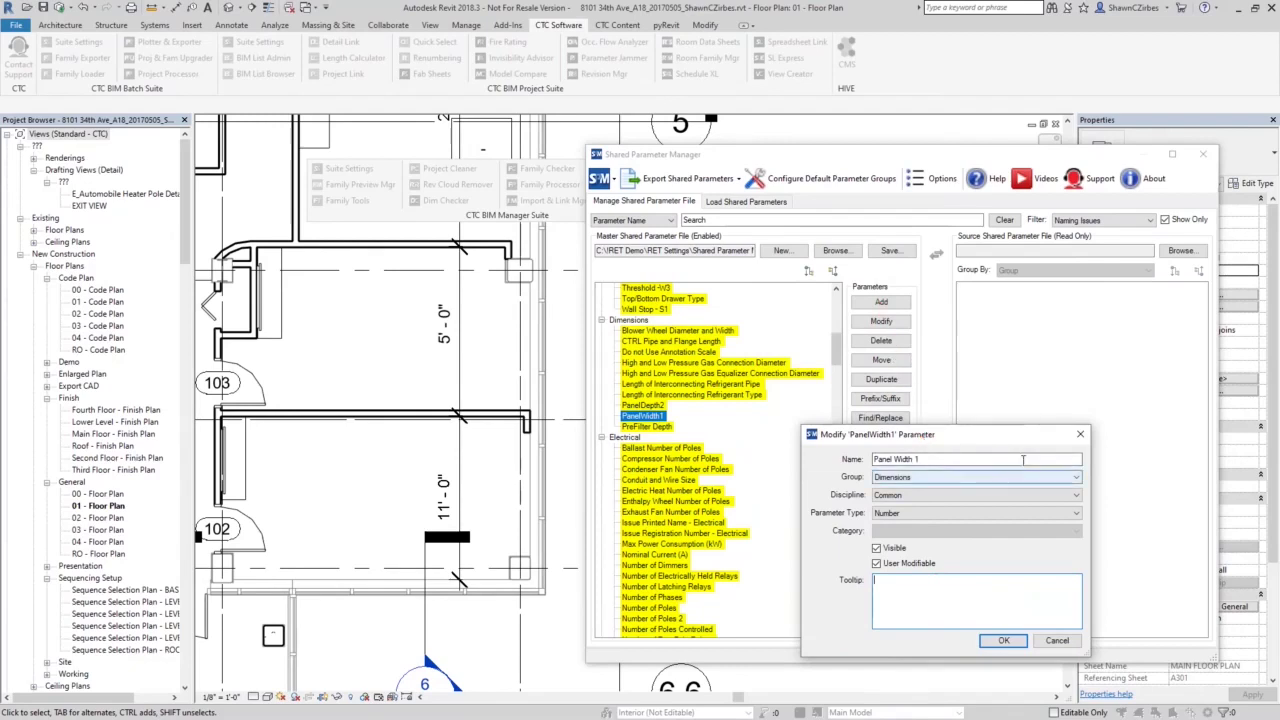
click(1081, 436)
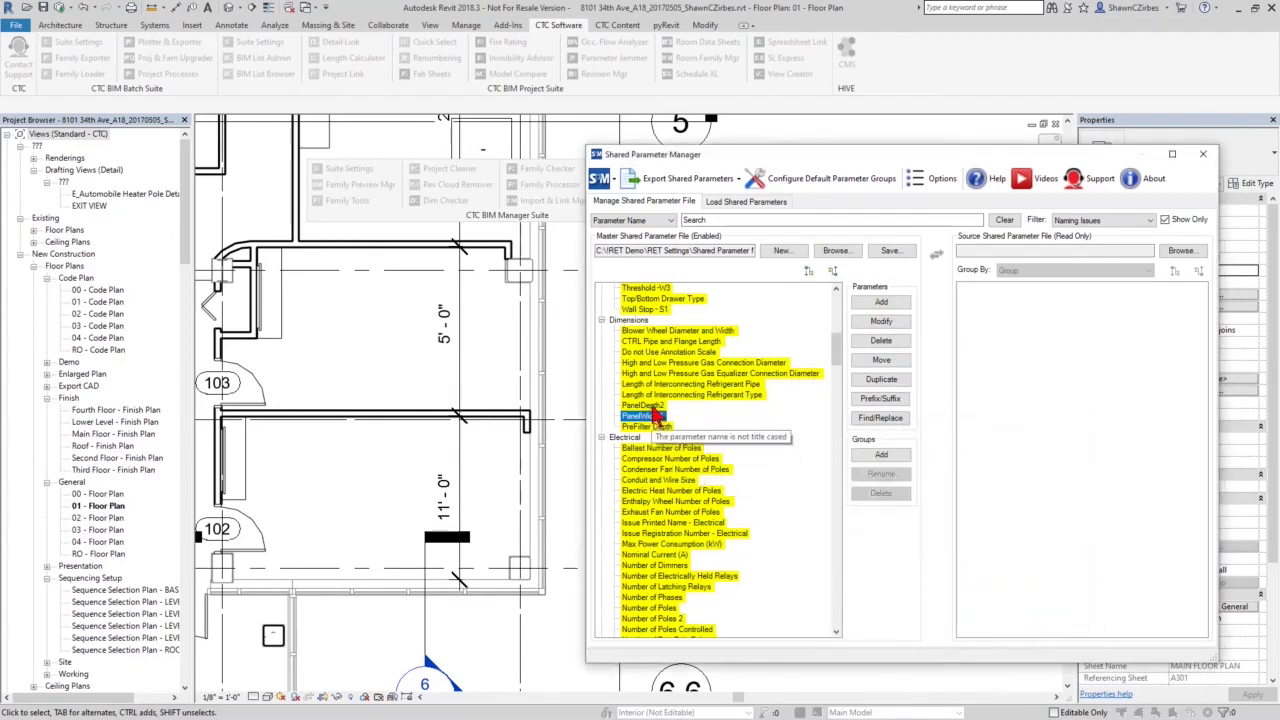
Preview a find and replace on PanelDepth2 and PanelWidth1 that replaces "Panel" with "Panel" plus a trailing space
shift+click(650, 405)
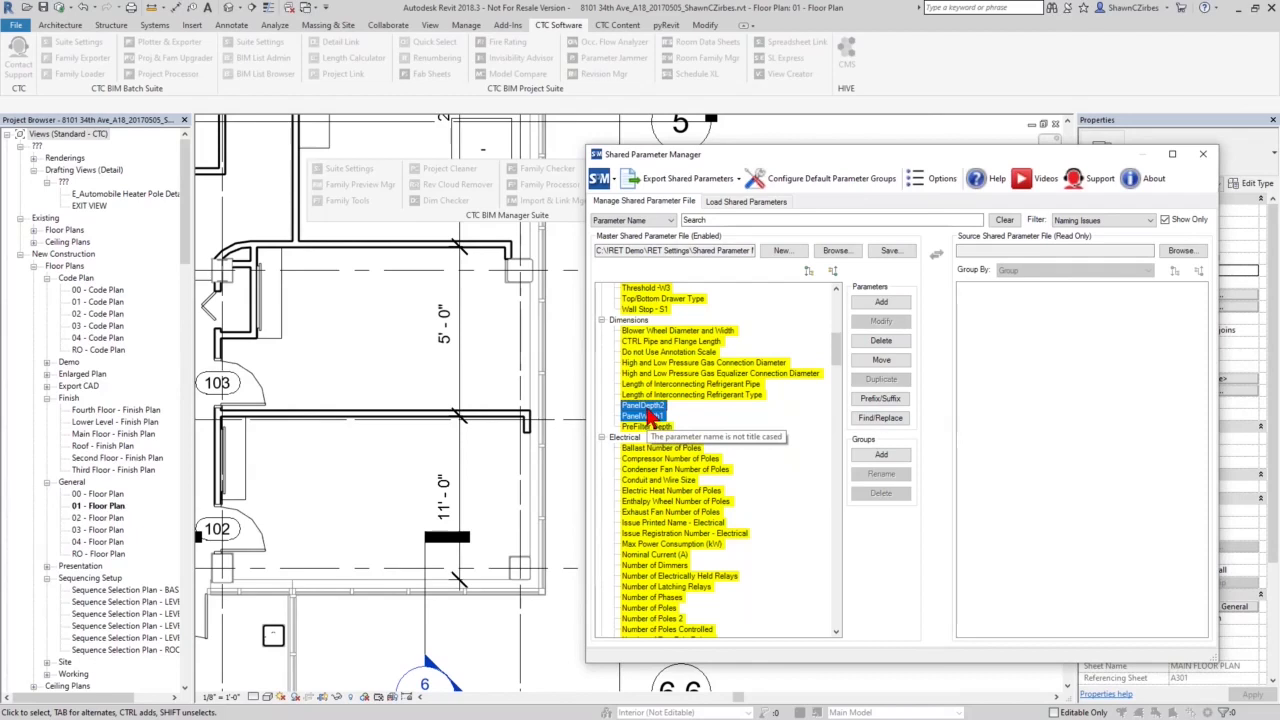
click(886, 418)
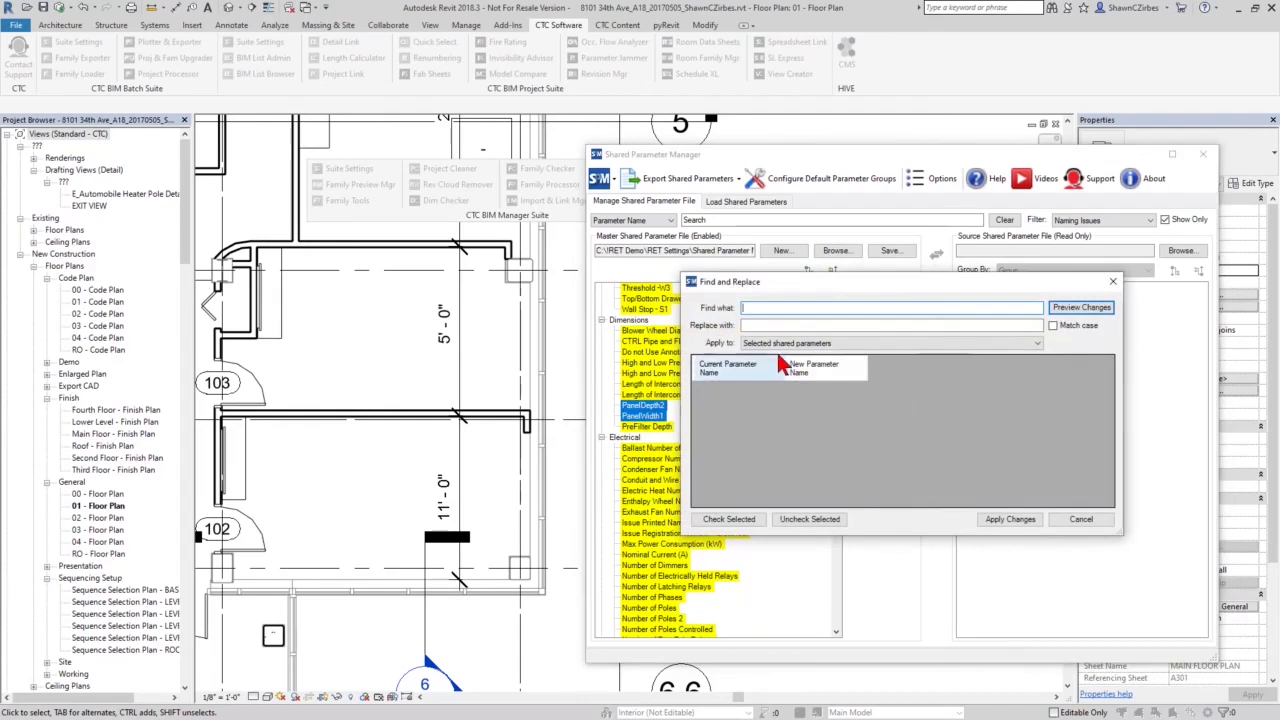
text(Panel)
key(Tab)
text(Panre)
key(BackSpace)
key(BackSpace)
key(BackSpace)
key(BackSpace)
key(BackSpace)
key(BackSpace)
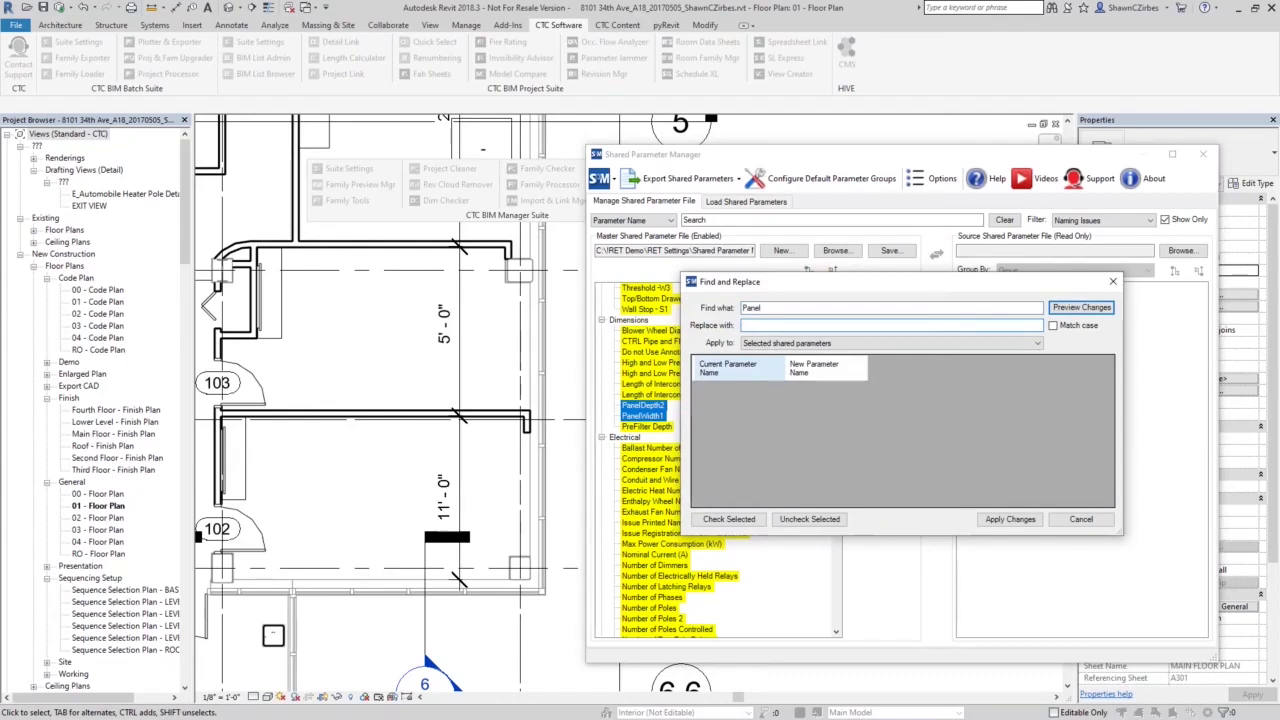
text(Panel)
click(1077, 310)
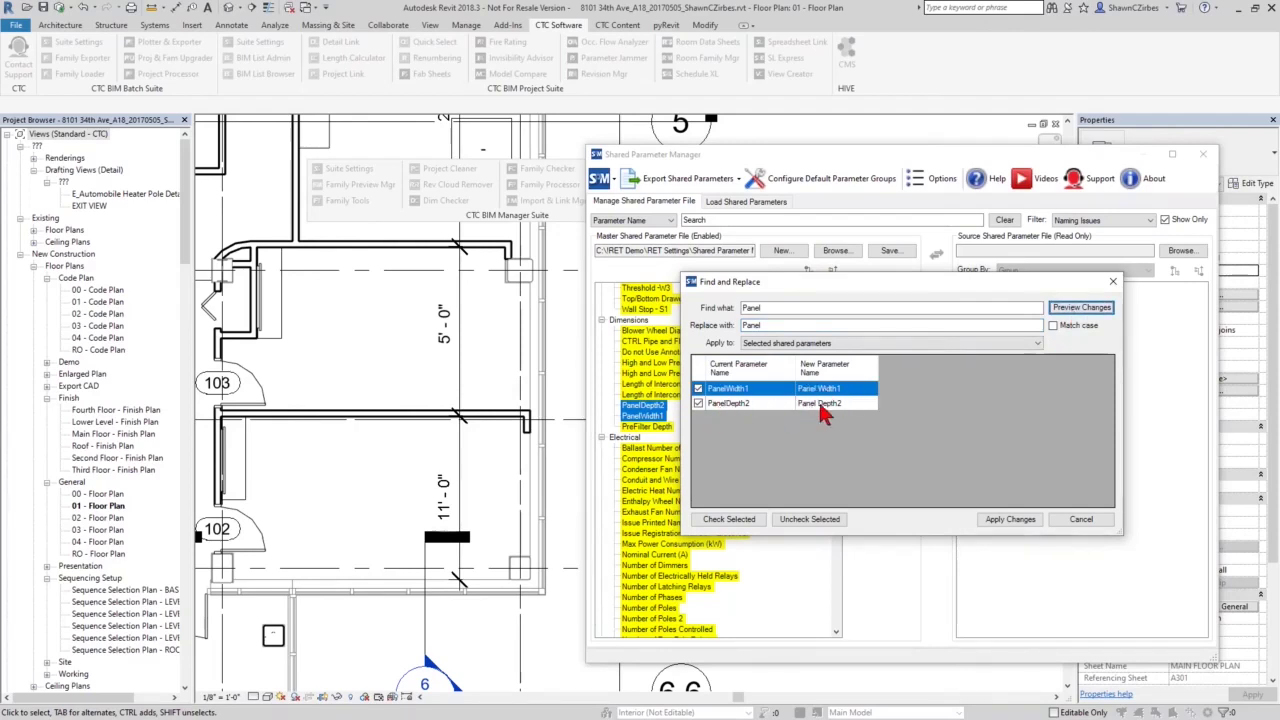
Apply the previewed name changes to both panel parameters, accepting new GUIDs for them
click(1005, 520)
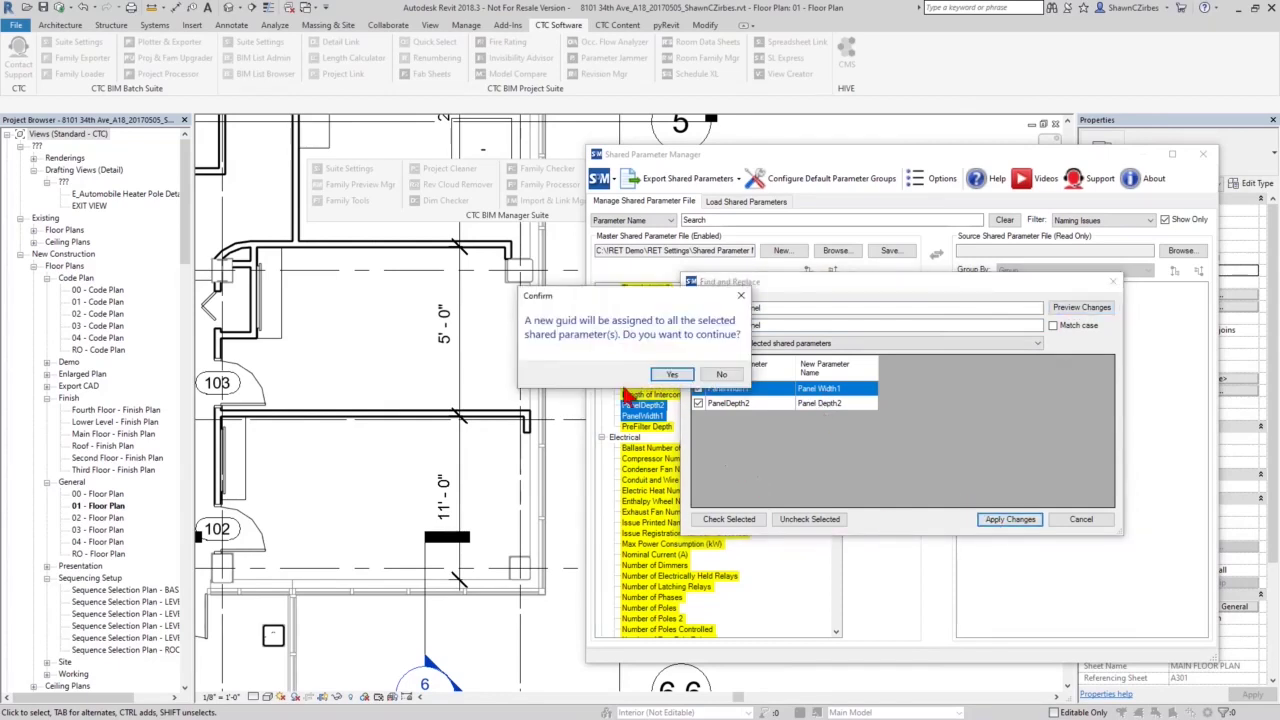
drag(633, 297, 533, 233)
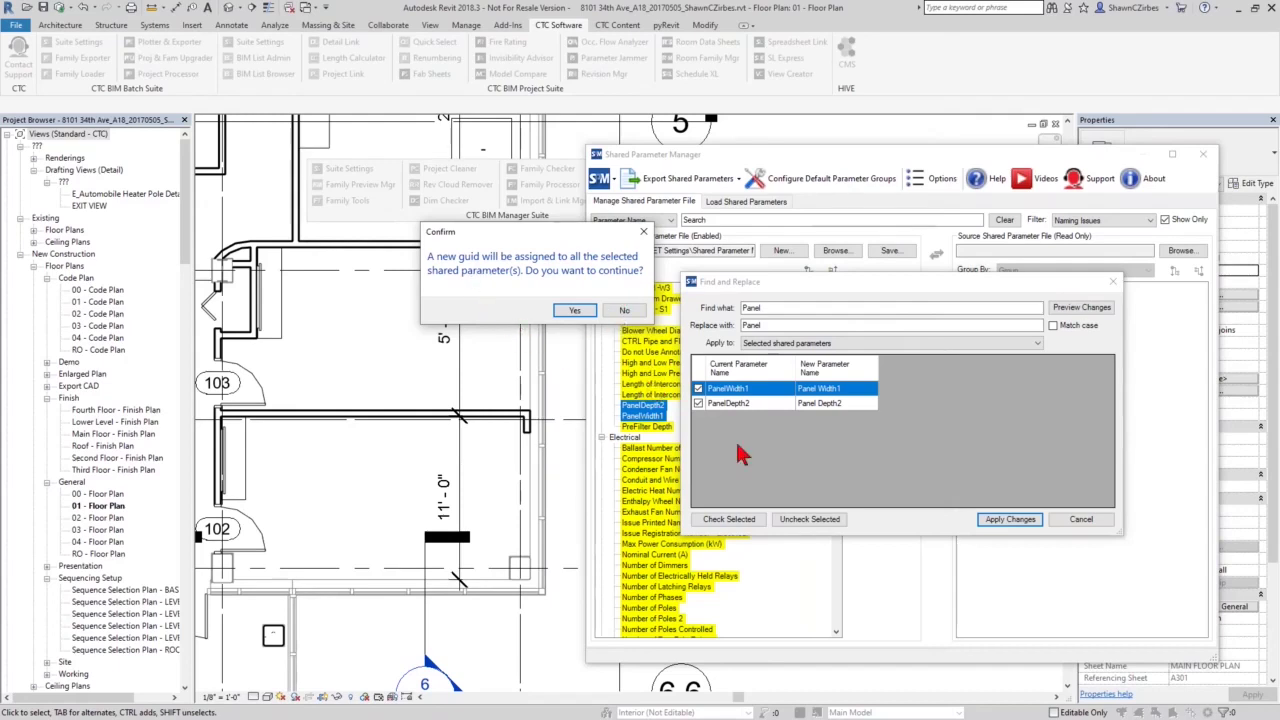
click(576, 314)
click(722, 367)
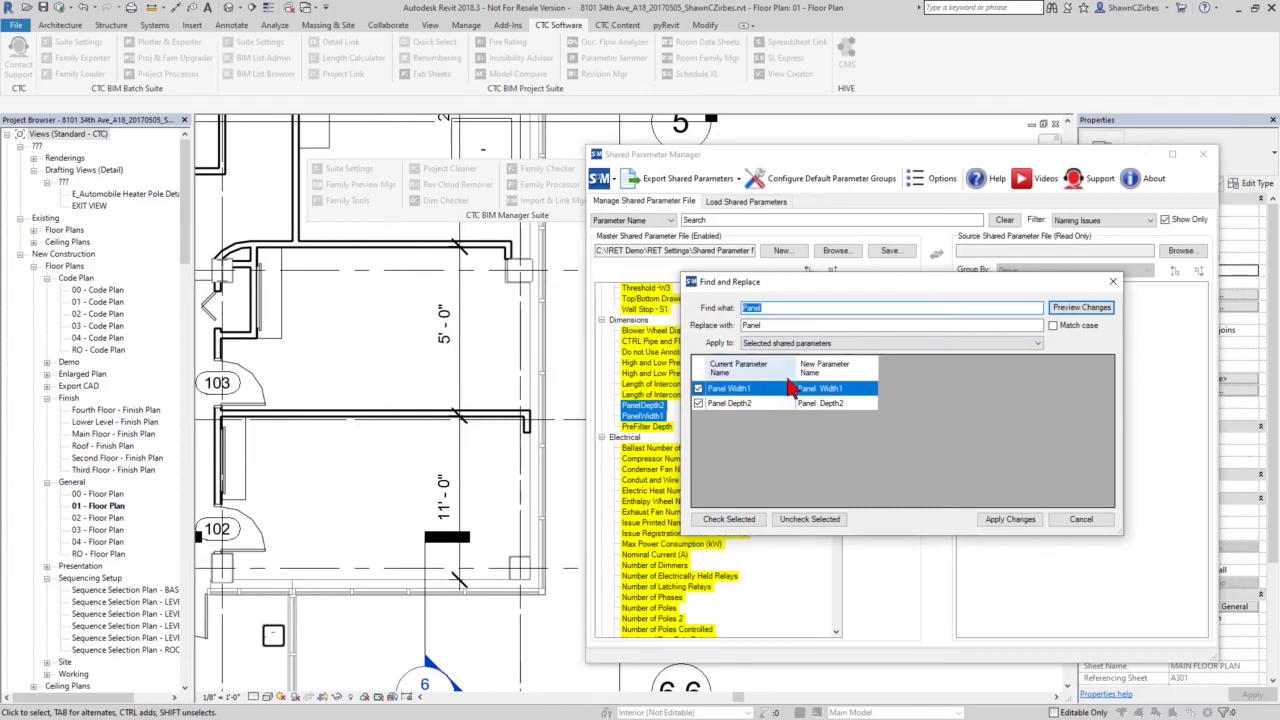
Close Find and Replace without further changes, turn off Show Only, and set the parameter filter to None
click(1088, 520)
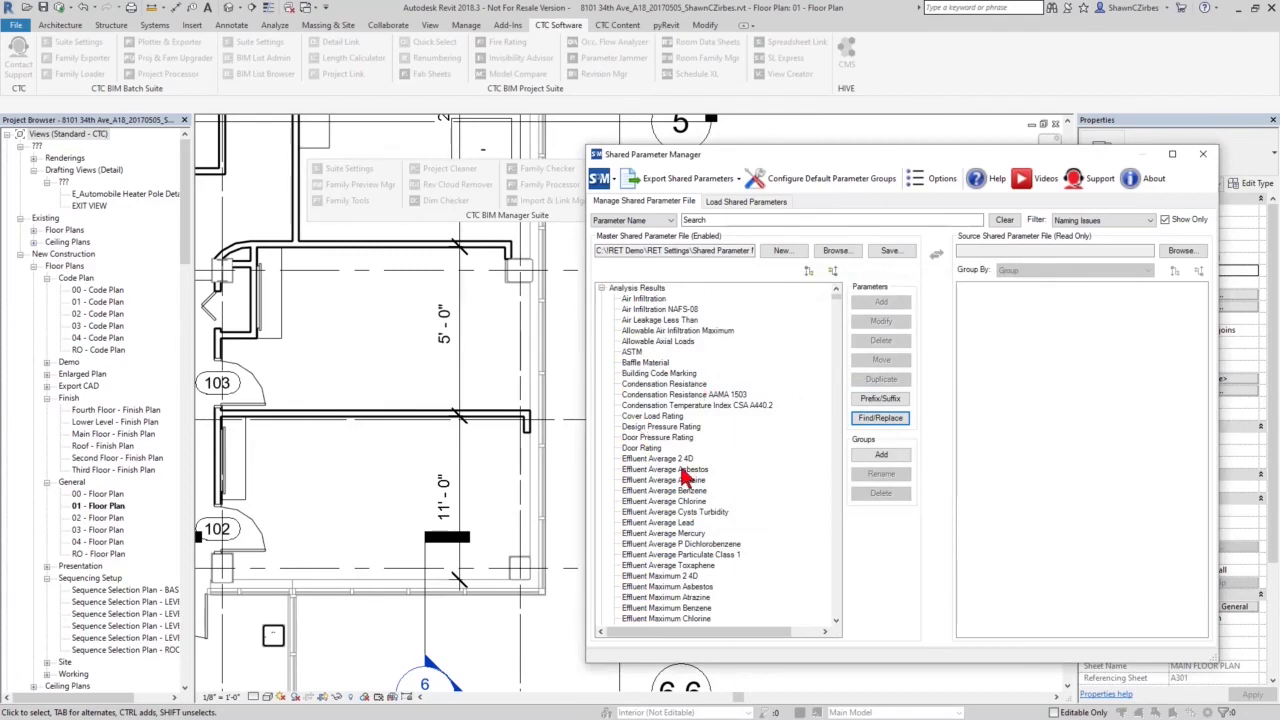
click(1167, 220)
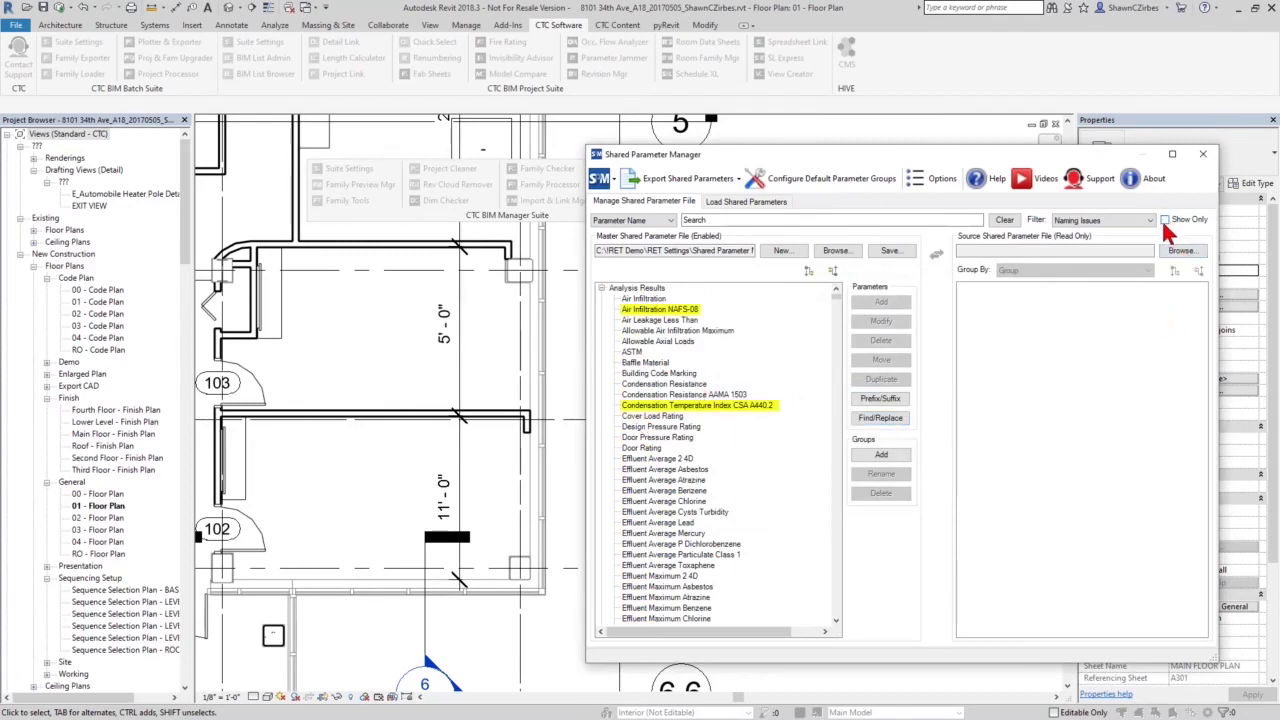
click(1066, 221)
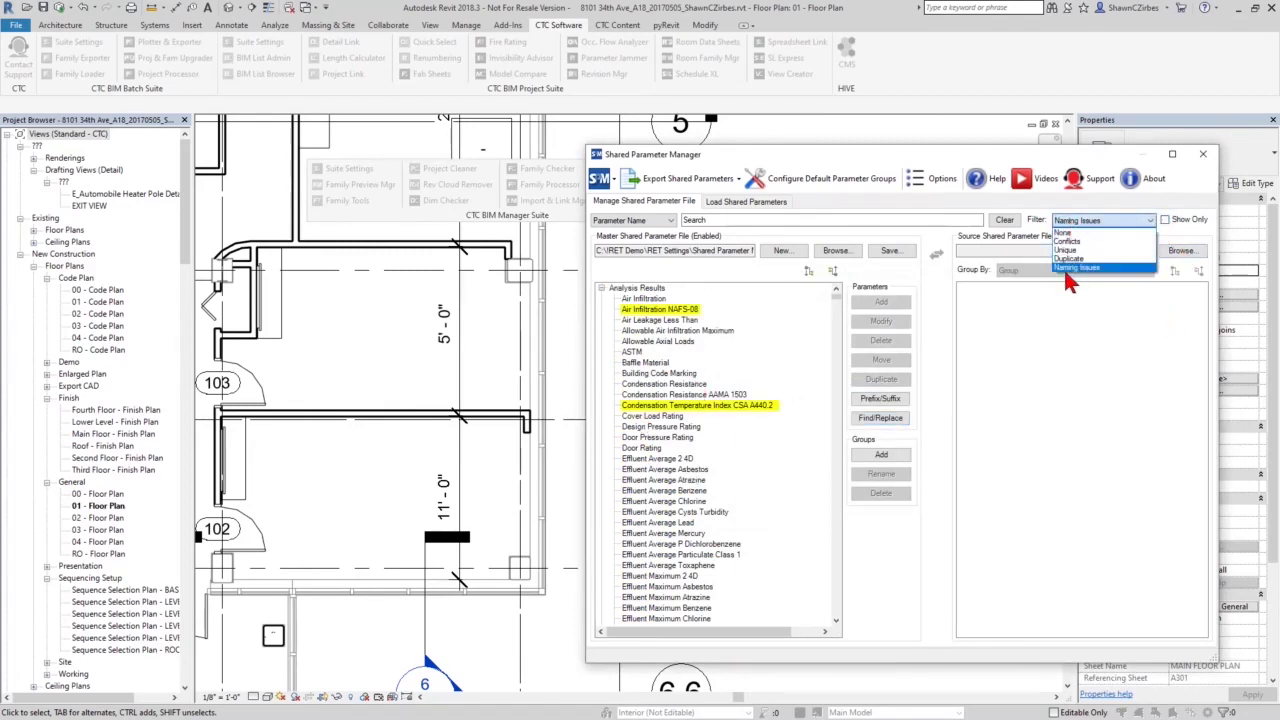
click(1064, 232)
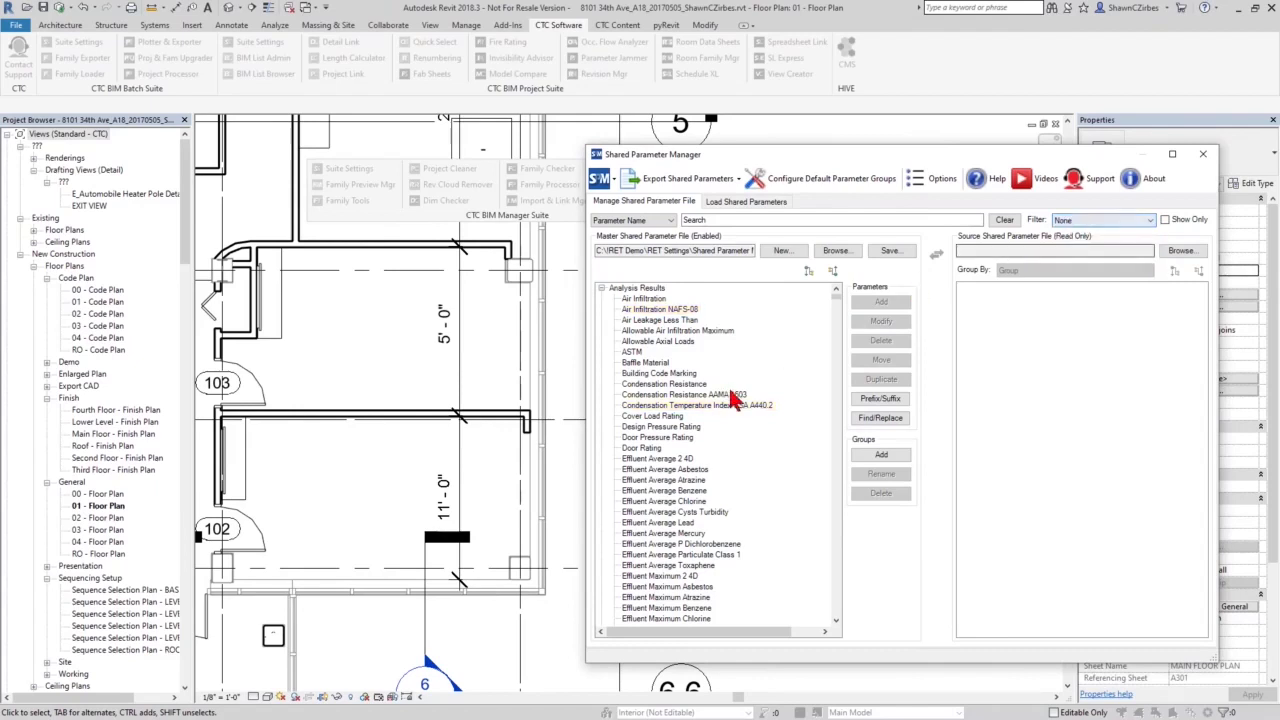
Review the settings of the Door Pressure Rating parameter in the Analysis Results group without changing them
click(650, 438)
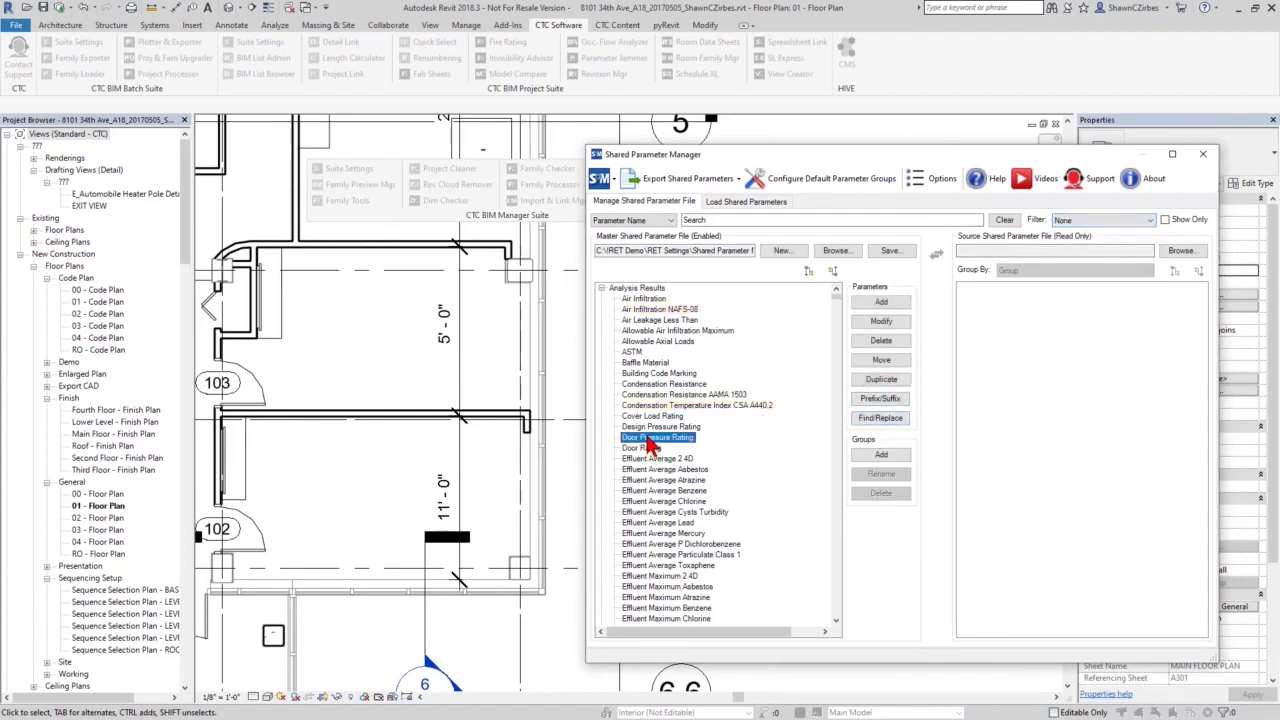
double_click(650, 440)
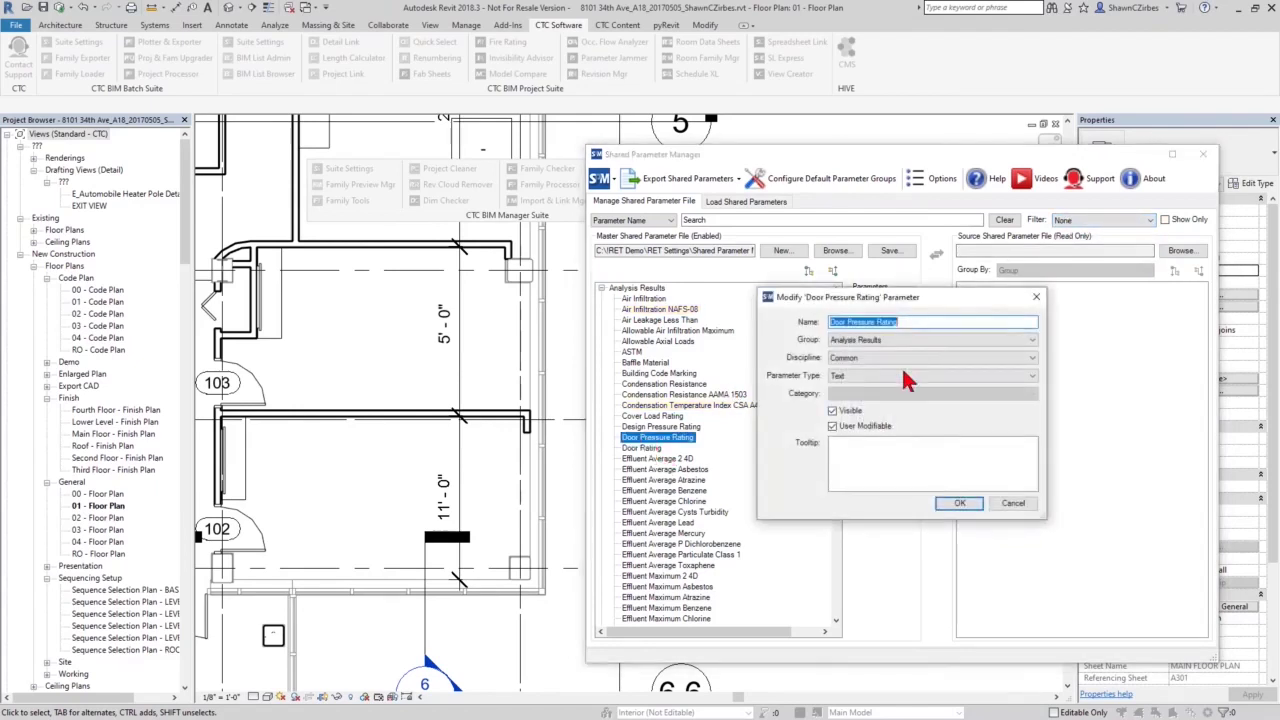
click(1012, 504)
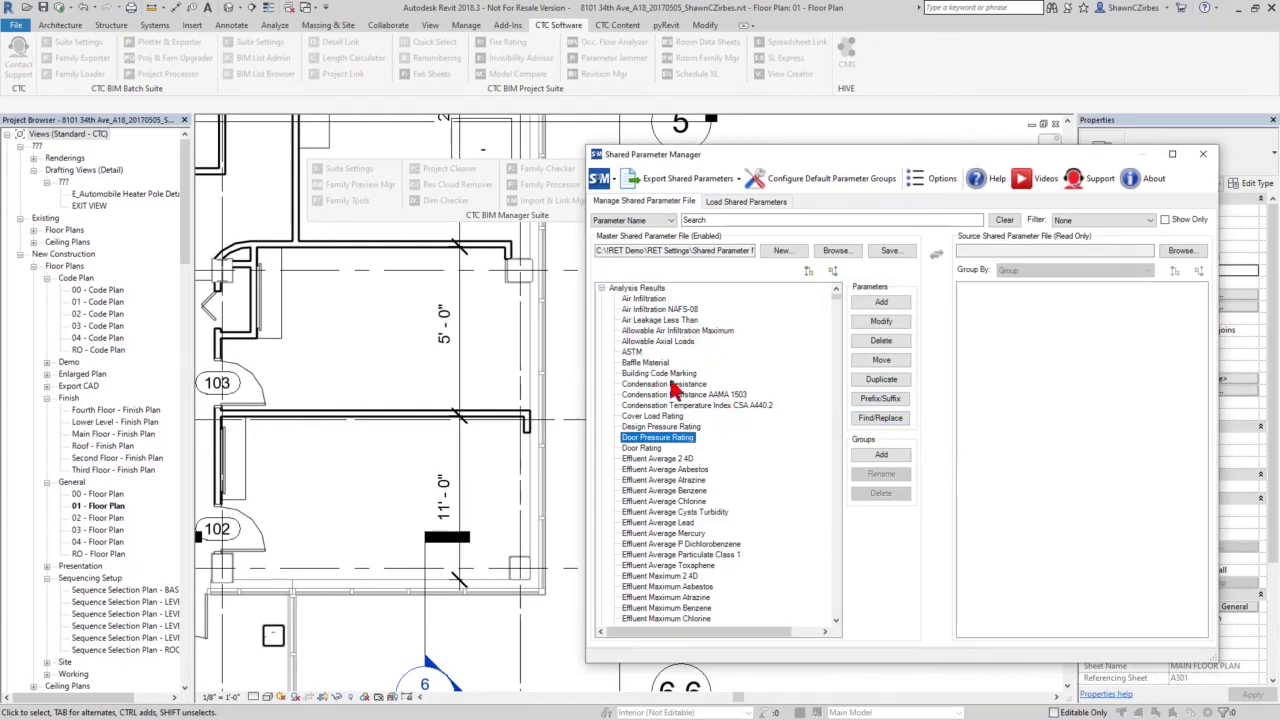
Load Super Door Parameters.txt as the source shared parameter file and set the filter to Duplicate
click(1180, 250)
key(Return)
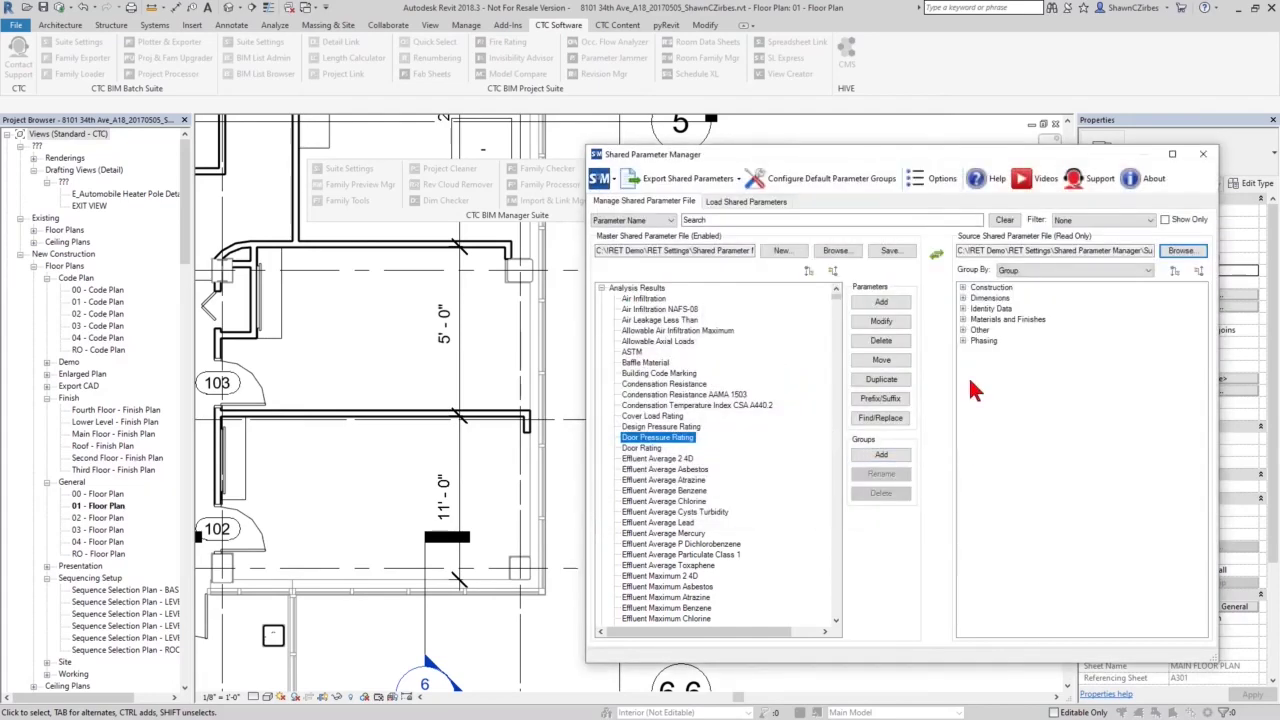
click(1140, 220)
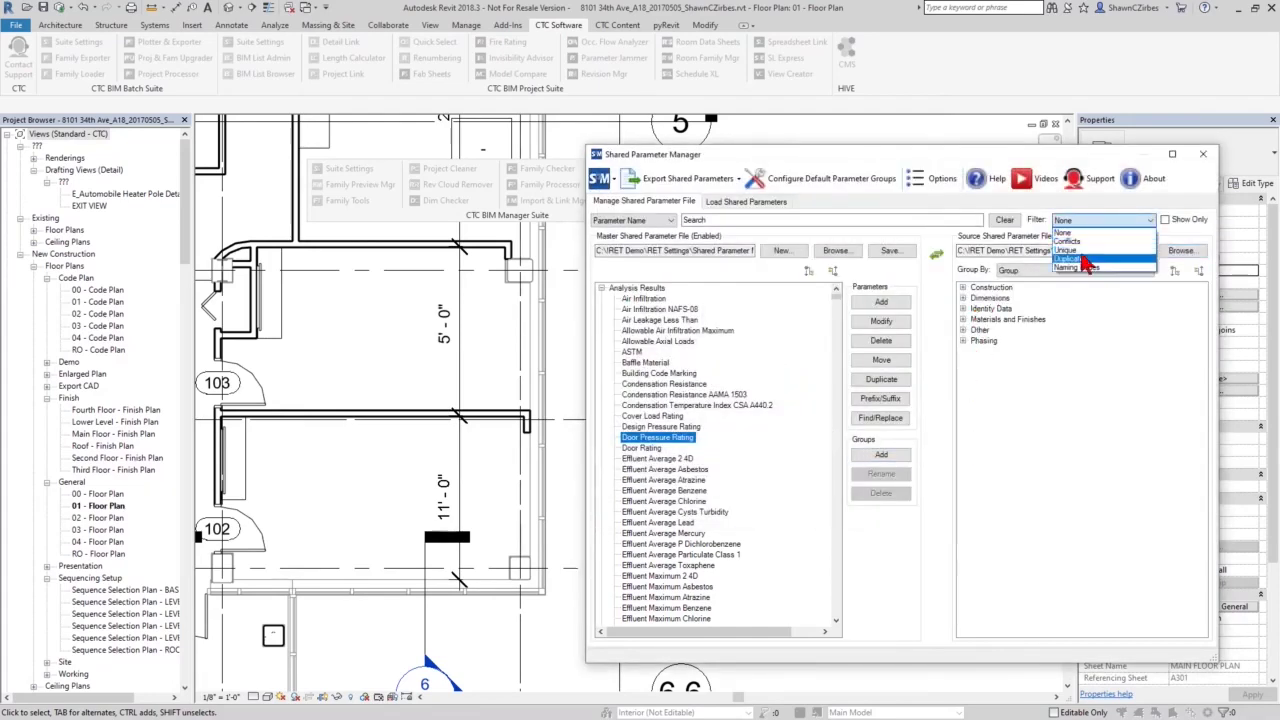
click(1080, 258)
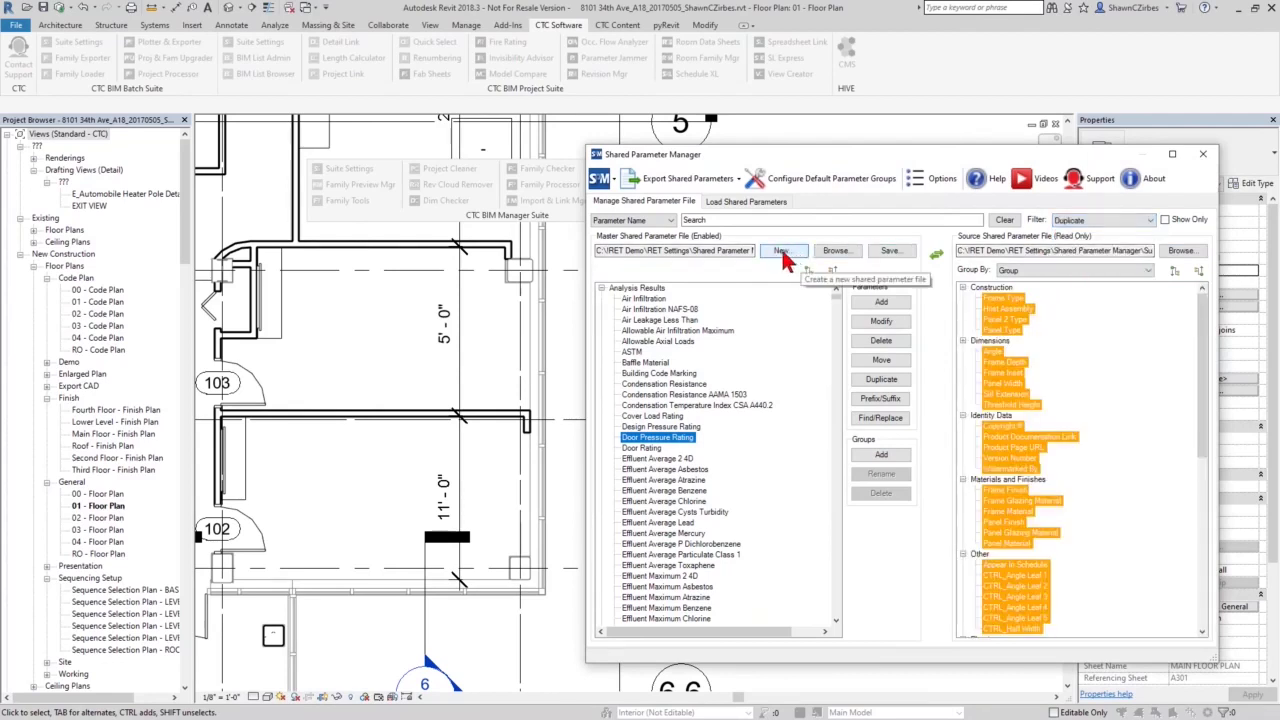
Save the current master file's changes and open 110823-ICS Shared Parameters.Old.2.txt as the master shared parameter file
click(836, 258)
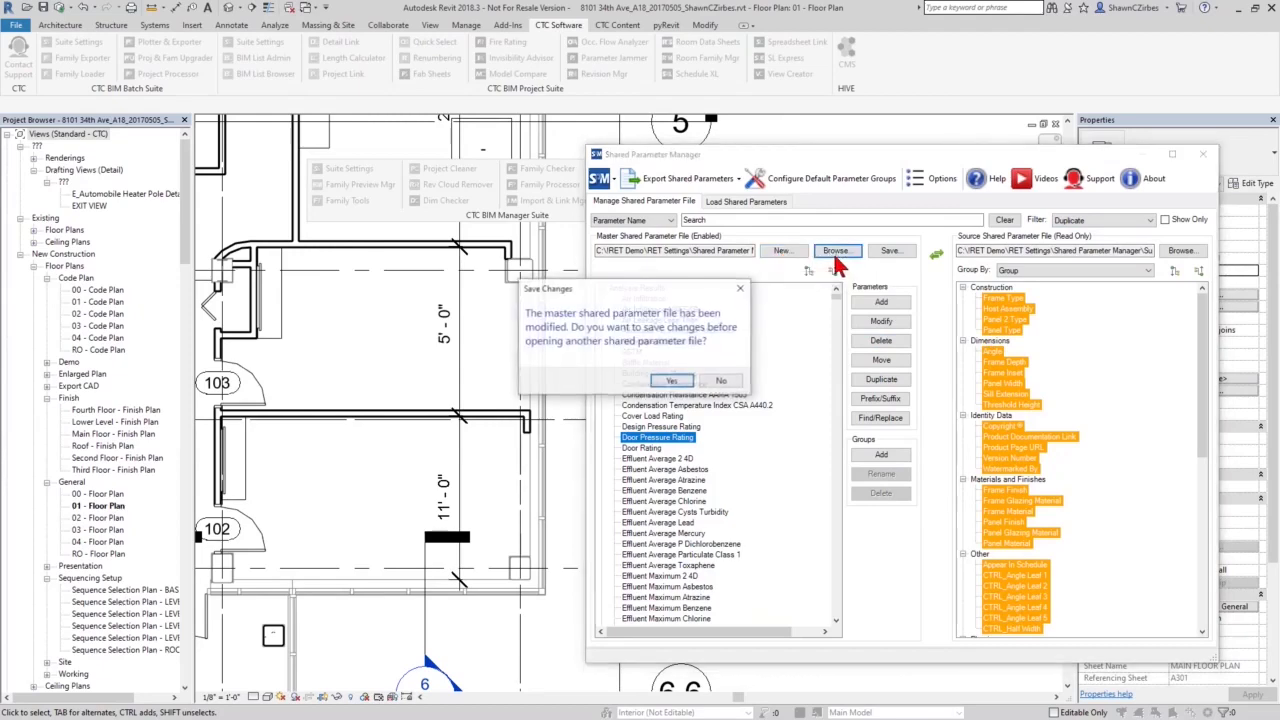
click(671, 380)
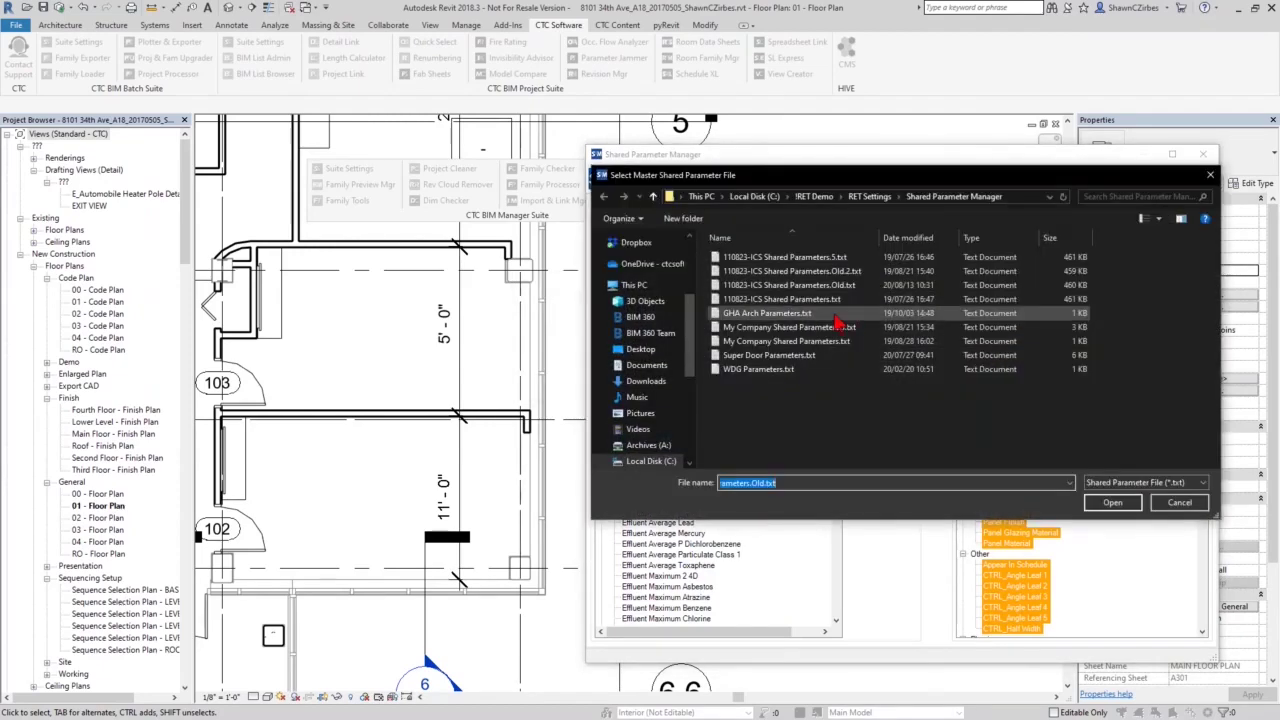
double_click(802, 274)
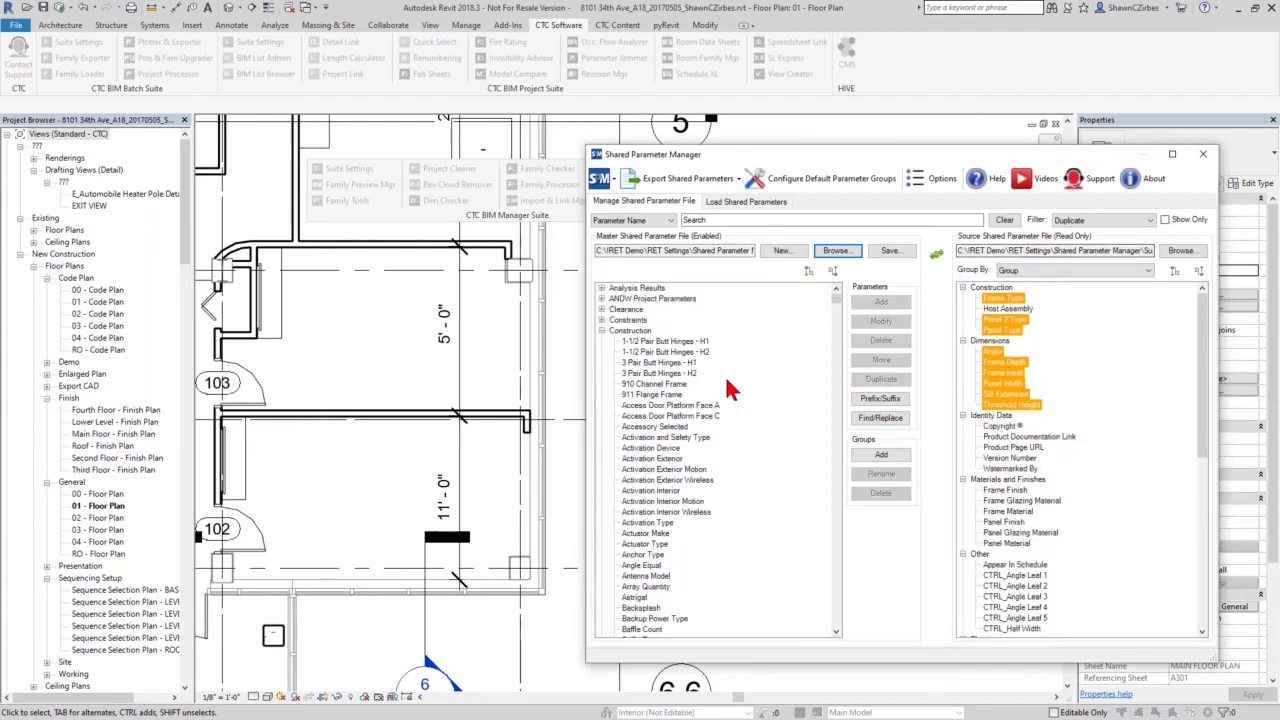
Collapse the master's Construction and Dimensions groups and show only the duplicate parameters in both files
click(602, 330)
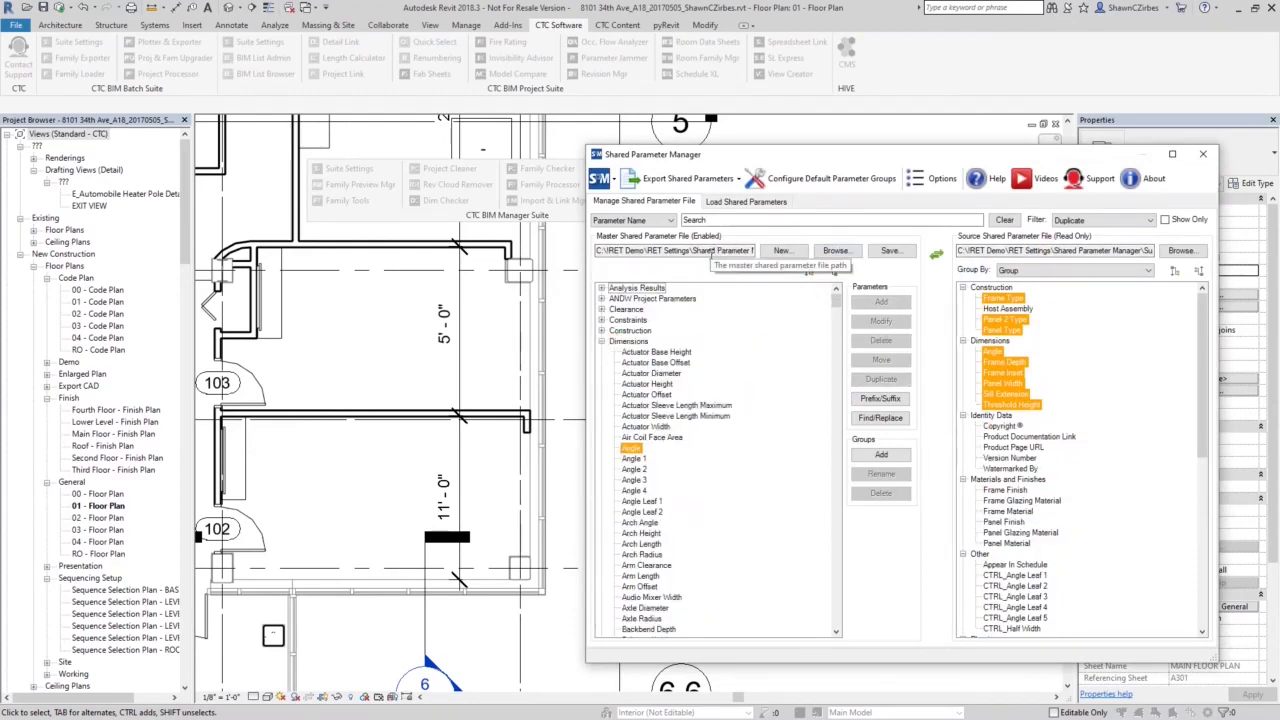
click(602, 341)
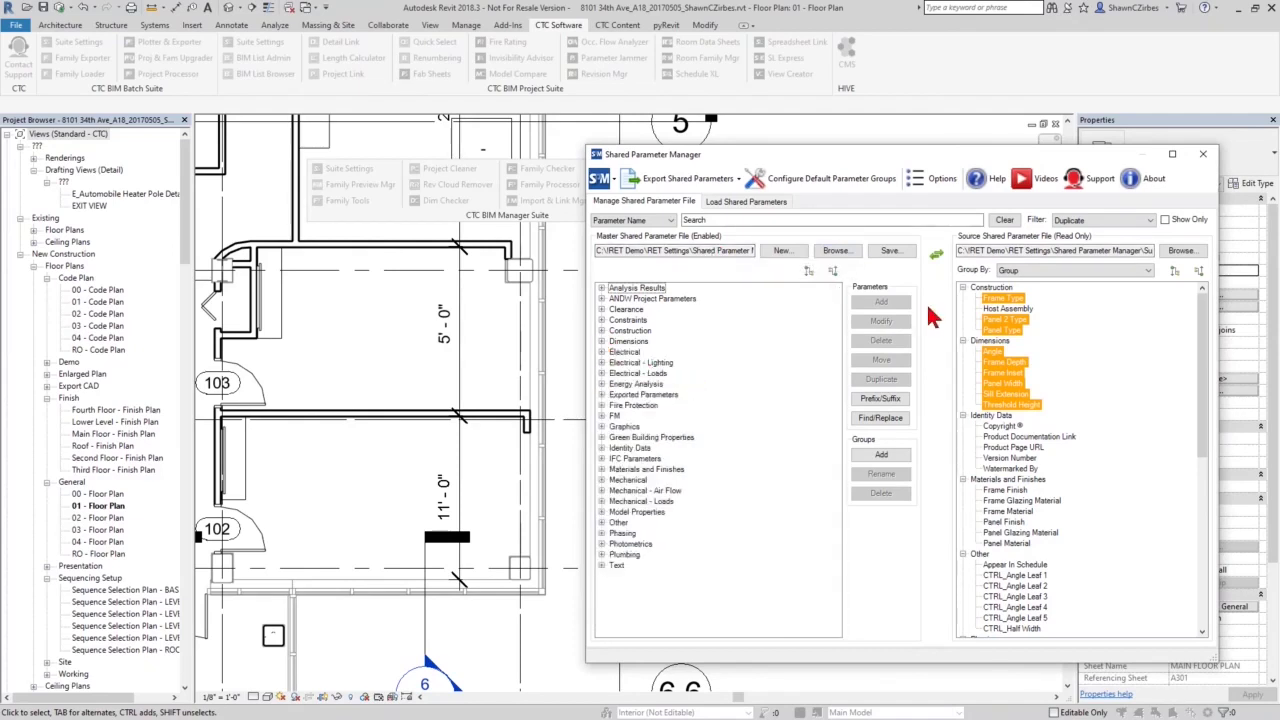
click(1082, 221)
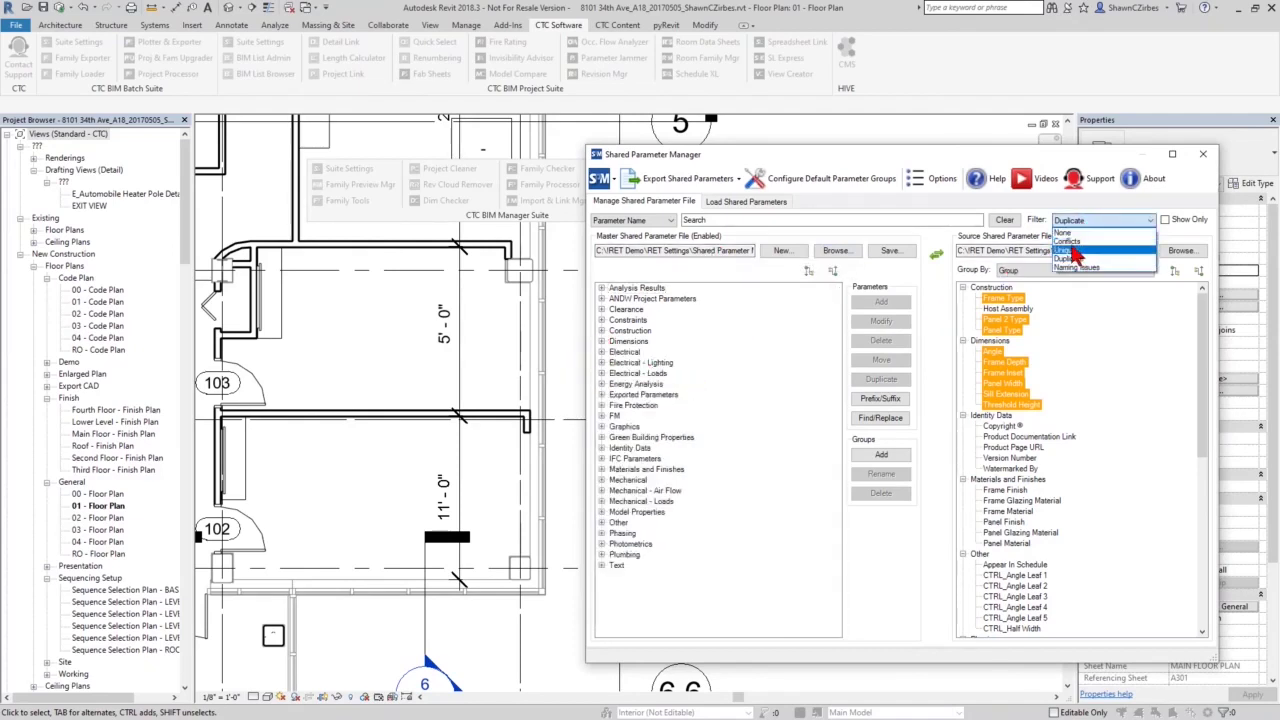
click(1078, 260)
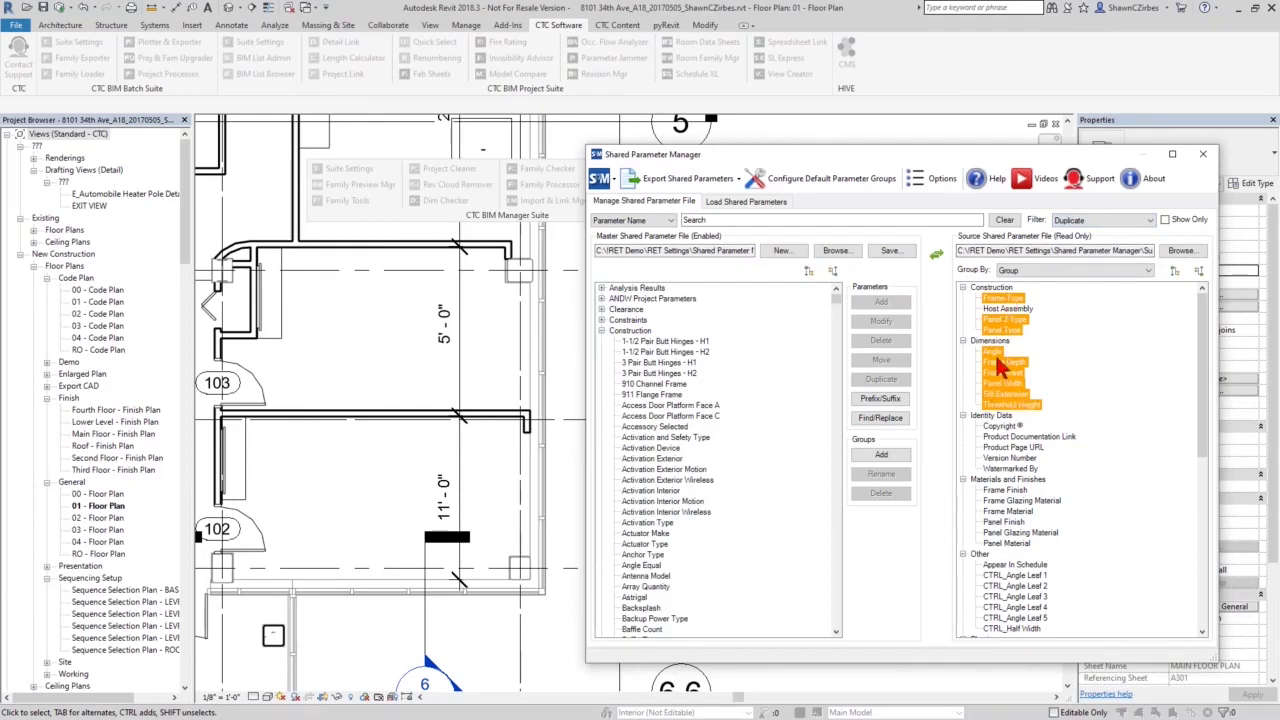
click(1184, 220)
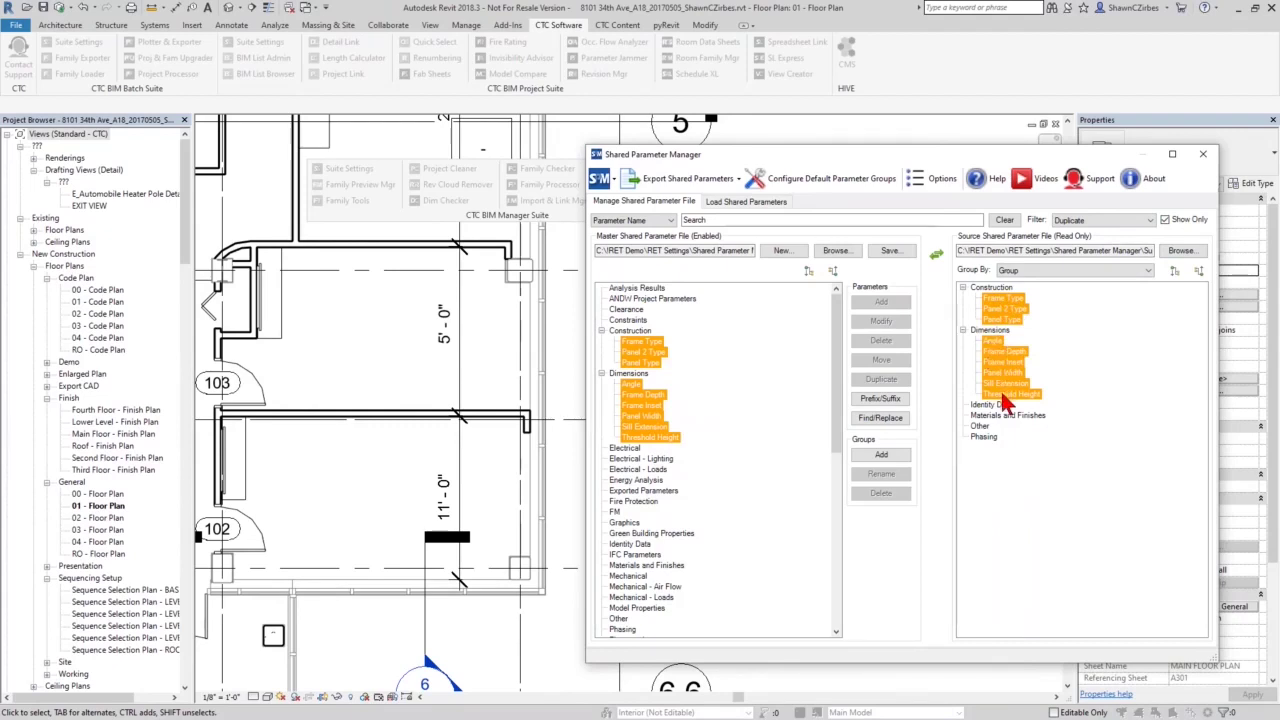
Compare the unique parameters in both files and switch the filter to Conflicts
click(1073, 221)
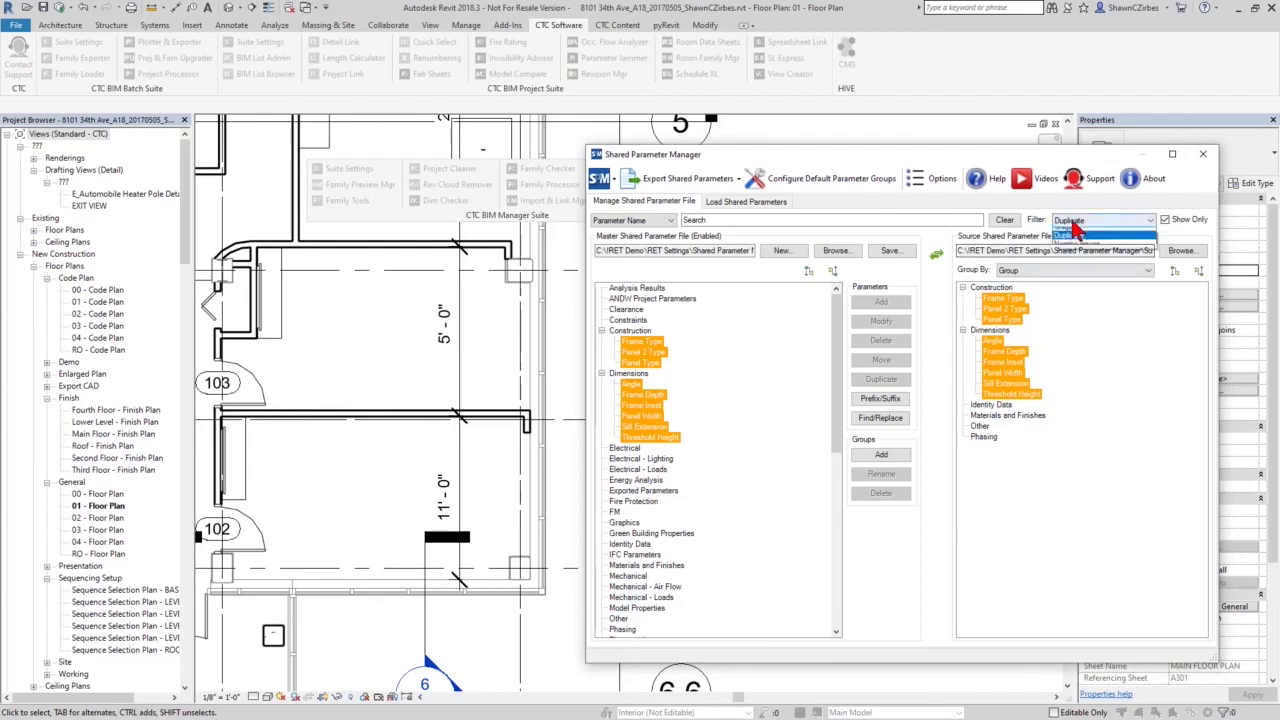
click(1070, 250)
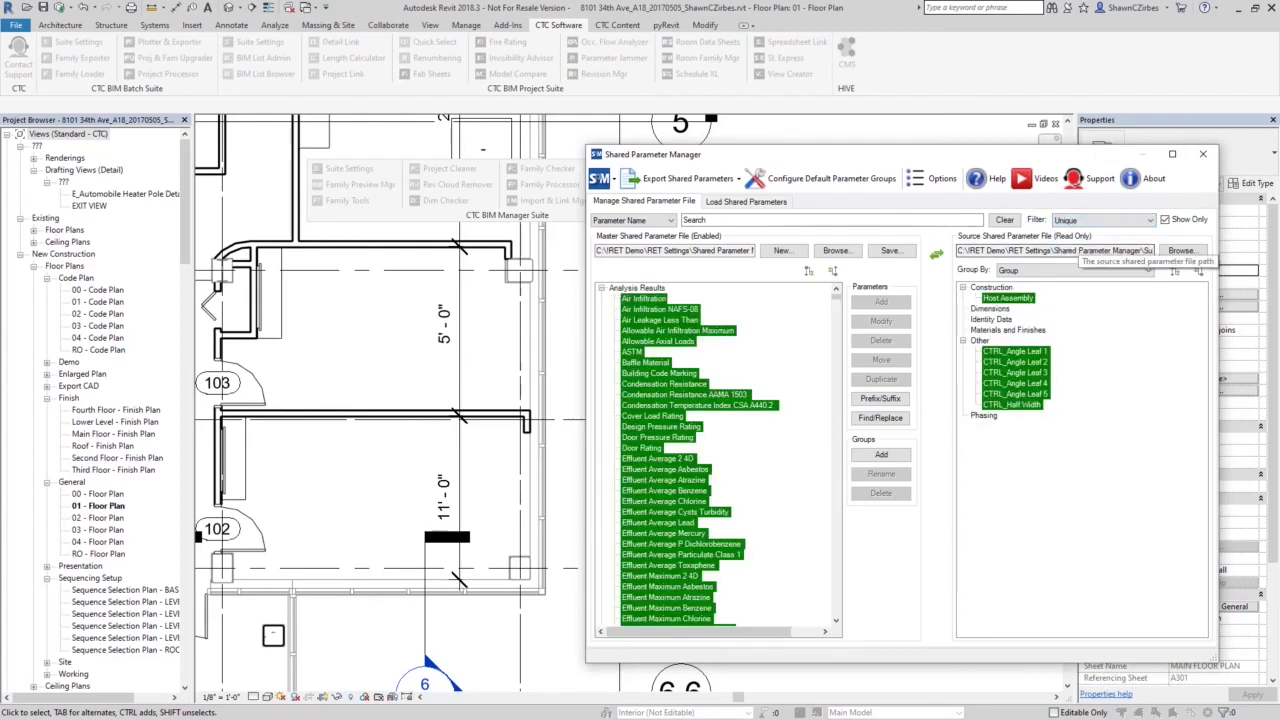
click(1098, 220)
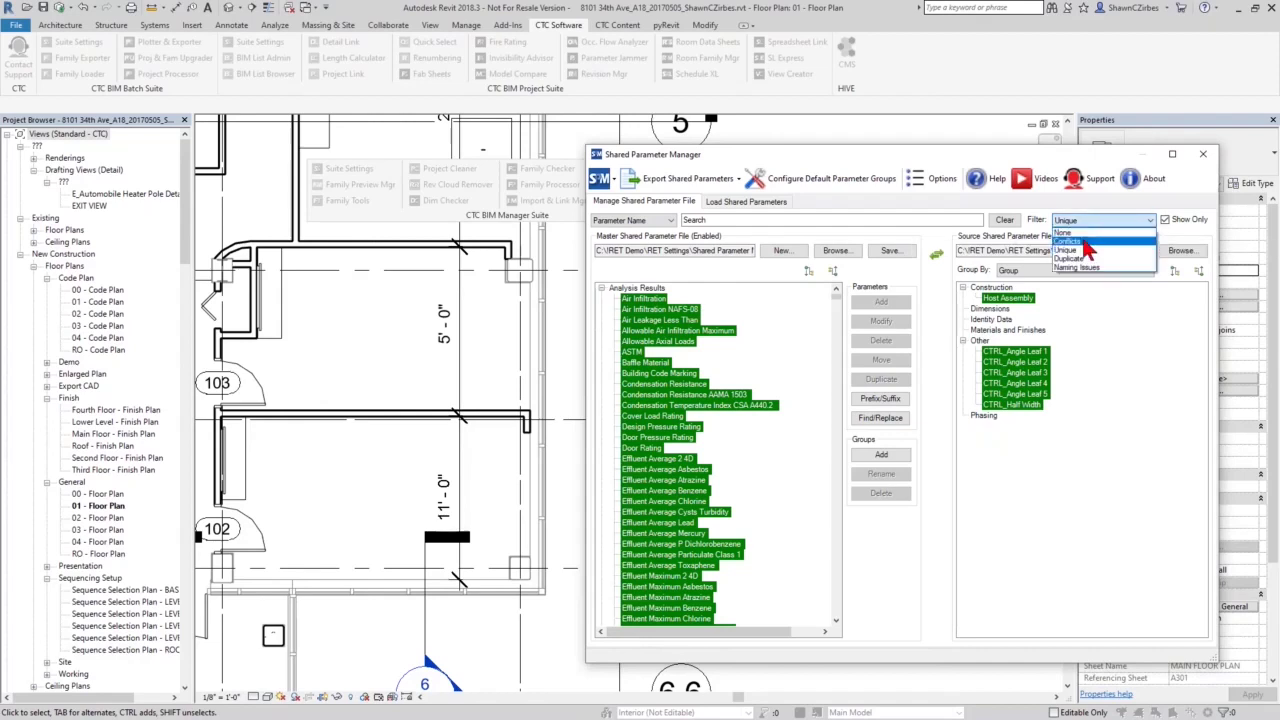
click(1084, 243)
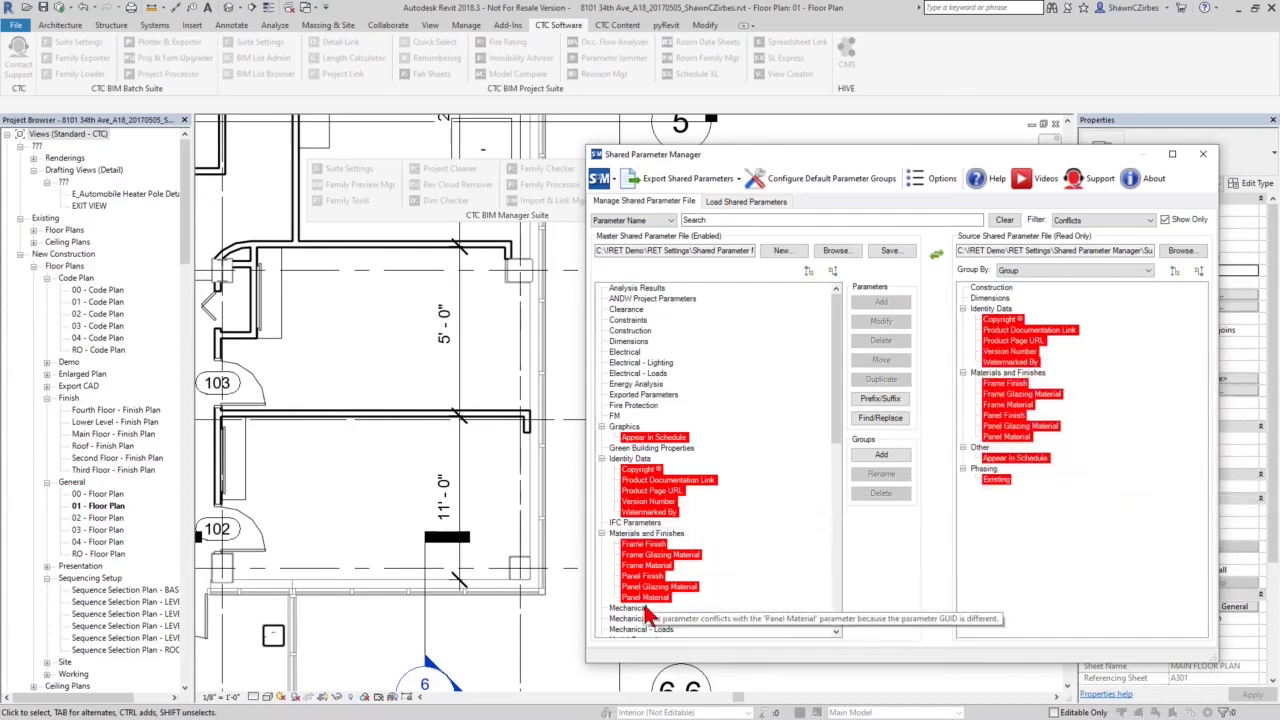
Delete all conflicting parameters in the Graphics, Identity Data, and Materials and Finishes groups from the master file
click(650, 439)
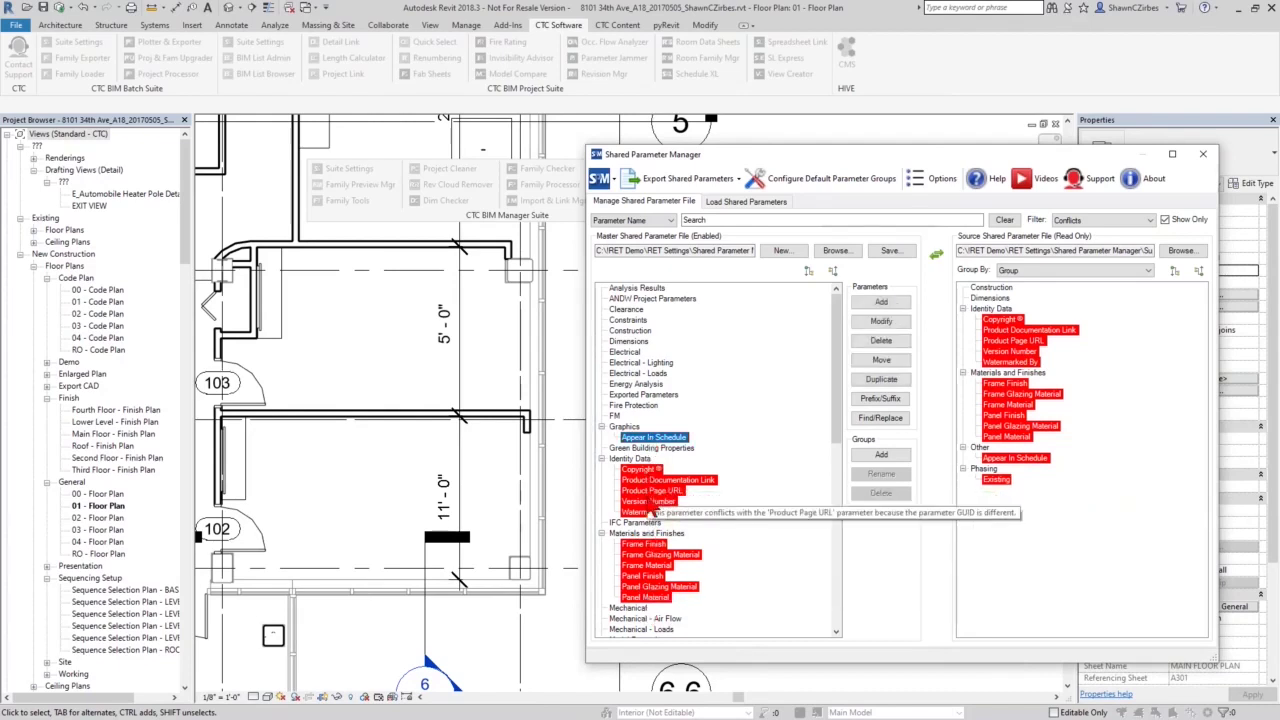
shift+click(645, 597)
ctrl+click(650, 448)
ctrl+click(630, 458)
ctrl+click(635, 522)
ctrl+click(645, 533)
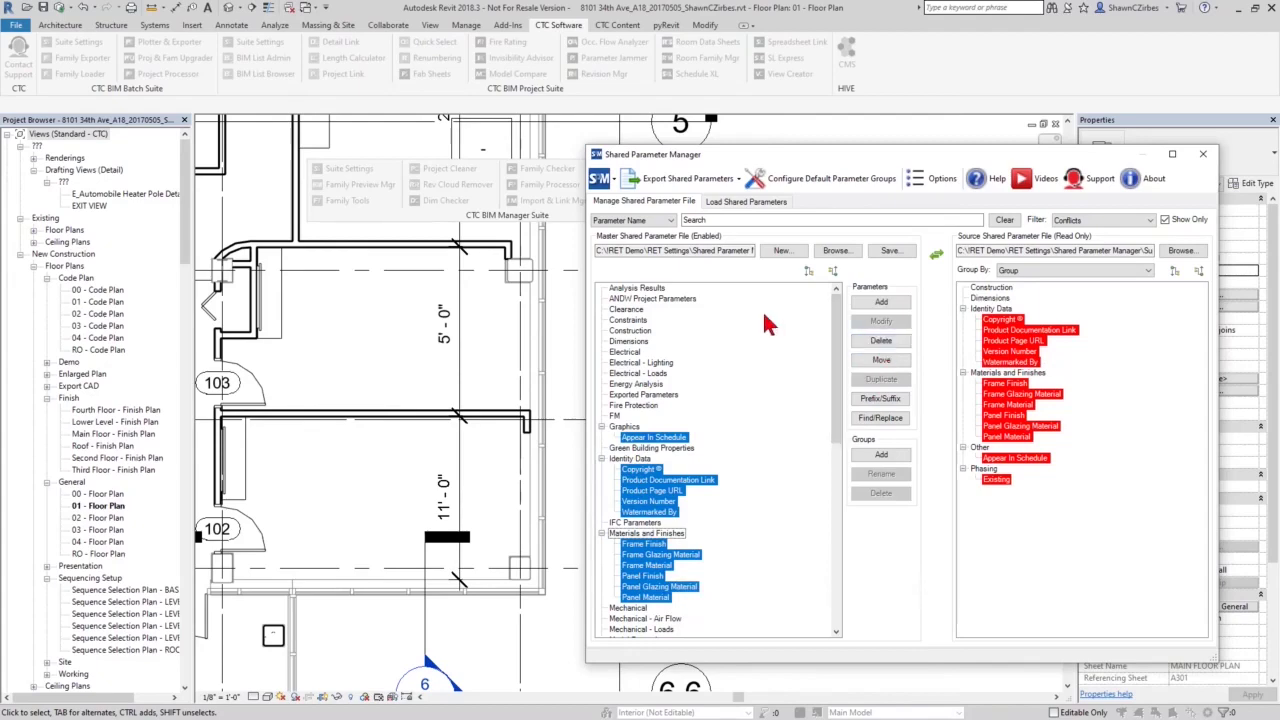
click(864, 341)
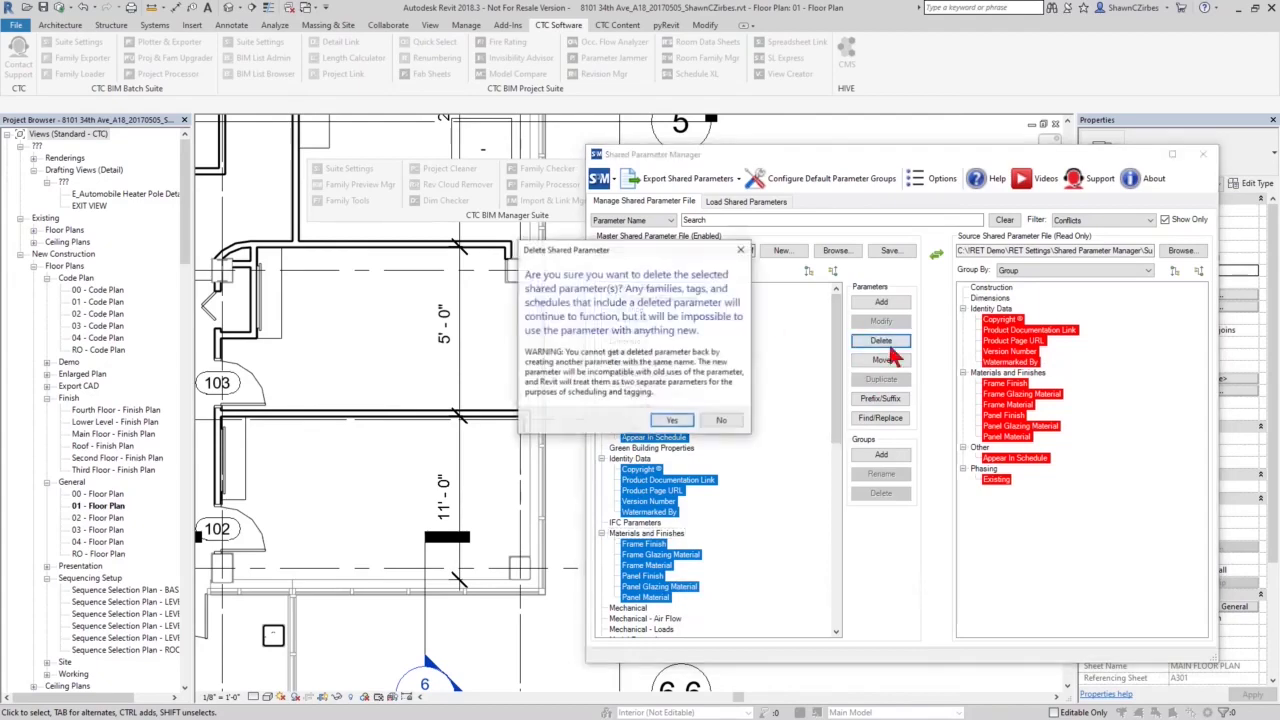
click(674, 420)
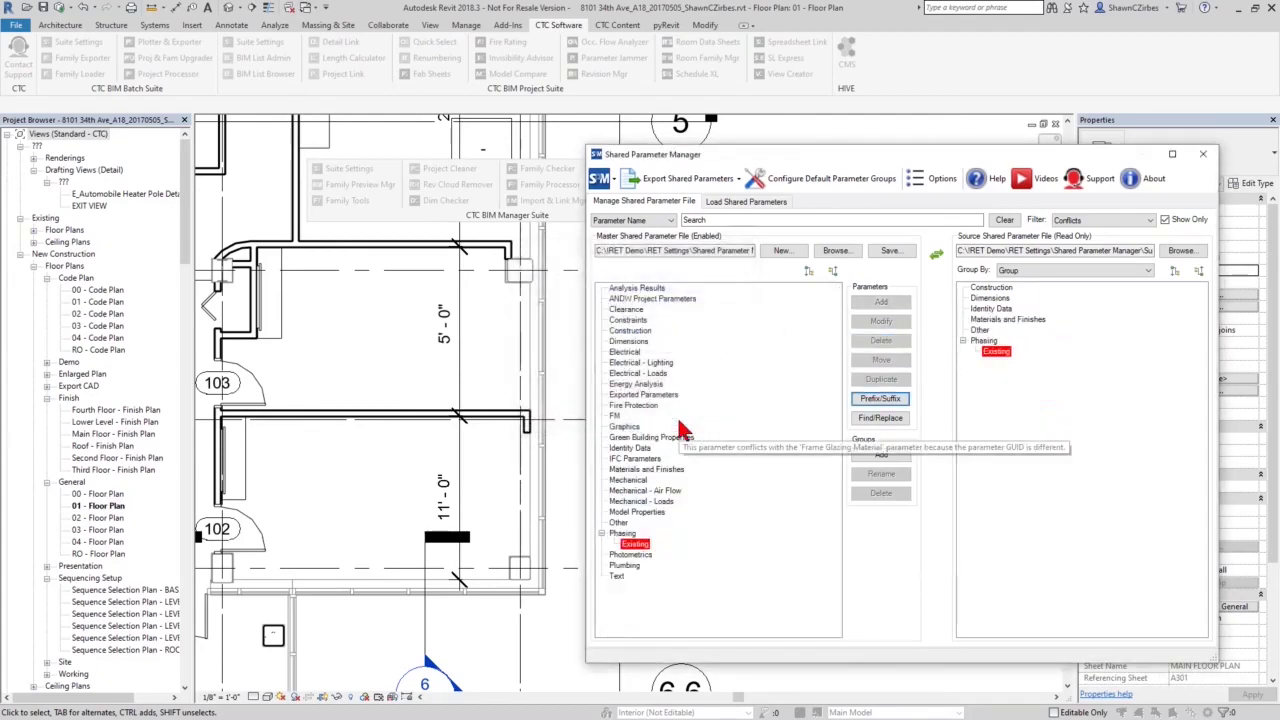
Delete the conflicting Existing parameter from the master file's Phasing group
click(636, 544)
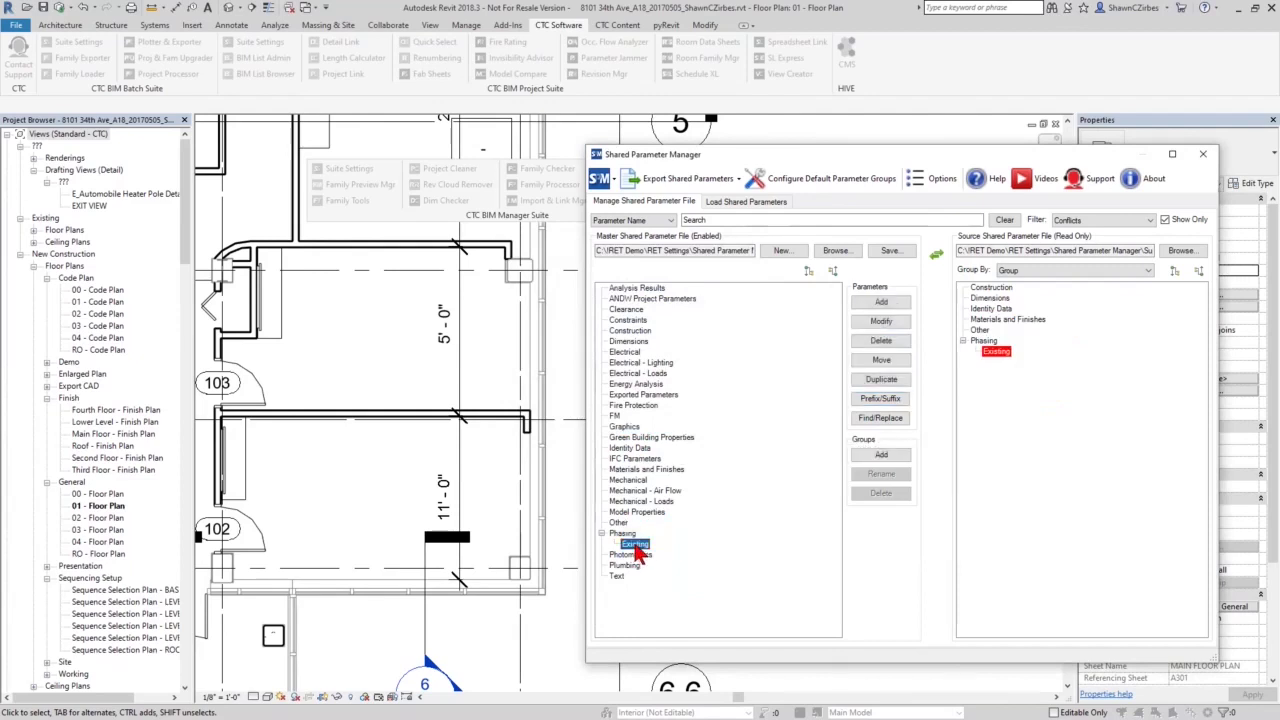
click(880, 341)
click(672, 420)
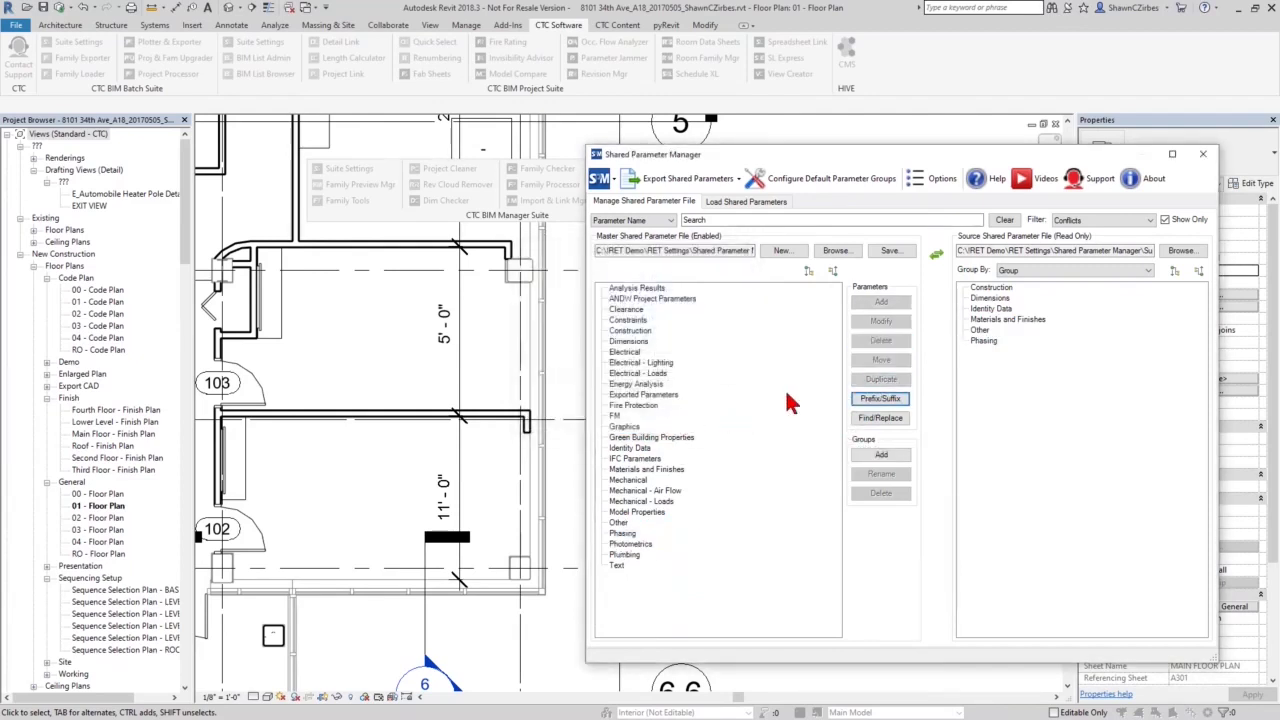
Set the filter to Unique and collapse all groups in the master file
click(1082, 222)
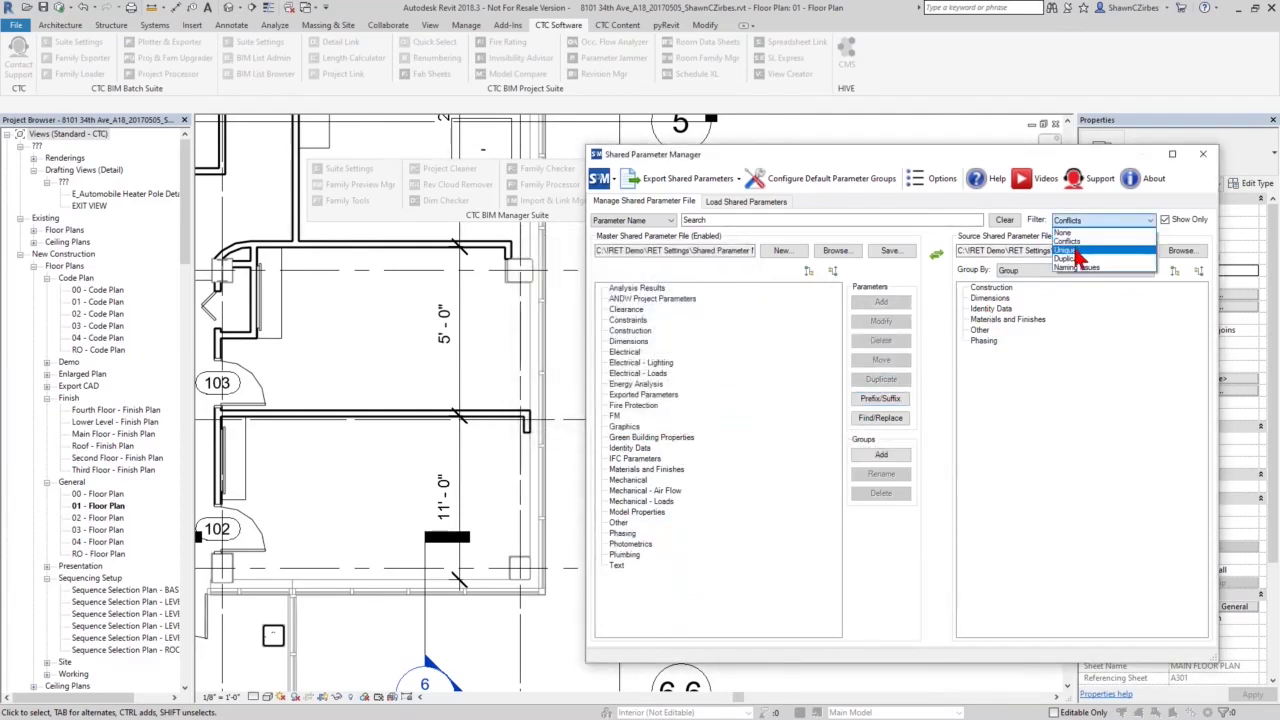
click(1078, 240)
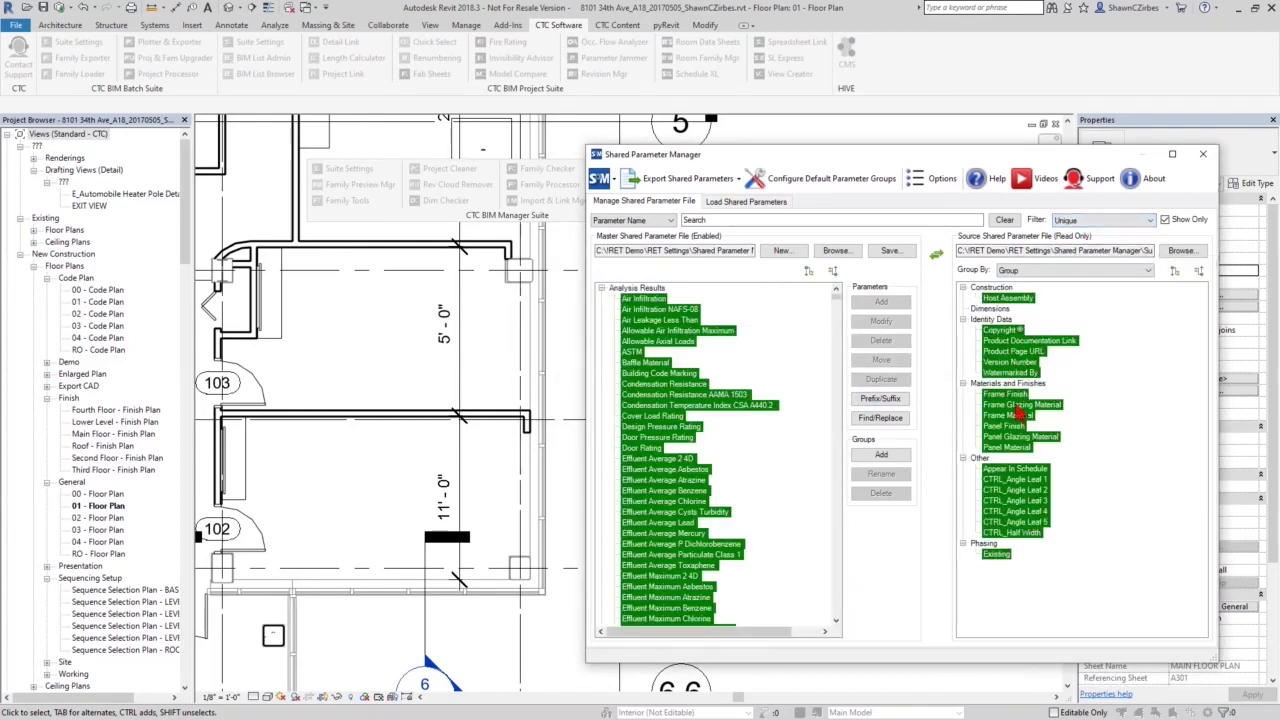
click(833, 273)
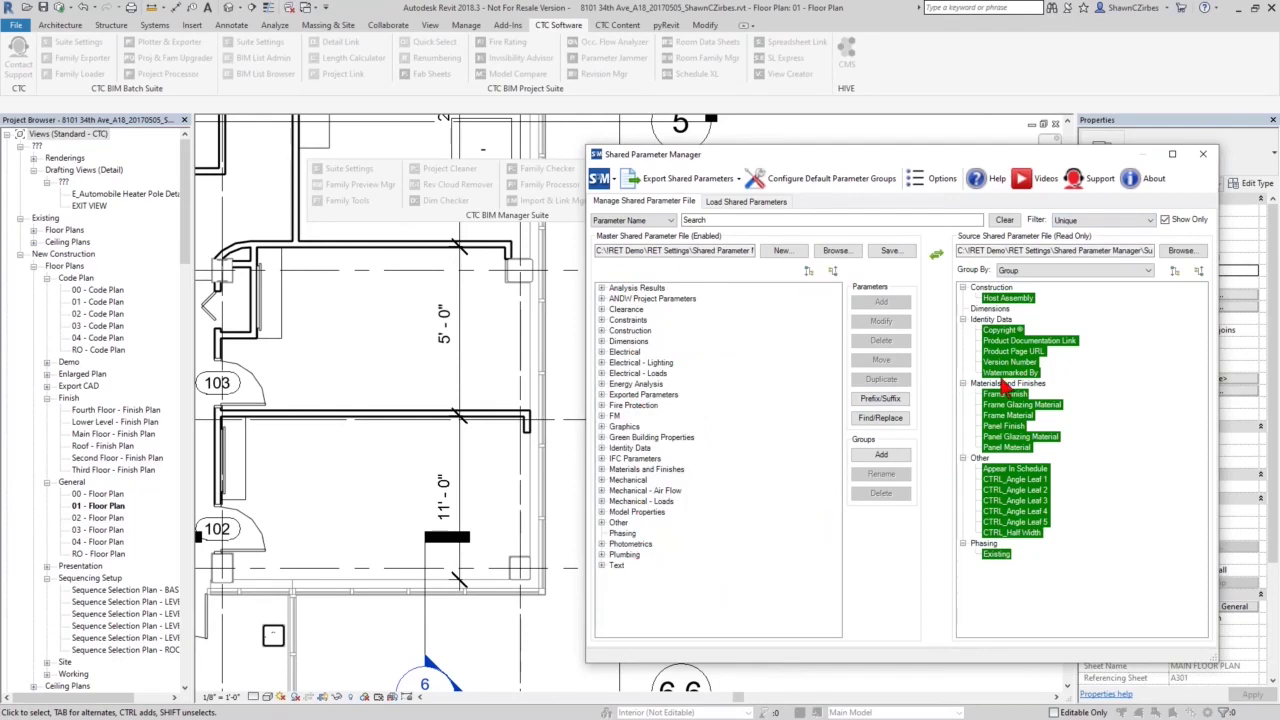
Copy all unique Identity Data parameters, from Copyright to Watermarked By, from the source file into the master's Identity Data group
click(1007, 299)
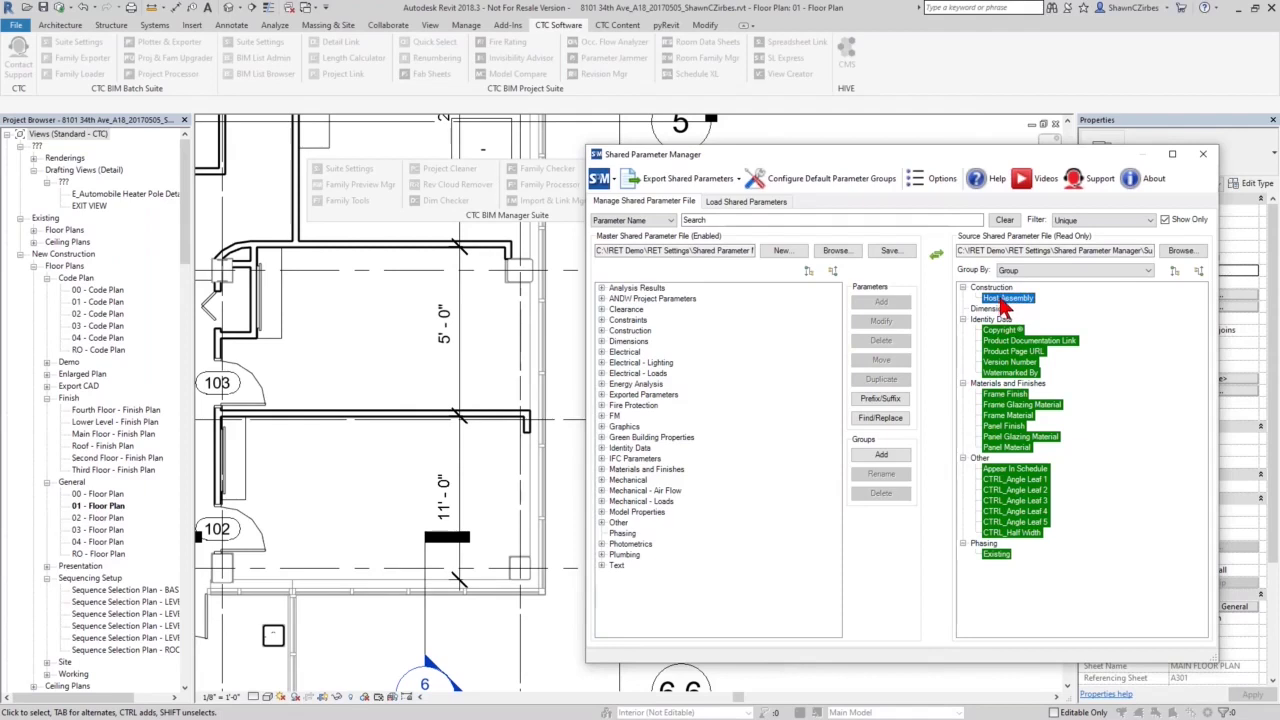
ctrl+click(1003, 330)
shift+click(1008, 371)
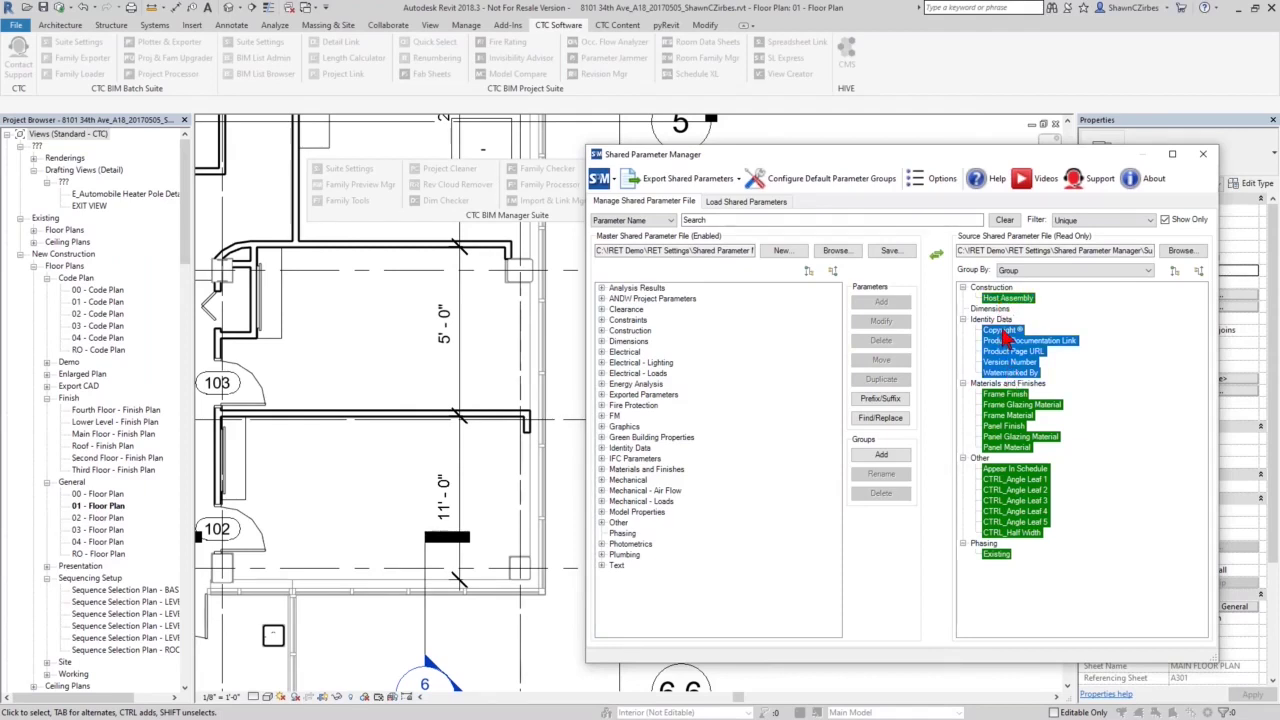
drag(854, 392, 647, 460)
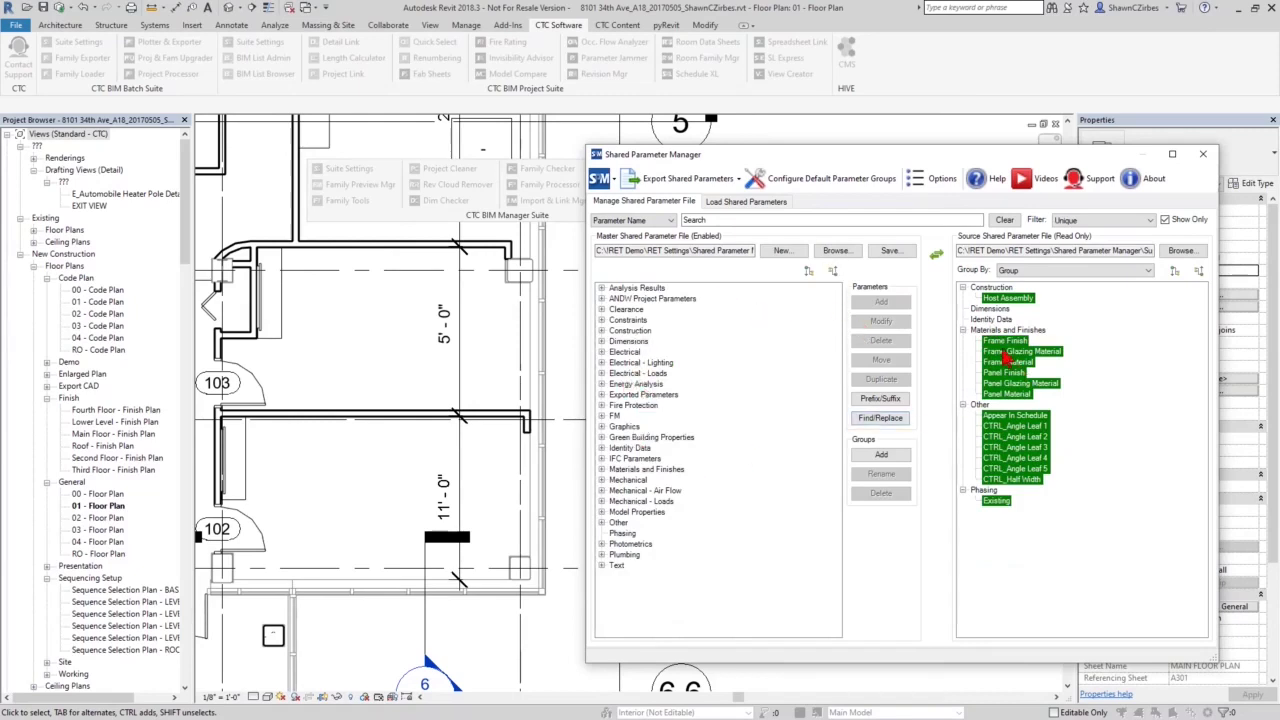
Copy the unique Materials and Finishes parameters and the unique Other parameters from the source file into the matching groups of the master file
click(1006, 343)
shift+click(1008, 394)
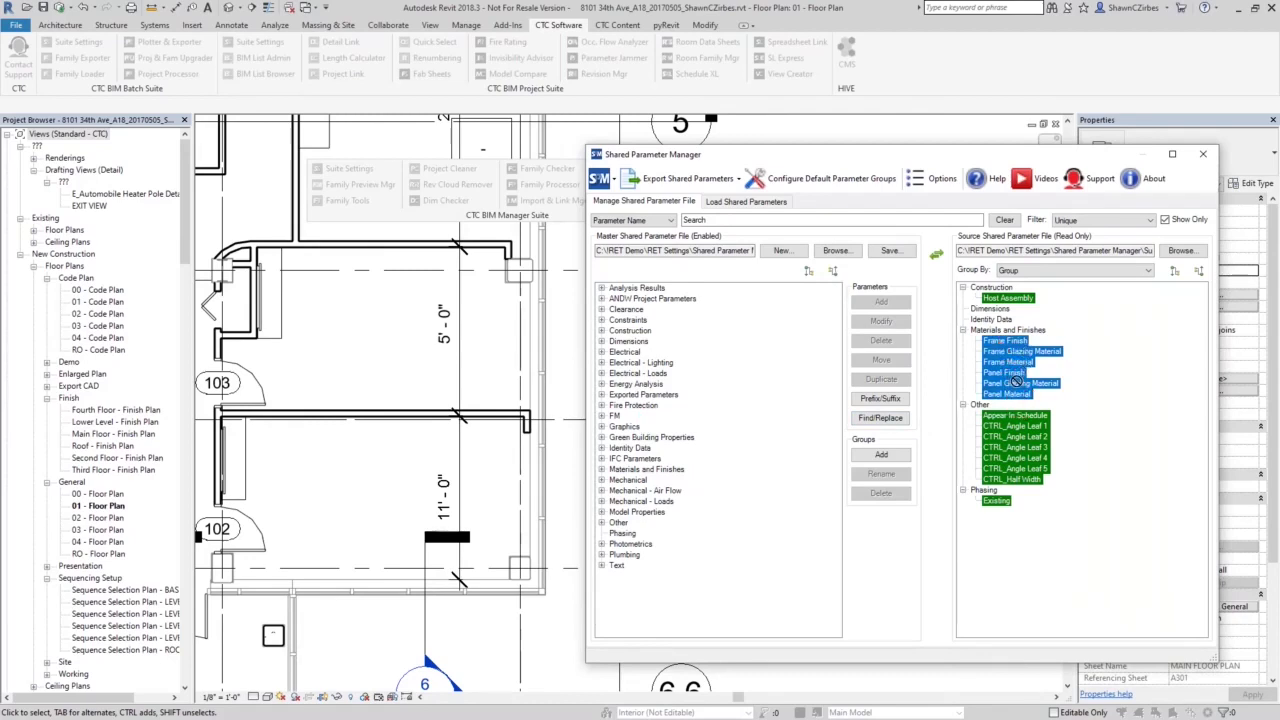
drag(648, 474, 650, 470)
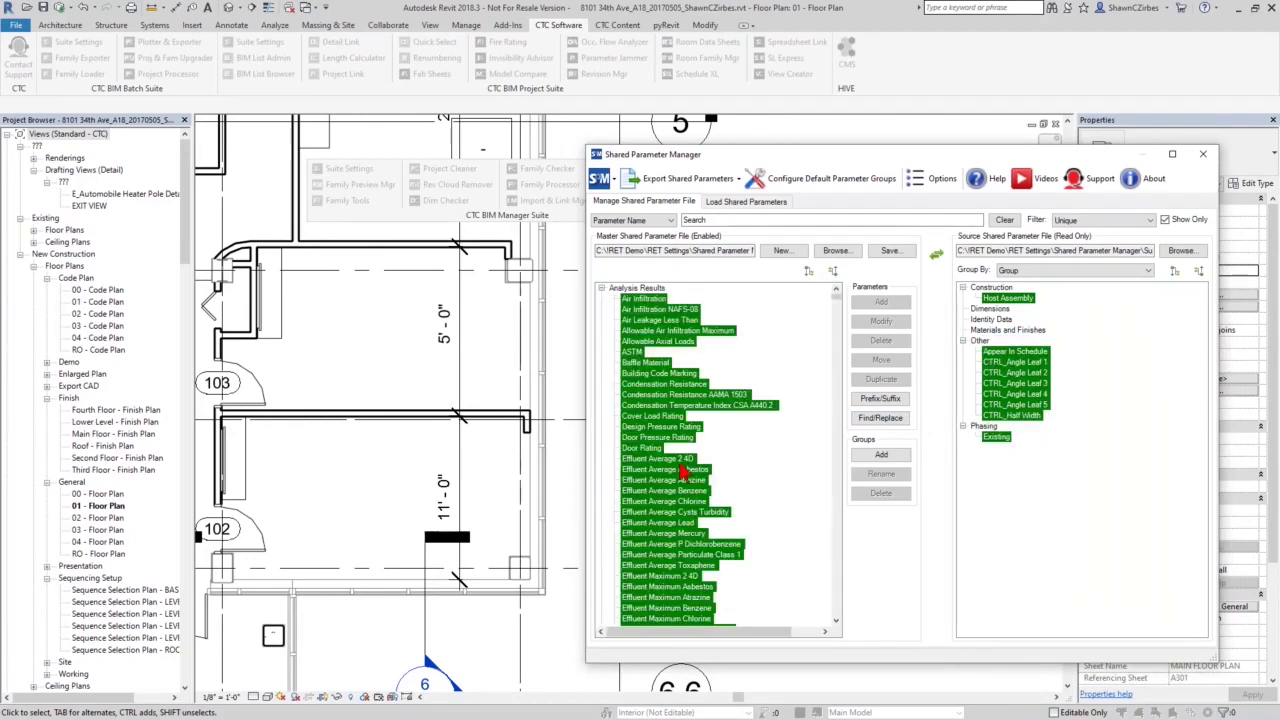
click(1017, 352)
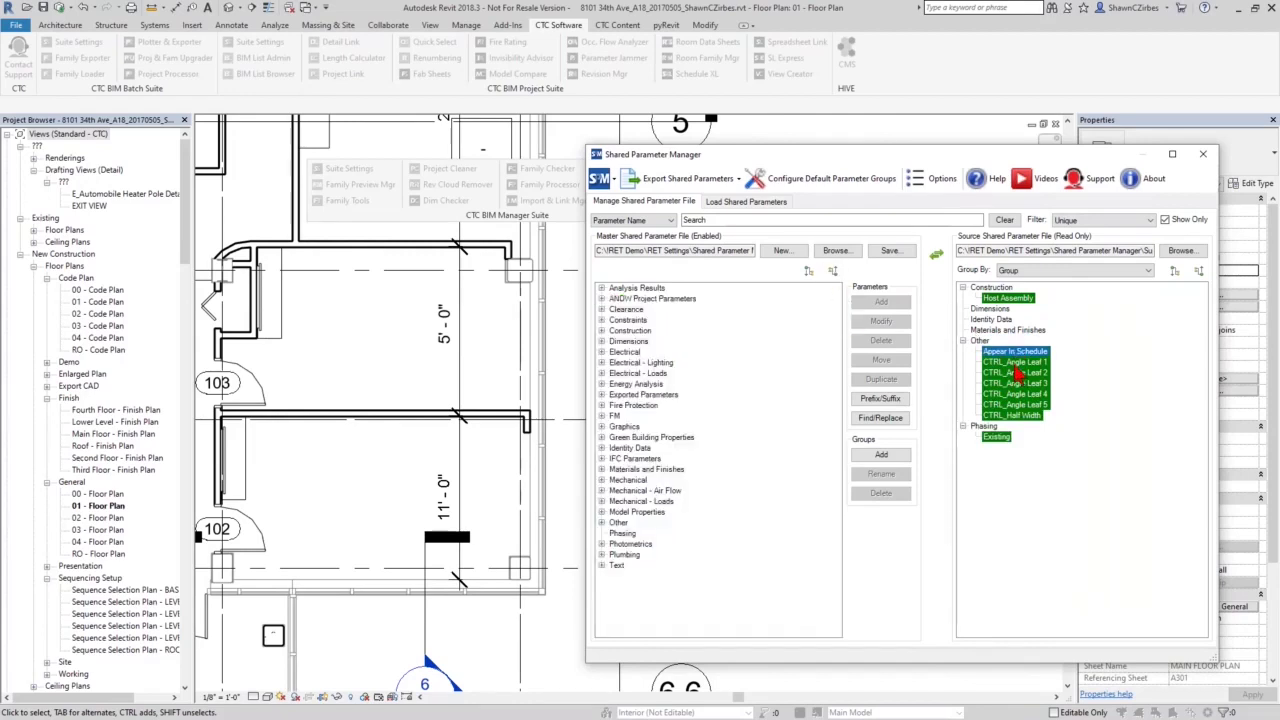
shift+click(1014, 414)
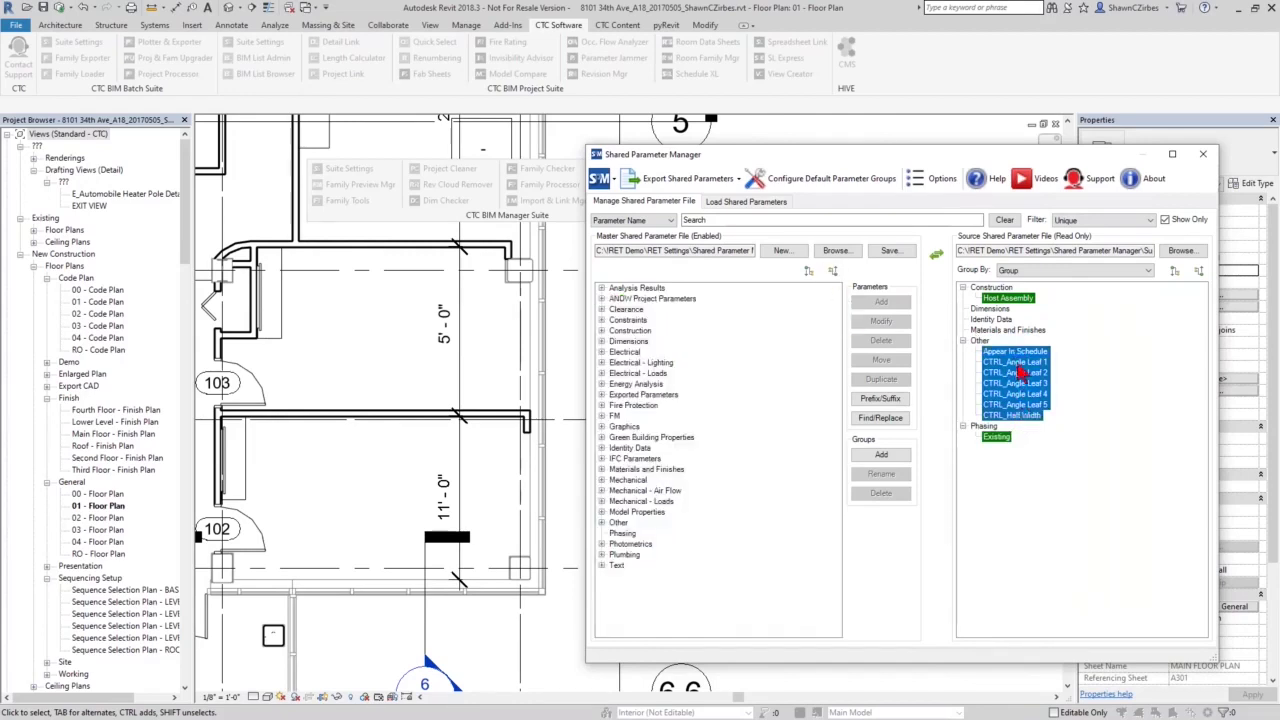
drag(1009, 351, 620, 527)
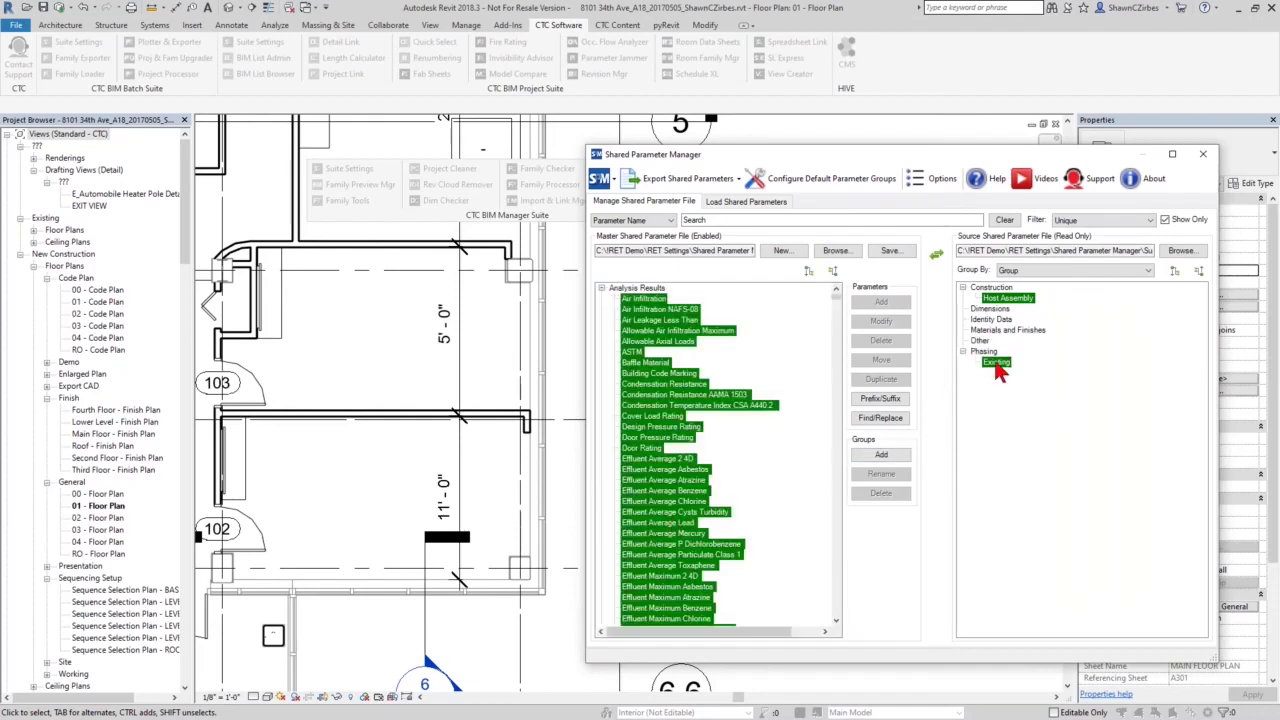
Copy the unique Existing parameter into the master file's Phasing group and Host Assembly into its Construction group
click(832, 271)
click(992, 365)
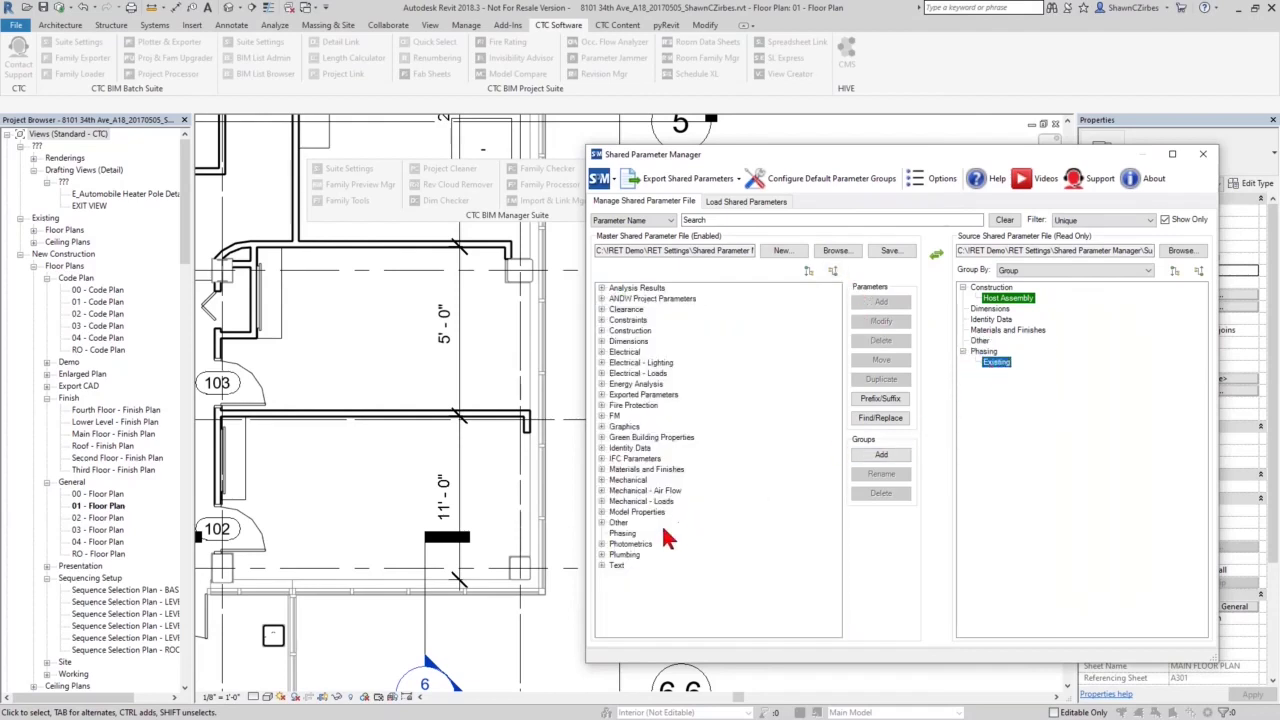
drag(868, 494, 628, 538)
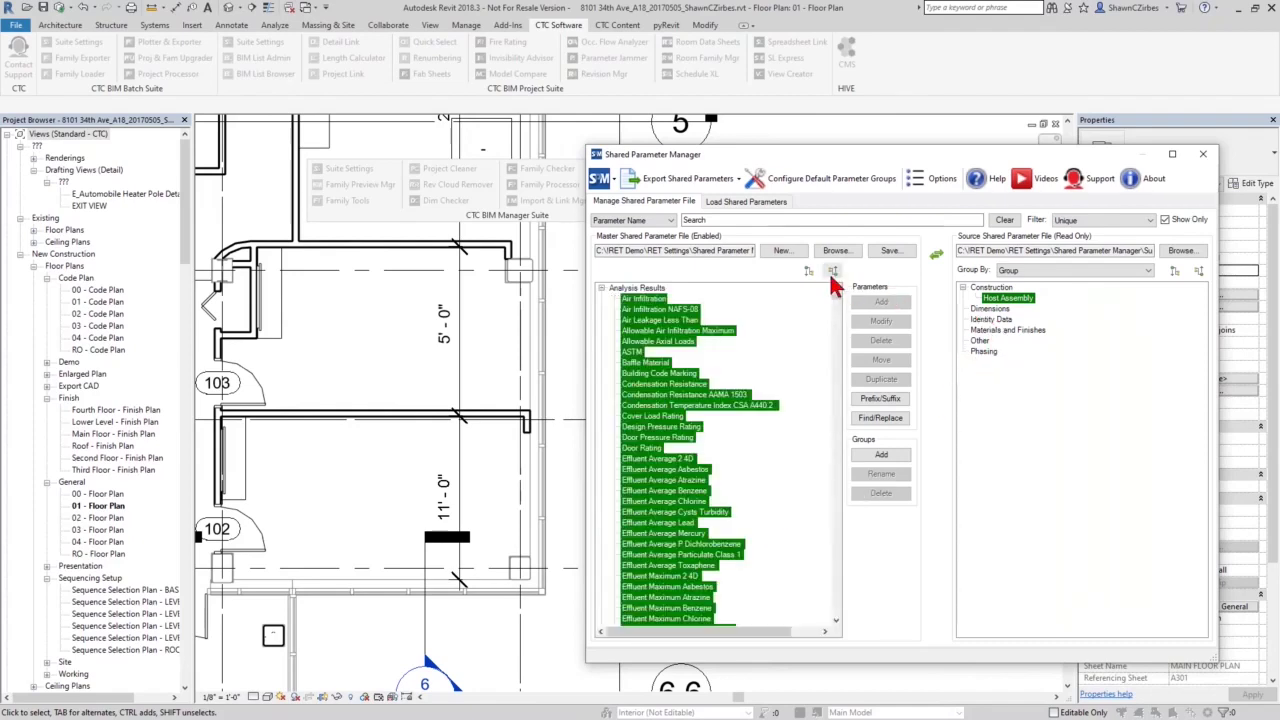
click(1010, 300)
drag(1008, 306, 865, 418)
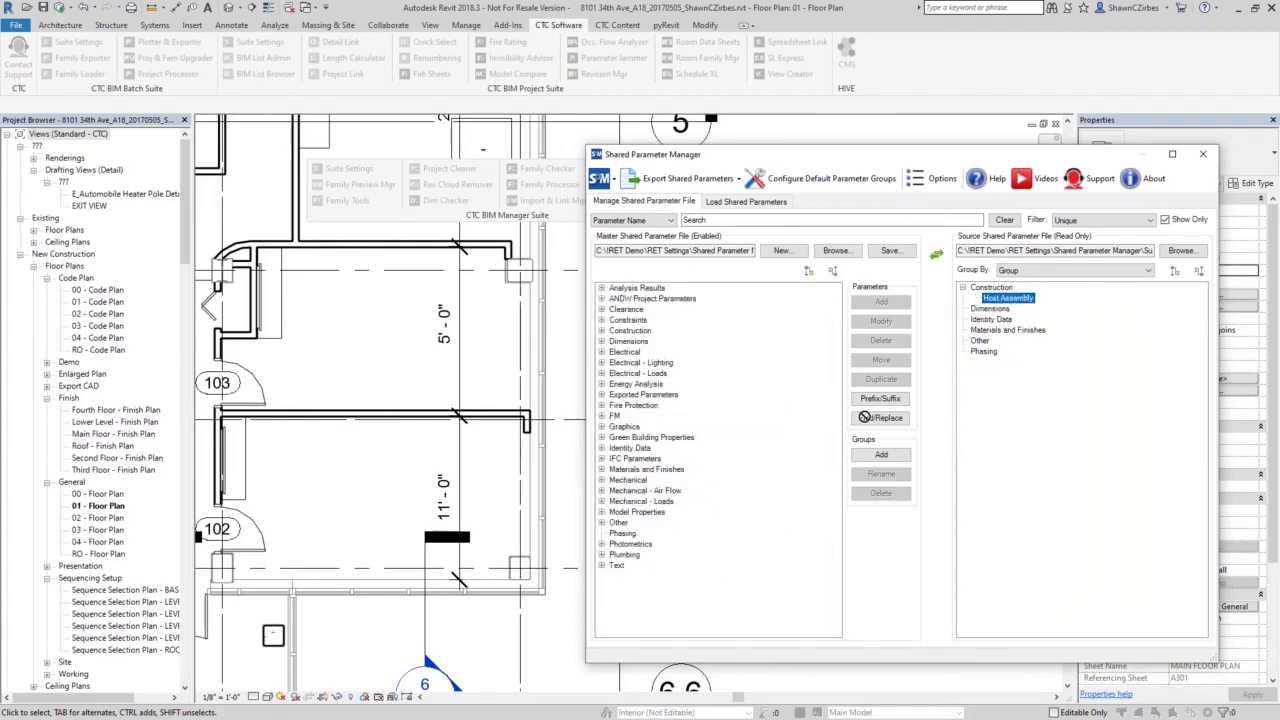
drag(760, 383, 636, 331)
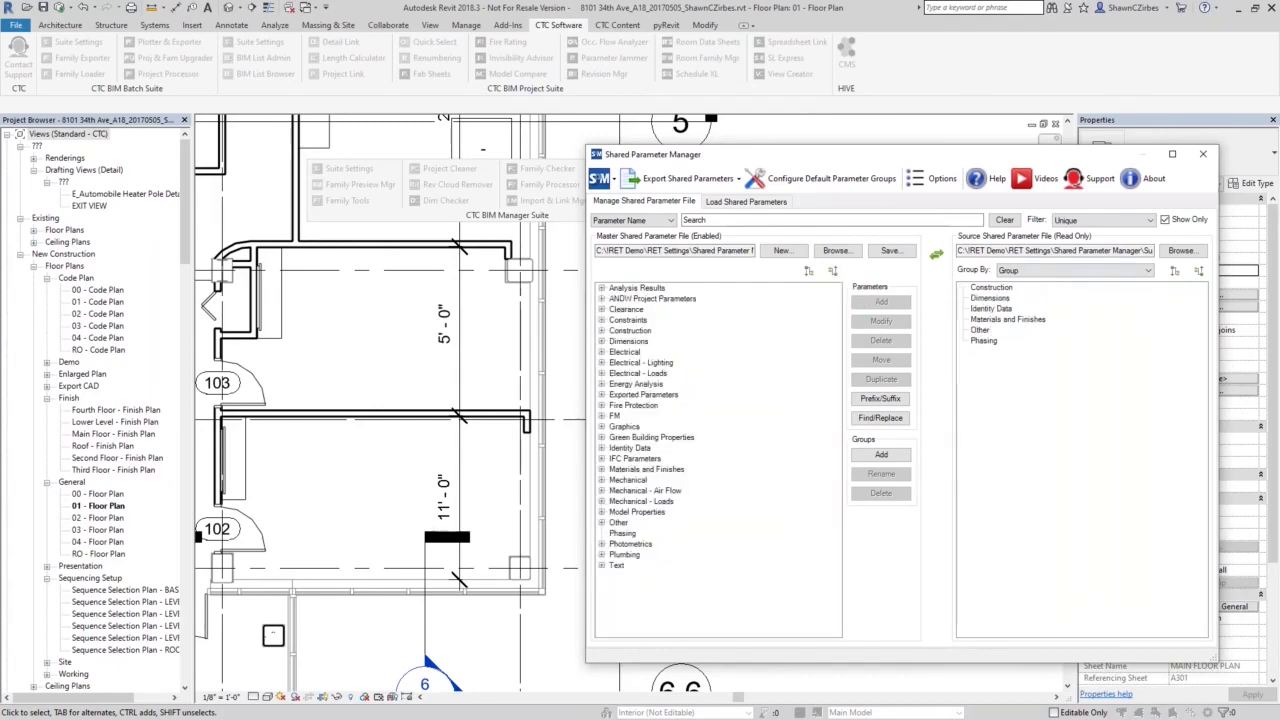
Turn off Show Only and filter for Duplicate to review the source file's parameters against the collapsed master groups
click(1165, 219)
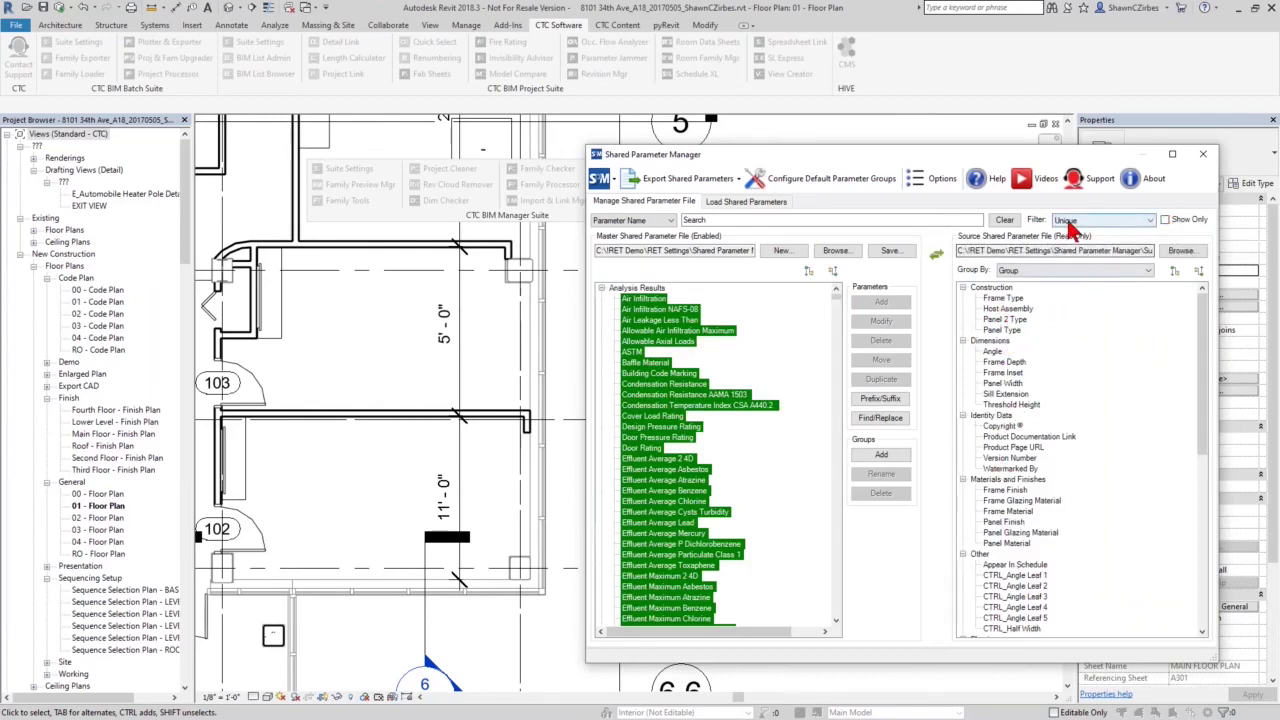
click(1148, 220)
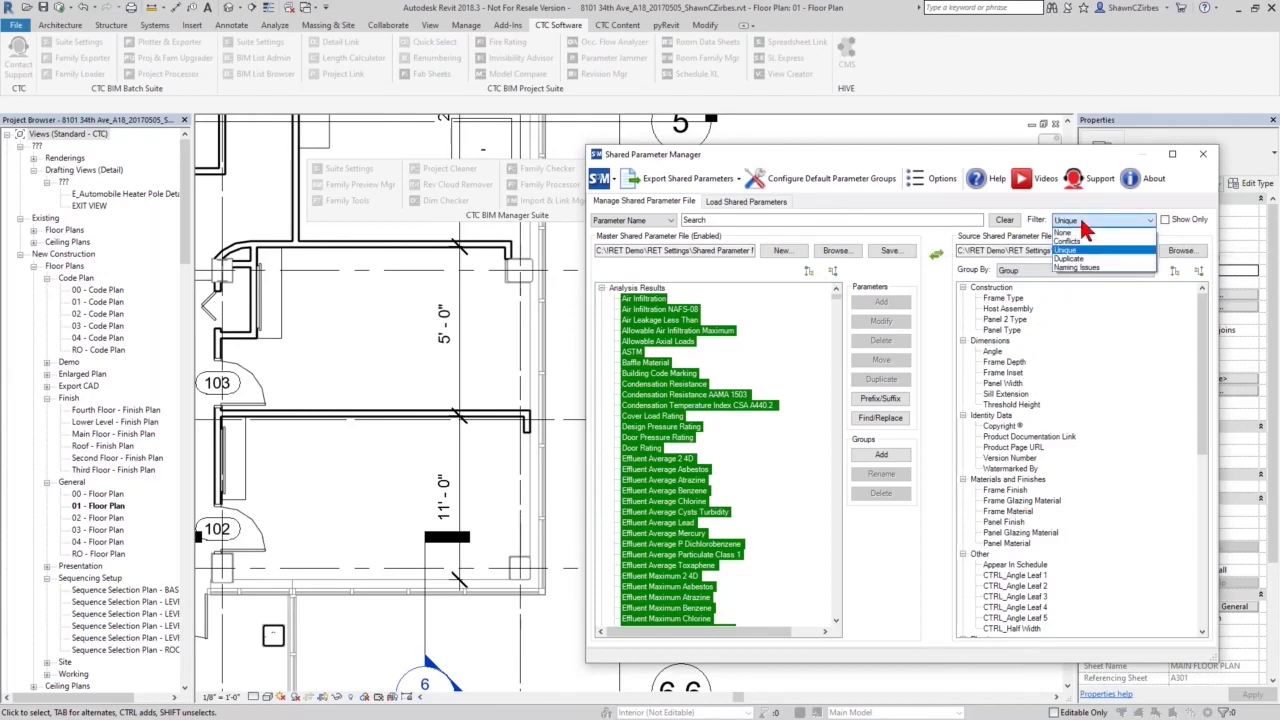
click(1080, 259)
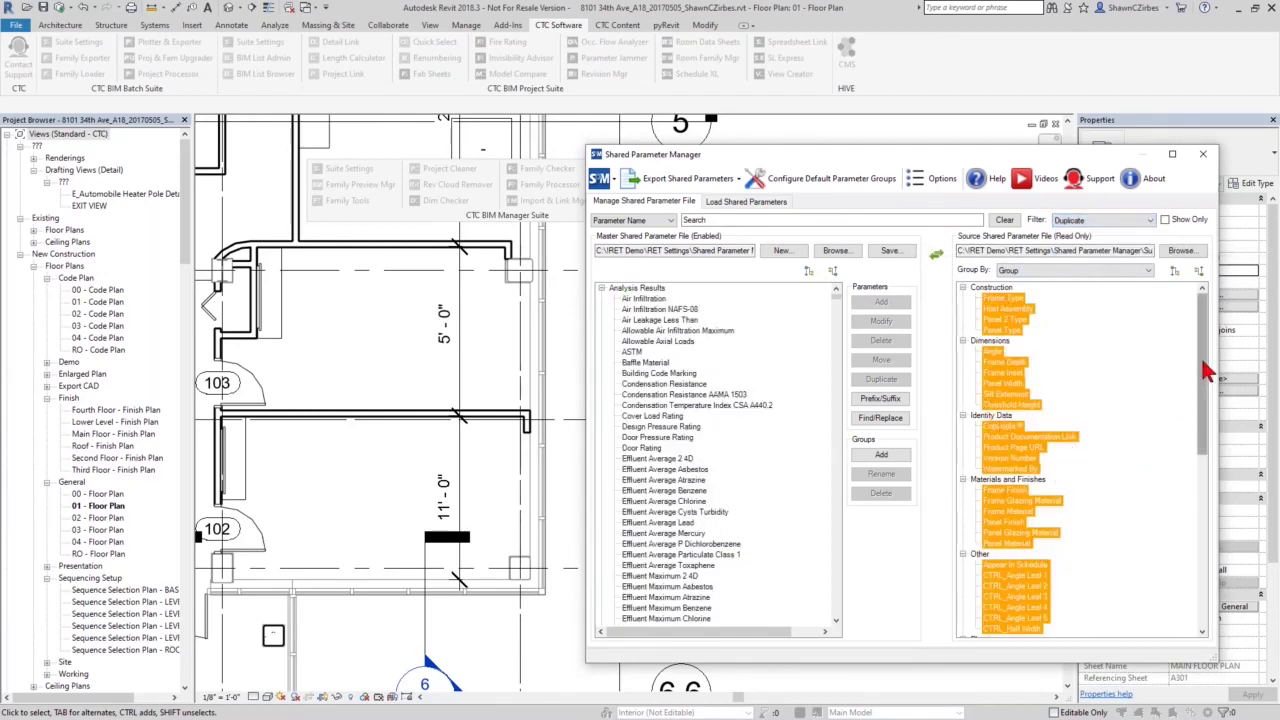
scroll(1210, 455, down, 5)
scroll(1210, 453, up, 3)
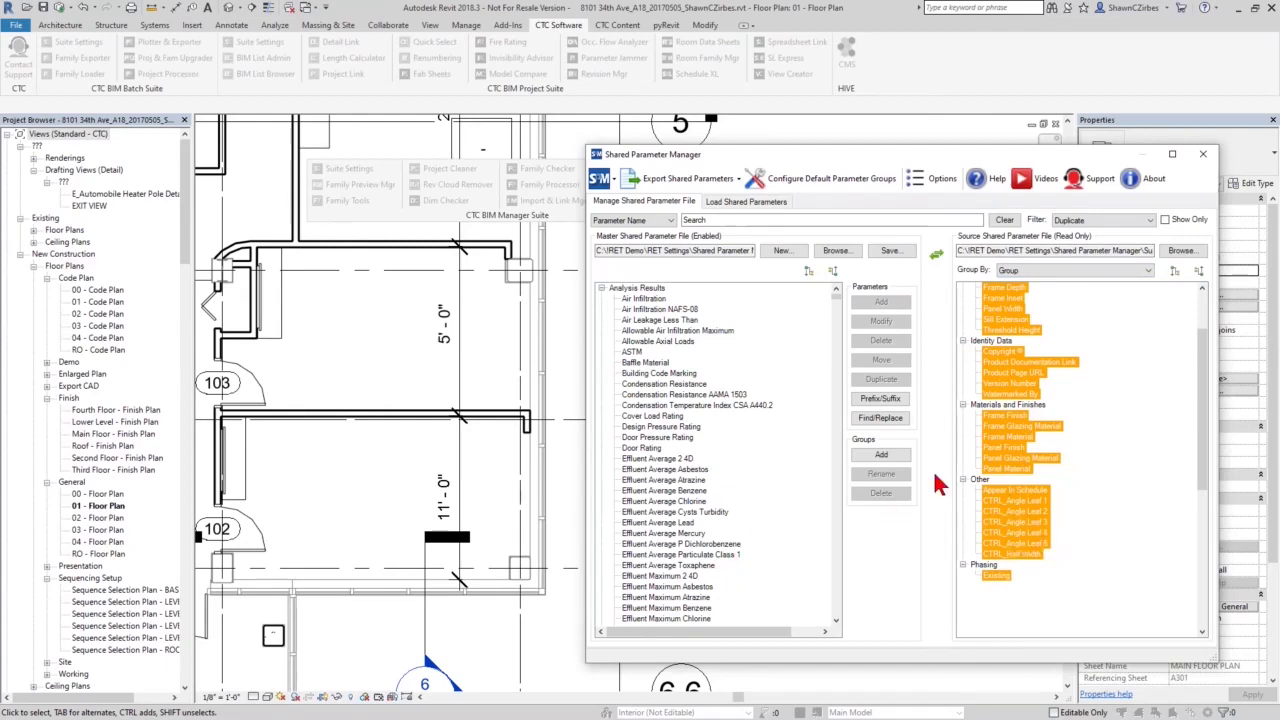
click(601, 288)
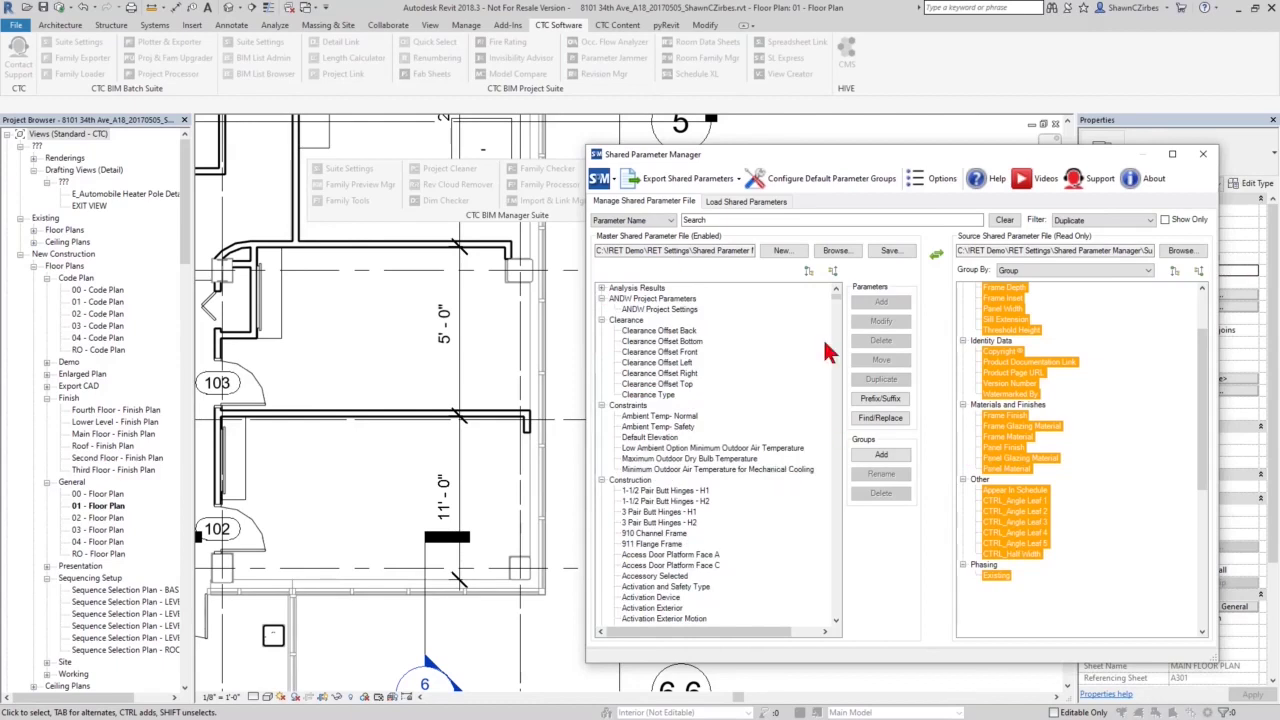
click(834, 271)
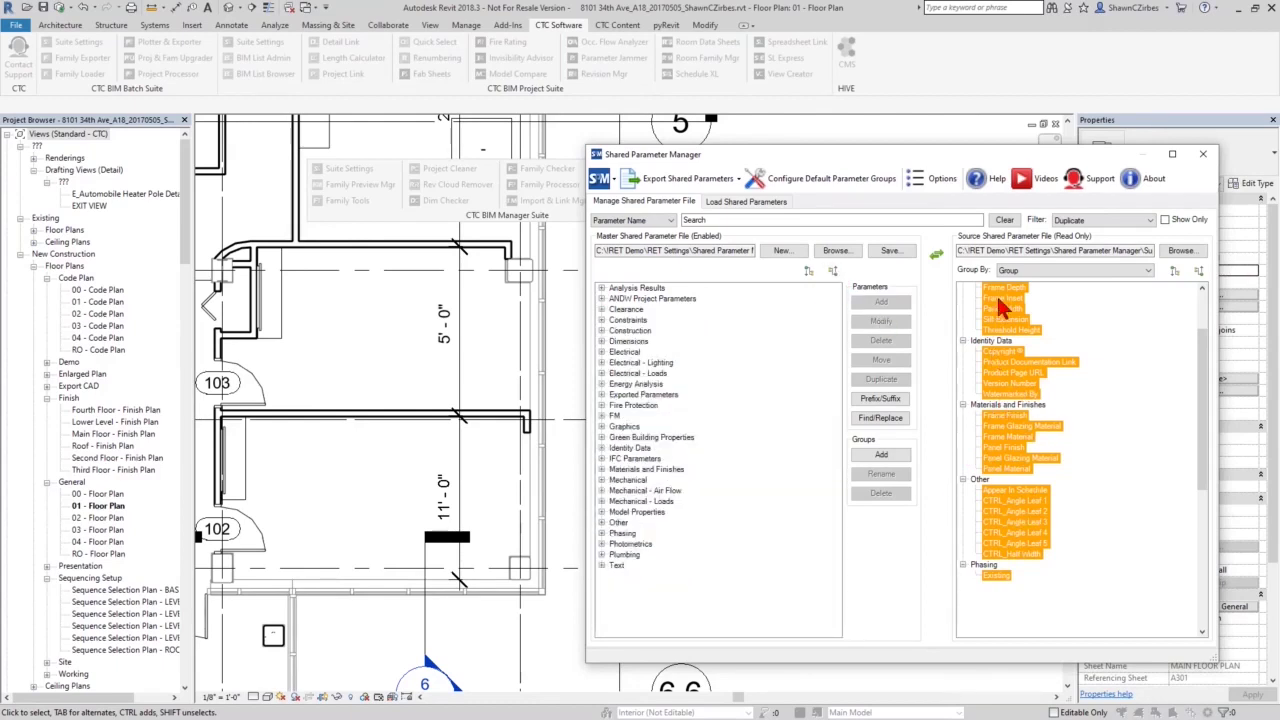
Set the filter to Conflicts, and close the Shared Parameter Manager without saving the master shared parameter file
click(1100, 220)
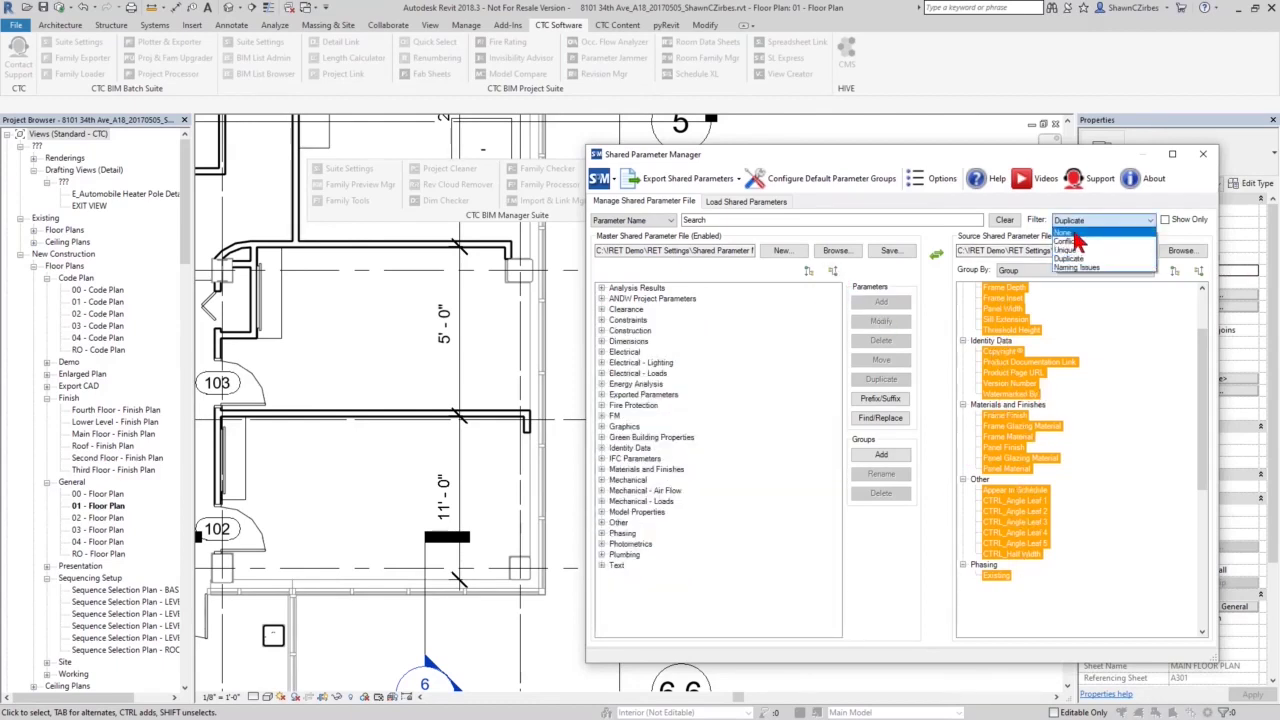
click(1080, 242)
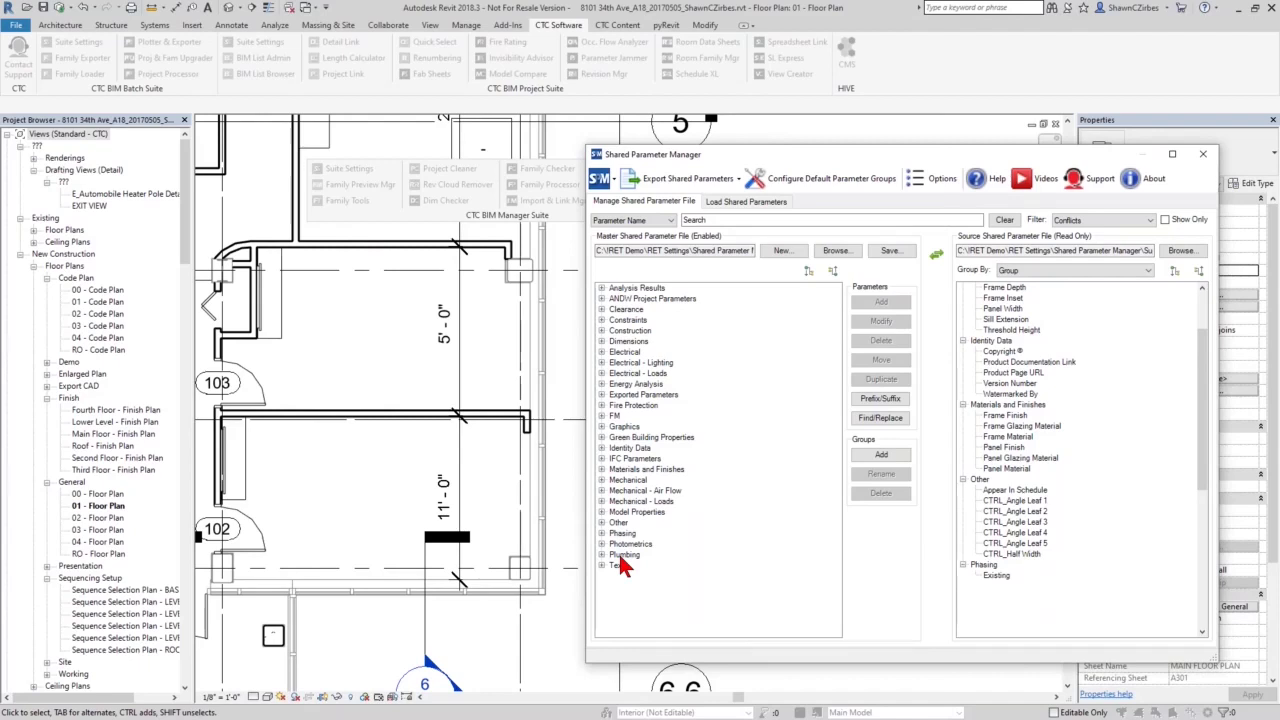
click(1204, 157)
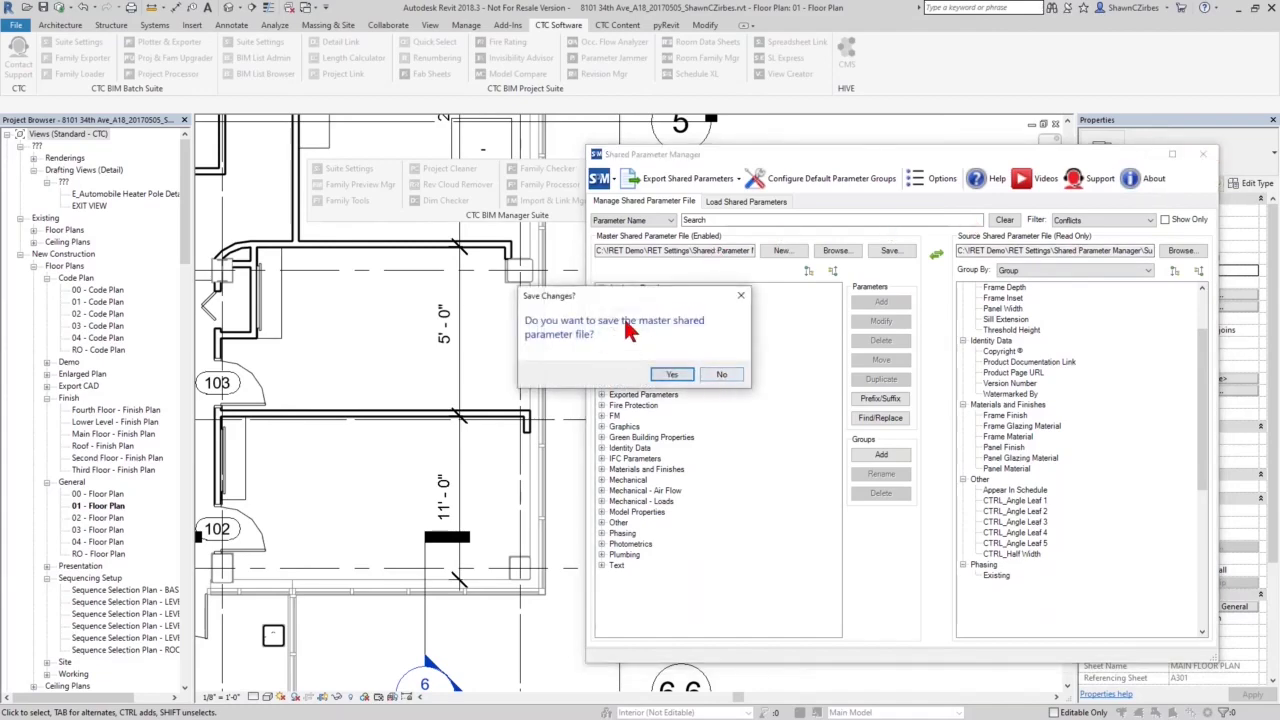
click(719, 377)
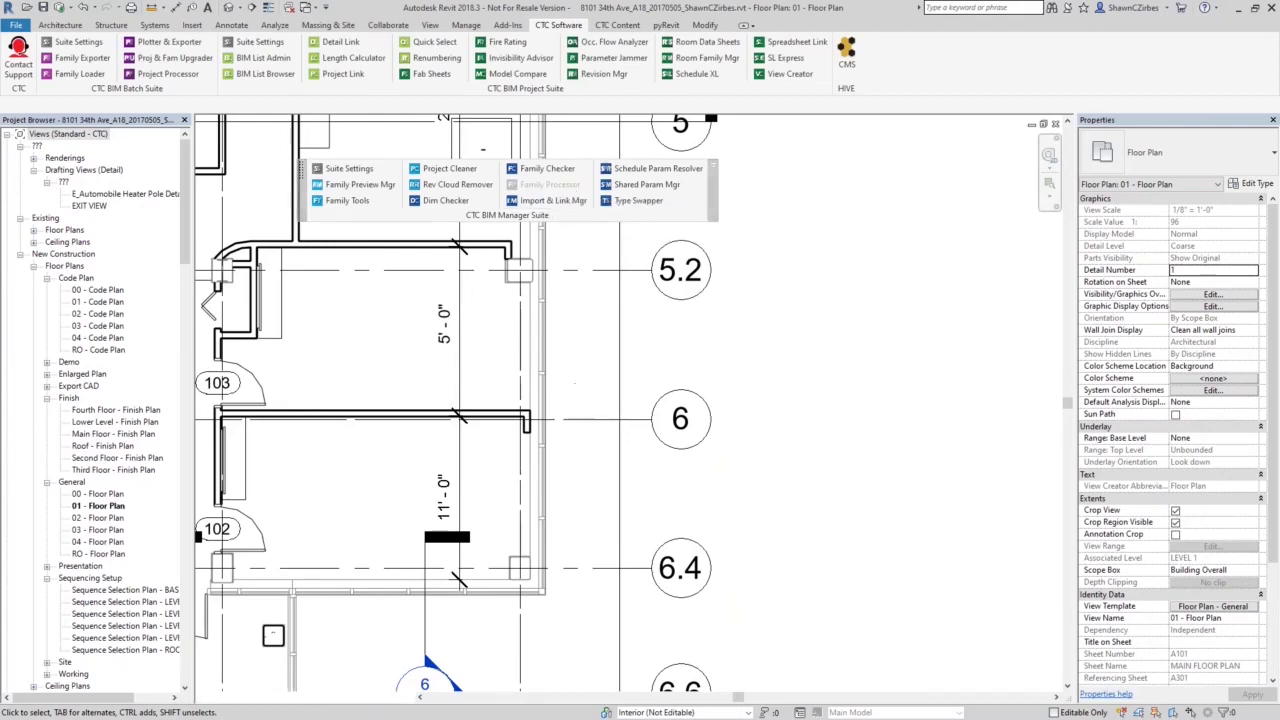
Find double door 143 in the 01 - Floor Plan view and select it to examine its properties
scroll(574, 385, down, 1)
middle_drag(590, 402, 777, 609)
middle_drag(594, 517, 795, 670)
middle_drag(345, 265, 819, 640)
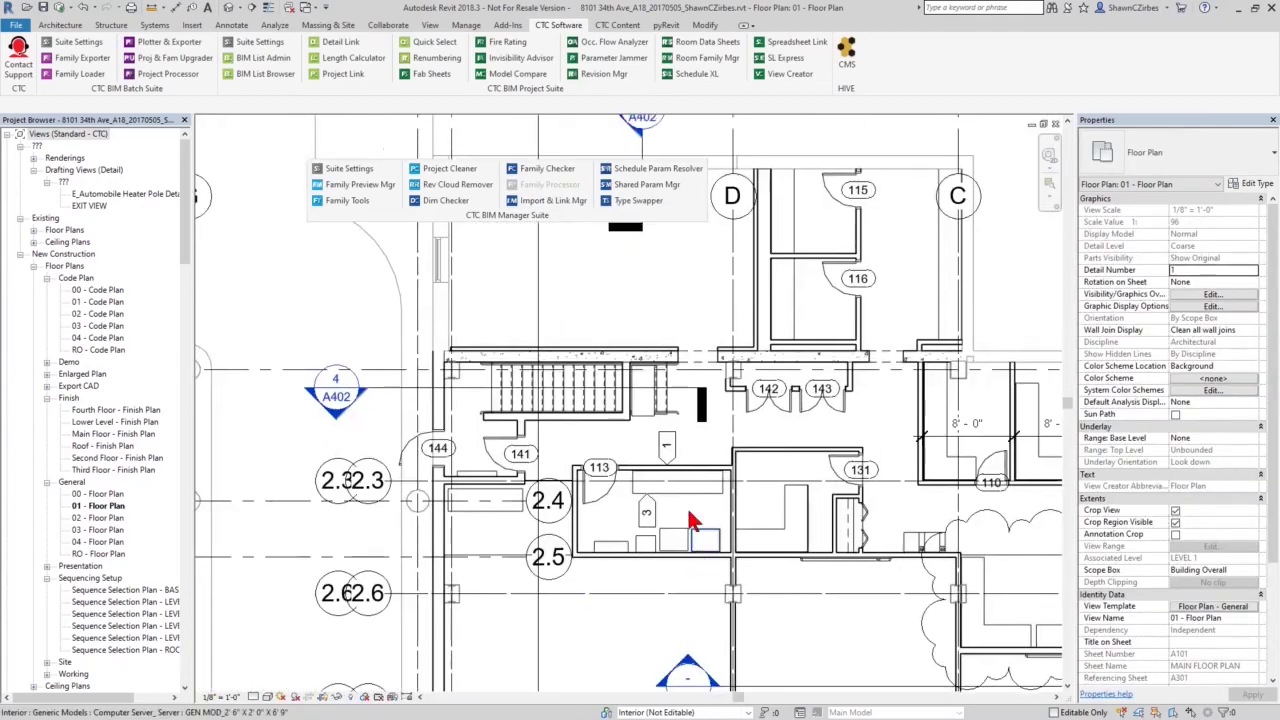
scroll(810, 398, up, 2)
middle_drag(810, 401, 646, 400)
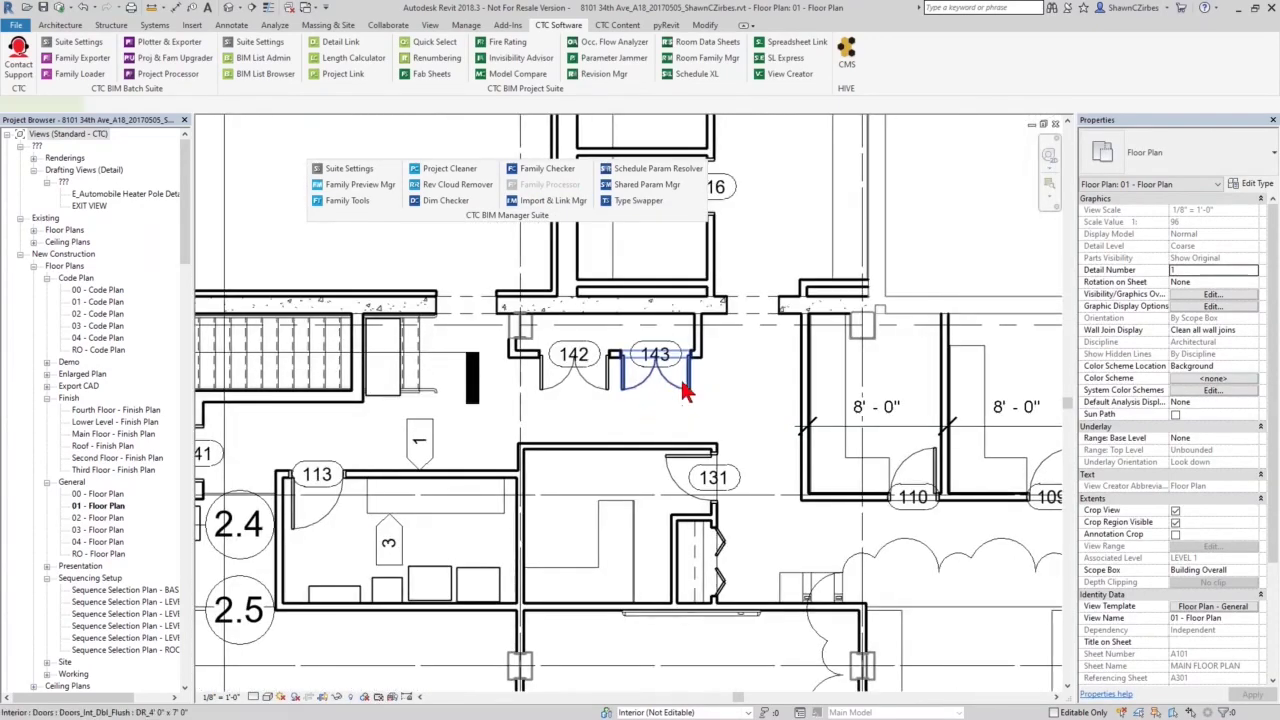
click(686, 392)
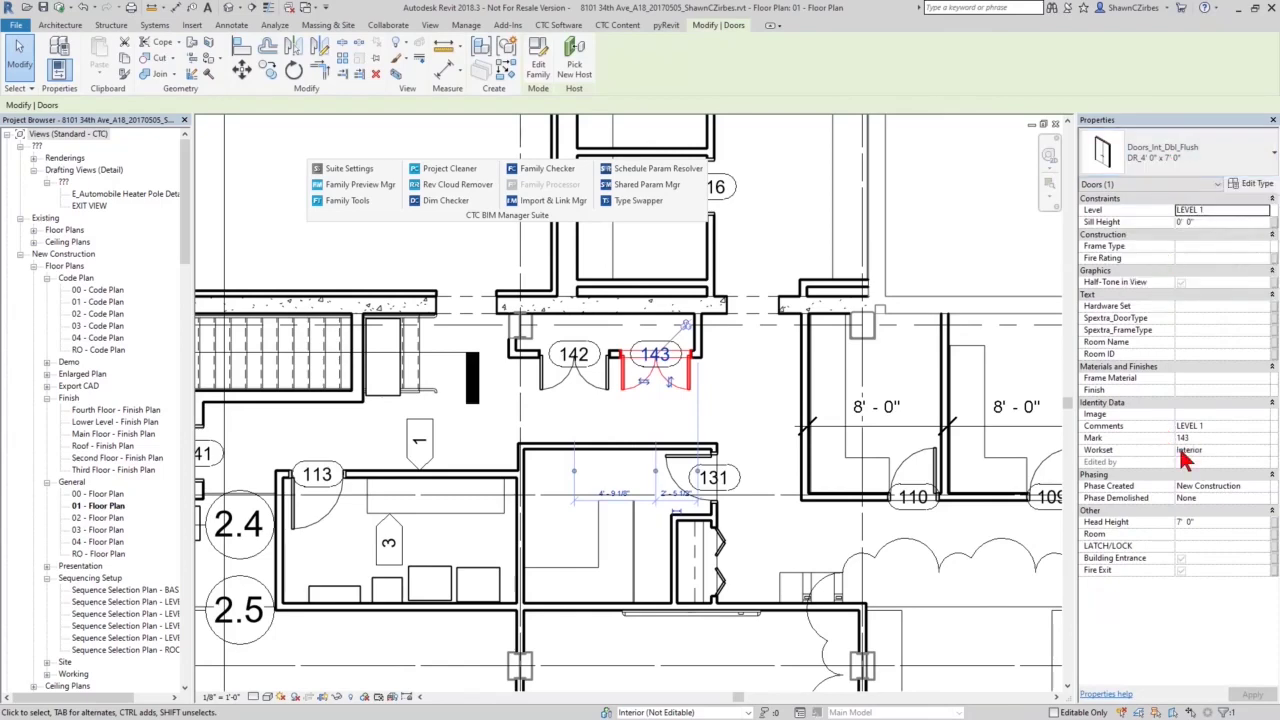
Open the DOOR_FRAME SCHEDULE, examine the panel and frame fields in door 143's row, and close the schedule
drag(186, 211, 190, 391)
double_click(110, 231)
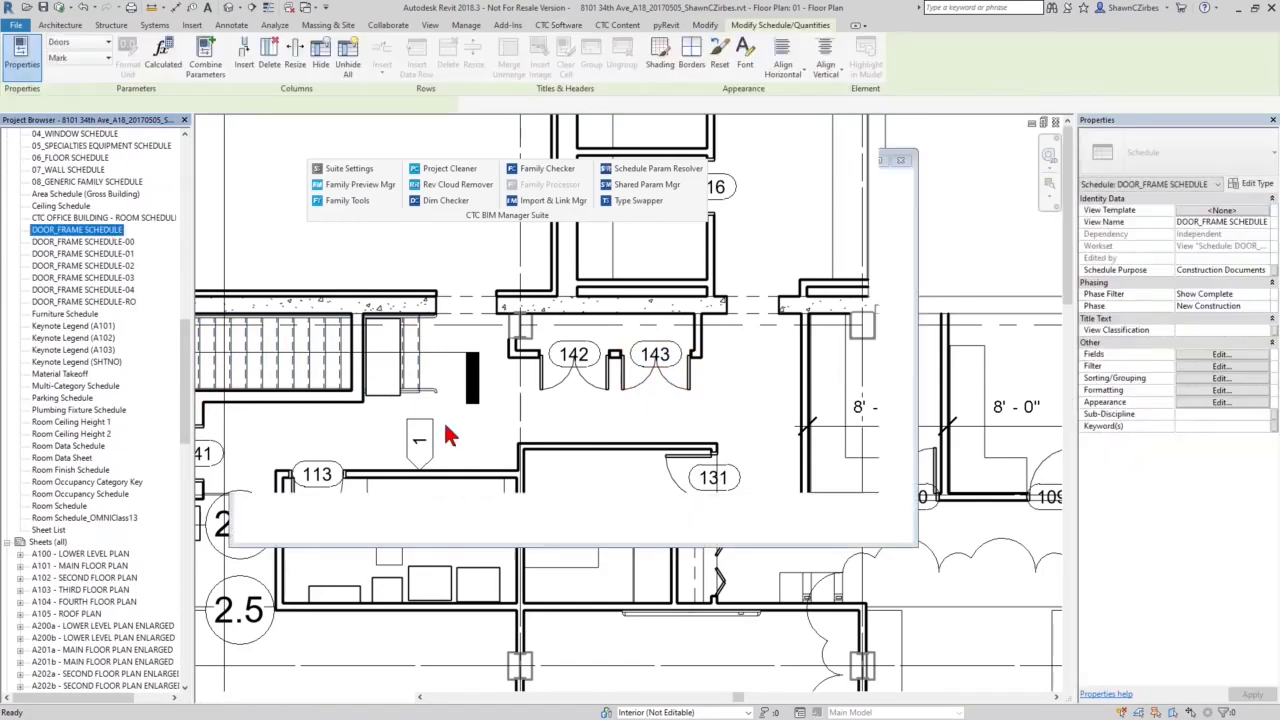
scroll(314, 537, down, 8)
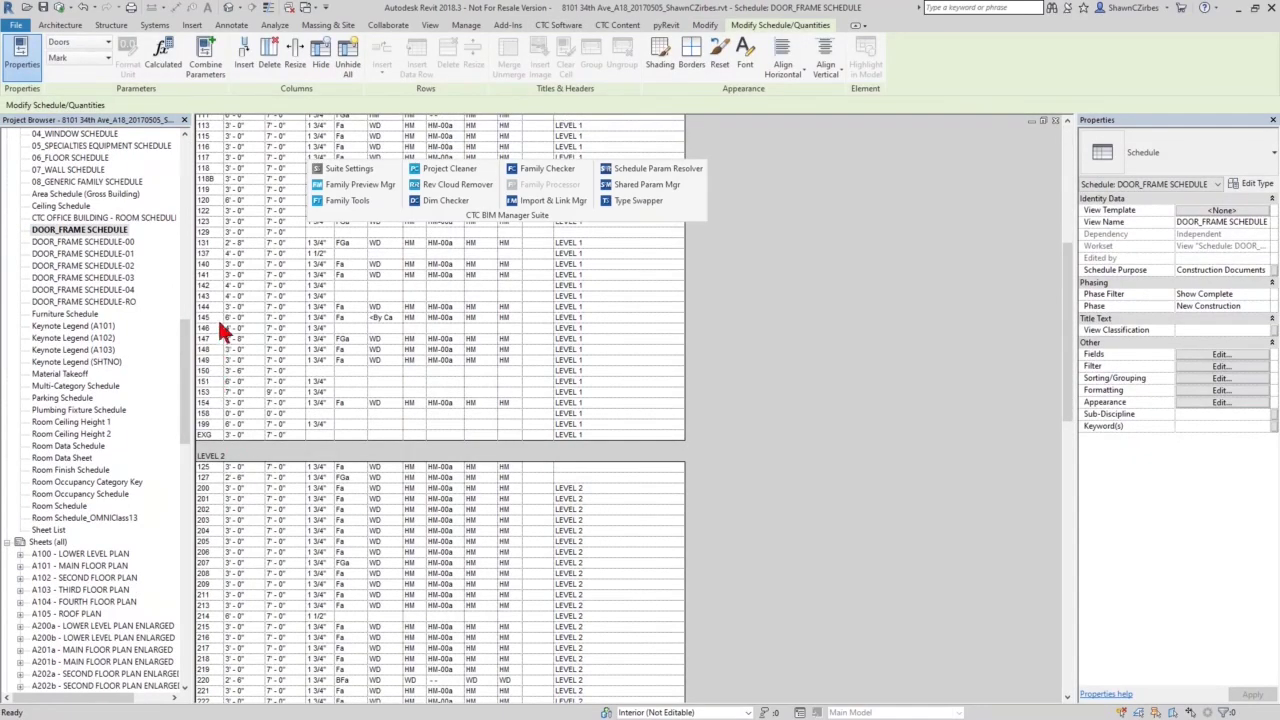
click(383, 393)
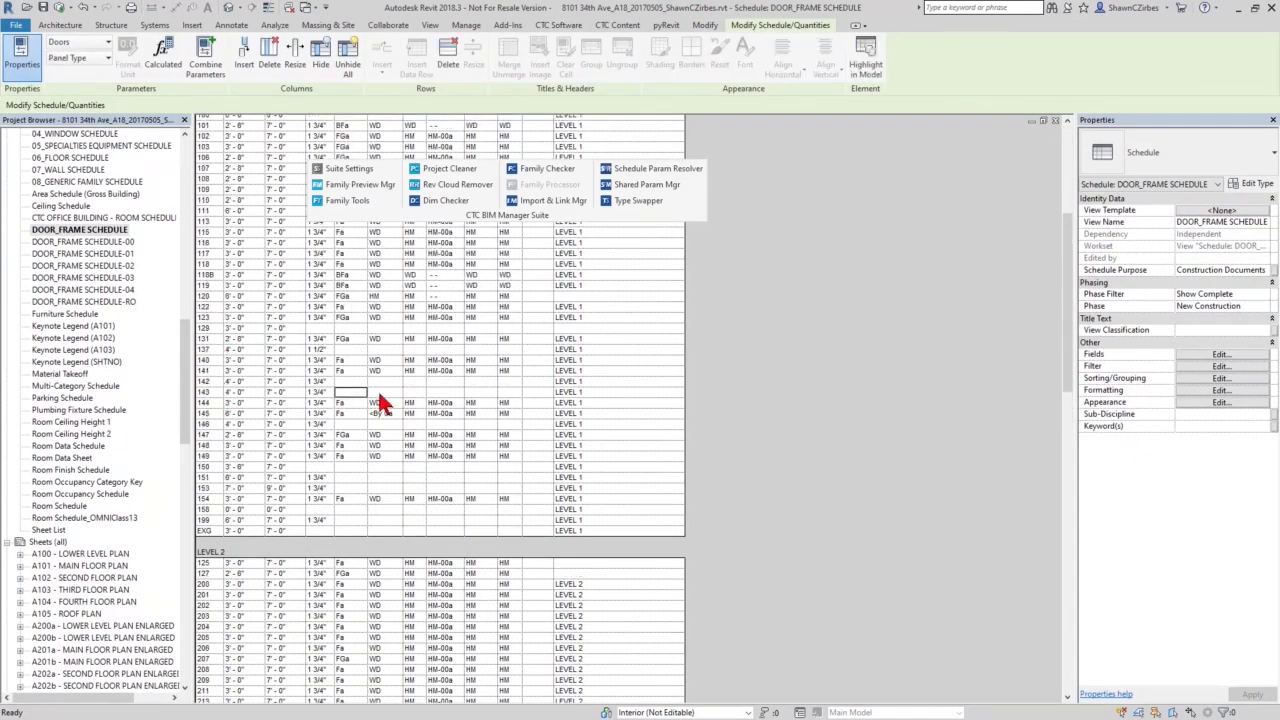
click(485, 395)
click(497, 396)
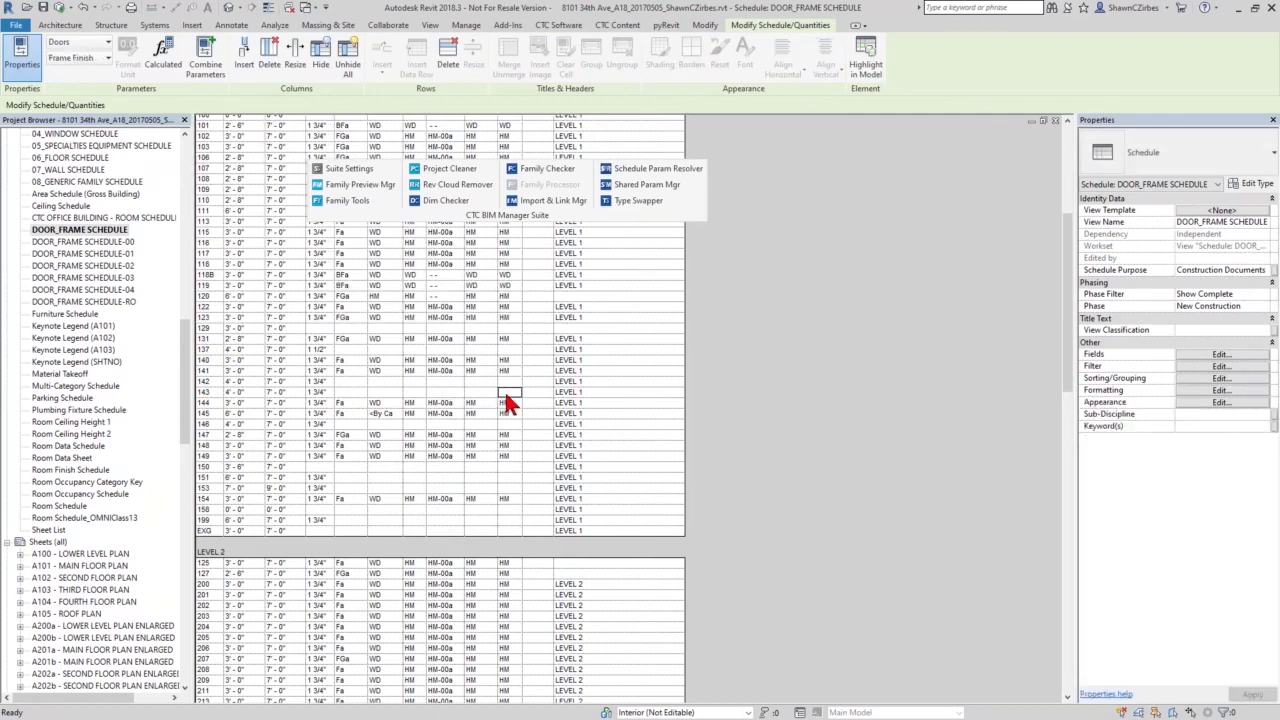
click(355, 395)
scroll(386, 492, up, 6)
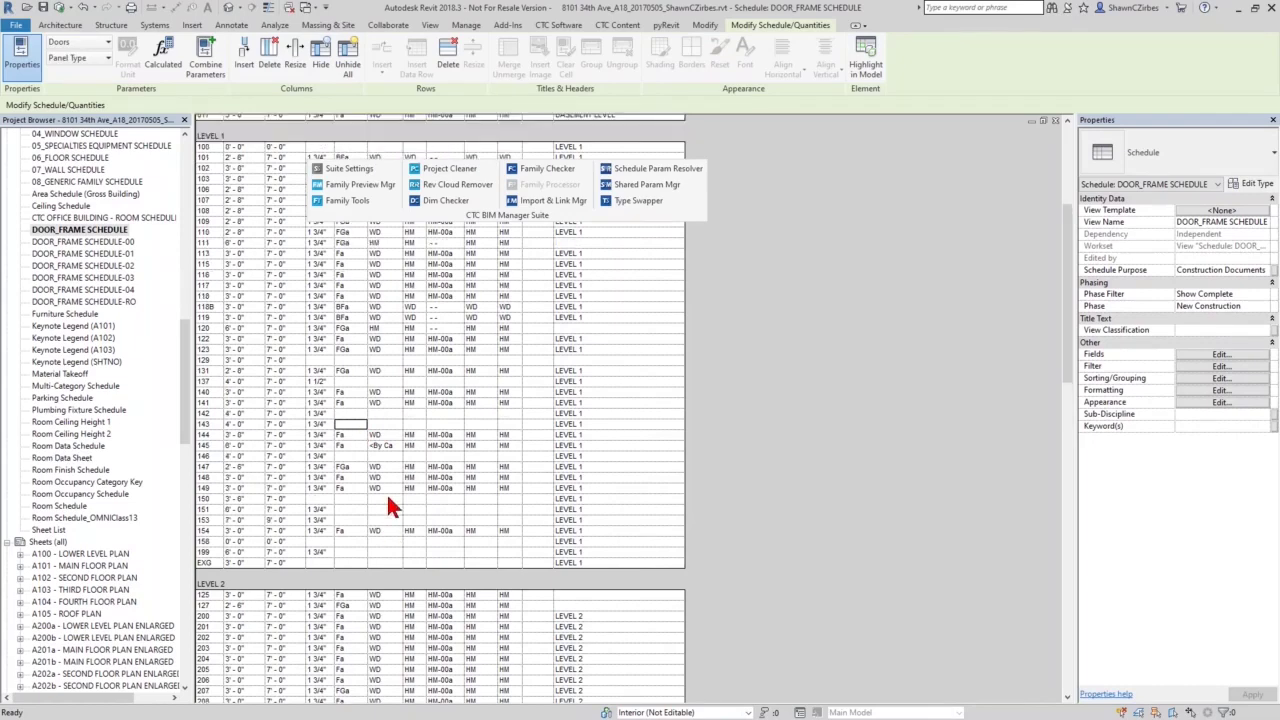
click(1054, 121)
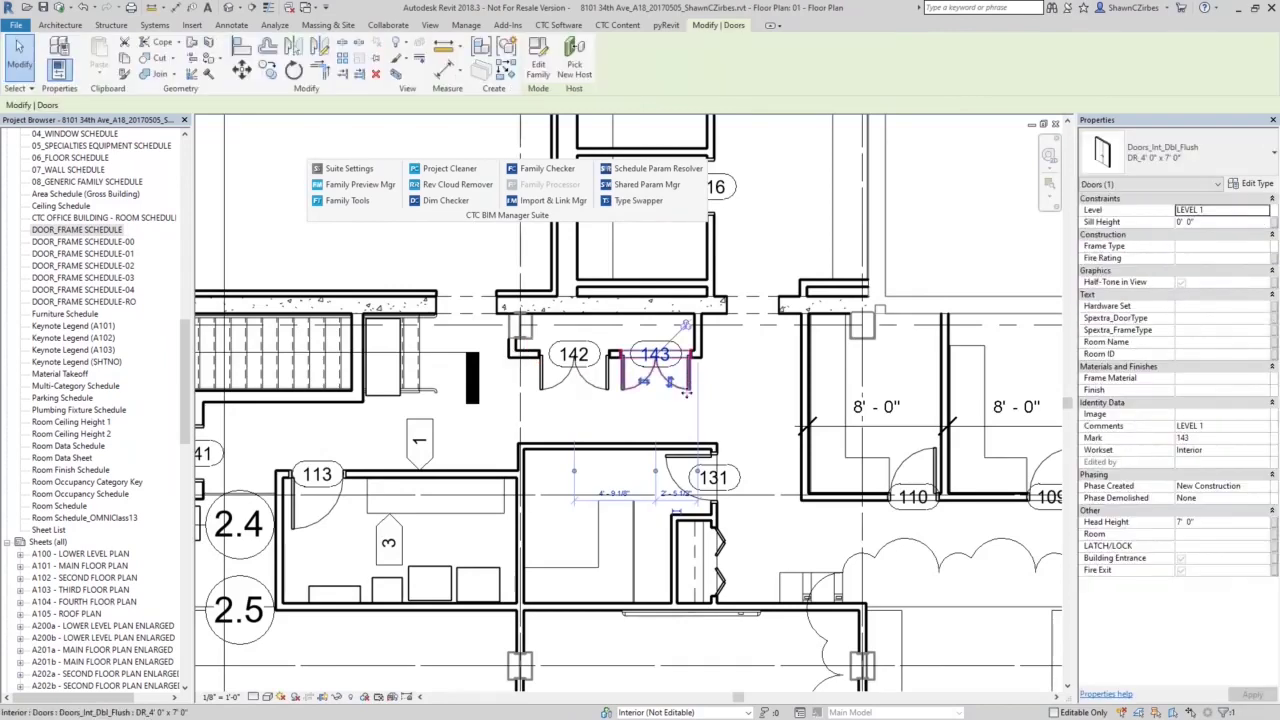
Reselect door 143 and look through the available types of its Doors_Int_Dbl_Flush family without changing the type
click(765, 410)
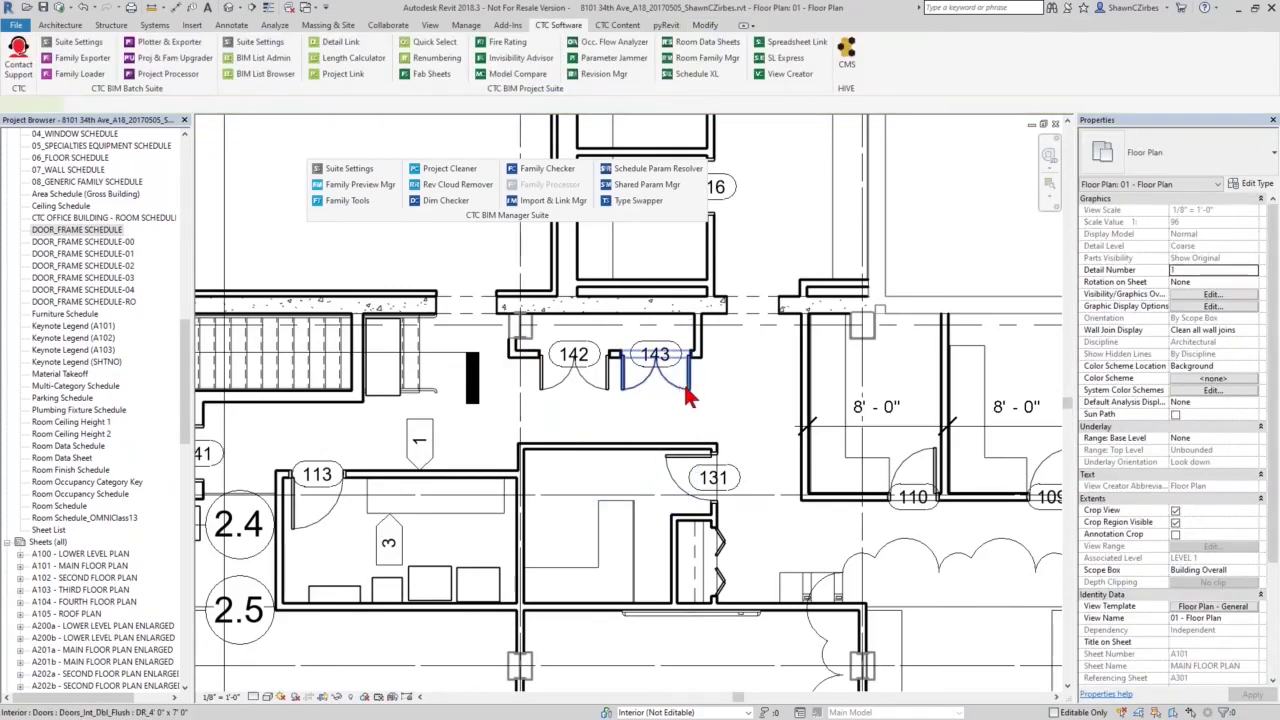
click(688, 397)
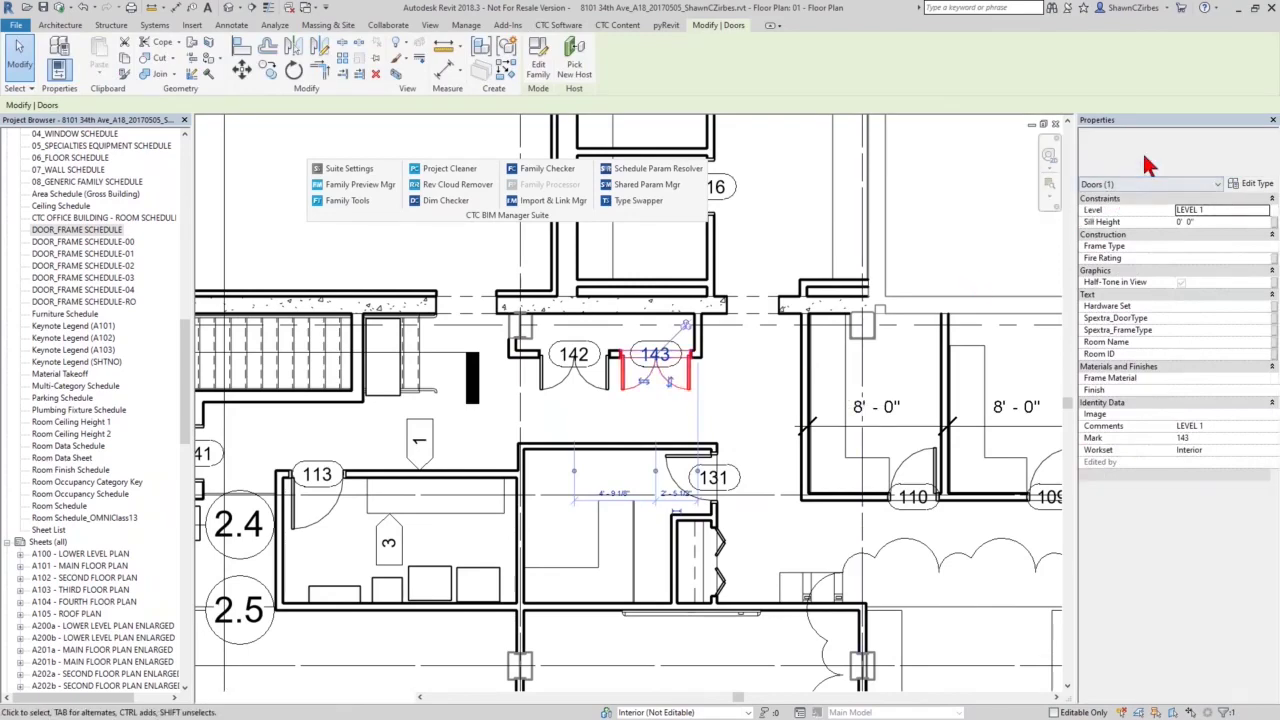
click(1175, 152)
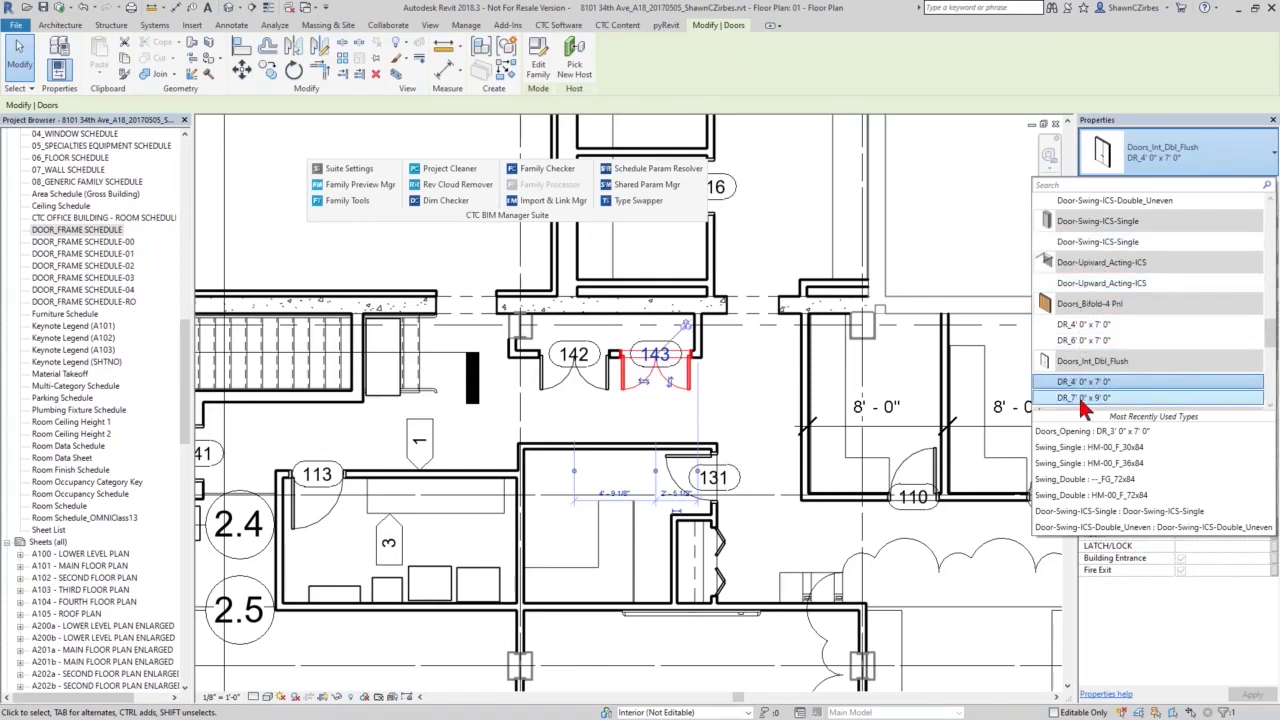
key(Escape)
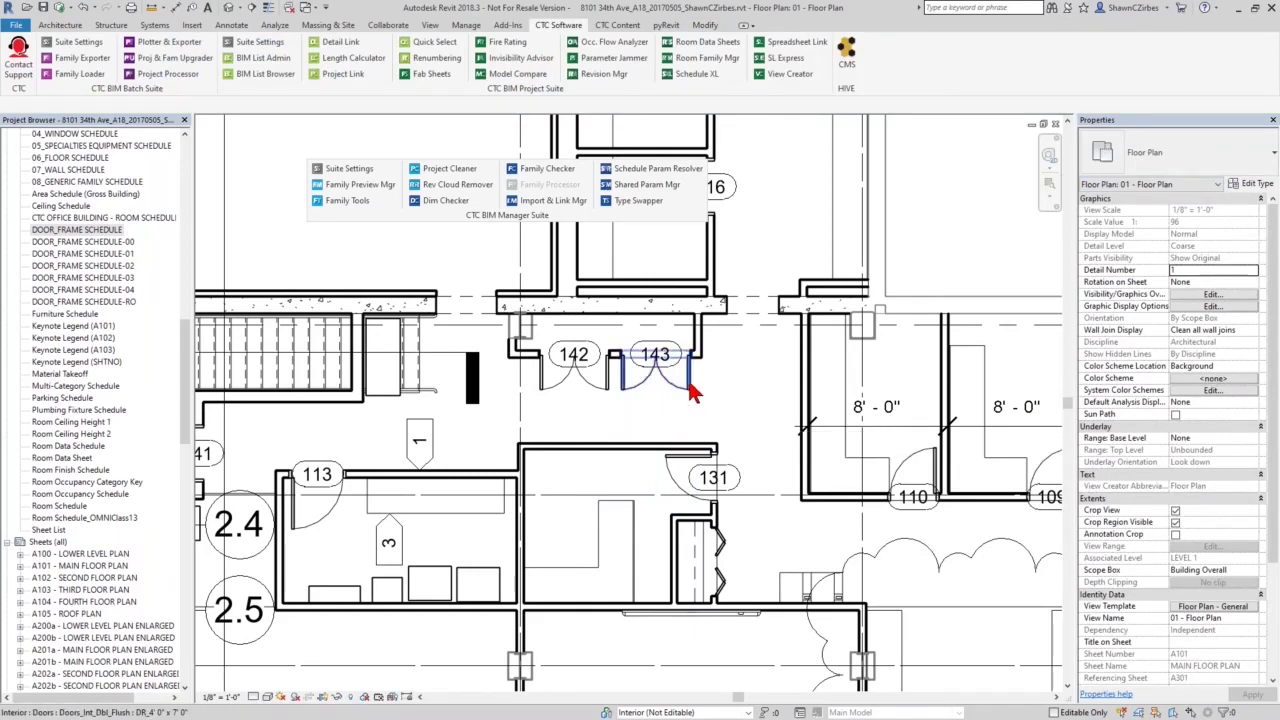
Open door 143's Doors_Int_Dbl_Flush family for editing and move the floating CTC BIM Manager Suite toolbar up, clear of most of the door
click(694, 393)
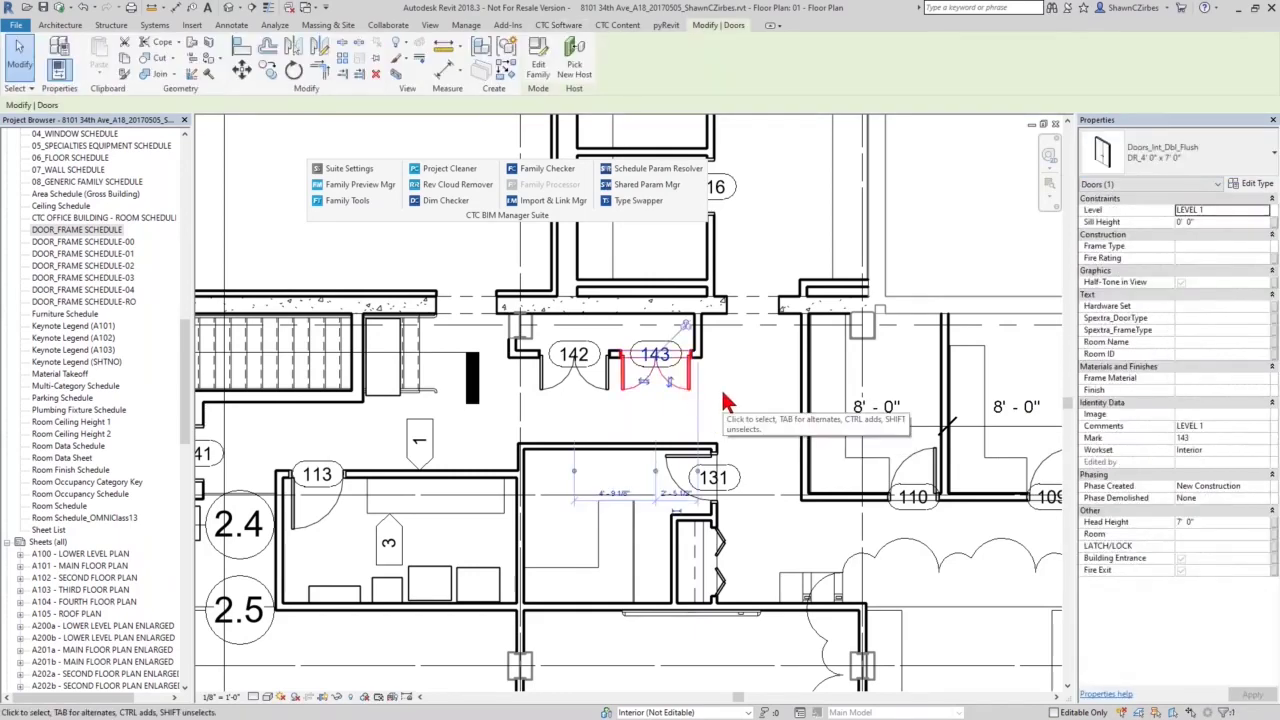
click(538, 56)
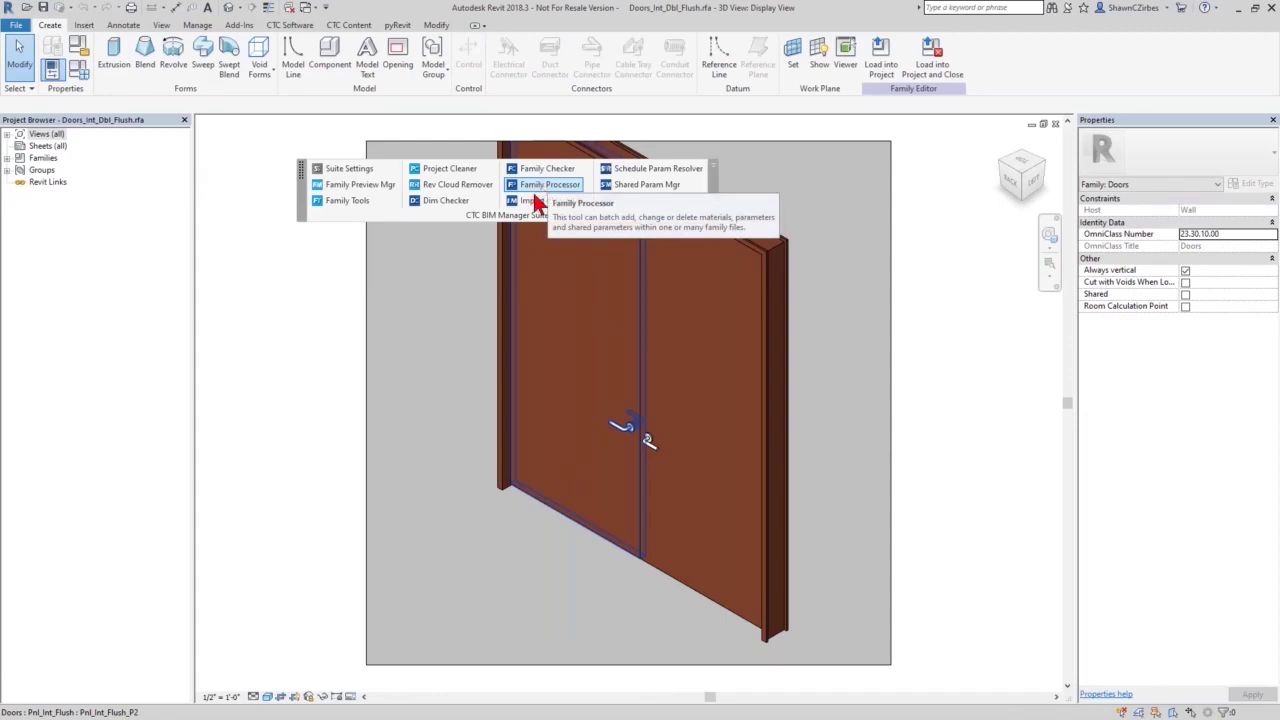
drag(537, 221, 535, 153)
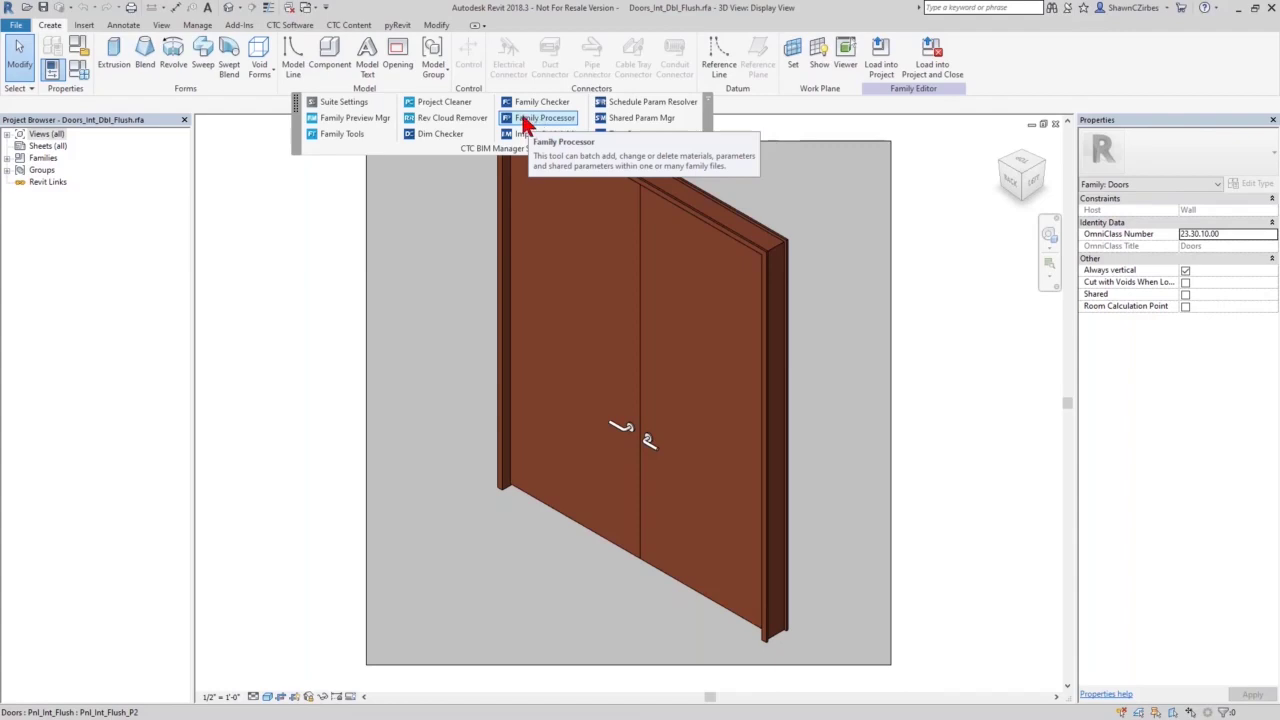
Open Family Processor for the open door family and clear all its previous settings, moving its window up slightly
click(549, 126)
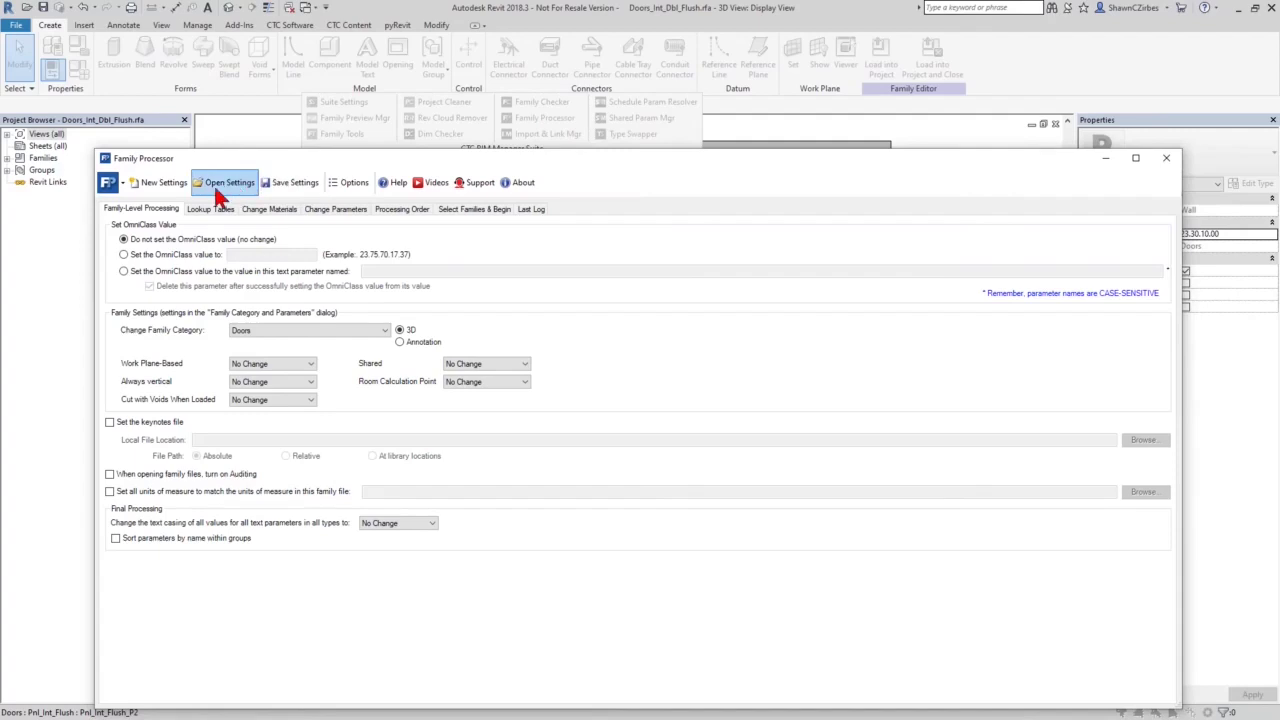
click(164, 188)
click(672, 465)
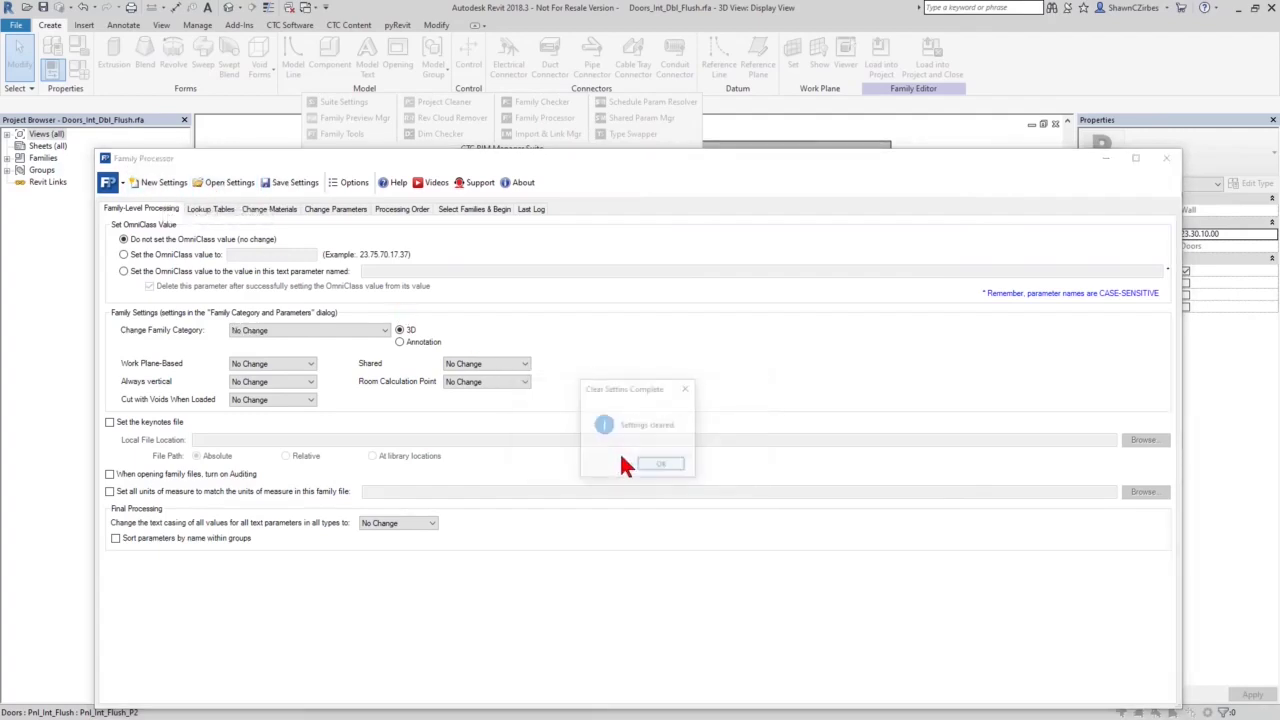
click(664, 466)
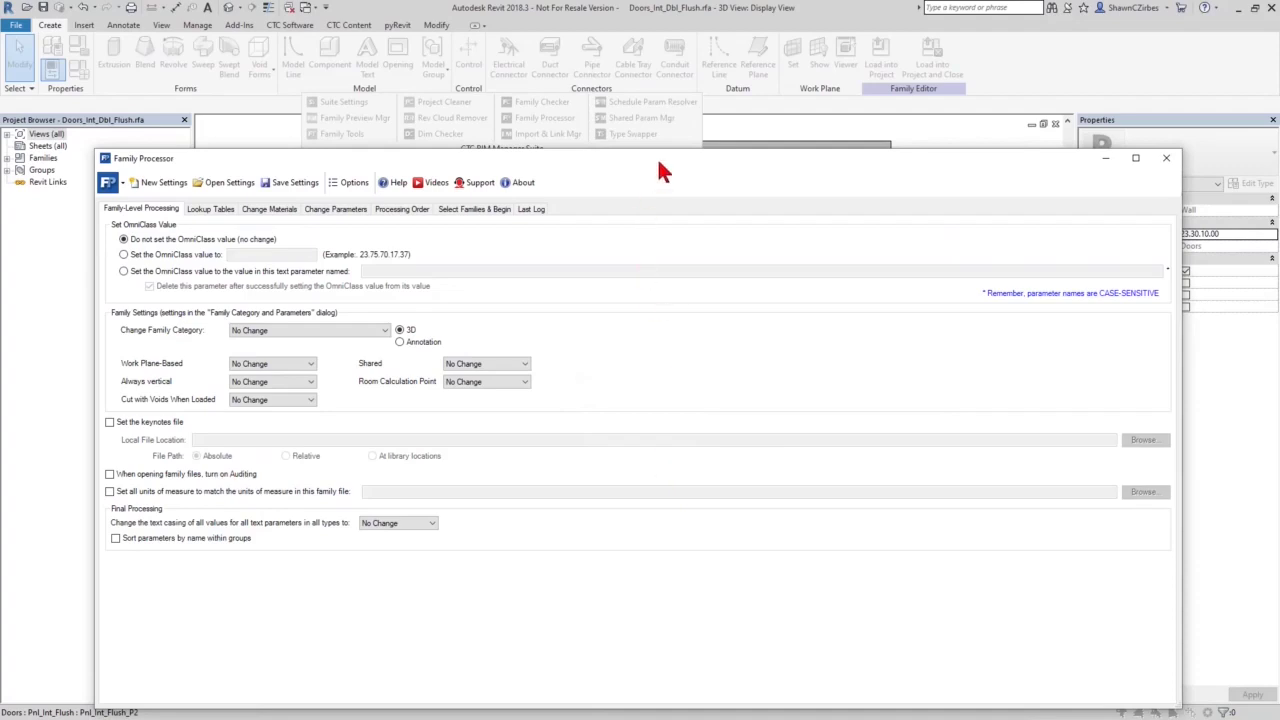
mouse_move(674, 148)
mouse_down()
mouse_move(674, 173)
mouse_move(691, 134)
mouse_up()
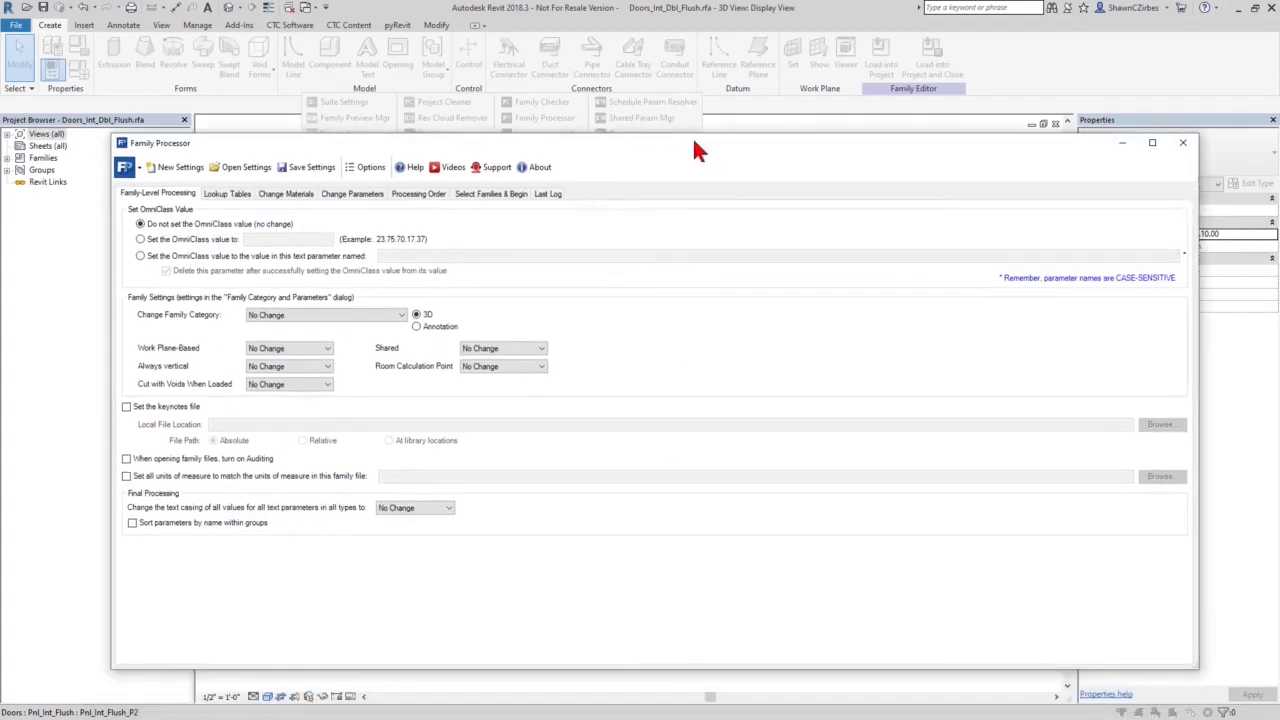
Enable auditing when family files are opened, matching units of measure to a family file, and sorting parameters by name within groups
click(150, 458)
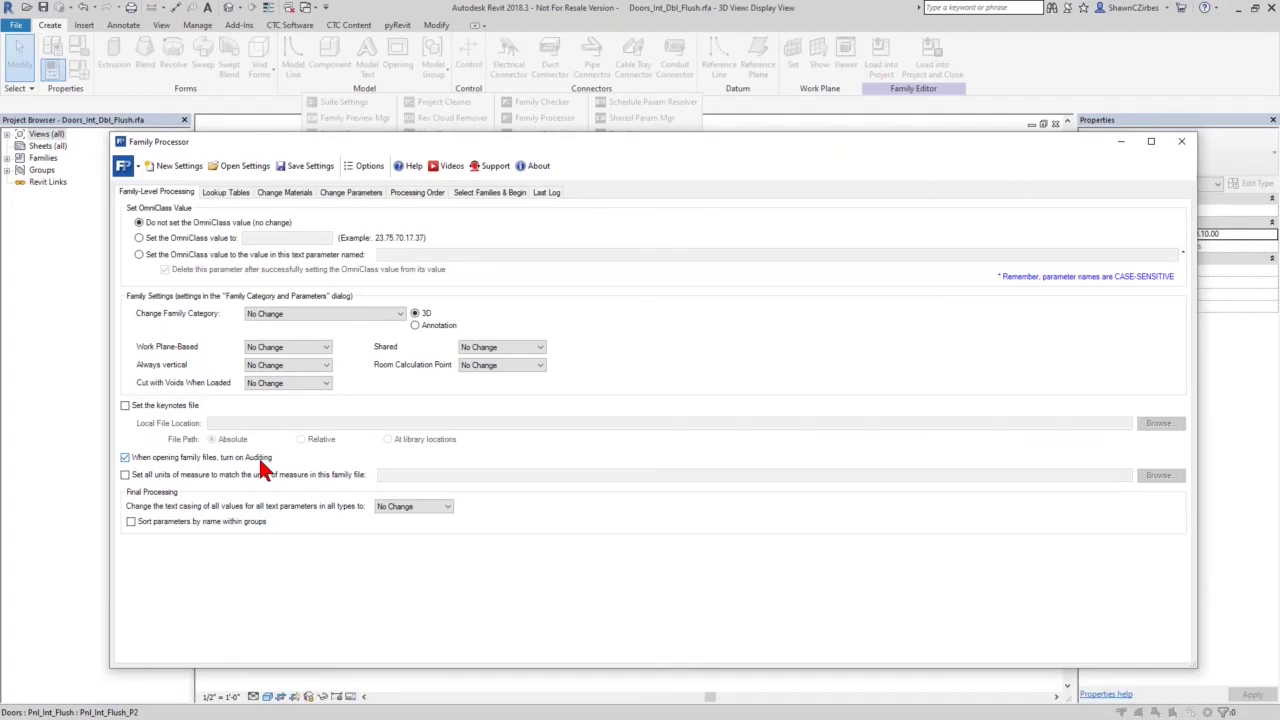
click(260, 475)
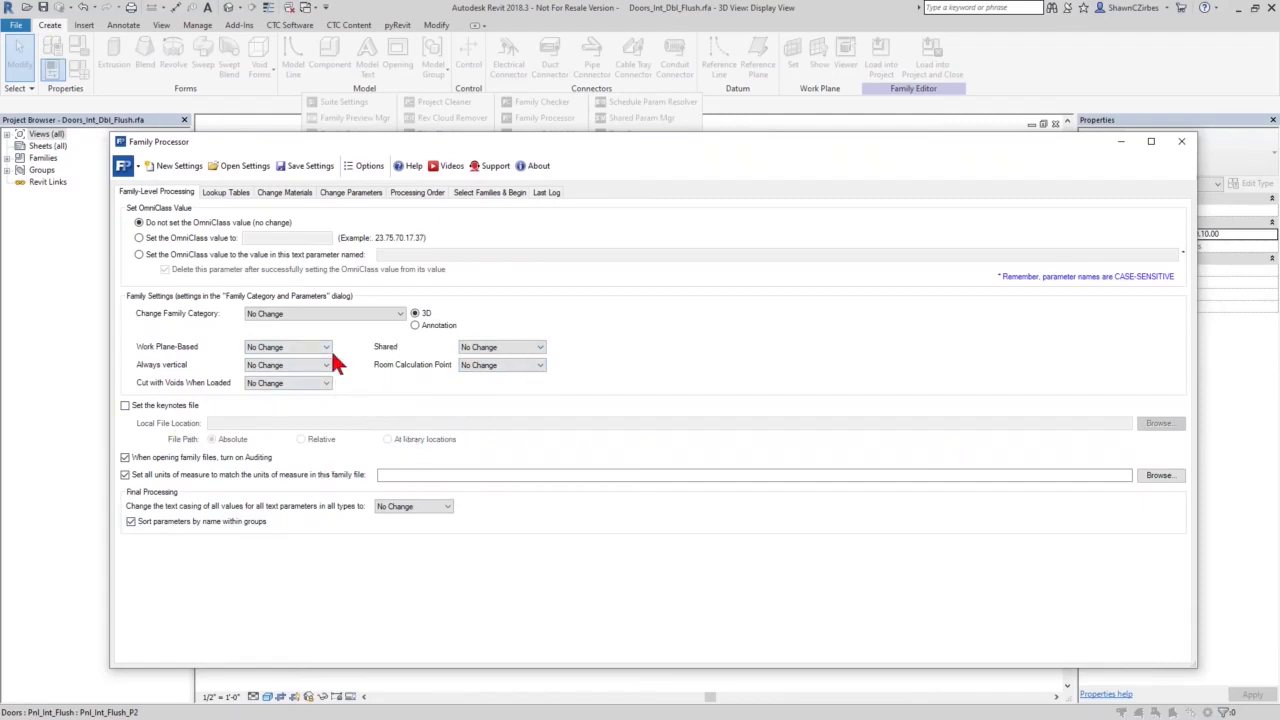
Examine the Family Processor options for deleting and importing lookup tables
click(224, 193)
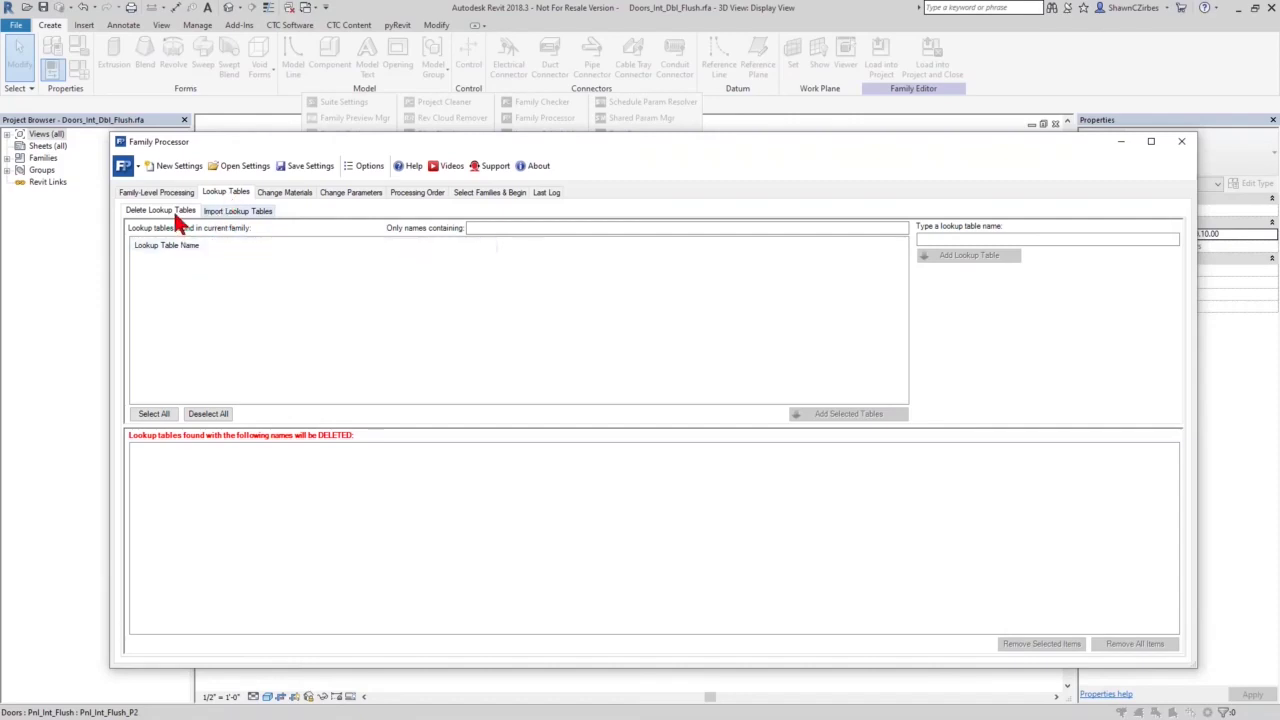
click(236, 213)
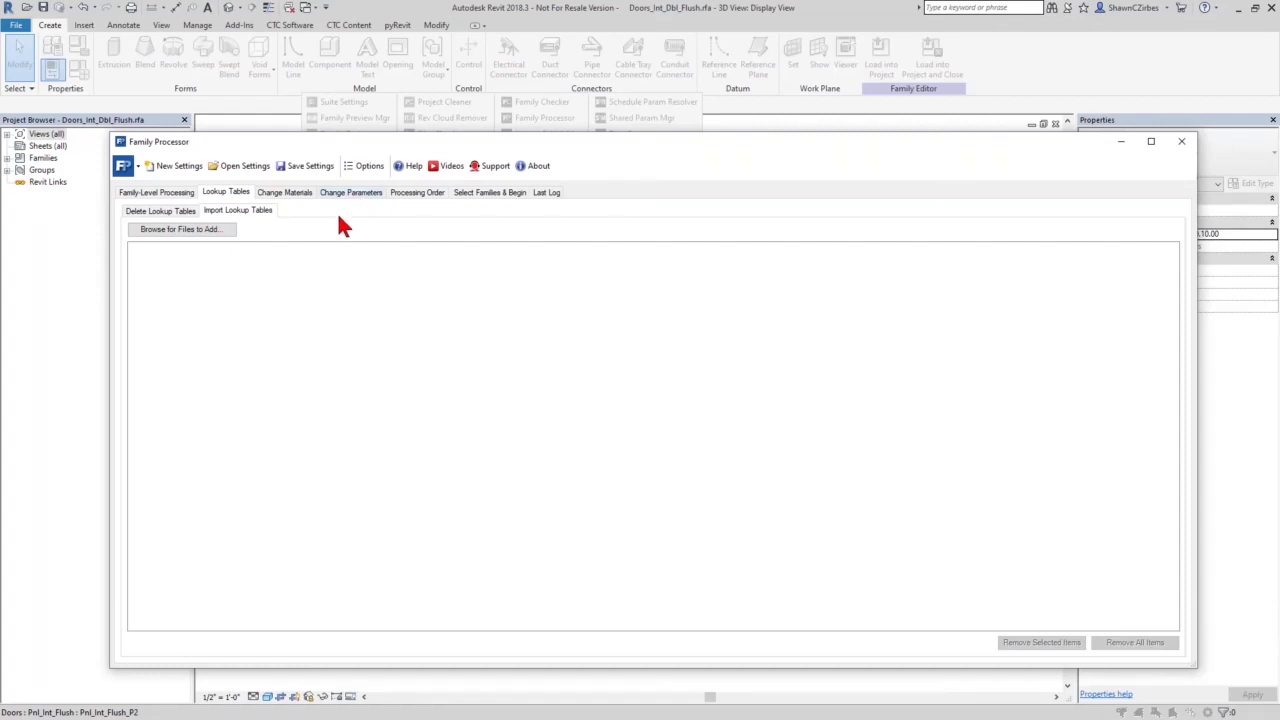
Mark all family materials for deletion except CTC_Wood - Lumber, Default, Exterior Finish, Glass, Laminate - White and Metal - Door Handles
click(290, 194)
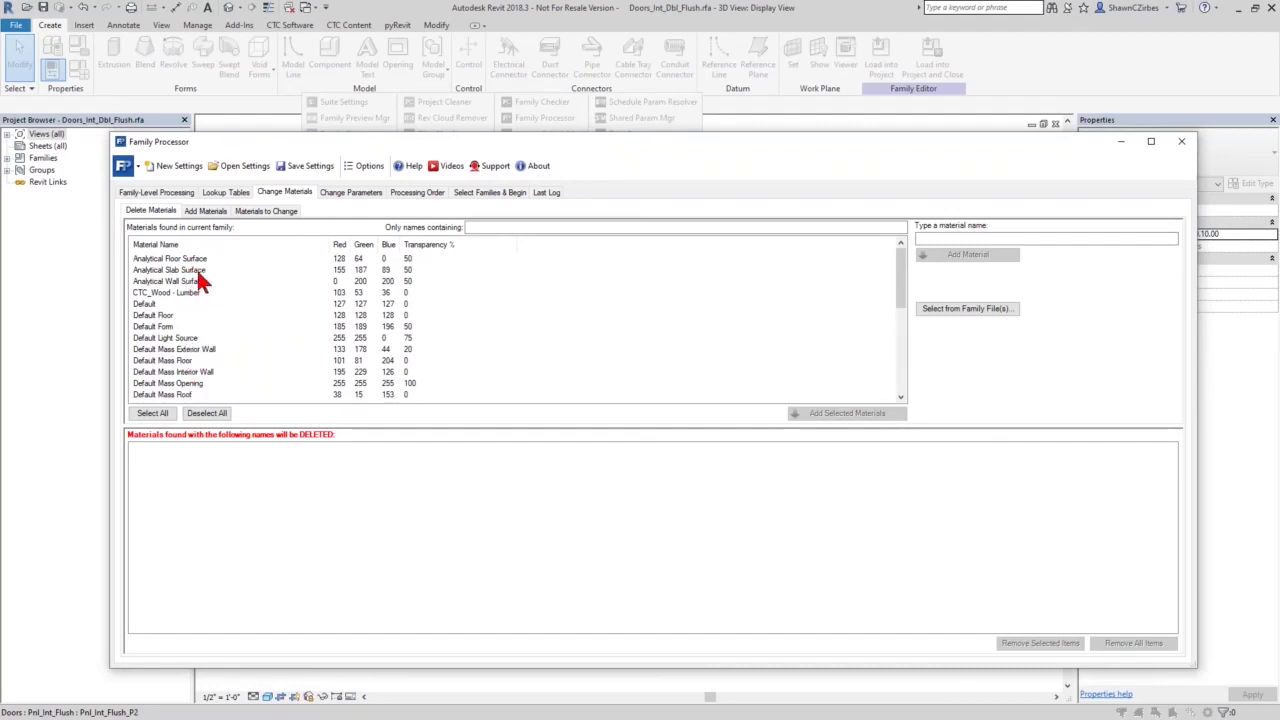
click(155, 414)
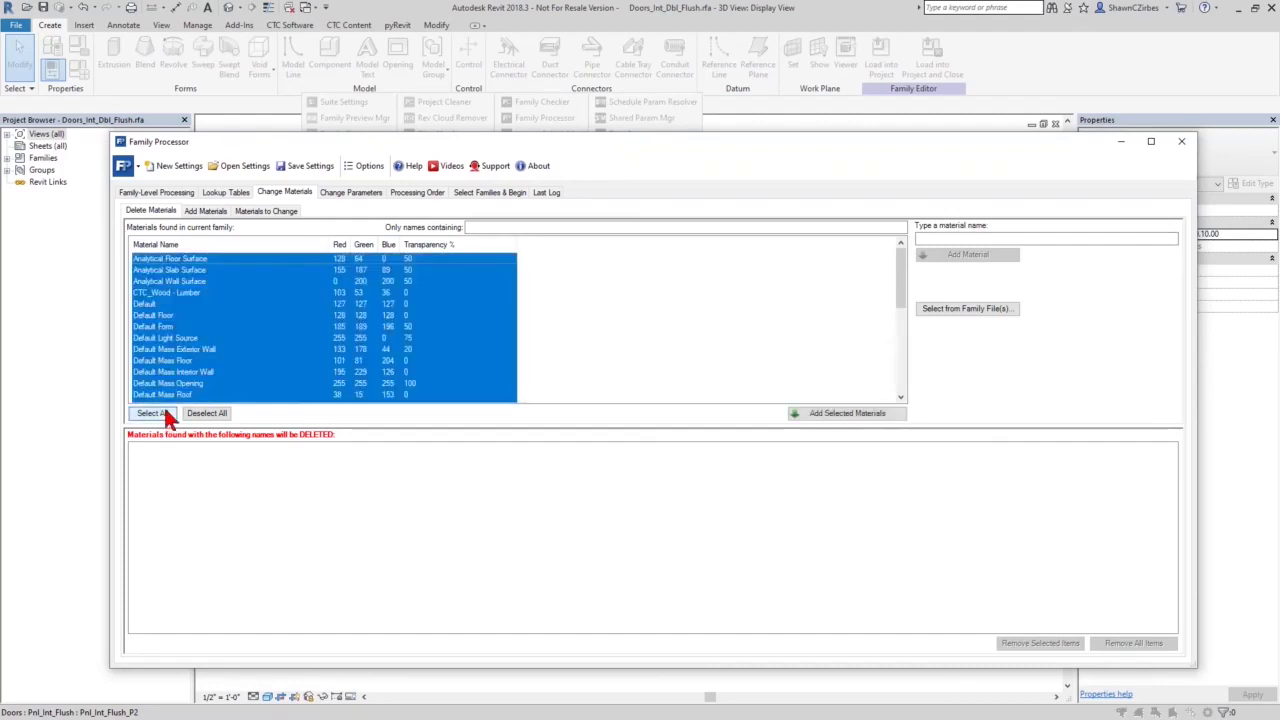
ctrl+click(165, 292)
ctrl+click(165, 303)
scroll(208, 362, down, 1)
scroll(208, 362, down, 4)
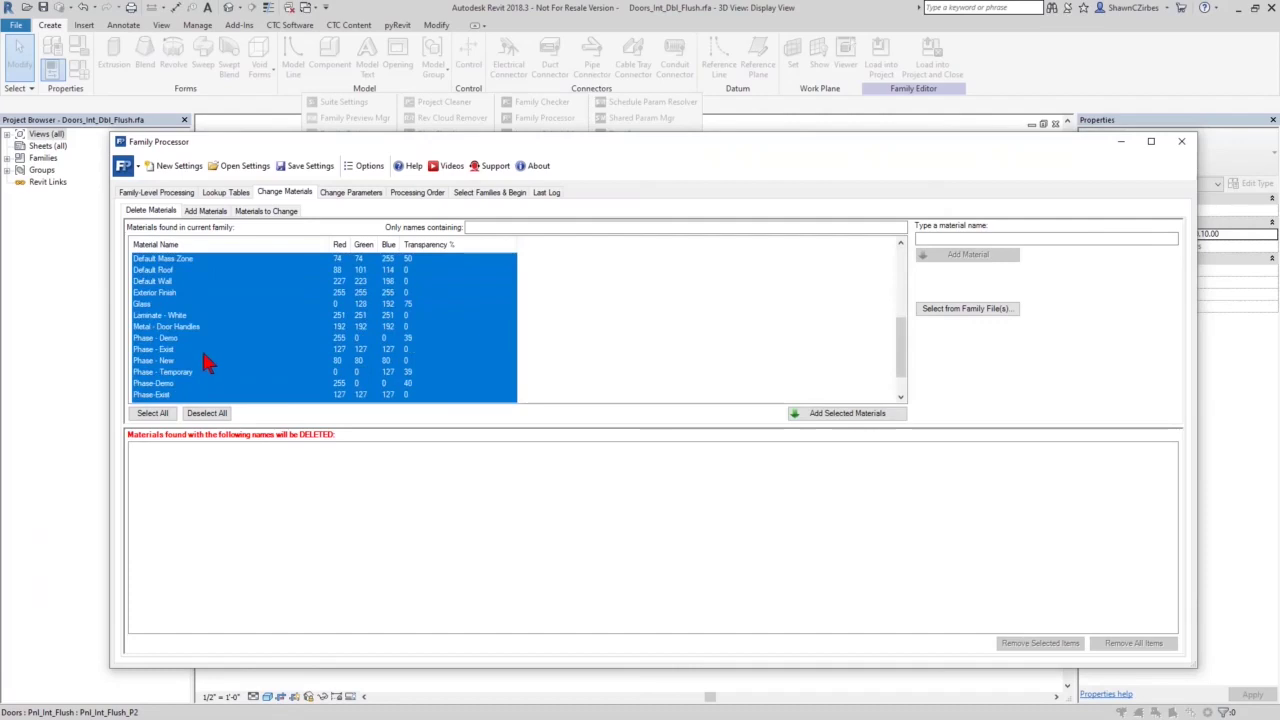
ctrl+click(165, 304)
ctrl+click(168, 293)
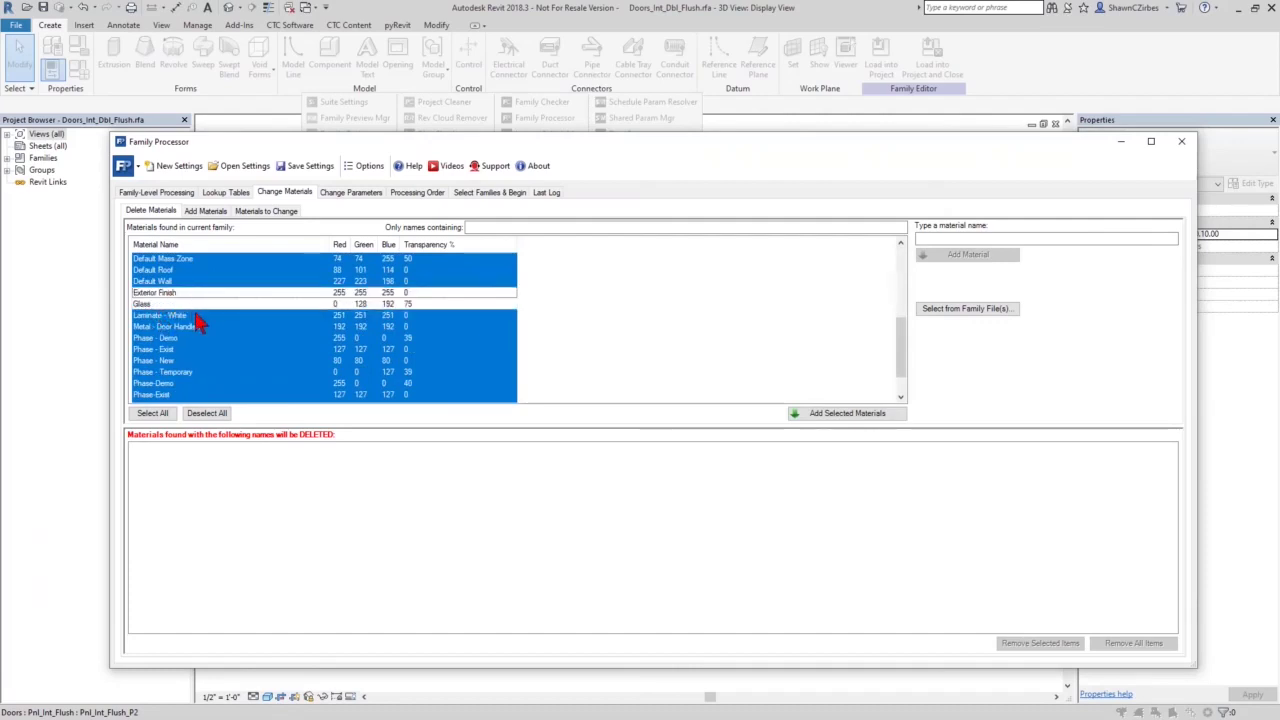
ctrl+click(177, 293)
ctrl+click(180, 315)
ctrl+click(182, 293)
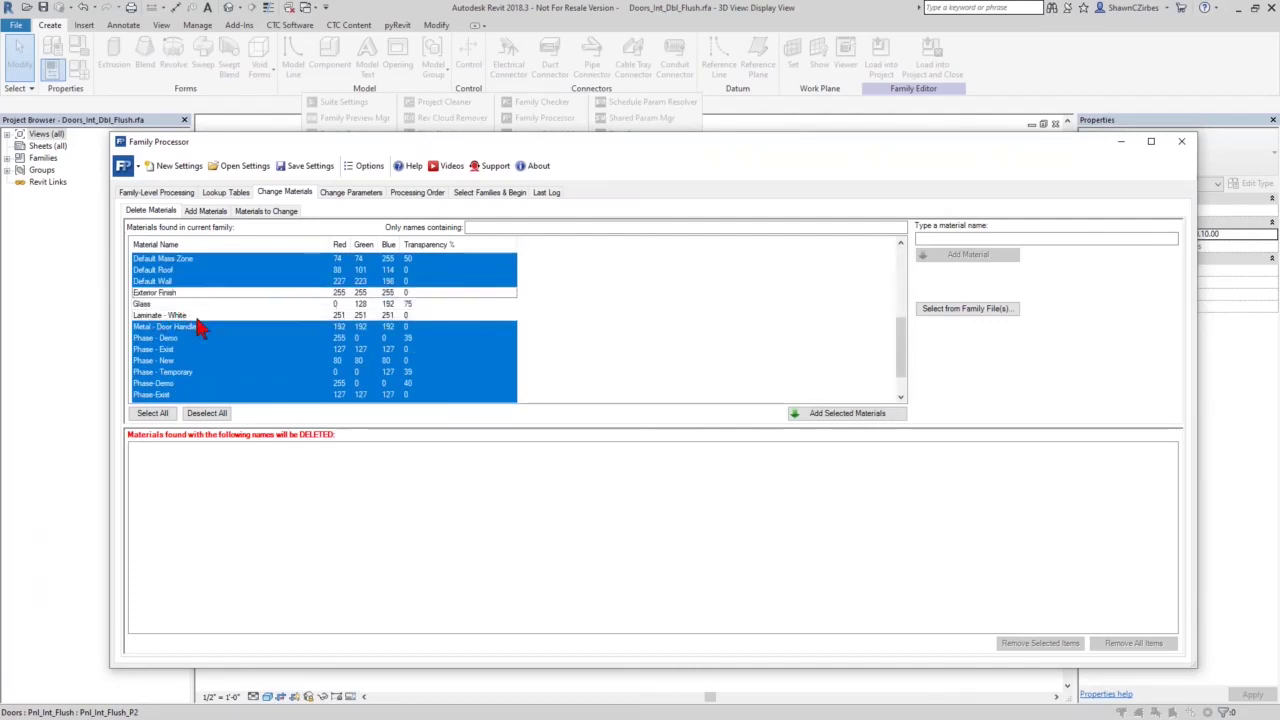
ctrl+click(204, 326)
scroll(212, 350, down, 1)
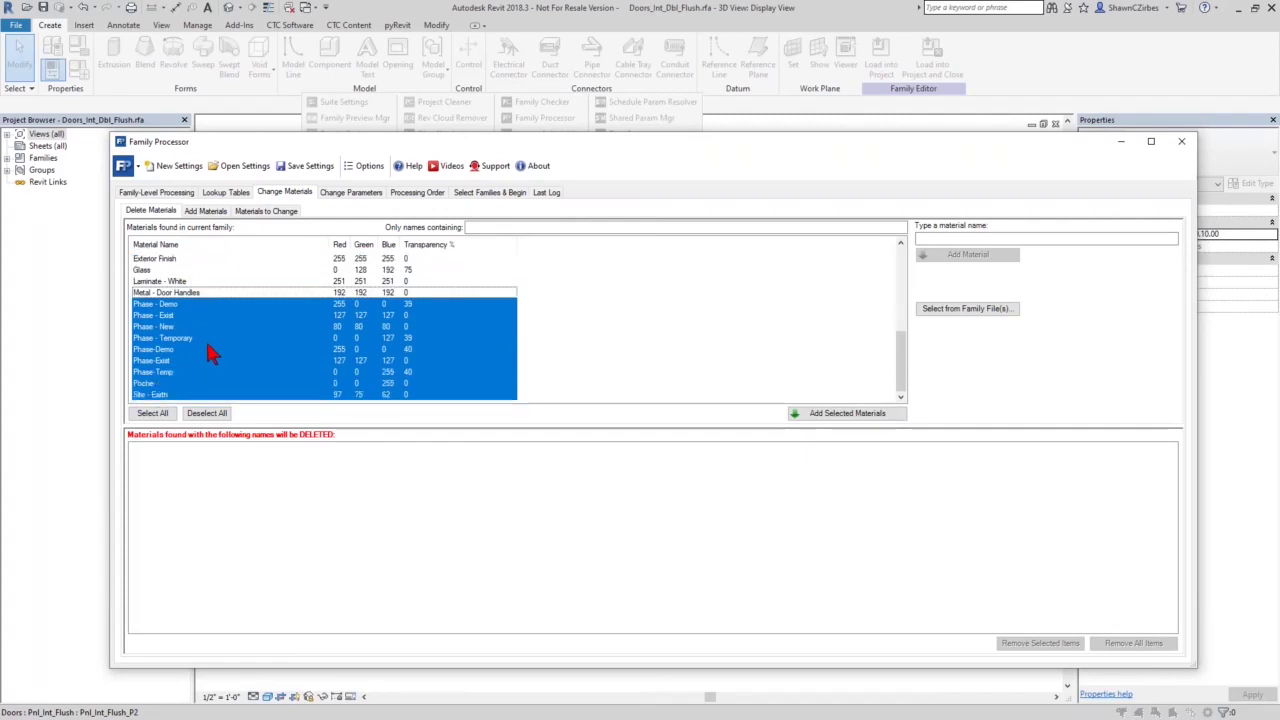
click(800, 413)
scroll(166, 491, down, 2)
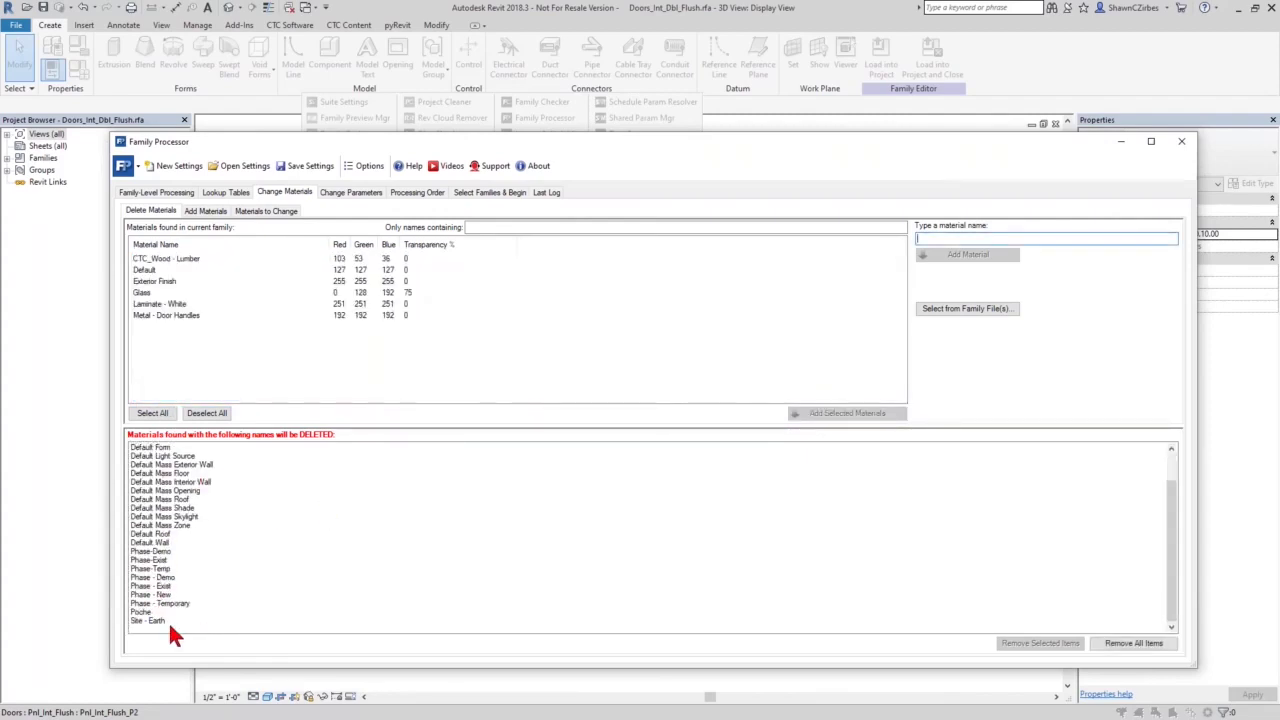
Define a new material named WD in the list of materials to add
click(205, 211)
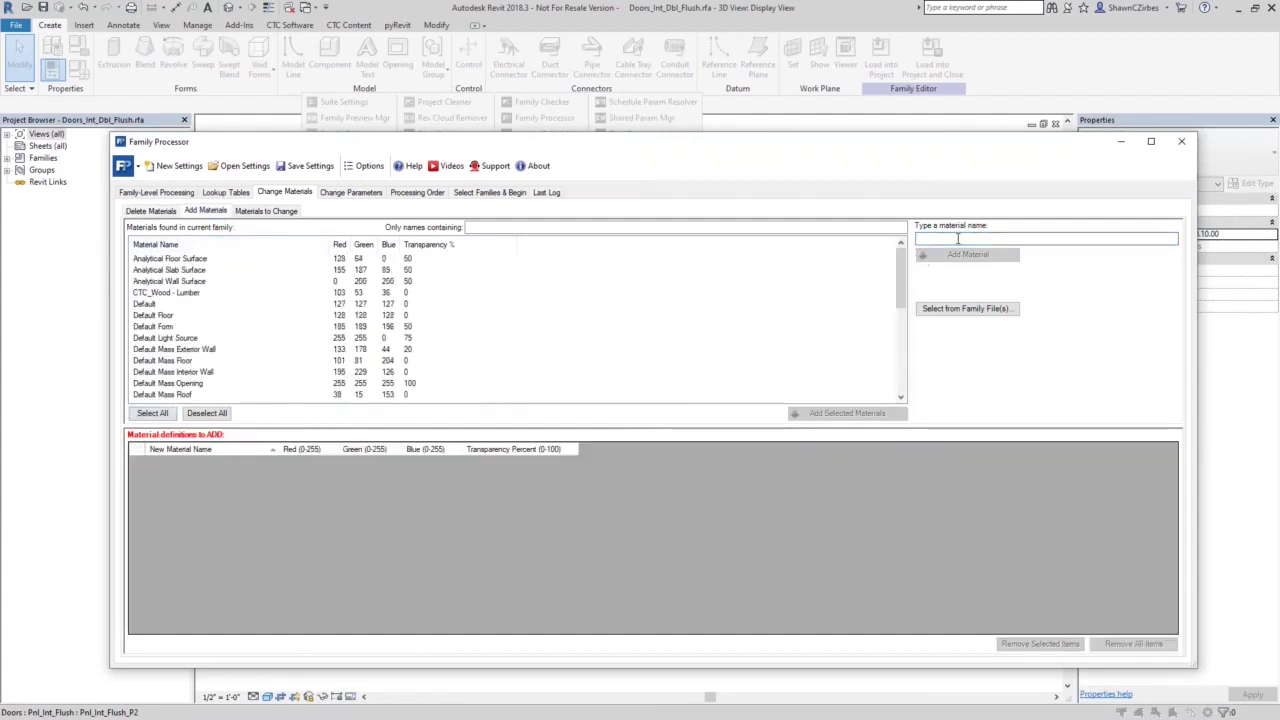
text(WD)
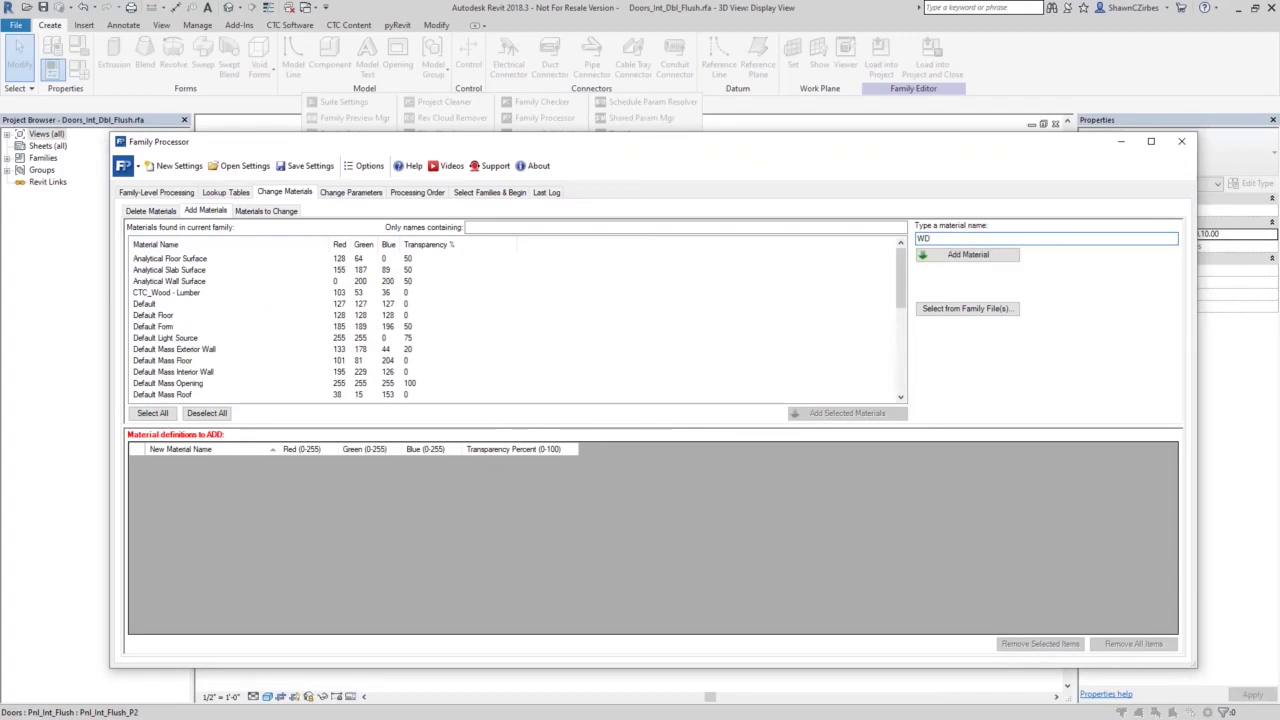
click(990, 256)
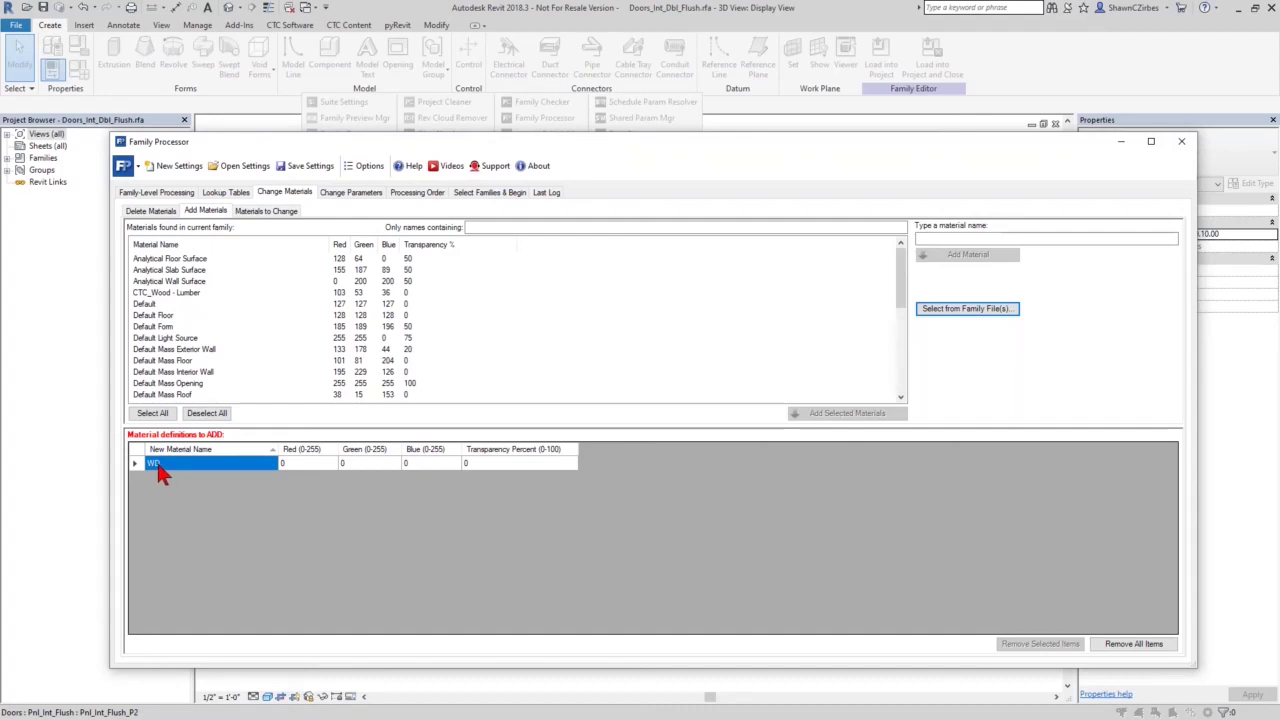
Add the Default material to the materials to change and set its red to 0, blue to 0 and transparency to 50 percent
click(268, 212)
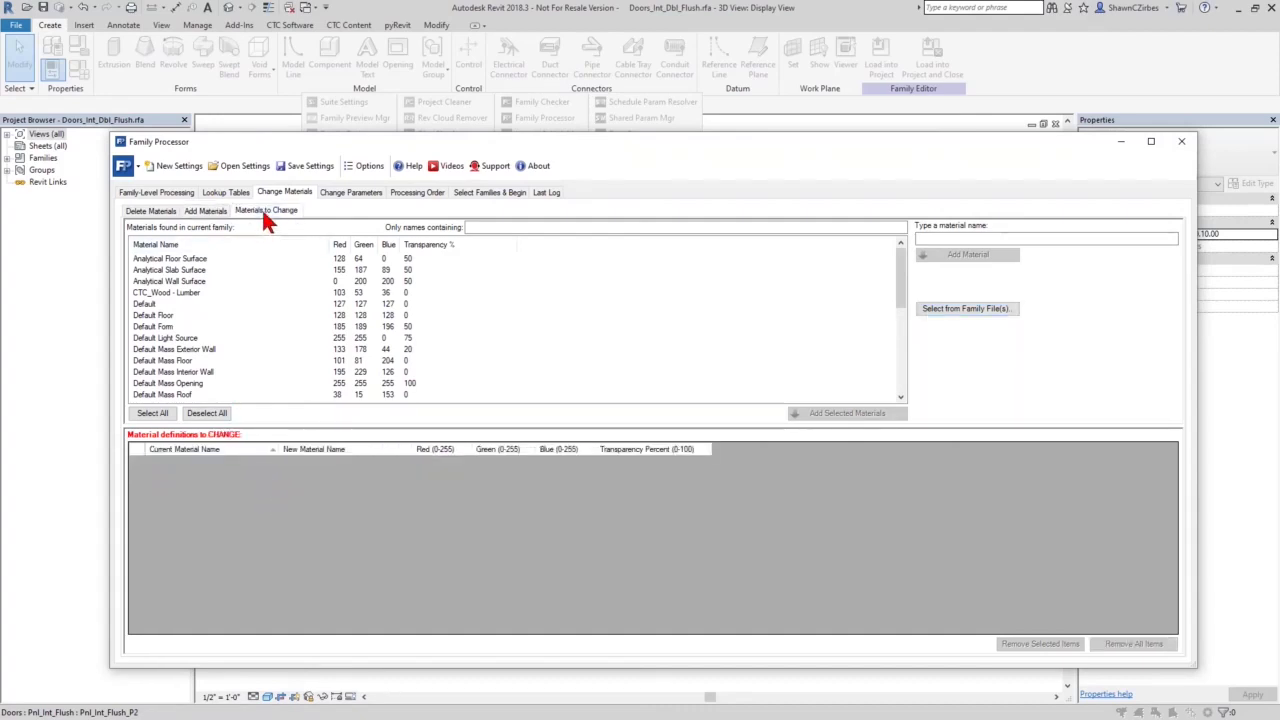
double_click(145, 303)
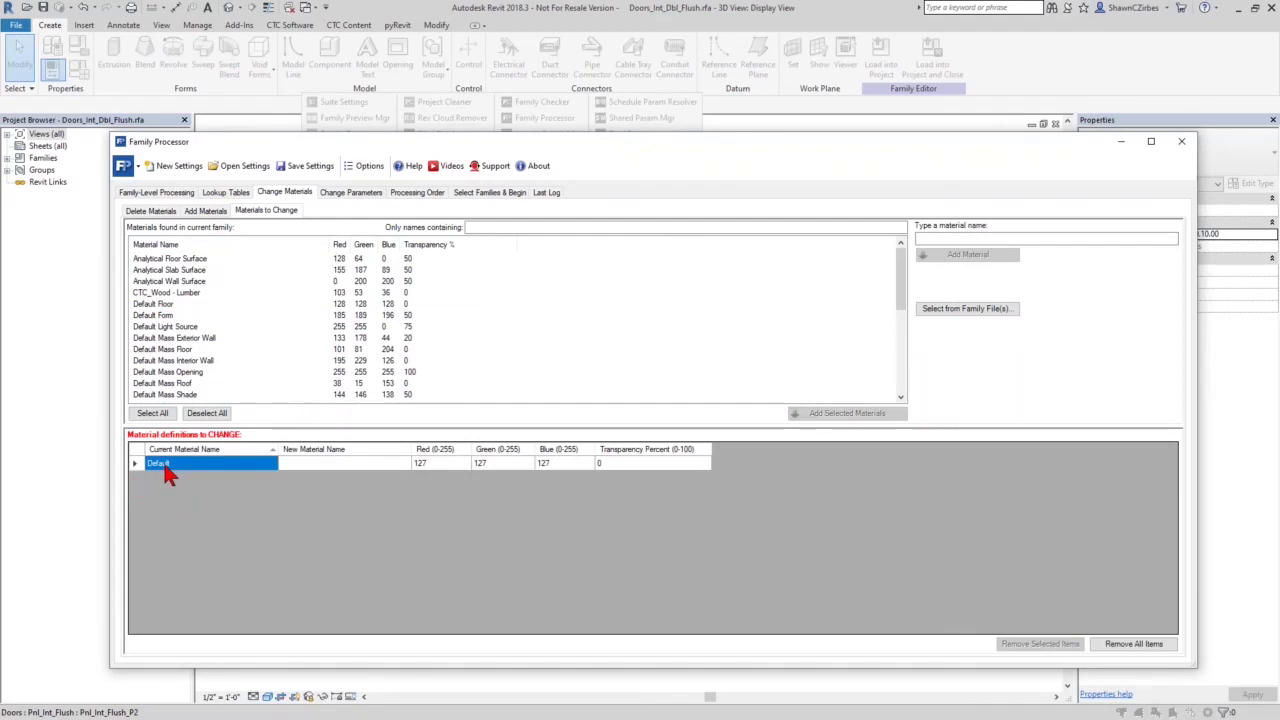
click(438, 468)
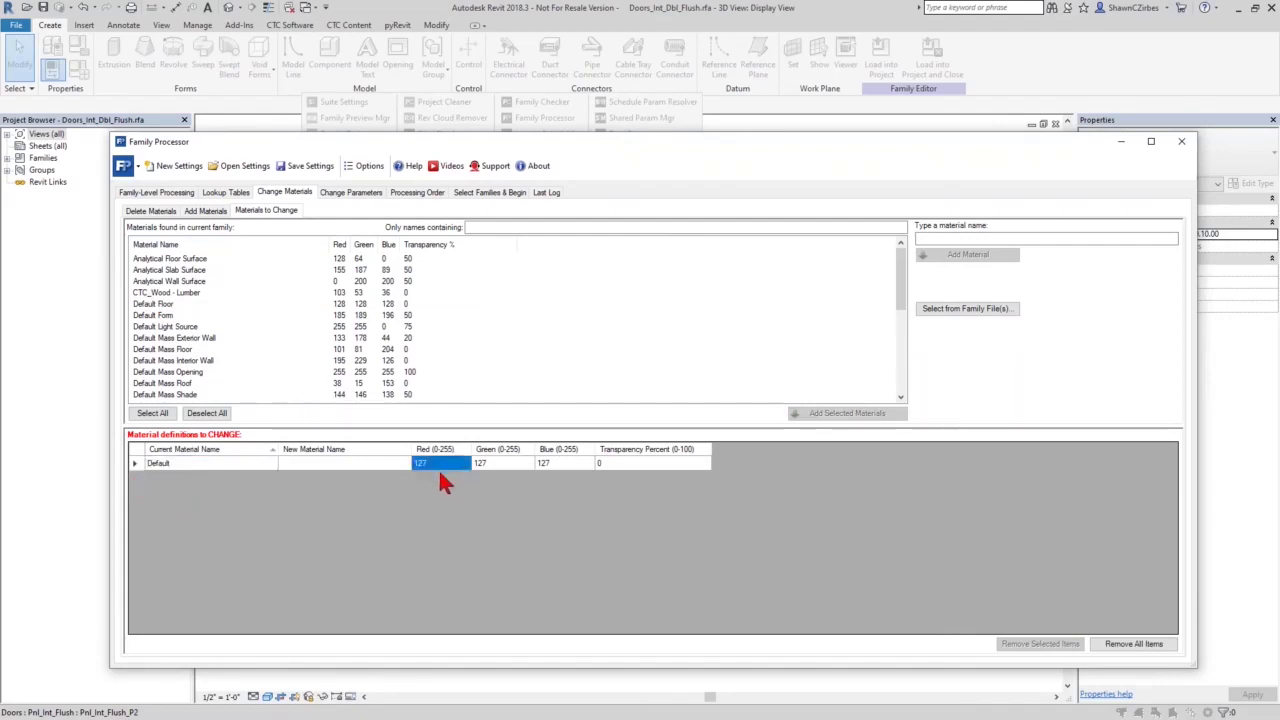
text(0)
click(558, 462)
text(0)
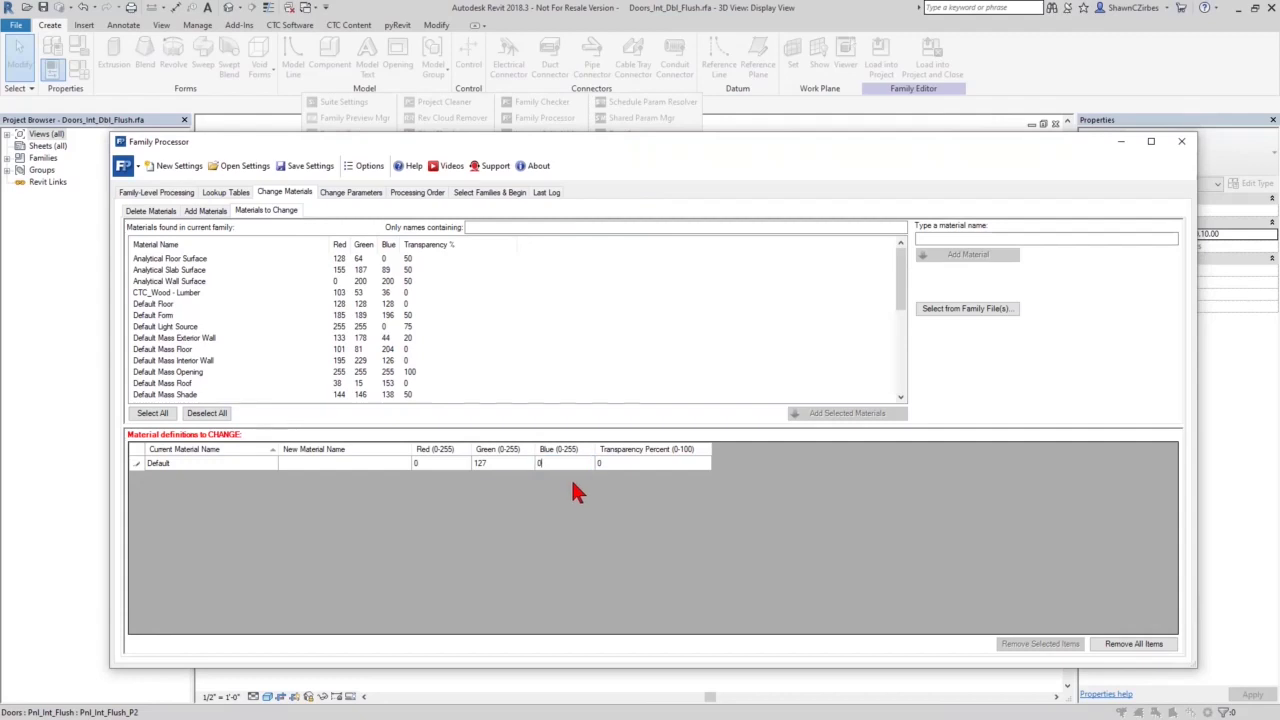
click(488, 474)
click(616, 470)
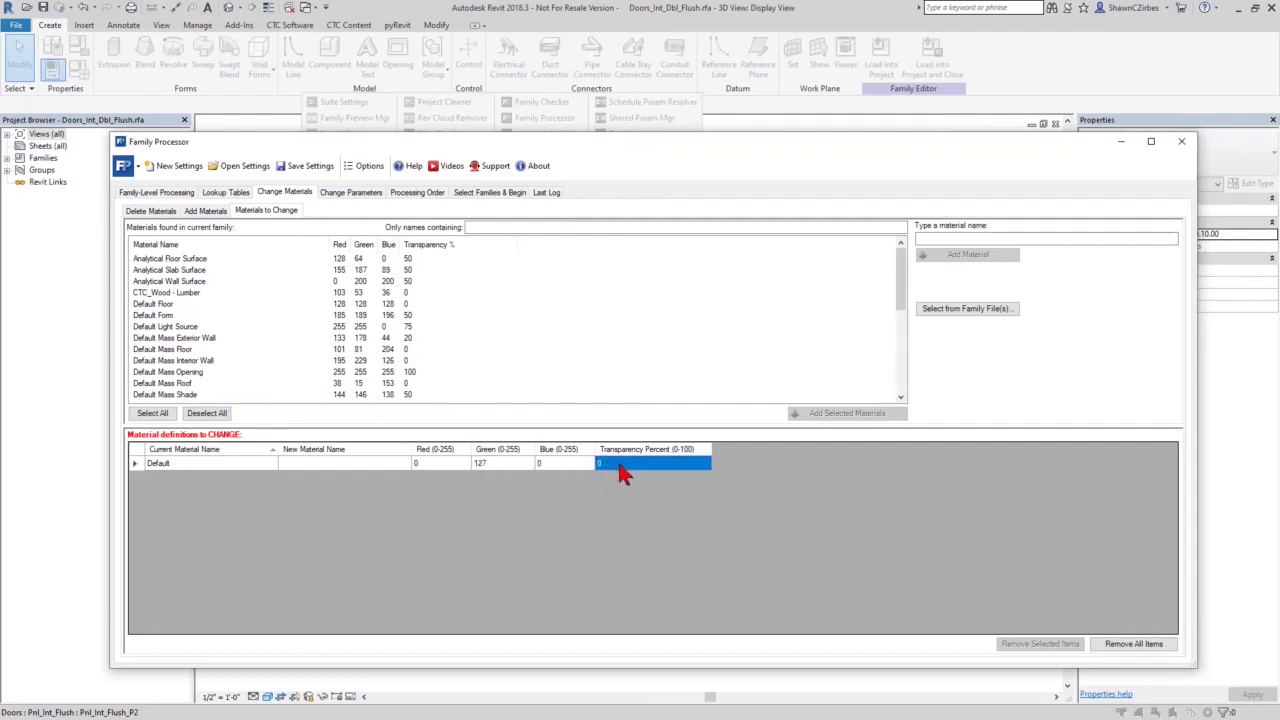
text(50)
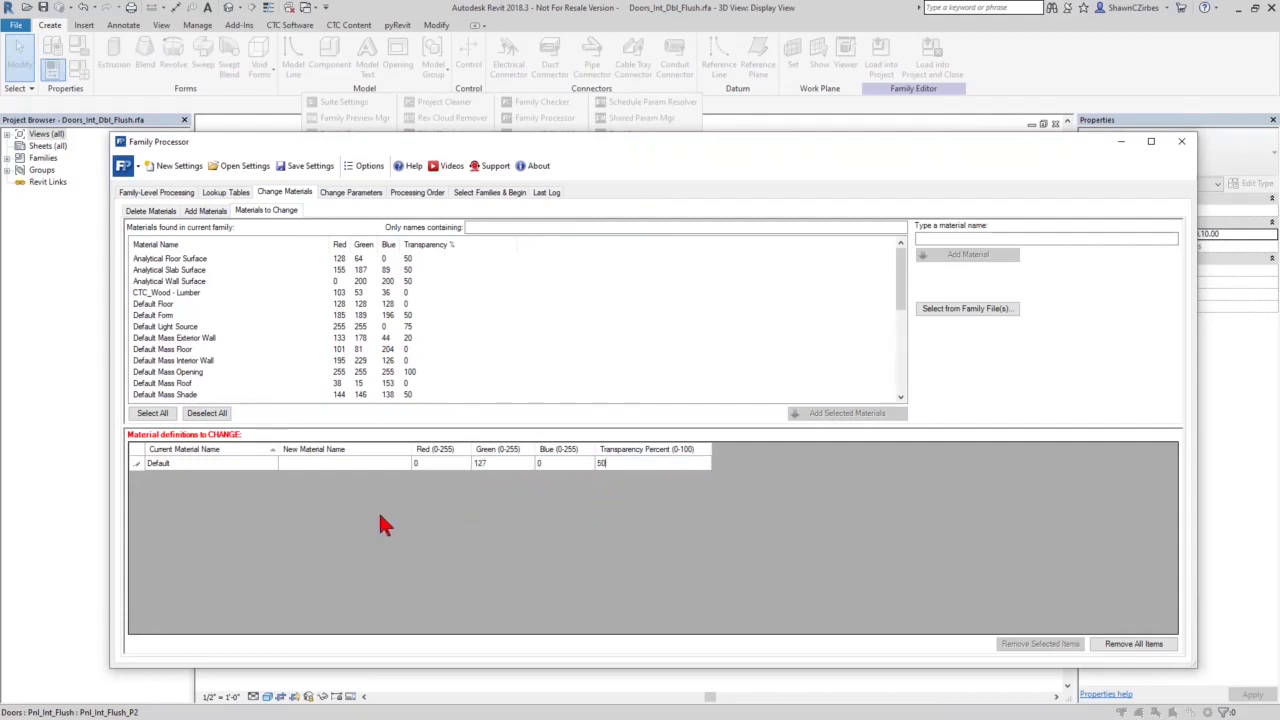
key(Return)
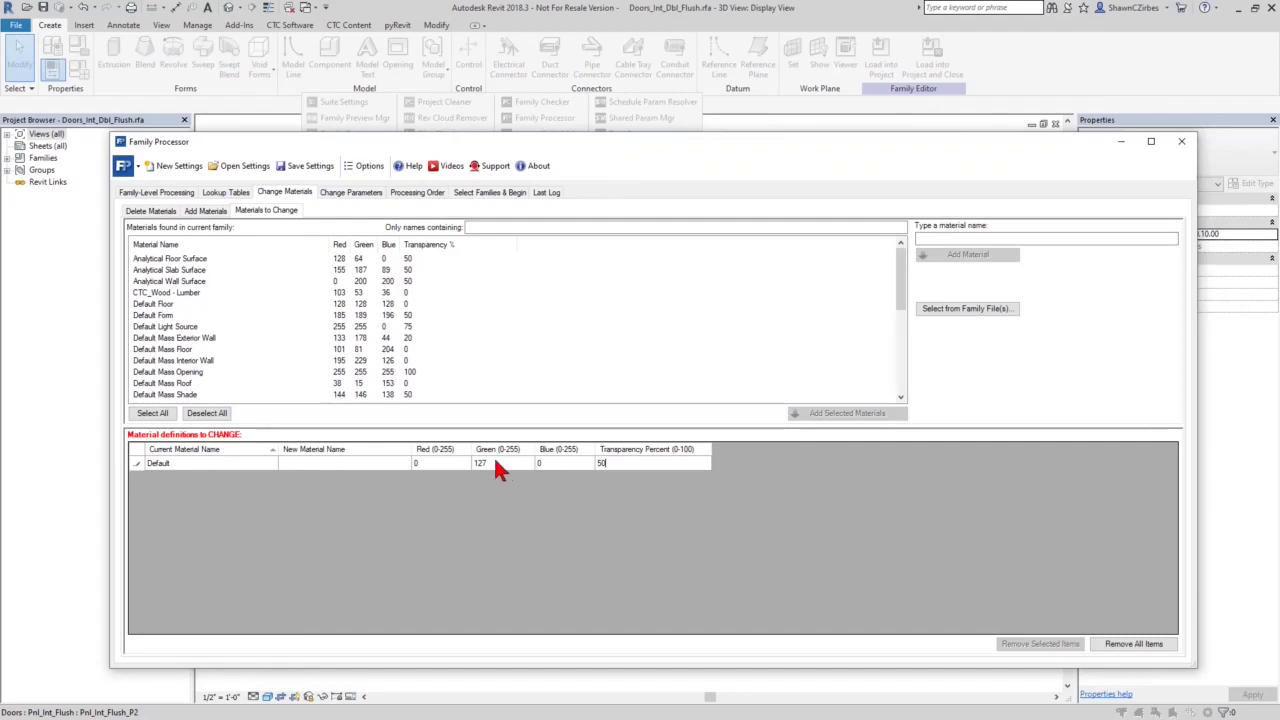
Mark the text-type Panel Material parameter for deletion and move the Family Processor window up
click(352, 192)
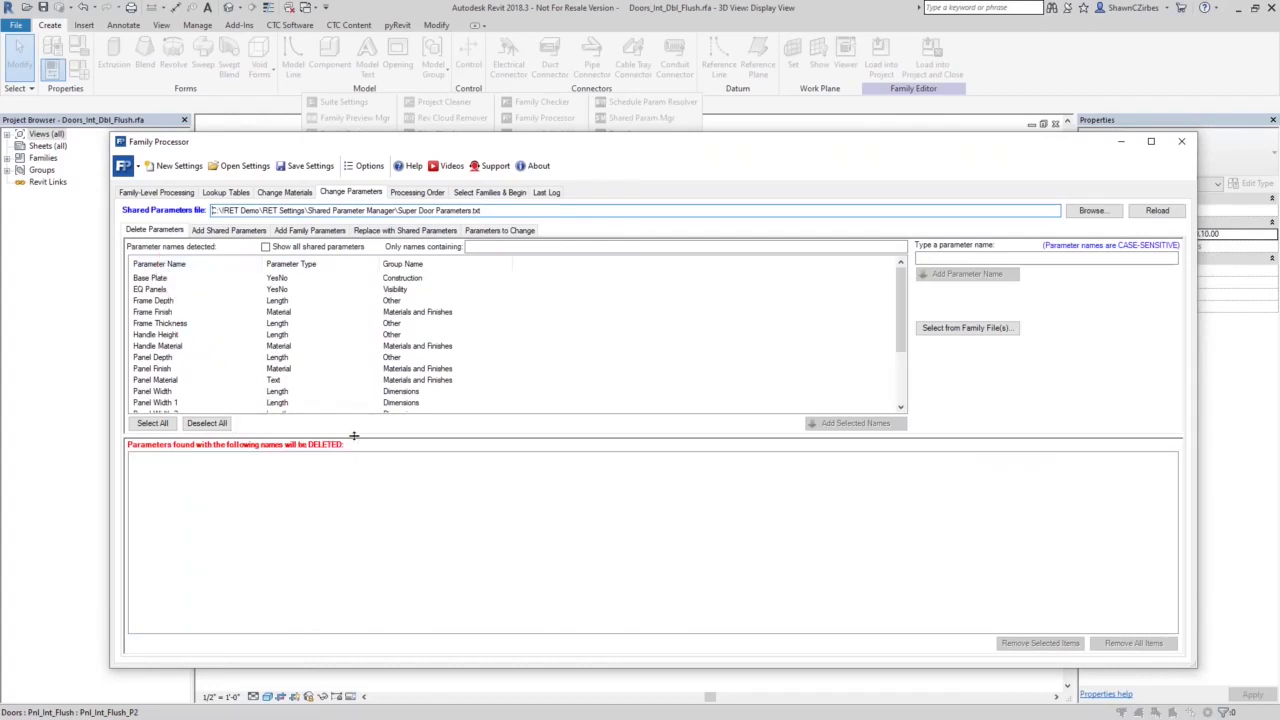
click(171, 381)
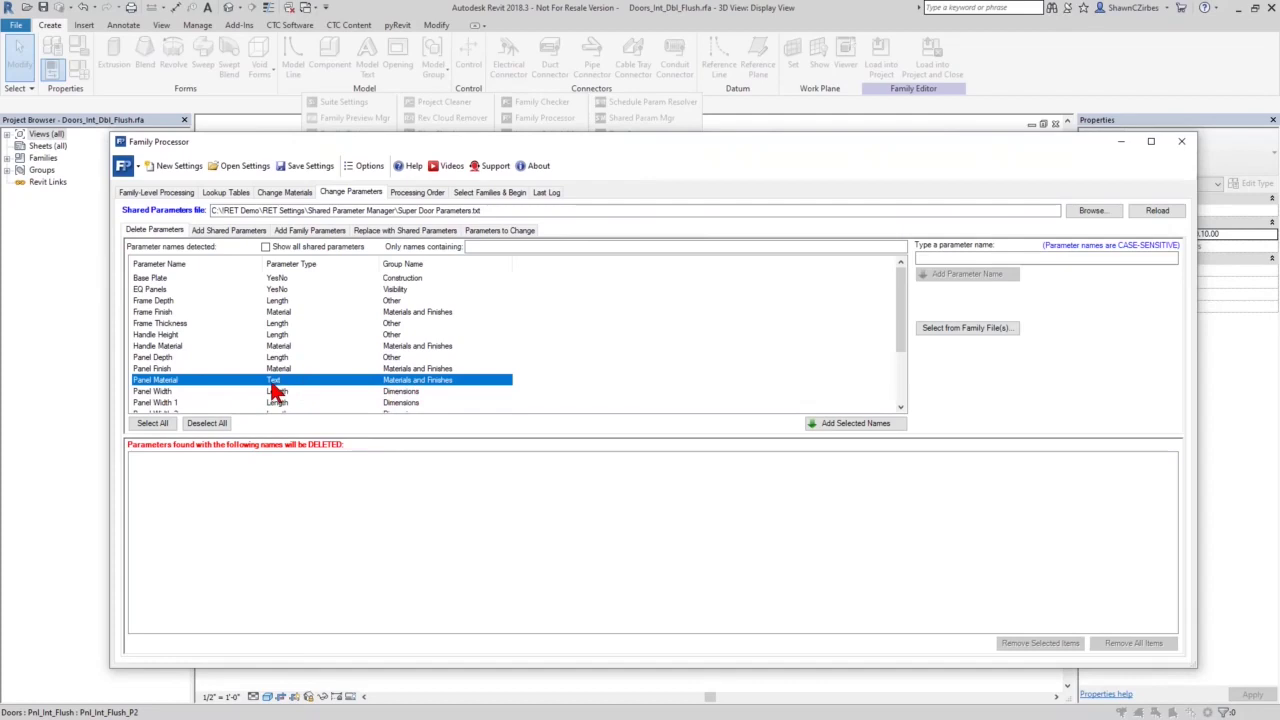
click(886, 424)
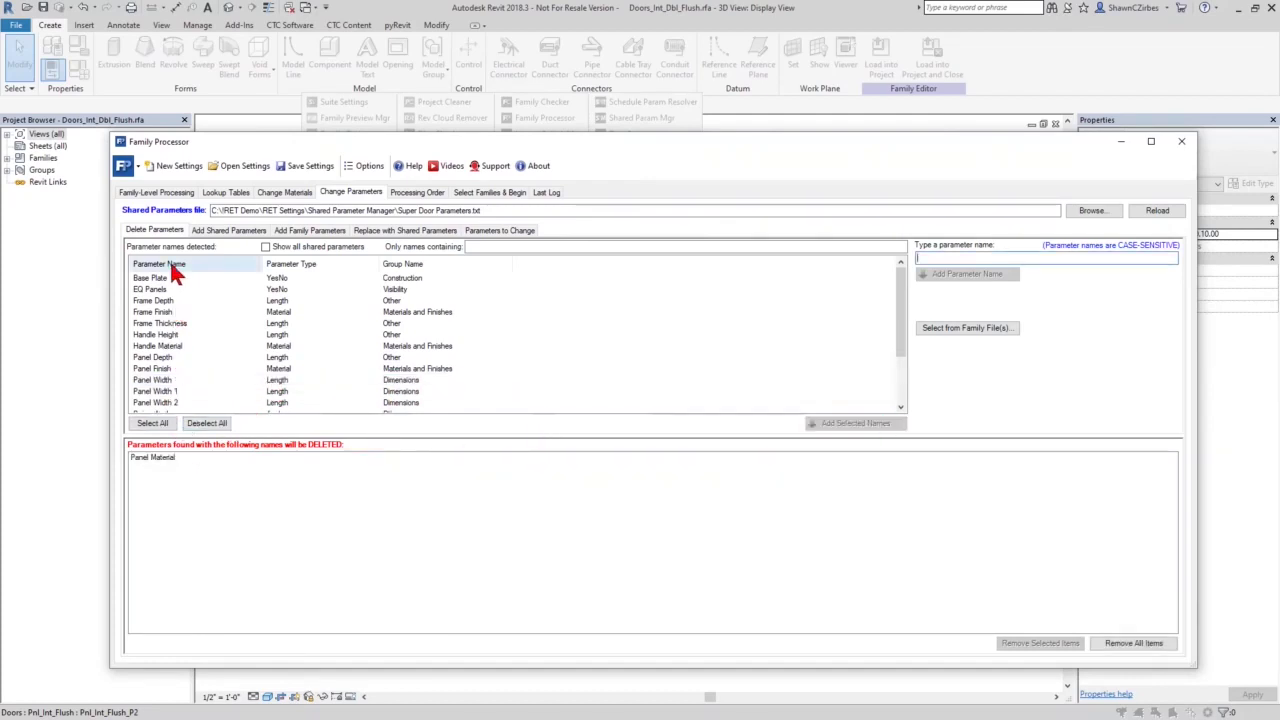
scroll(200, 318, down, 2)
drag(567, 146, 585, 95)
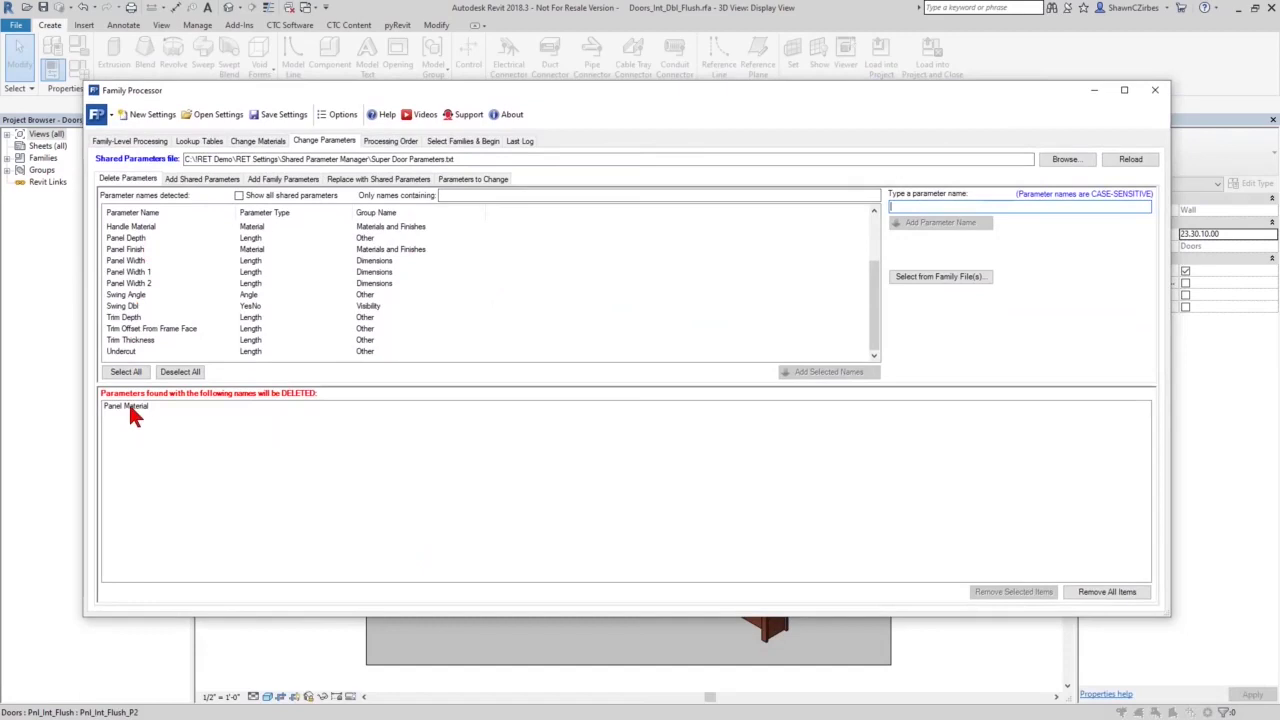
Filter the shared parameters by "pane" and add Panel Material as a shared type parameter with the value WD under Materials and Finishes
click(205, 178)
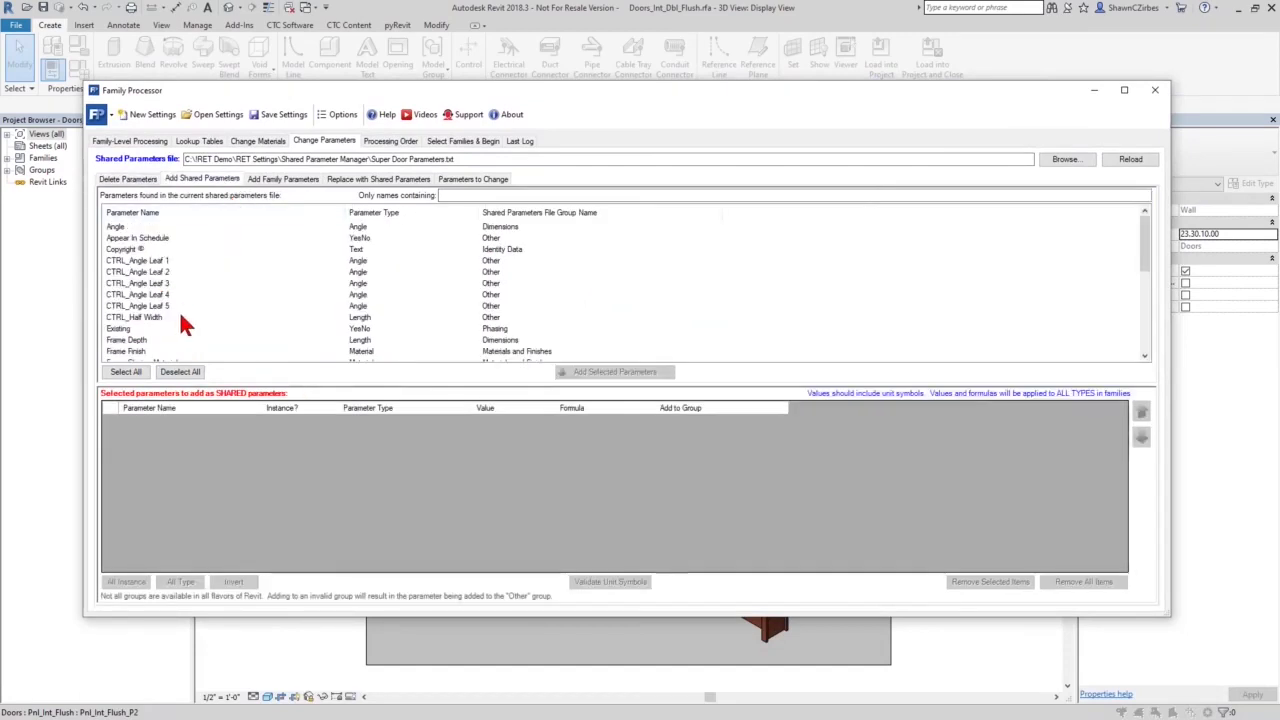
click(470, 195)
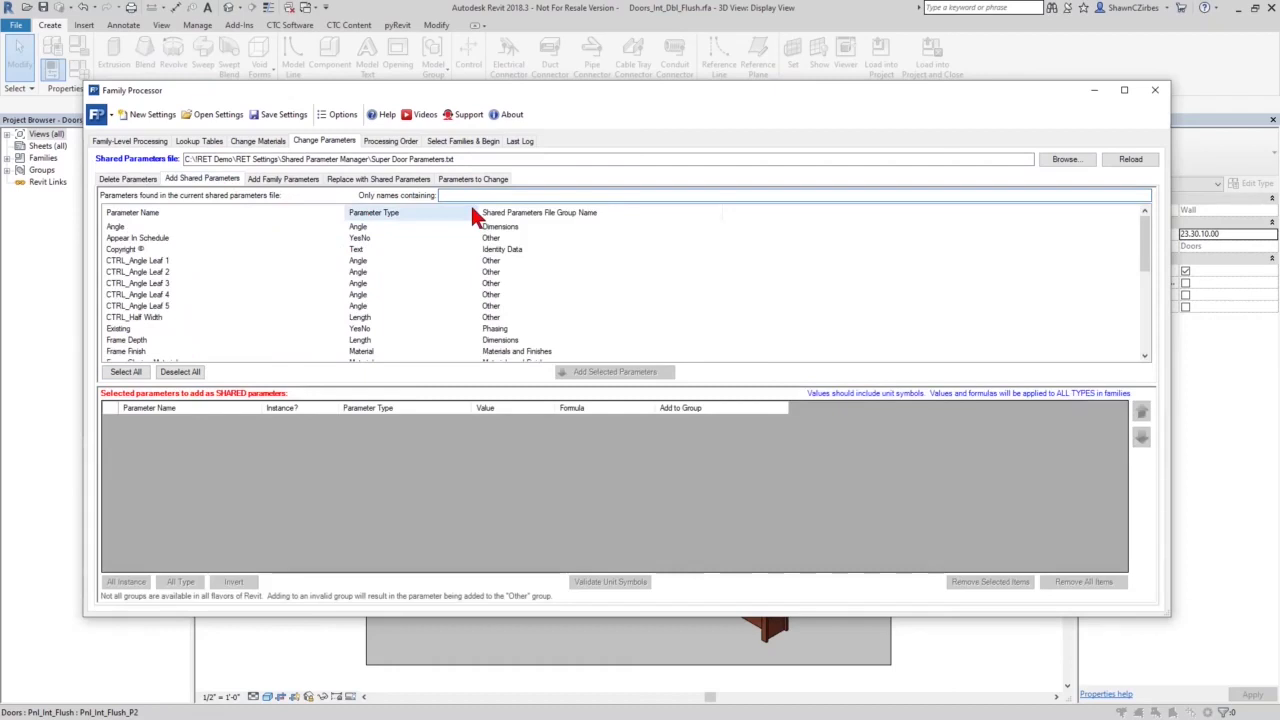
text(pane)
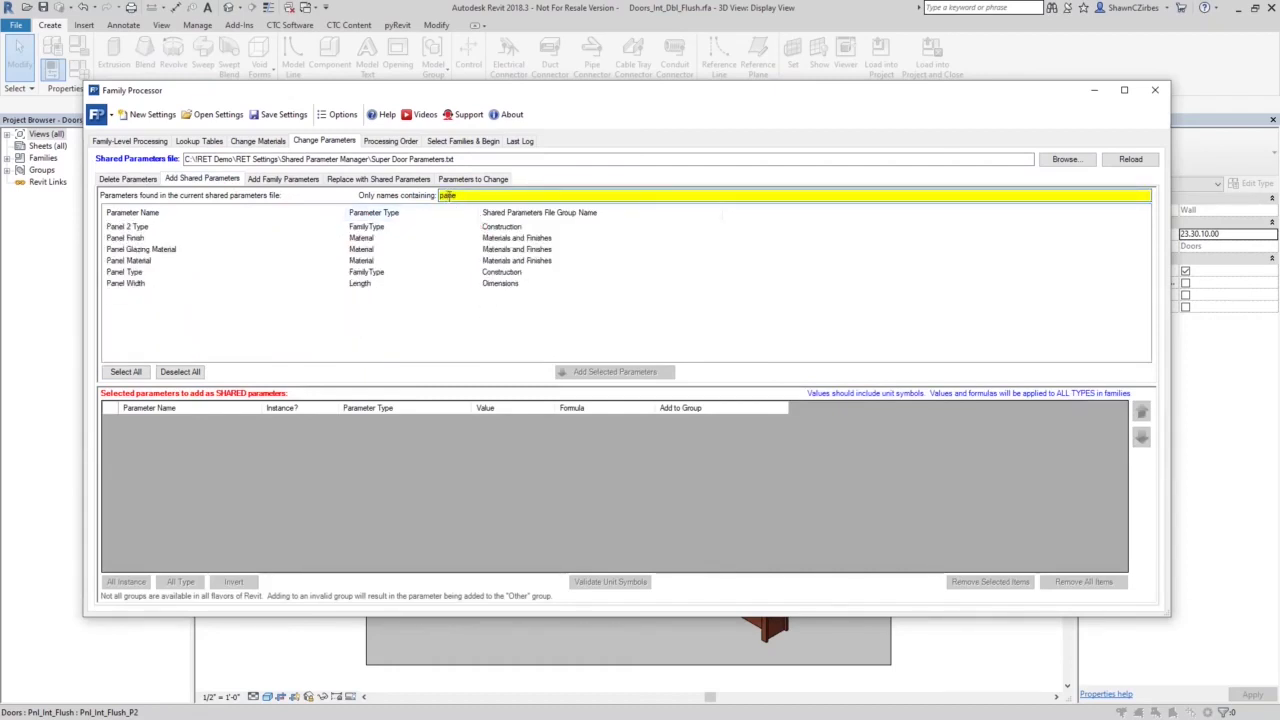
click(150, 262)
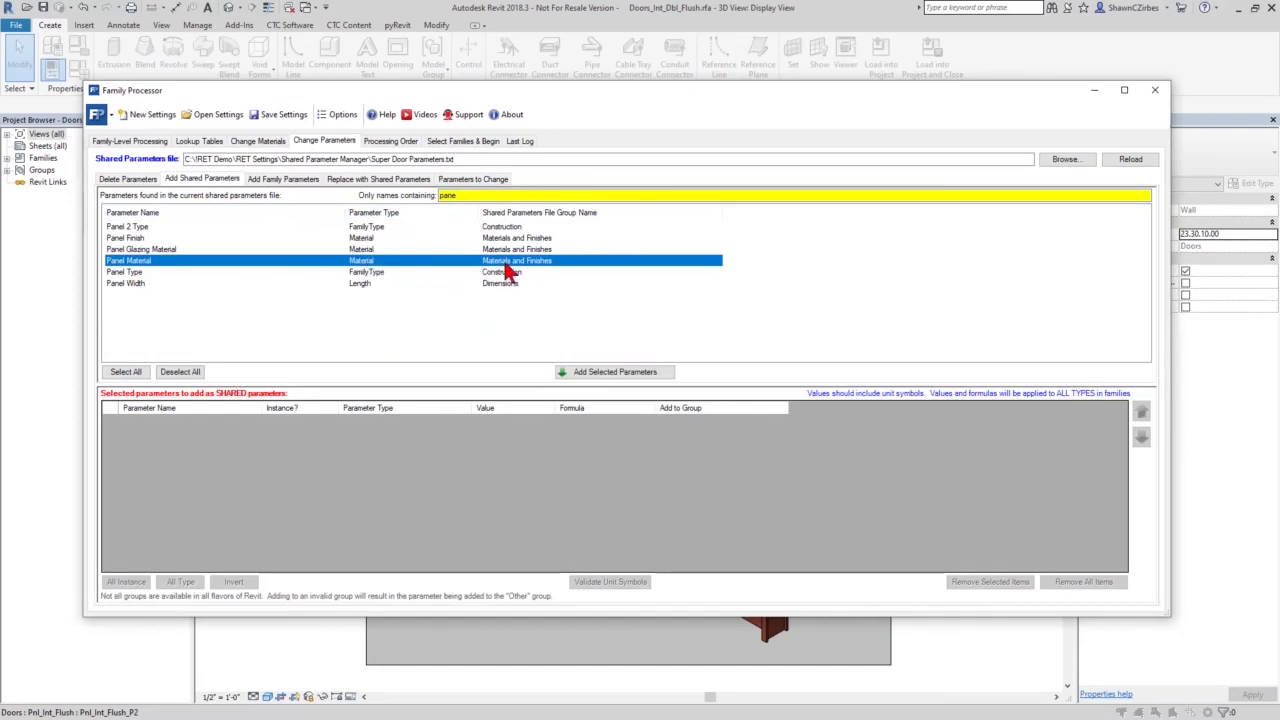
double_click(368, 262)
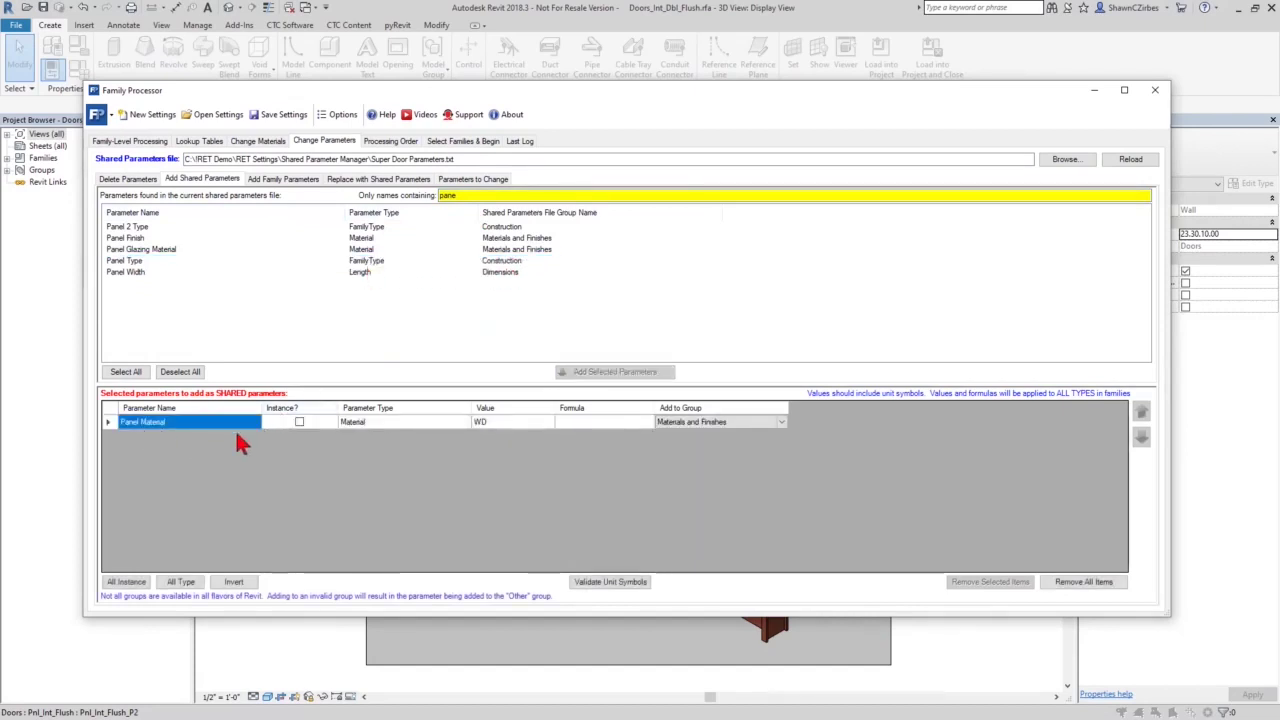
Filter the shared parameters by "copy" and add the Copyright © text parameter as a shared type parameter under Identity Data
drag(456, 195, 416, 198)
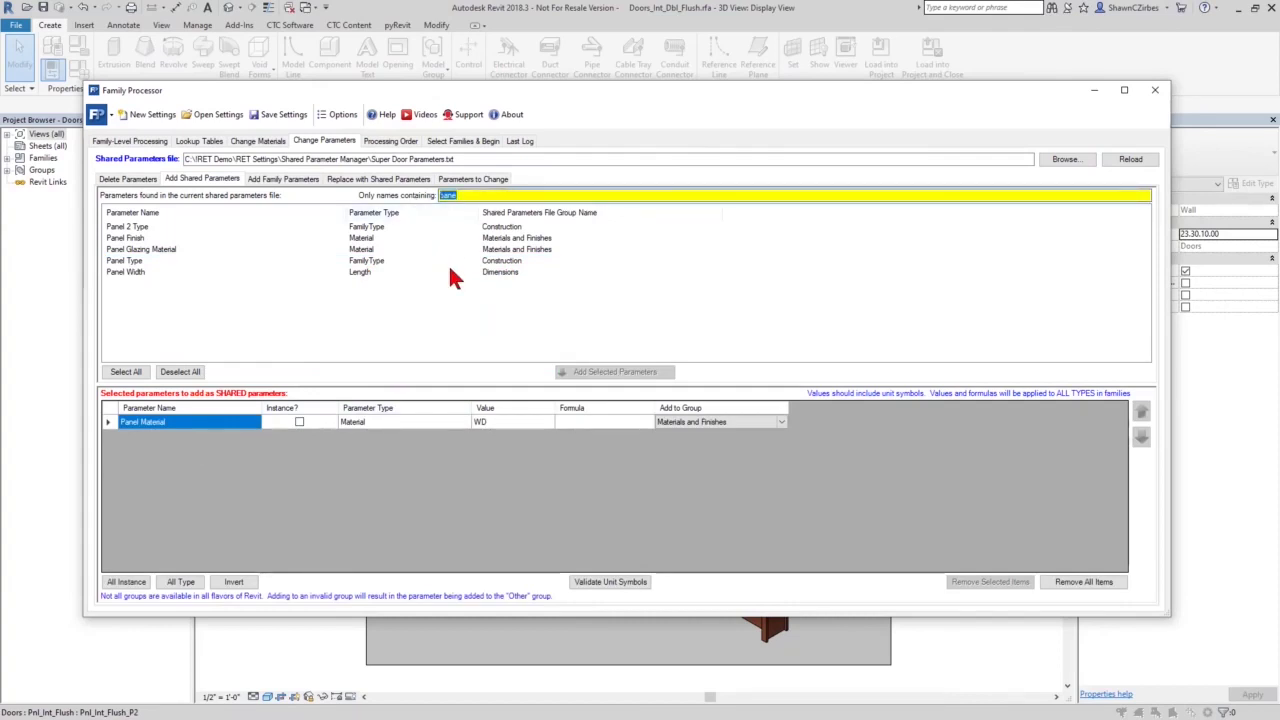
text(copy)
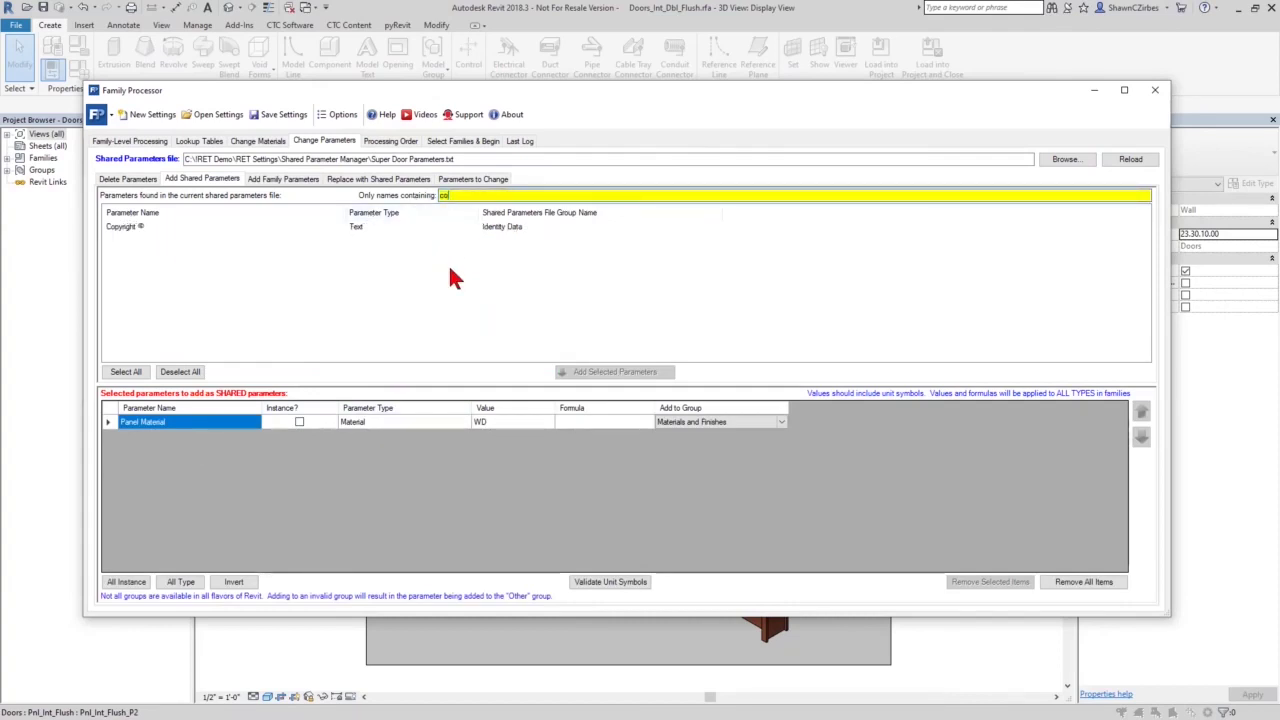
click(184, 228)
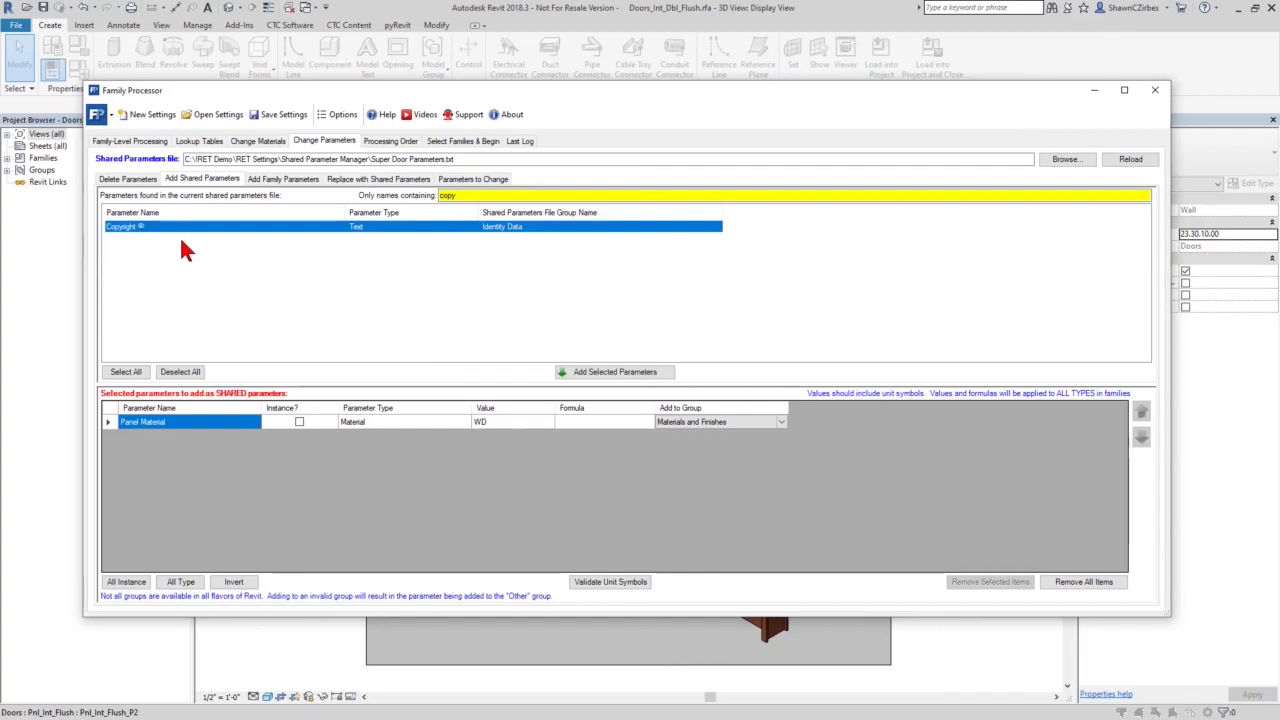
drag(571, 90, 585, 239)
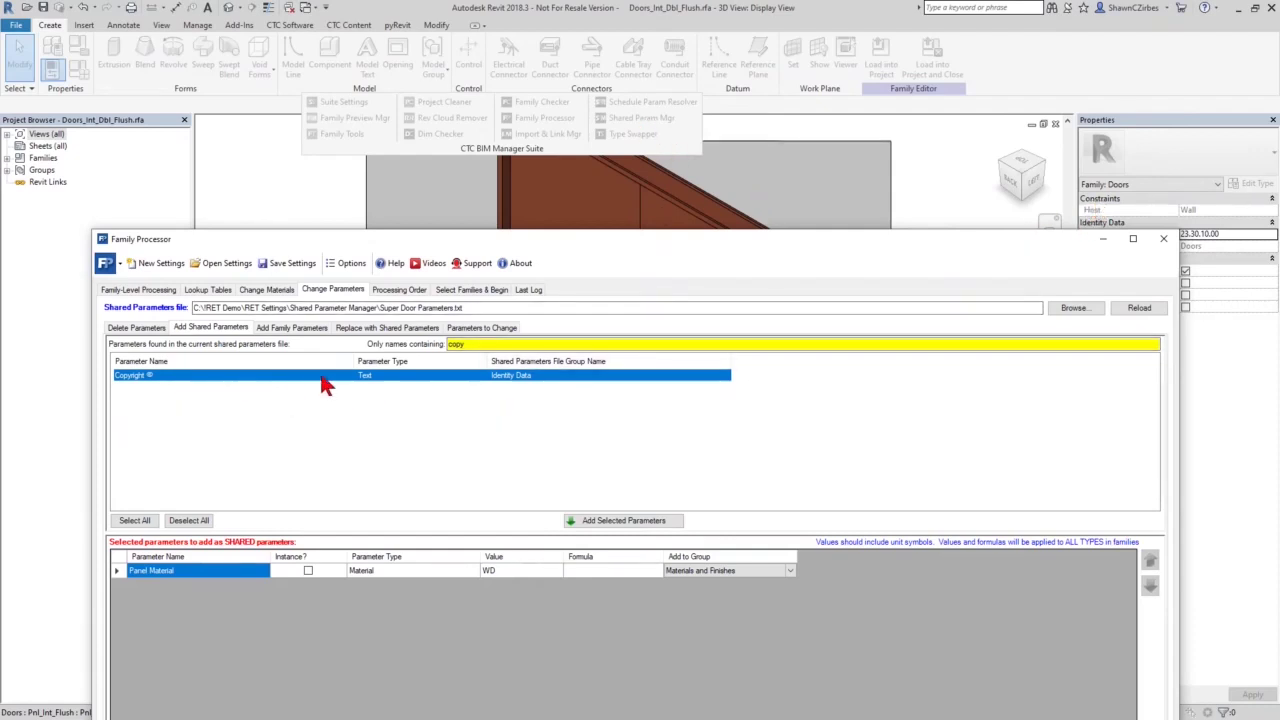
drag(568, 236, 538, 85)
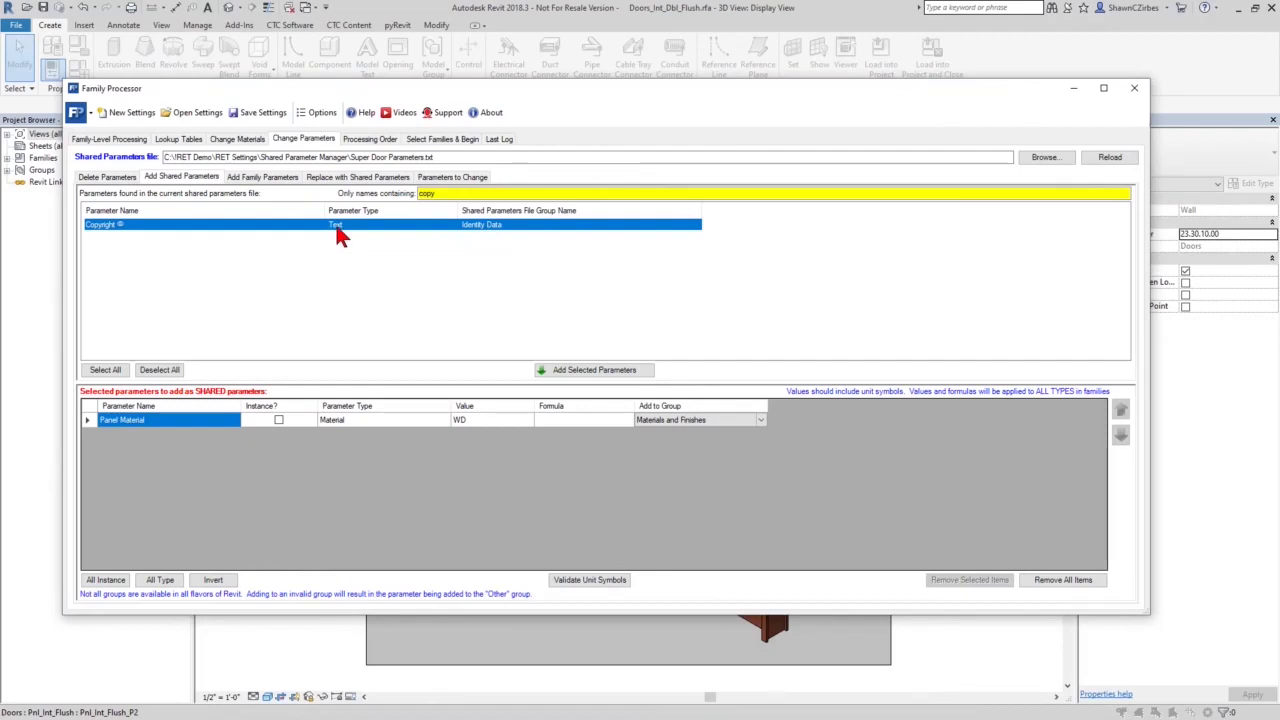
double_click(305, 230)
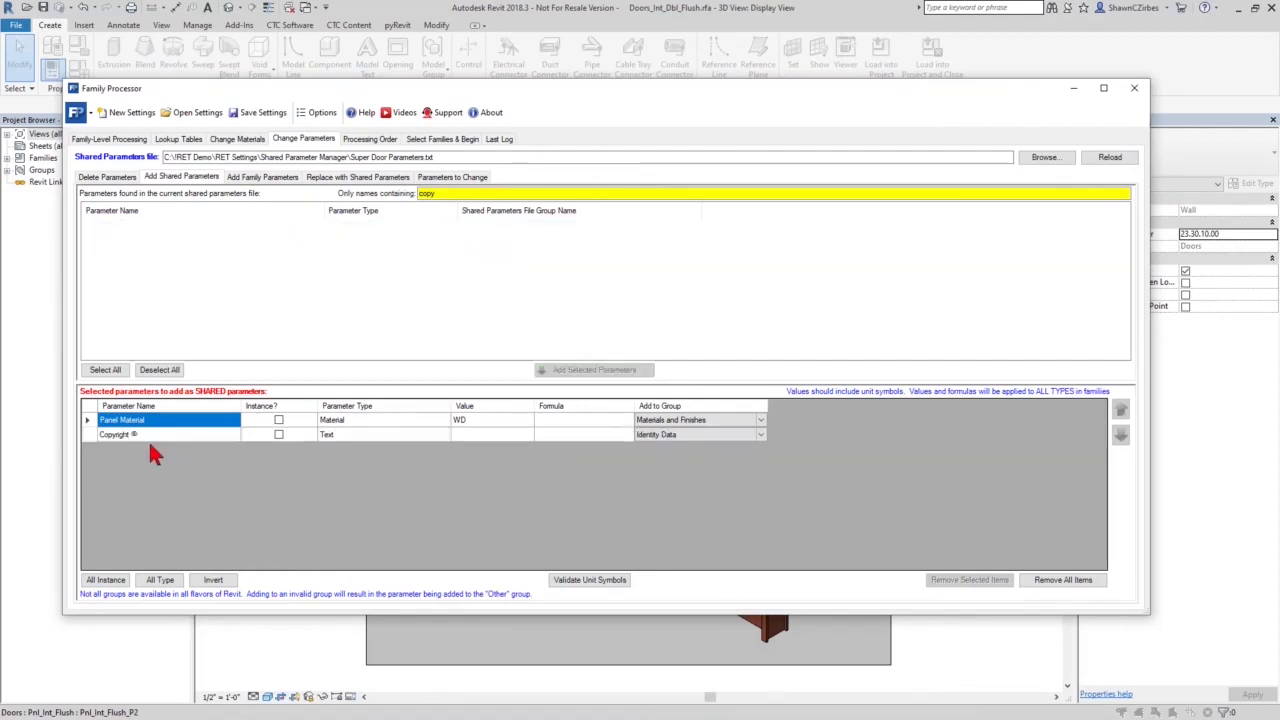
click(665, 438)
Review the Panel Material entry in the list of parameters to delete, then return to the shared parameters to add
click(110, 178)
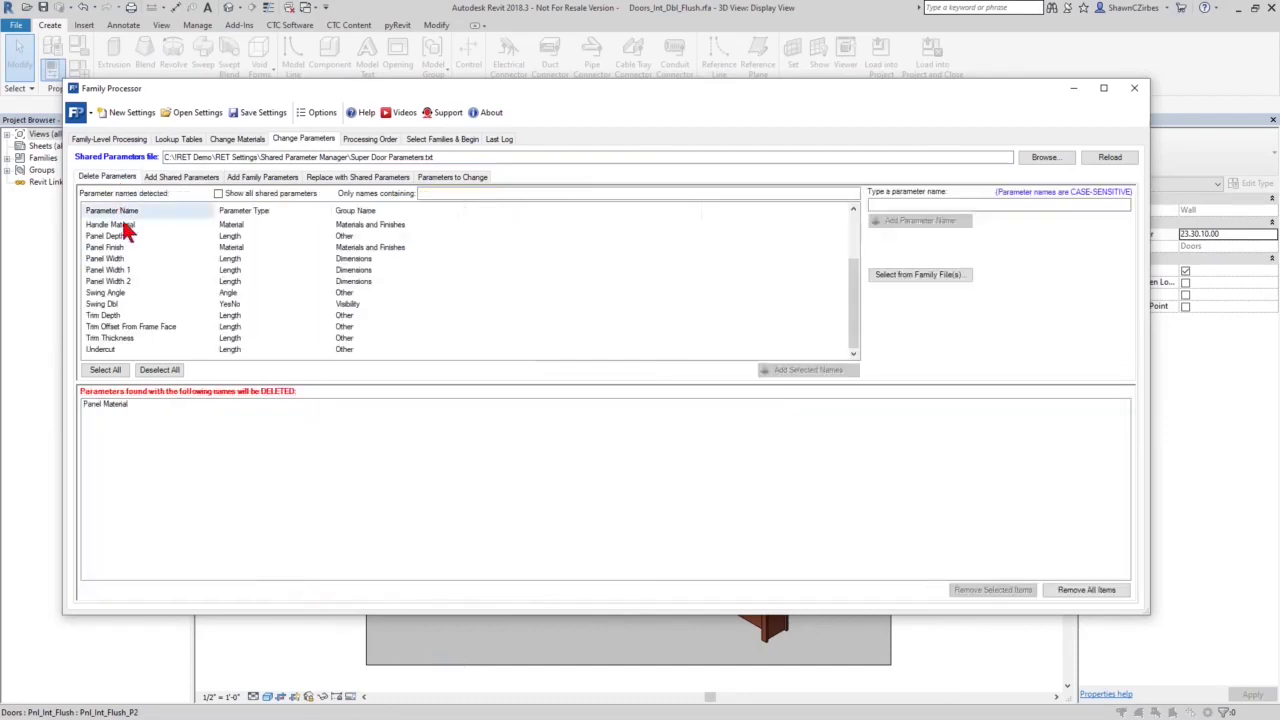
click(100, 405)
click(178, 177)
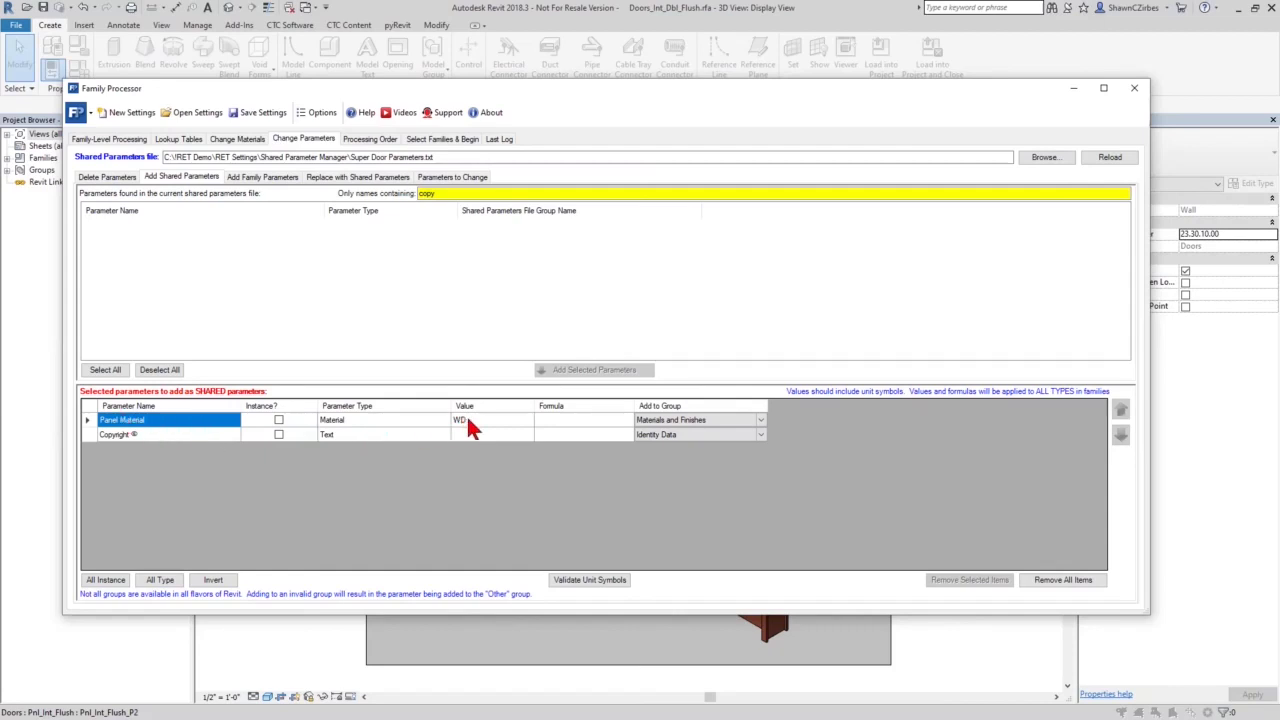
Add Swing Angle to the family parameters to add and remove it again
click(282, 177)
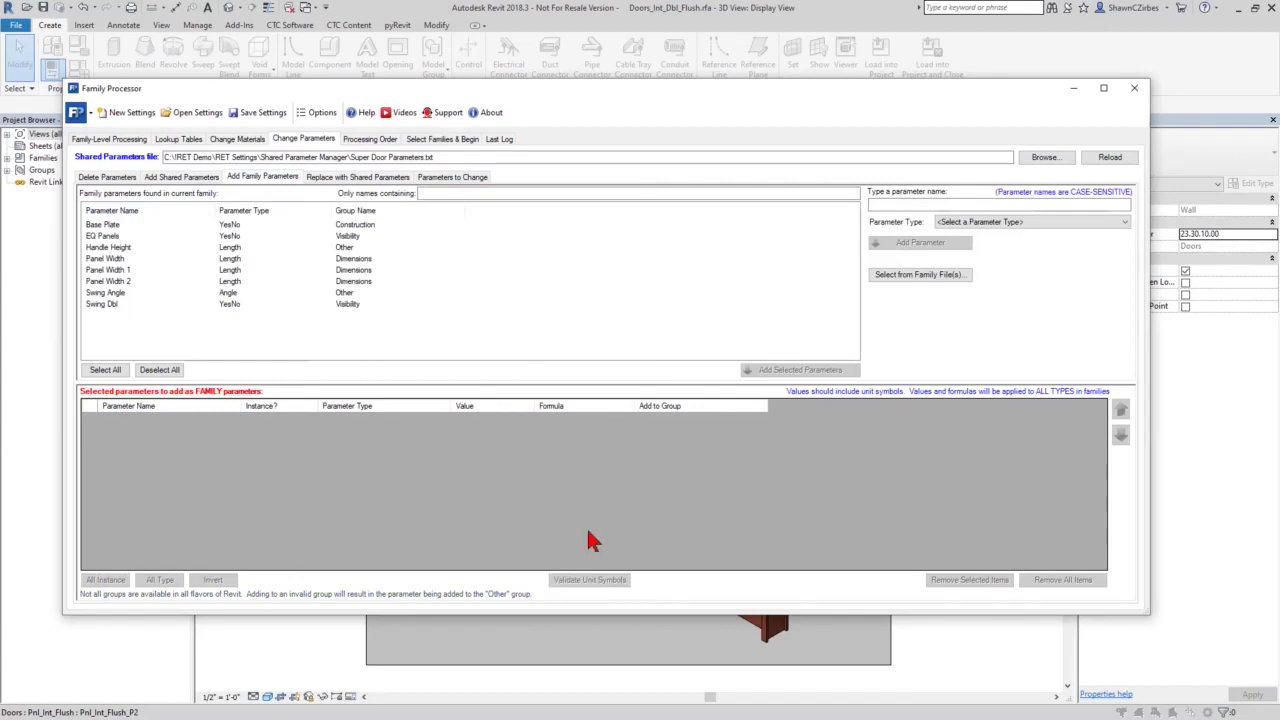
double_click(105, 292)
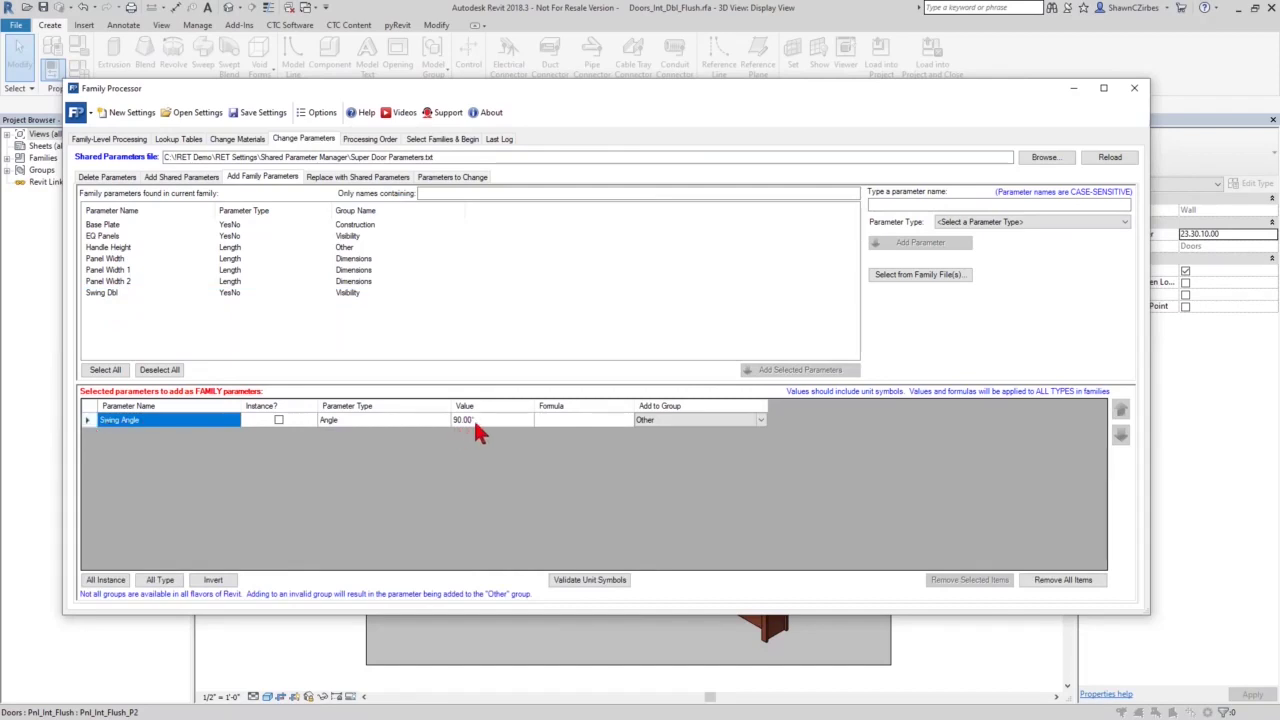
click(87, 420)
key(Delete)
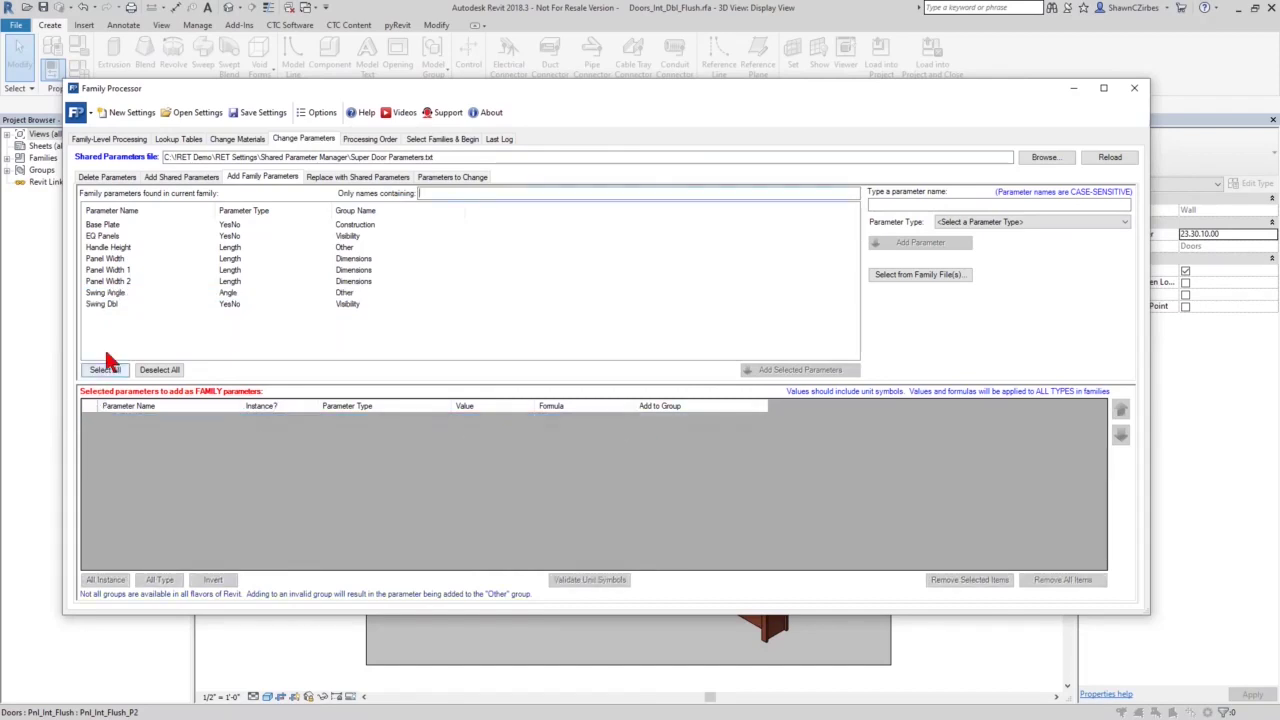
Add the current family's parameters from Frame Depth through Panel Finish to the list for replacement with shared parameters
click(357, 179)
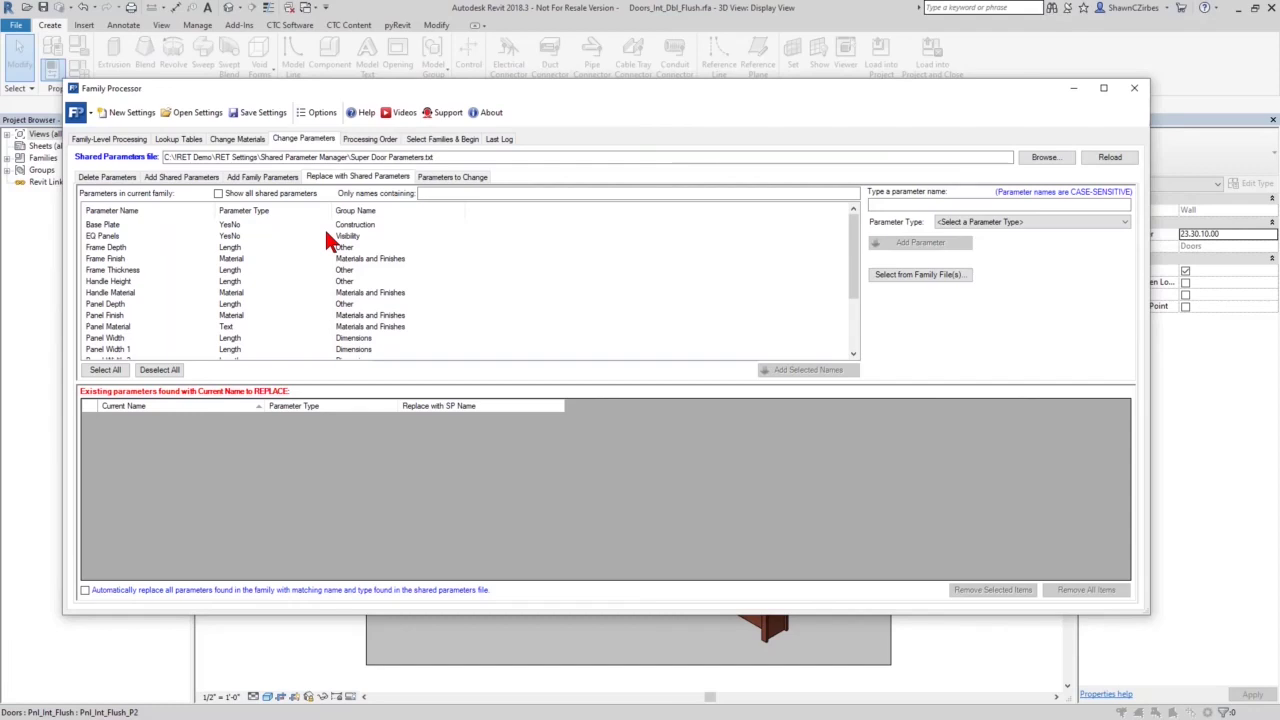
click(108, 247)
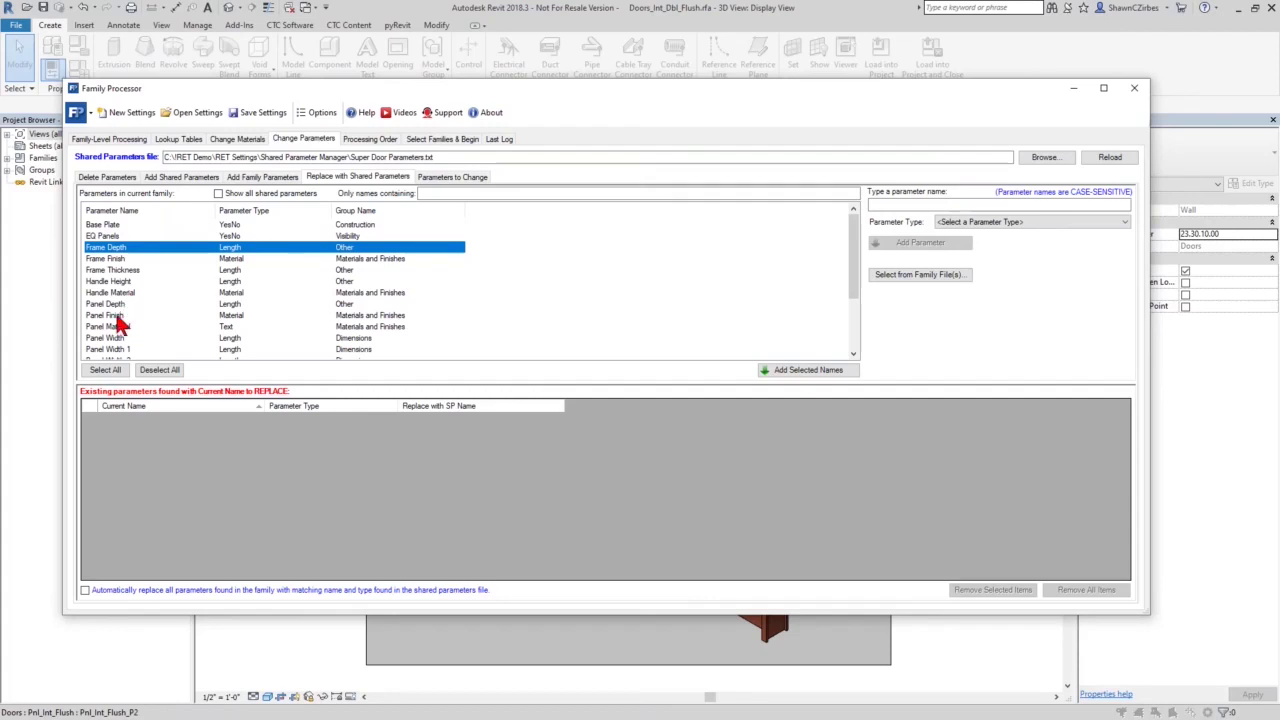
shift+click(143, 315)
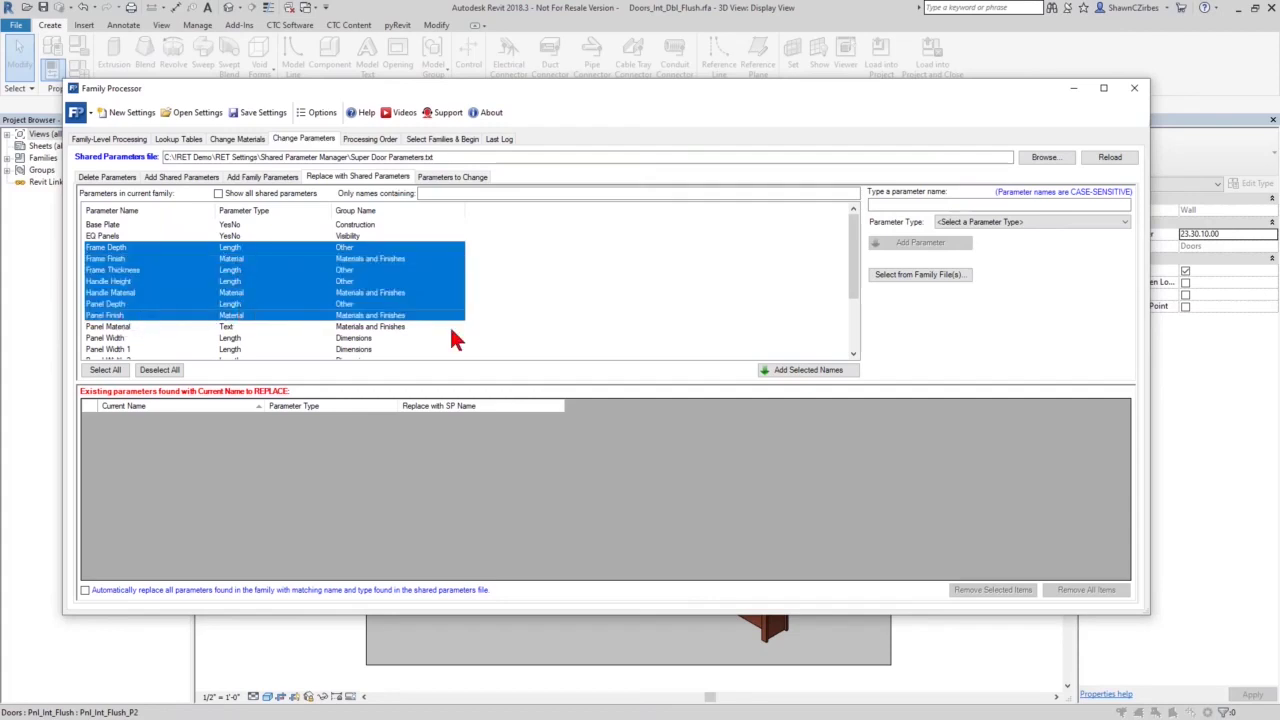
click(836, 371)
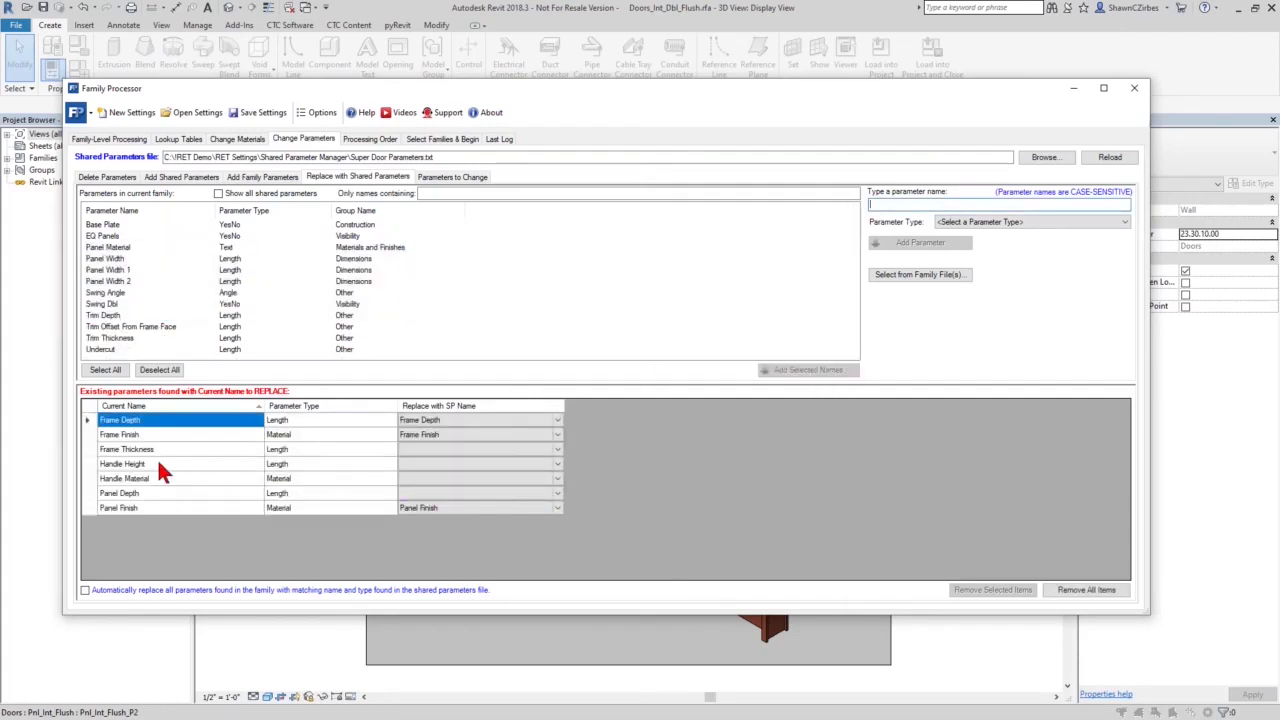
Check the loaded shared parameters file and the shared replacements it offers for Frame Thickness
drag(351, 158, 442, 160)
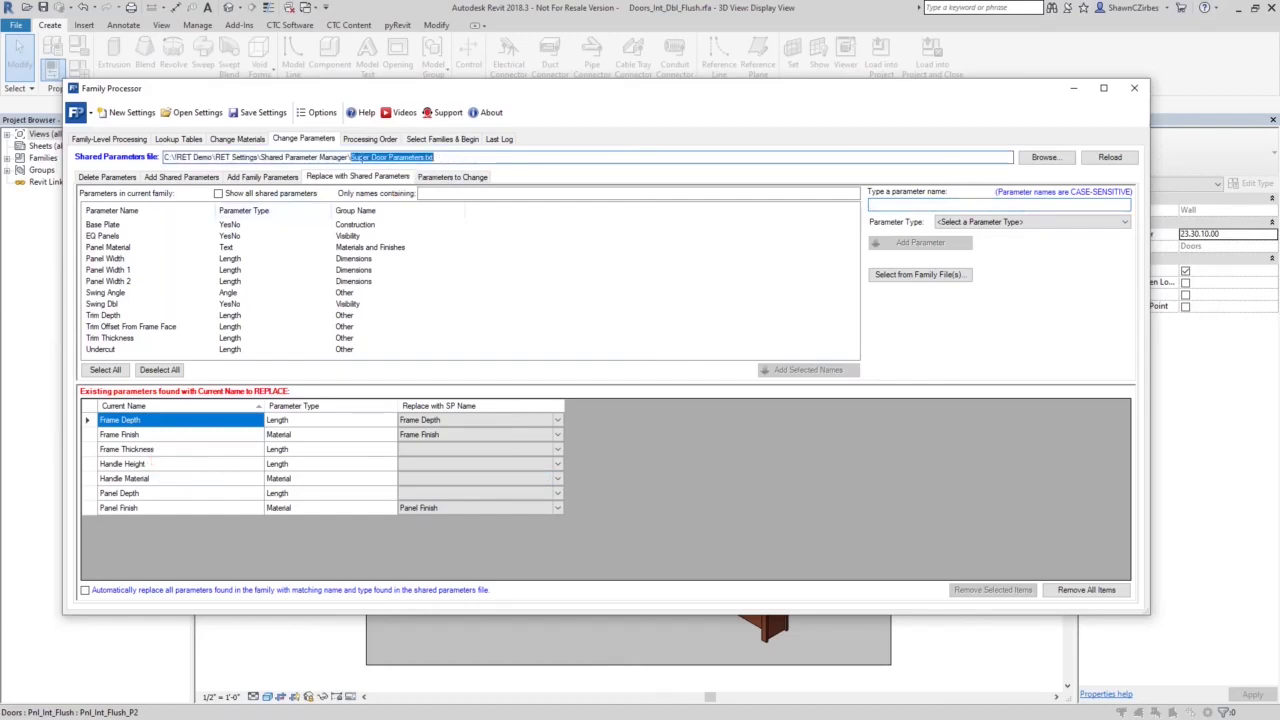
click(400, 449)
click(556, 449)
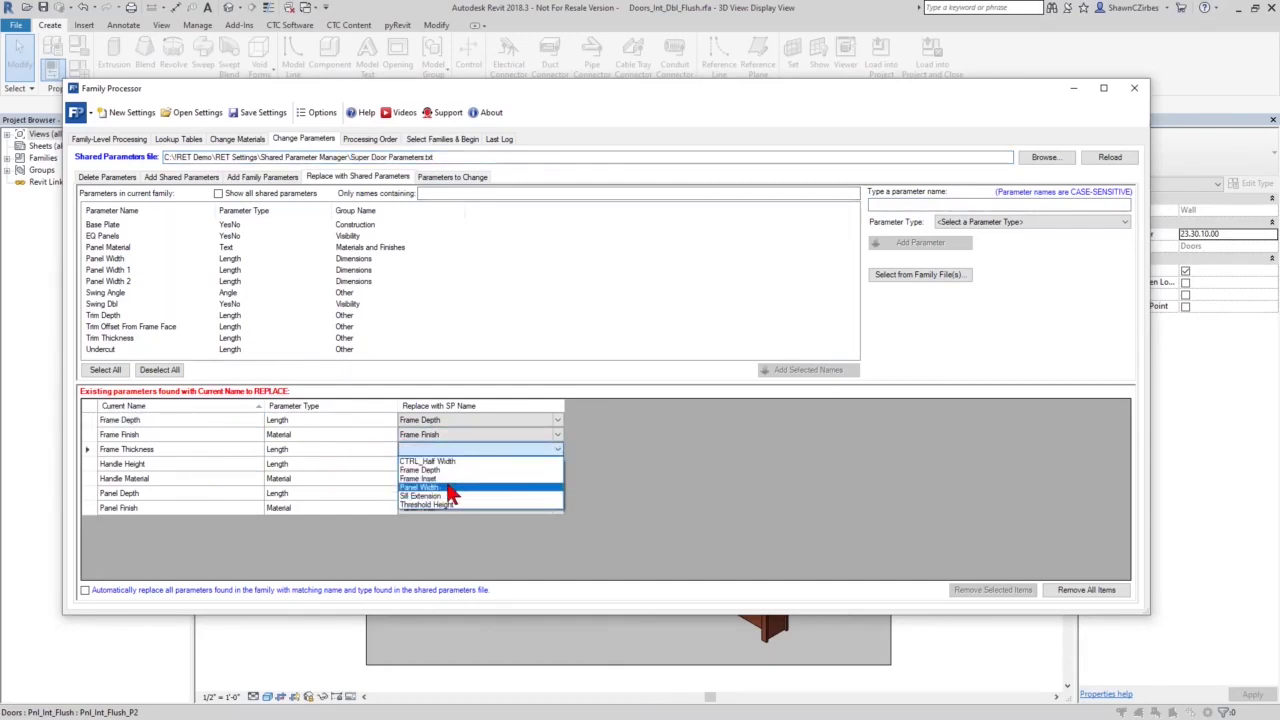
click(89, 452)
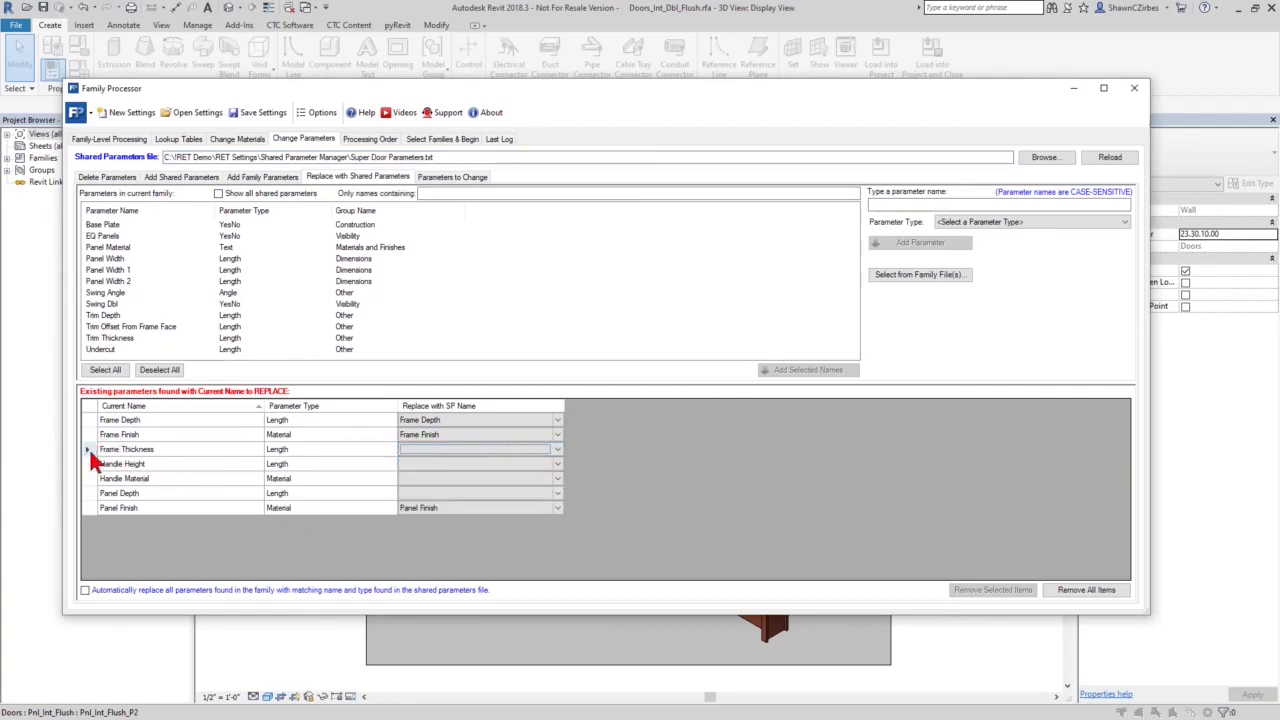
click(89, 476)
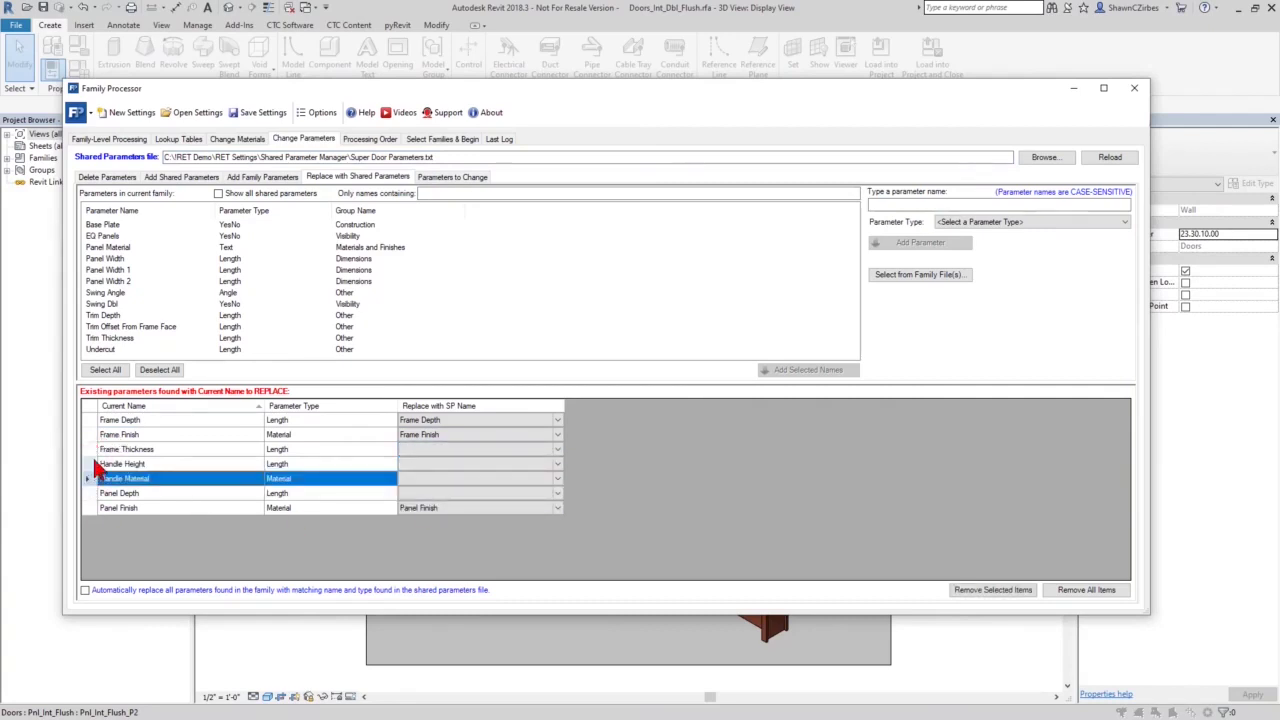
click(90, 449)
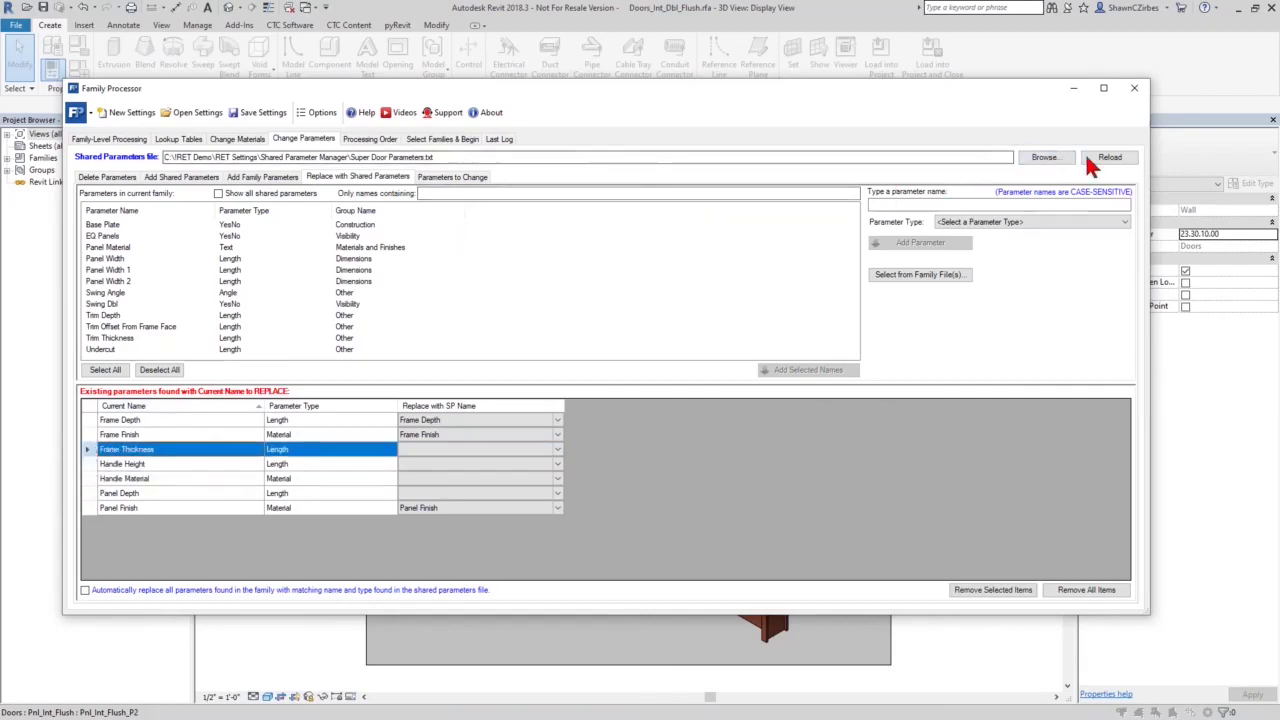
Load 110823-ICS Shared Parameters.txt as the shared parameters file and remove all entries from the replacement list
click(1048, 162)
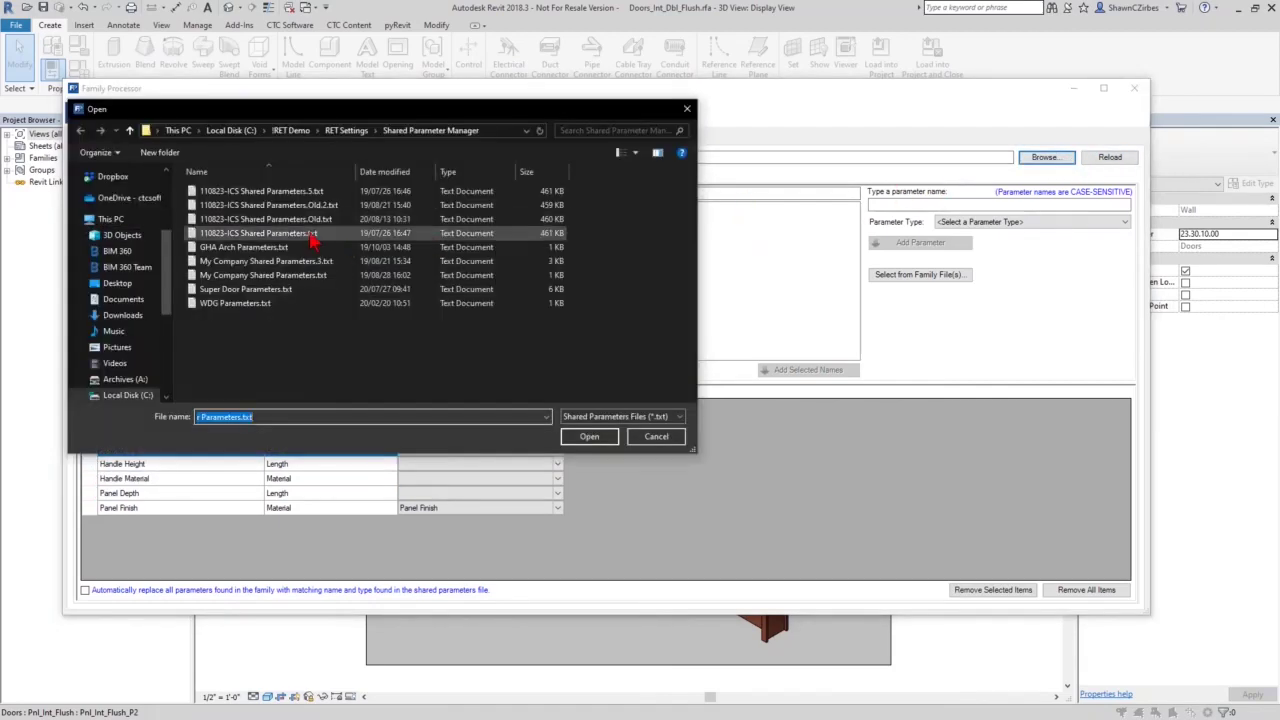
double_click(294, 236)
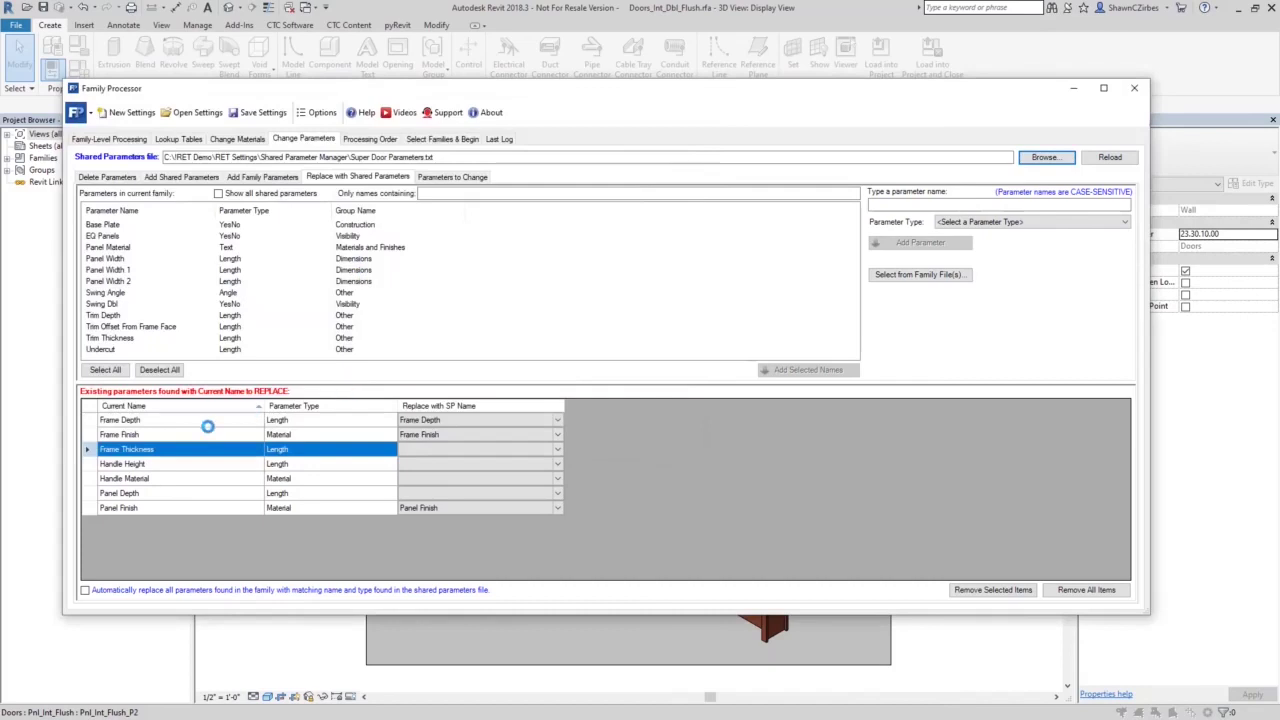
click(90, 420)
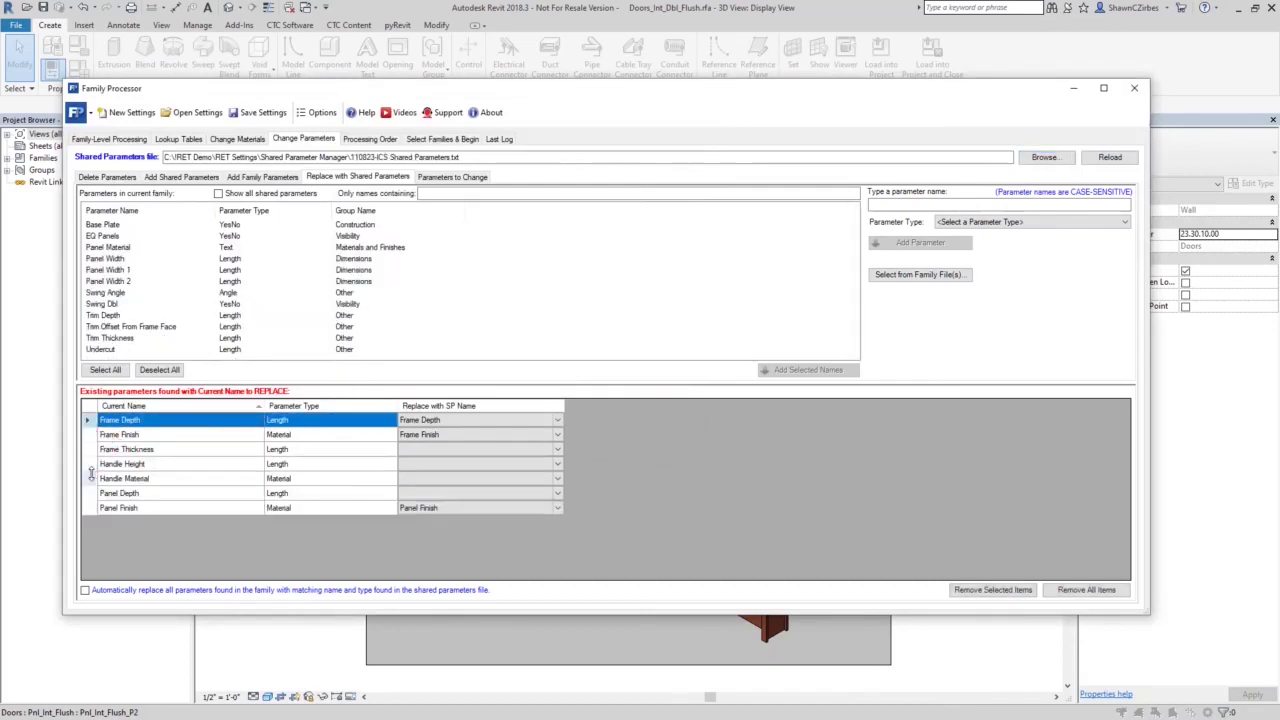
shift+click(89, 507)
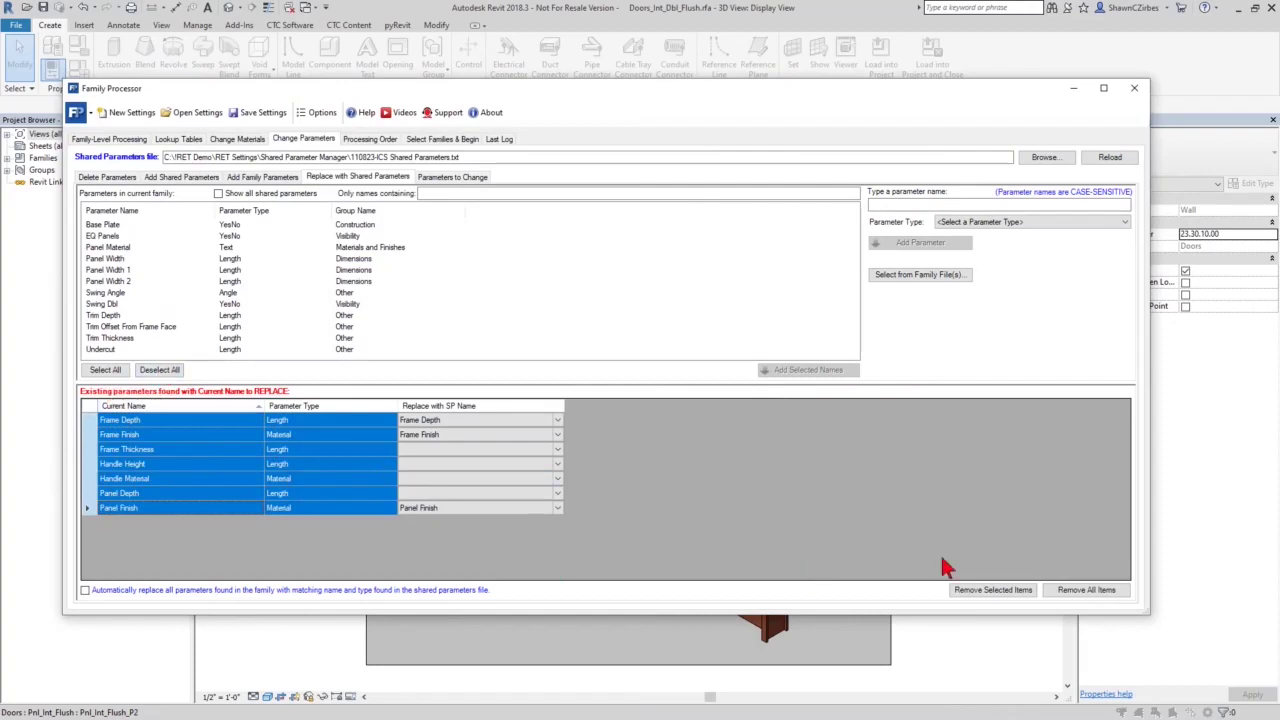
click(993, 589)
Add the family's frame, handle and panel parameters for replacement with matching shared parameters, and map Base Plate to Threshold
click(102, 247)
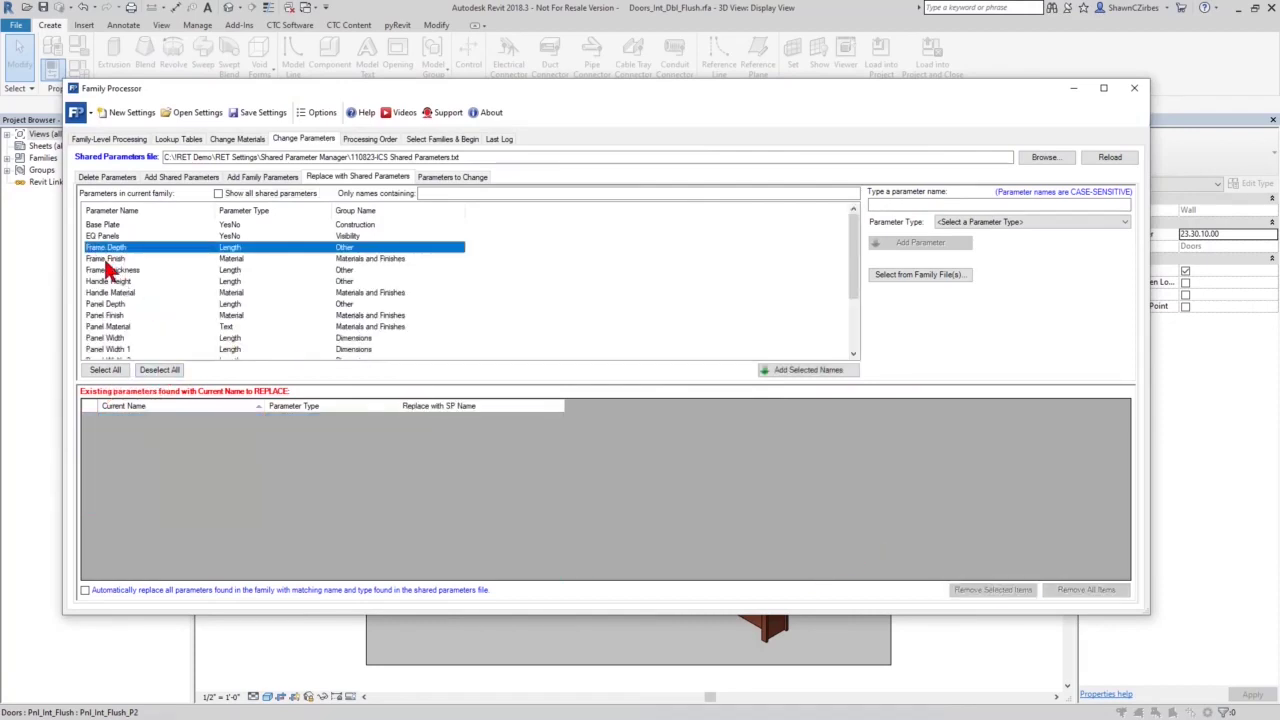
shift+click(110, 292)
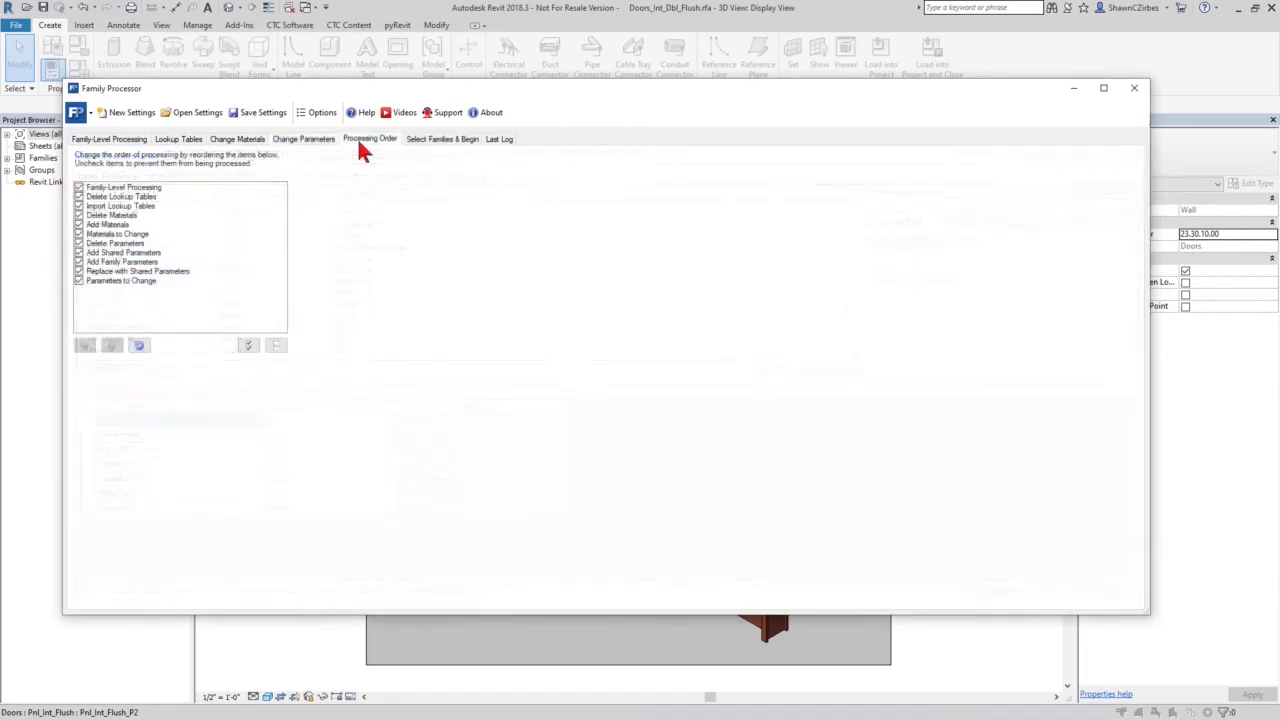
click(303, 139)
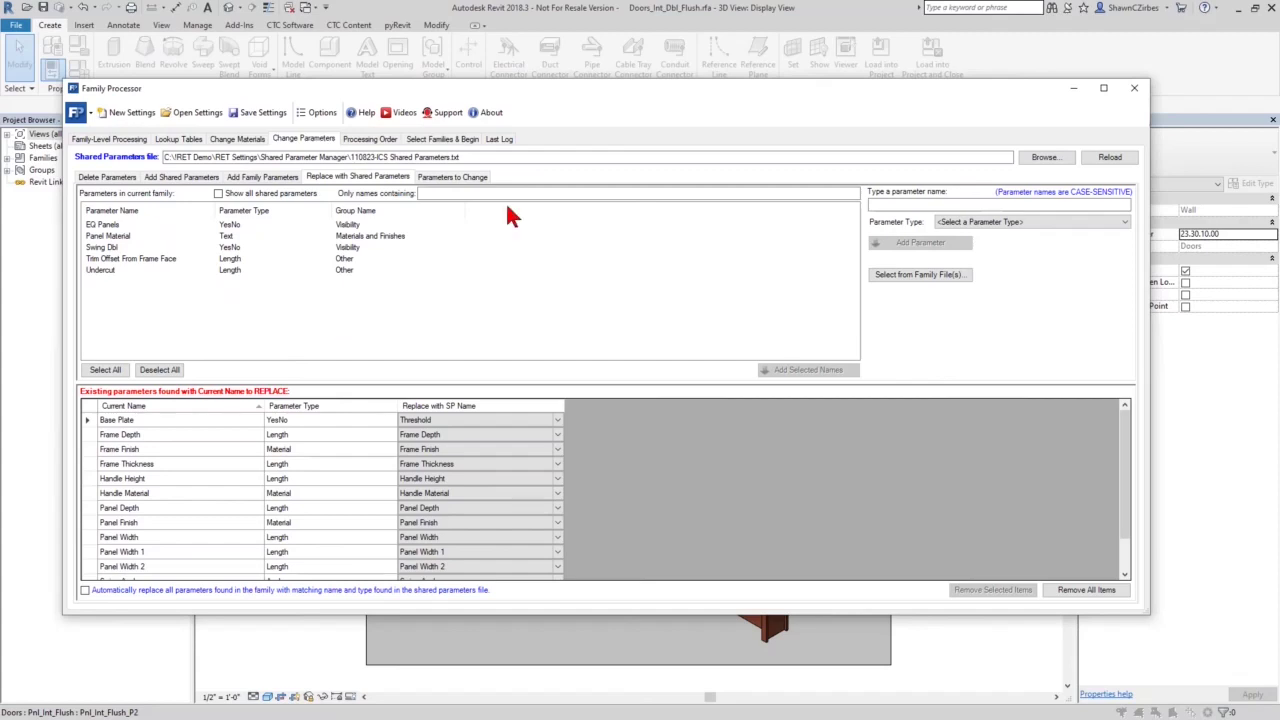
Set multiple-file processing to save to the alternate Residential\Edited parent folder and override the preview image with the view named Preview
drag(647, 79, 660, 223)
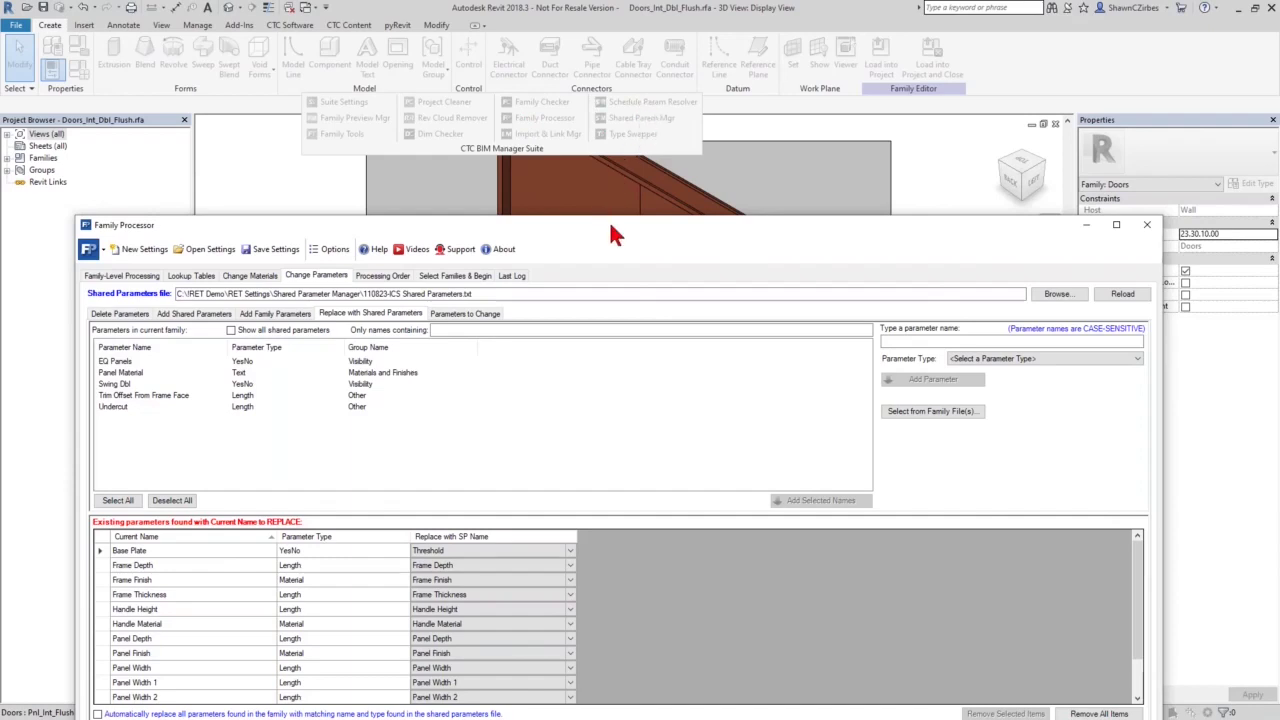
drag(610, 228, 626, 172)
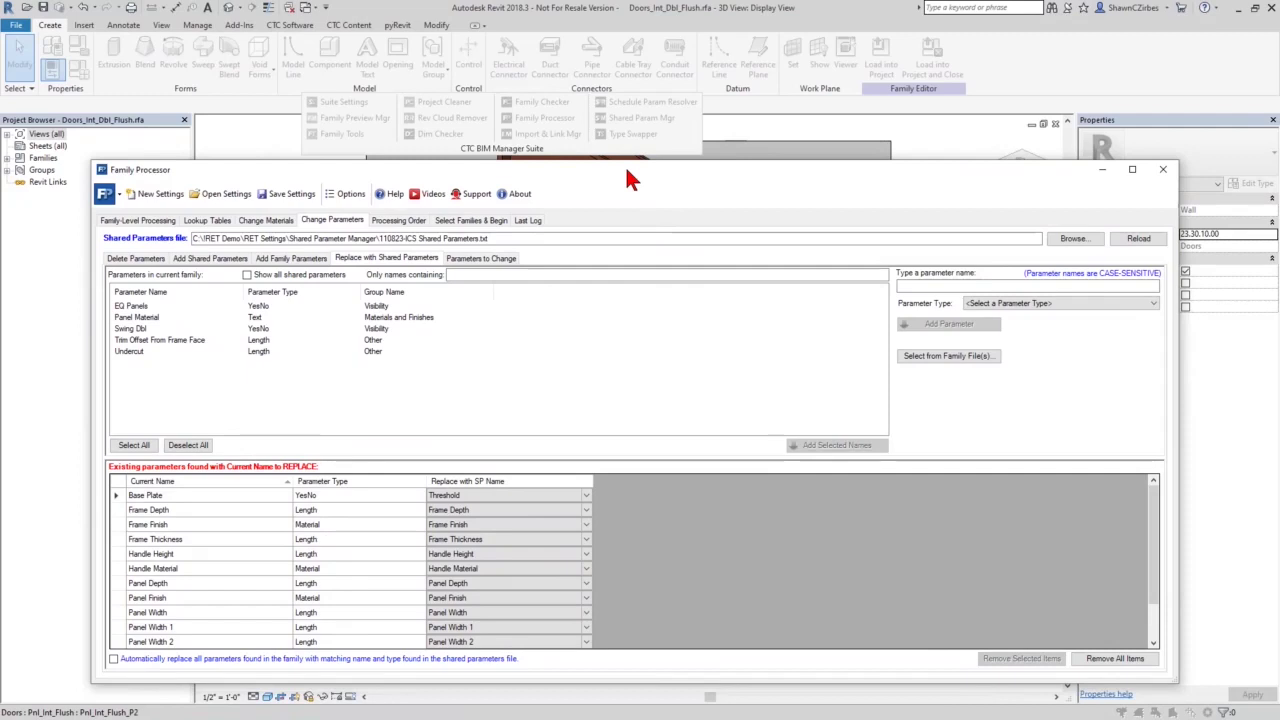
drag(627, 168, 639, 142)
click(471, 185)
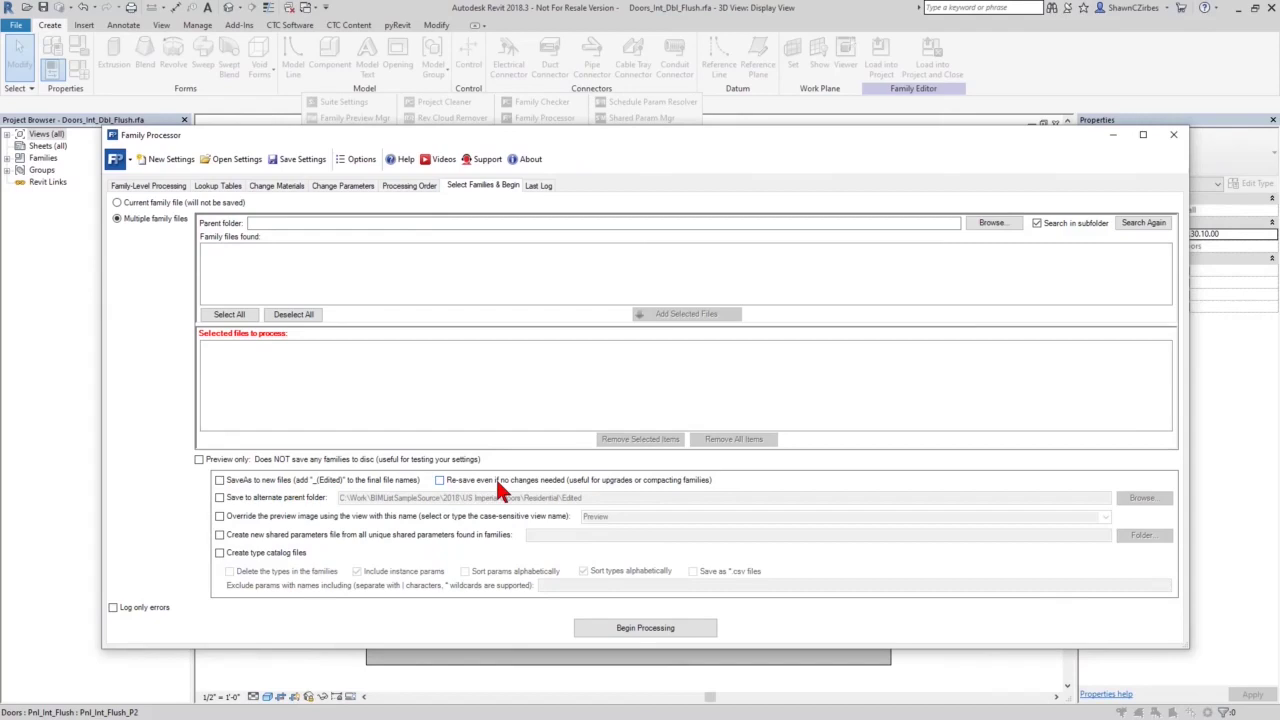
click(283, 500)
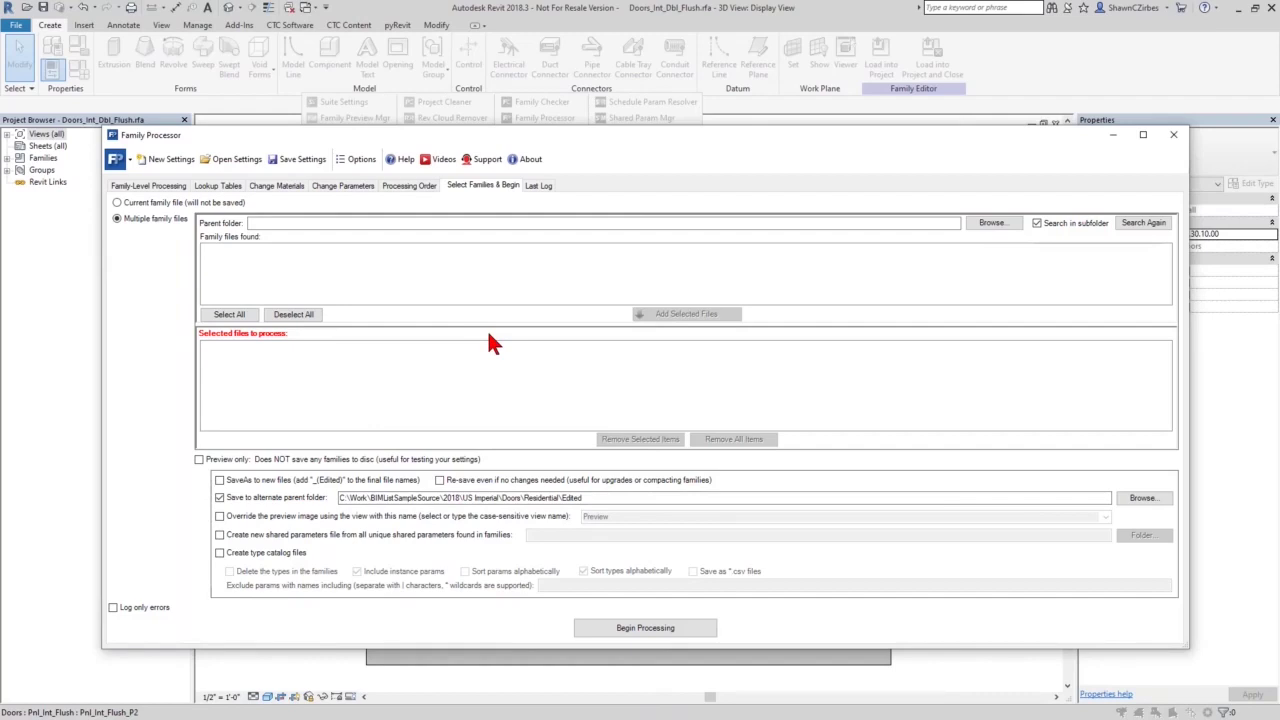
click(388, 522)
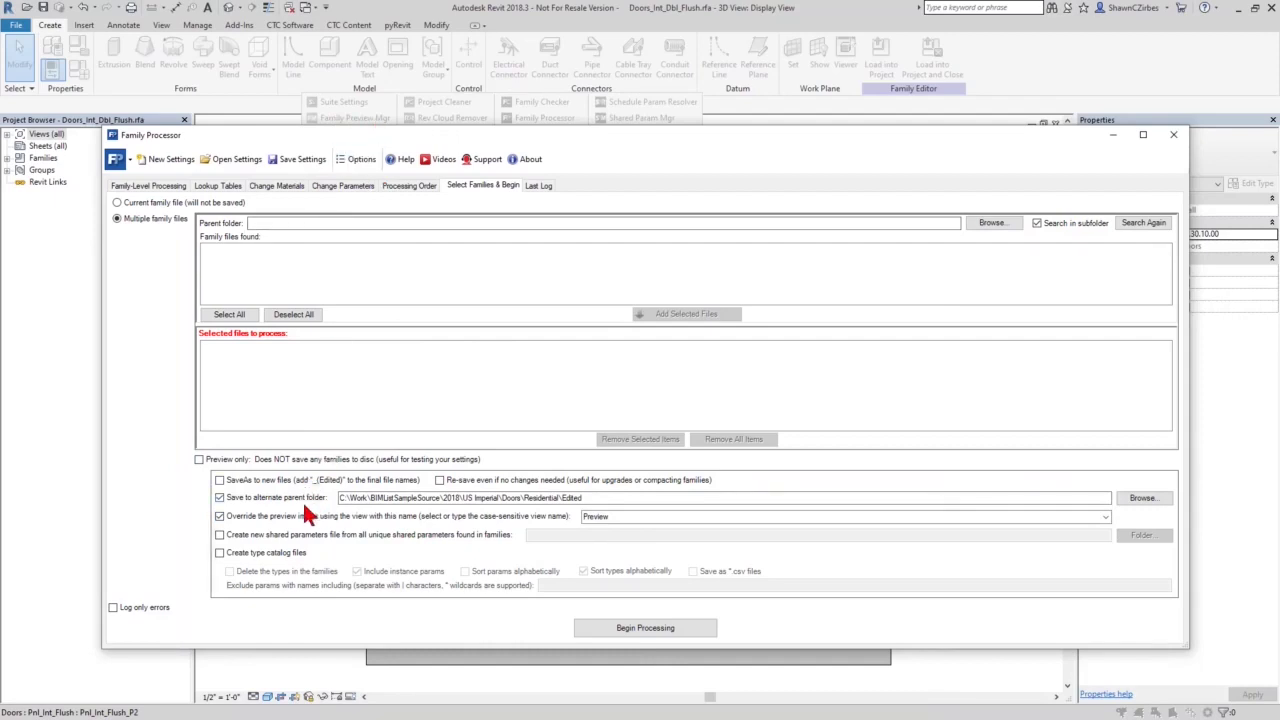
double_click(619, 516)
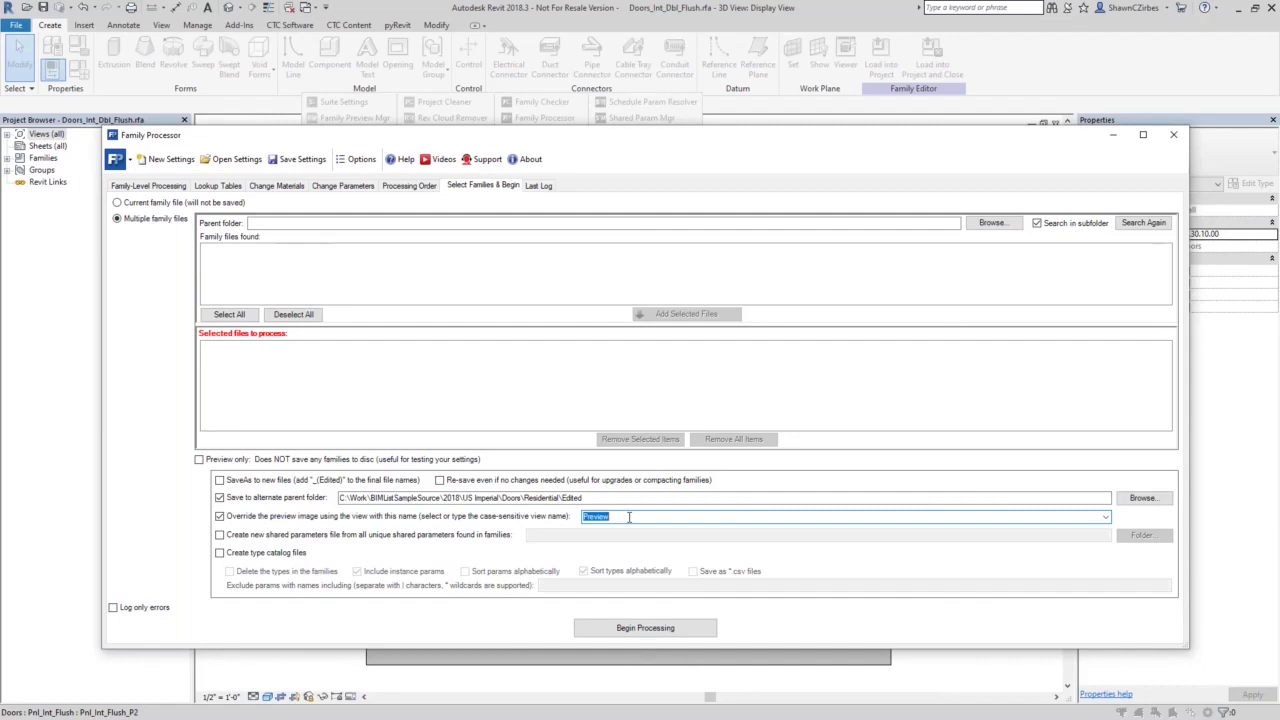
Choose the current family file as the processing target and begin processing
click(150, 203)
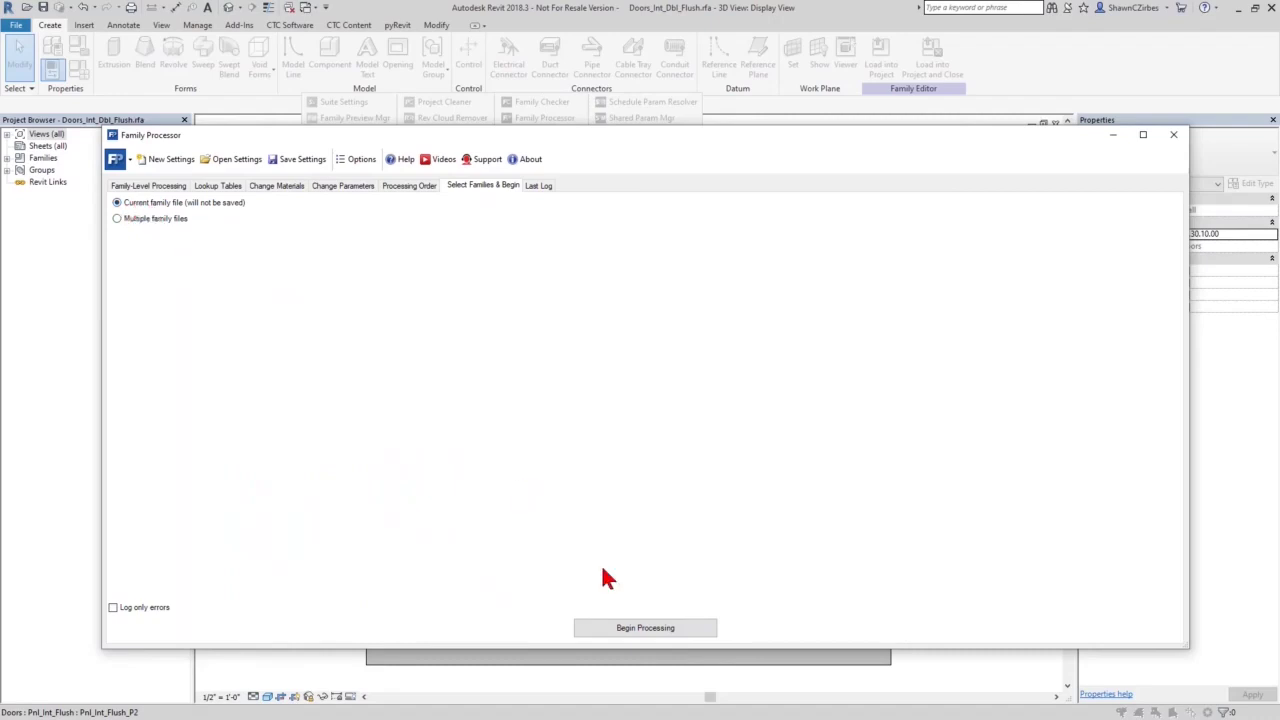
click(668, 626)
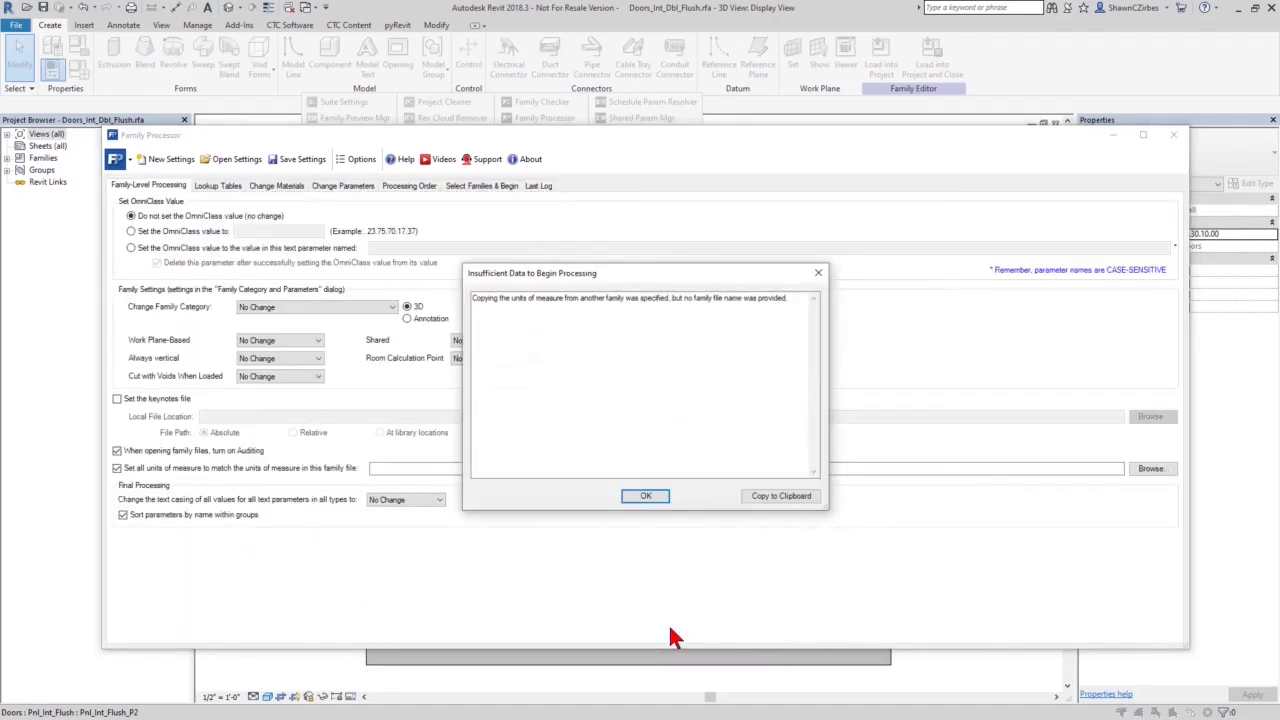
Turn off matching units of measure to another family file and restart processing of the current family
click(645, 496)
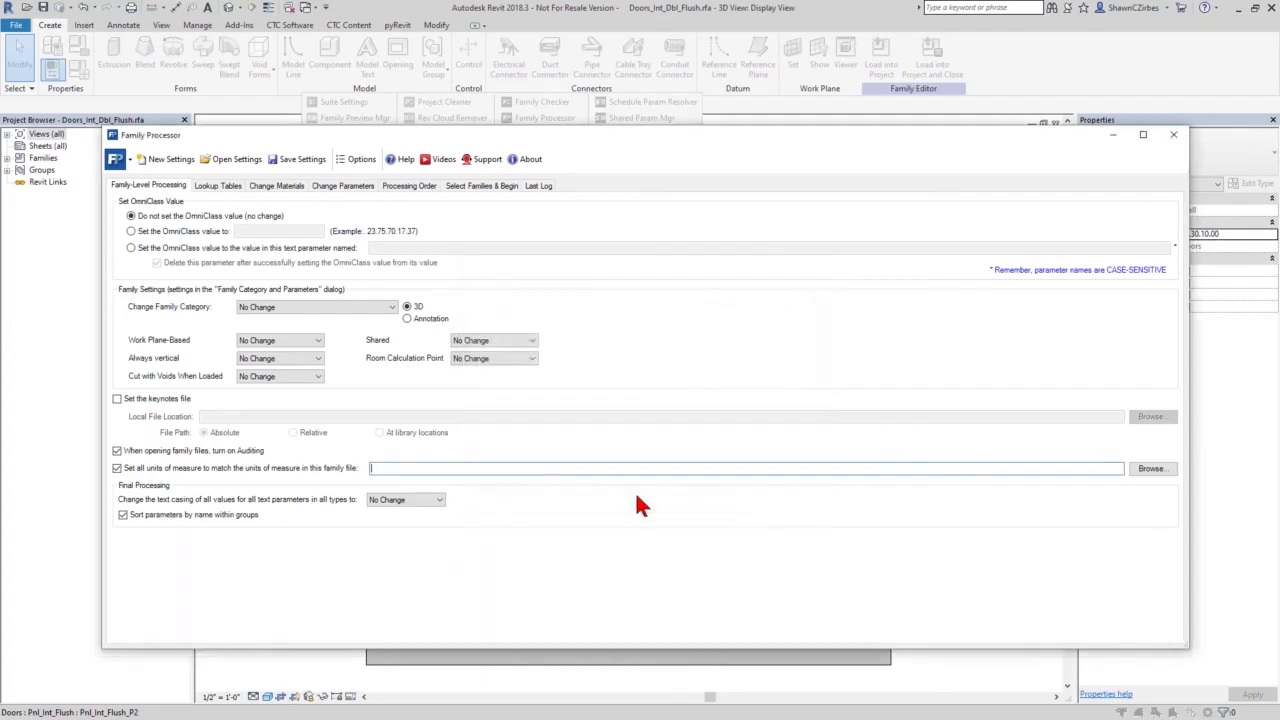
click(116, 468)
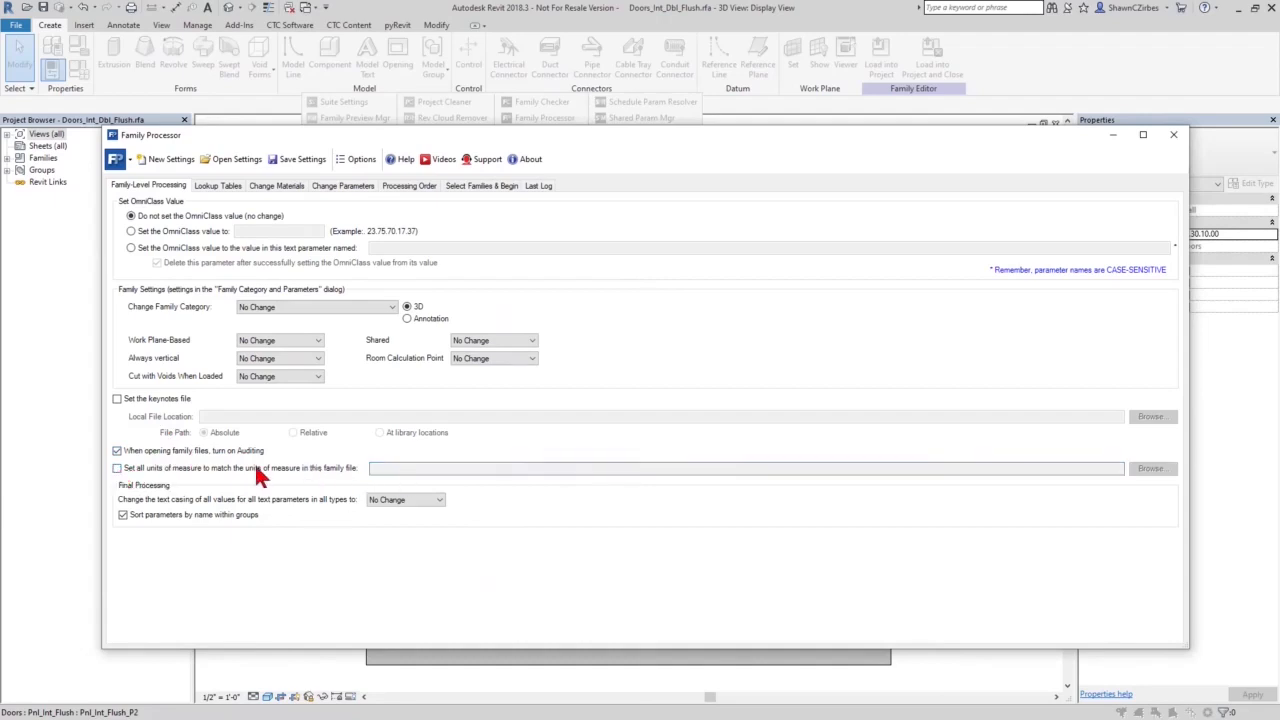
click(478, 186)
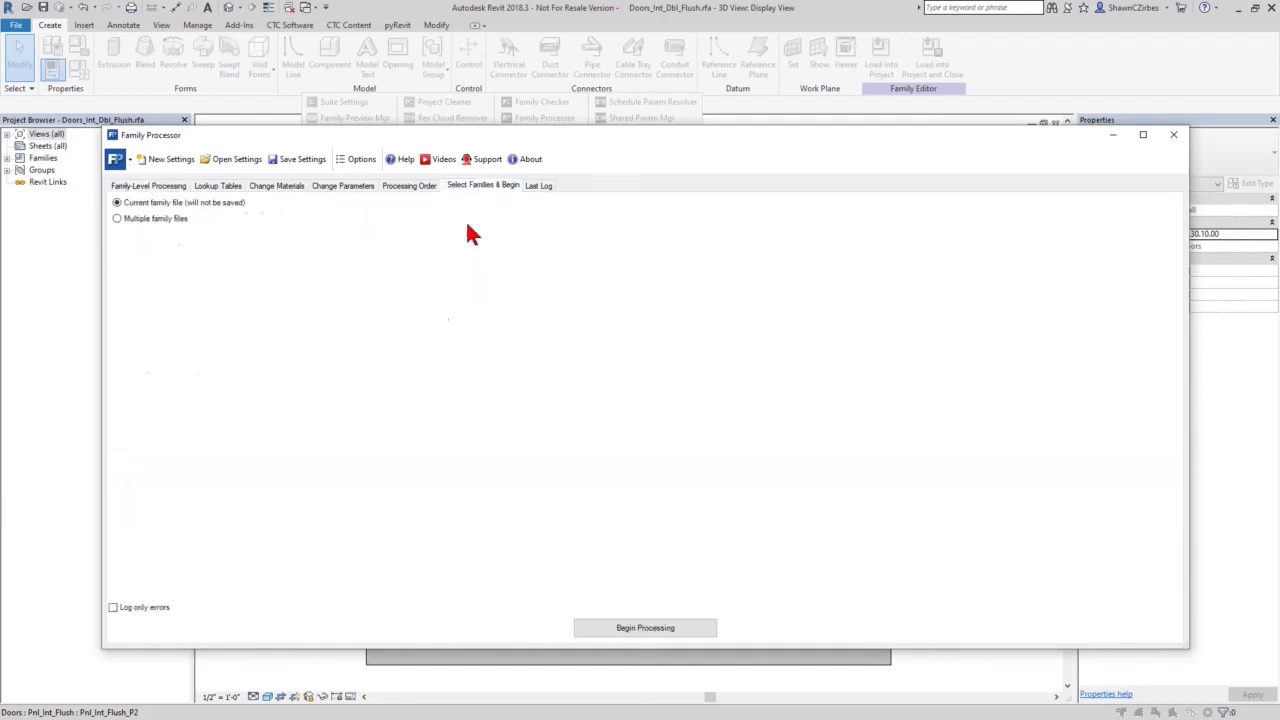
click(606, 632)
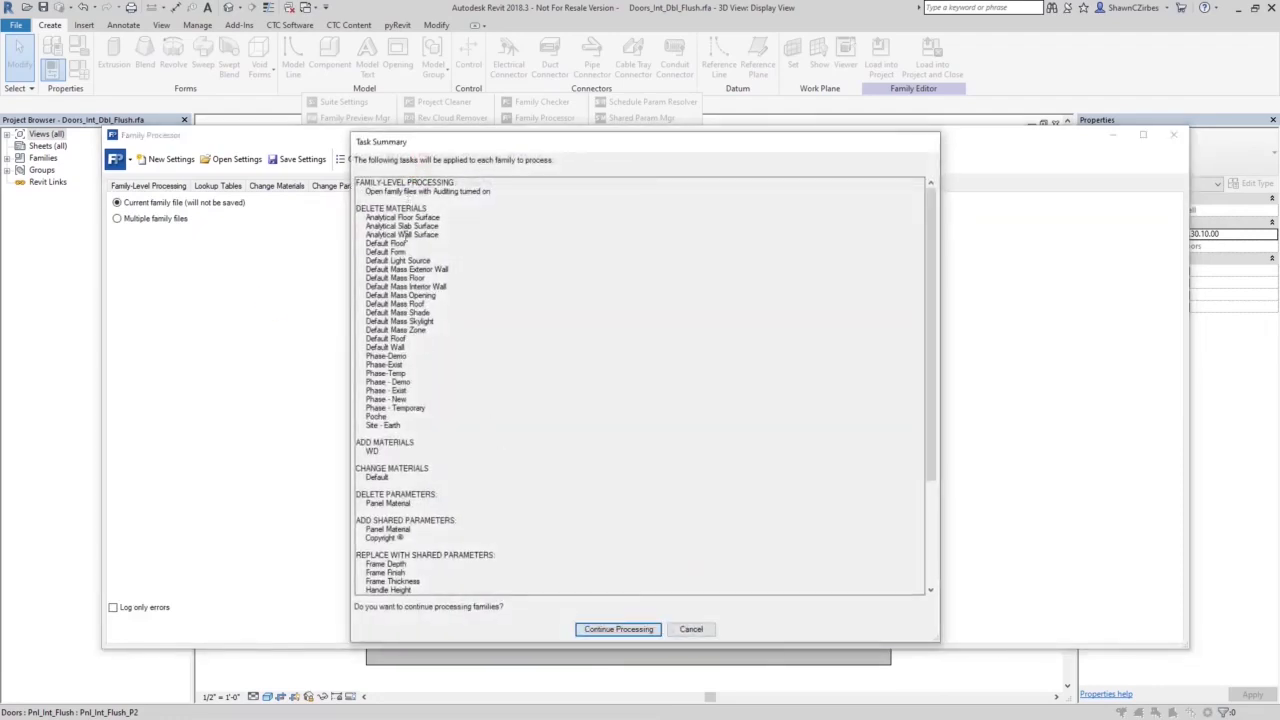
Review the summary of tasks to be applied to the family and continue processing
scroll(410, 398, down, 6)
scroll(438, 512, up, 3)
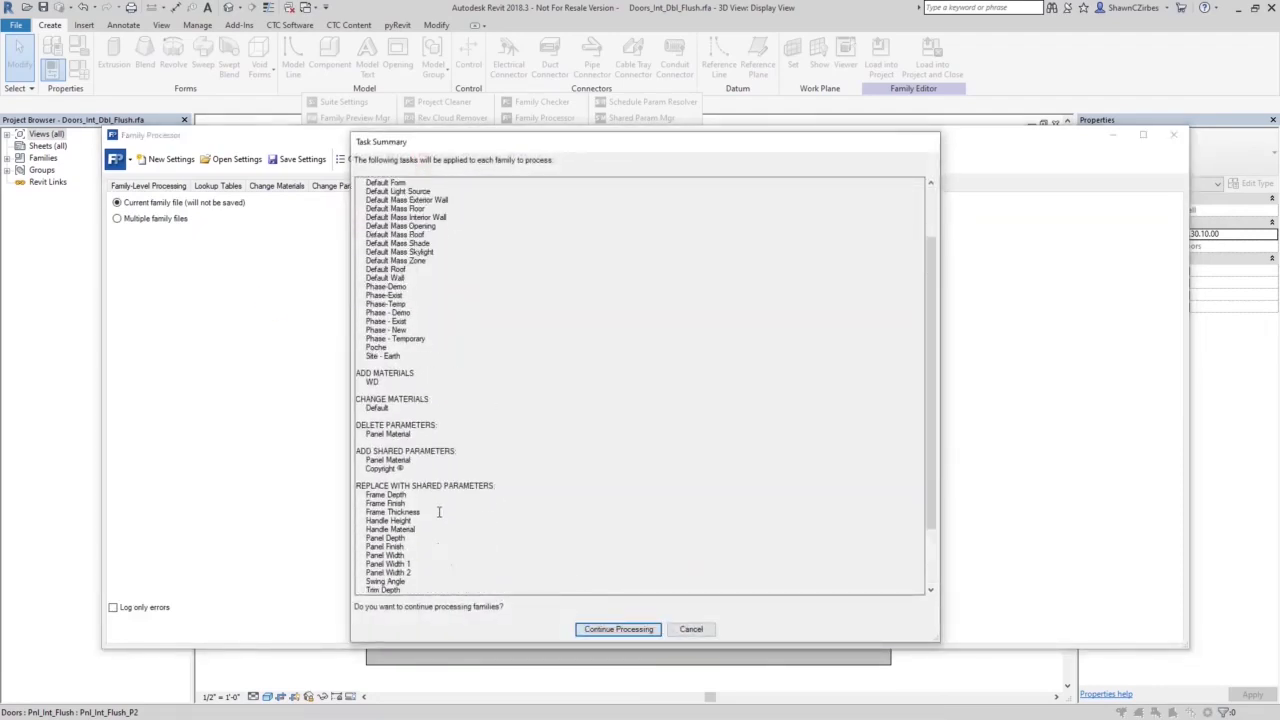
scroll(438, 512, up, 3)
scroll(438, 512, down, 5)
click(600, 630)
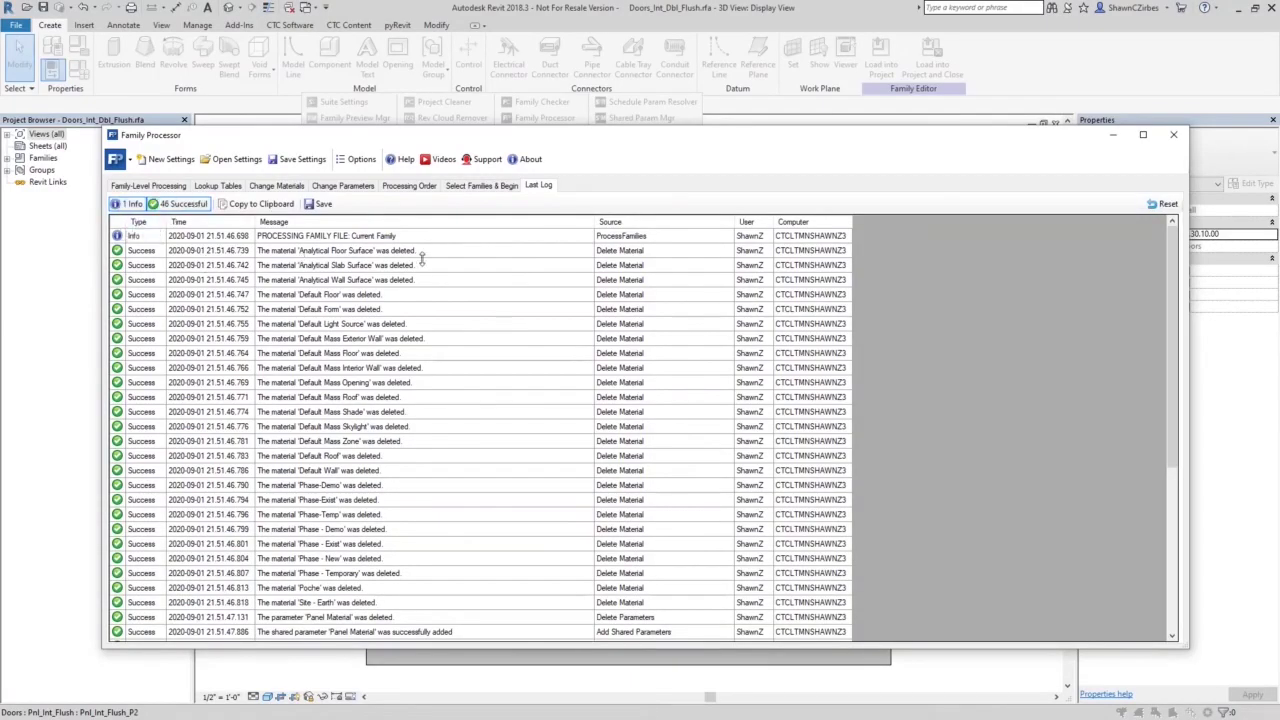
Review the processing log through its last entry, close Family Processor and commit the changes to the open family document
scroll(375, 290, down, 4)
scroll(376, 314, up, 4)
scroll(372, 440, down, 5)
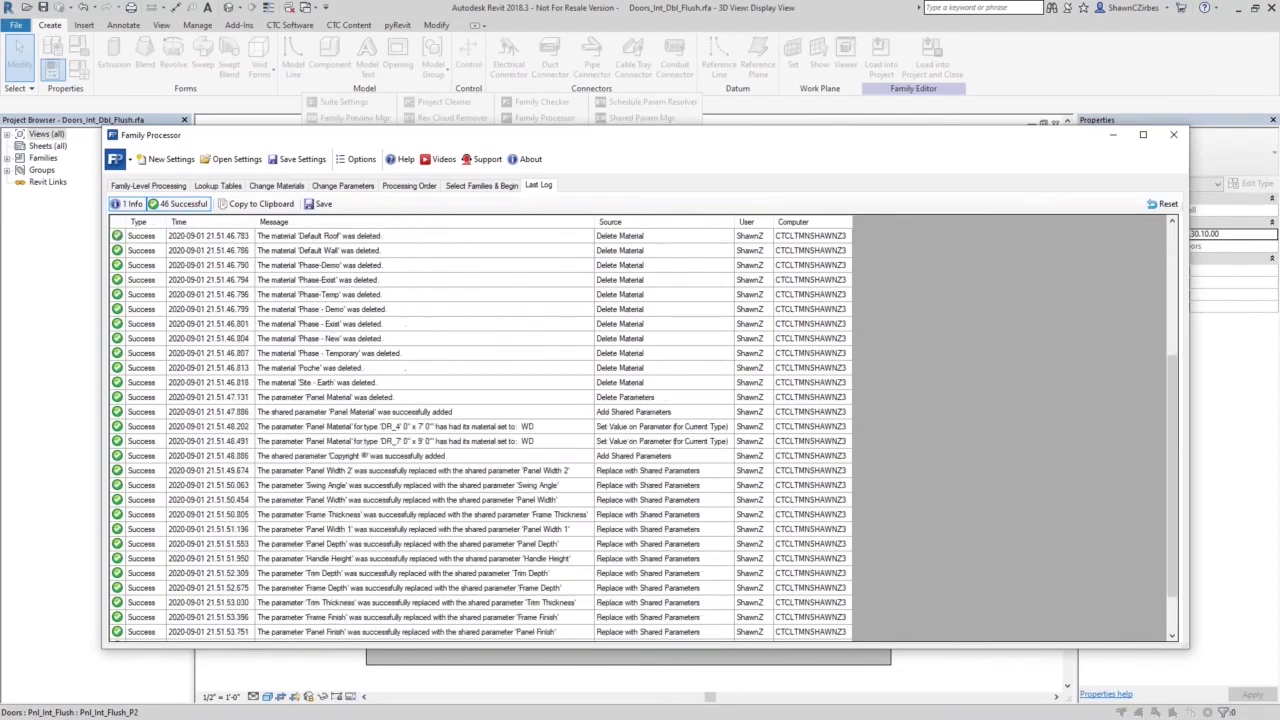
scroll(370, 430, down, 1)
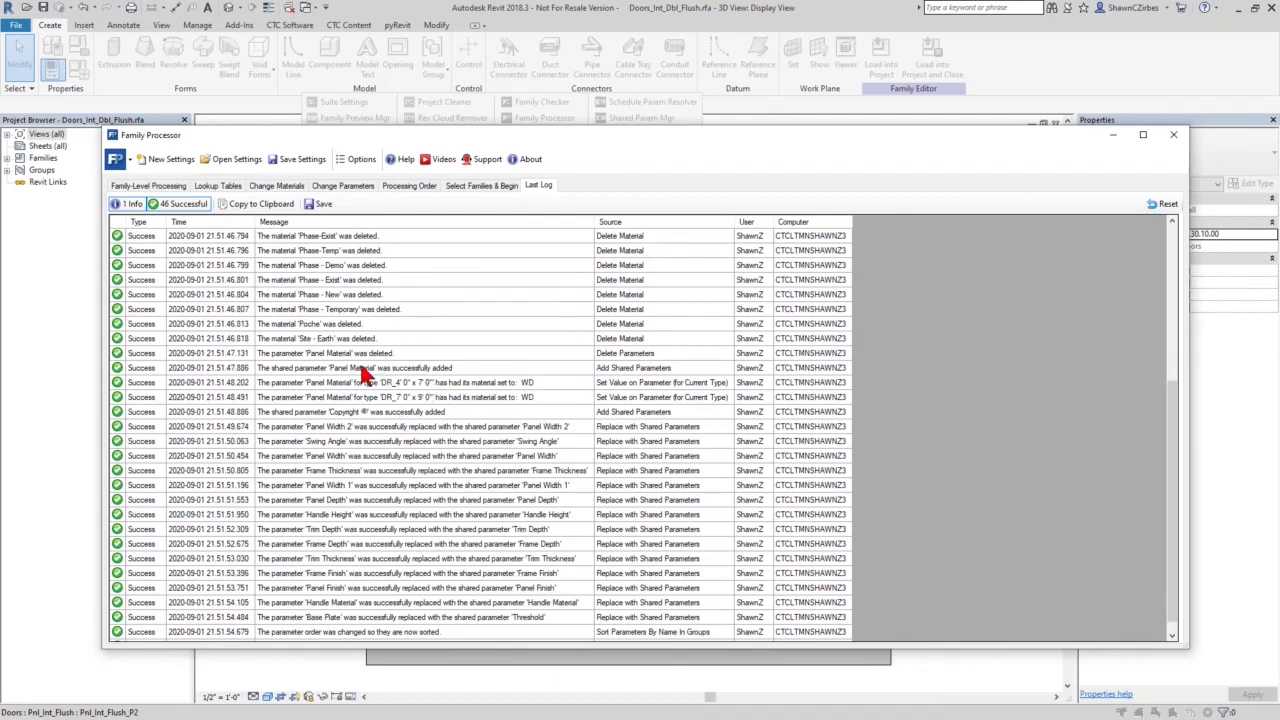
scroll(384, 418, down, 1)
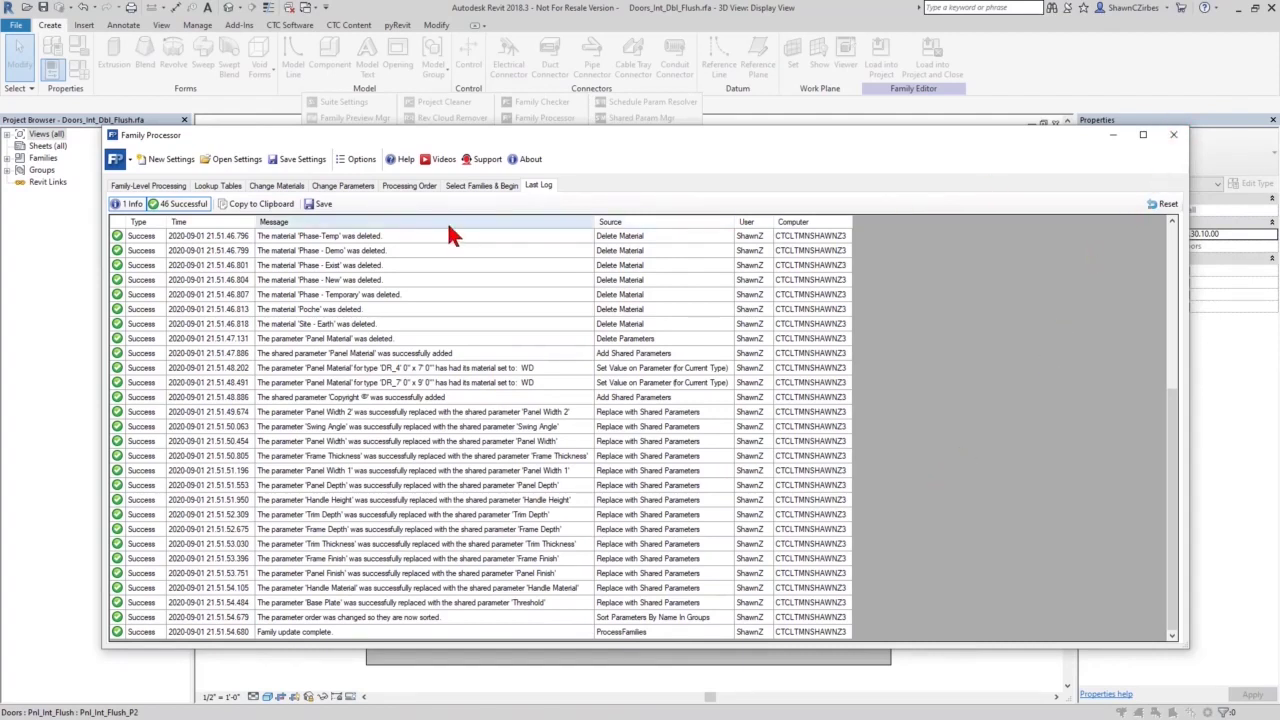
click(1175, 137)
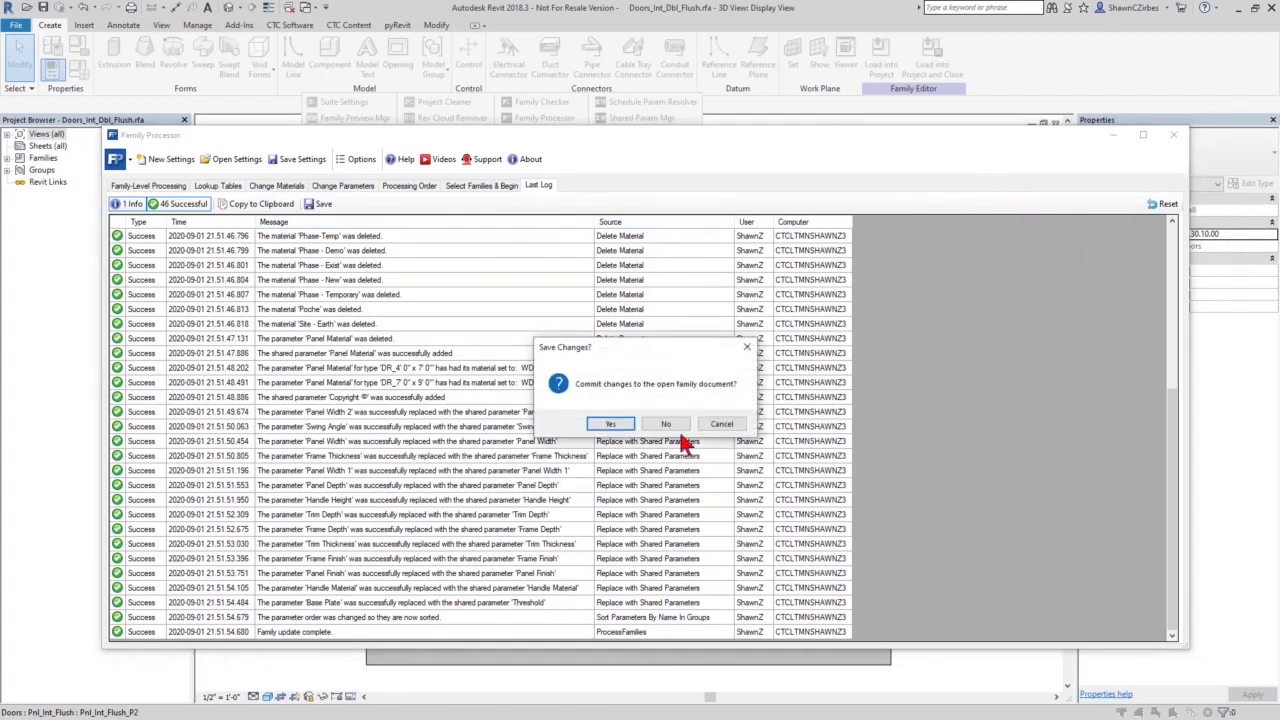
click(608, 424)
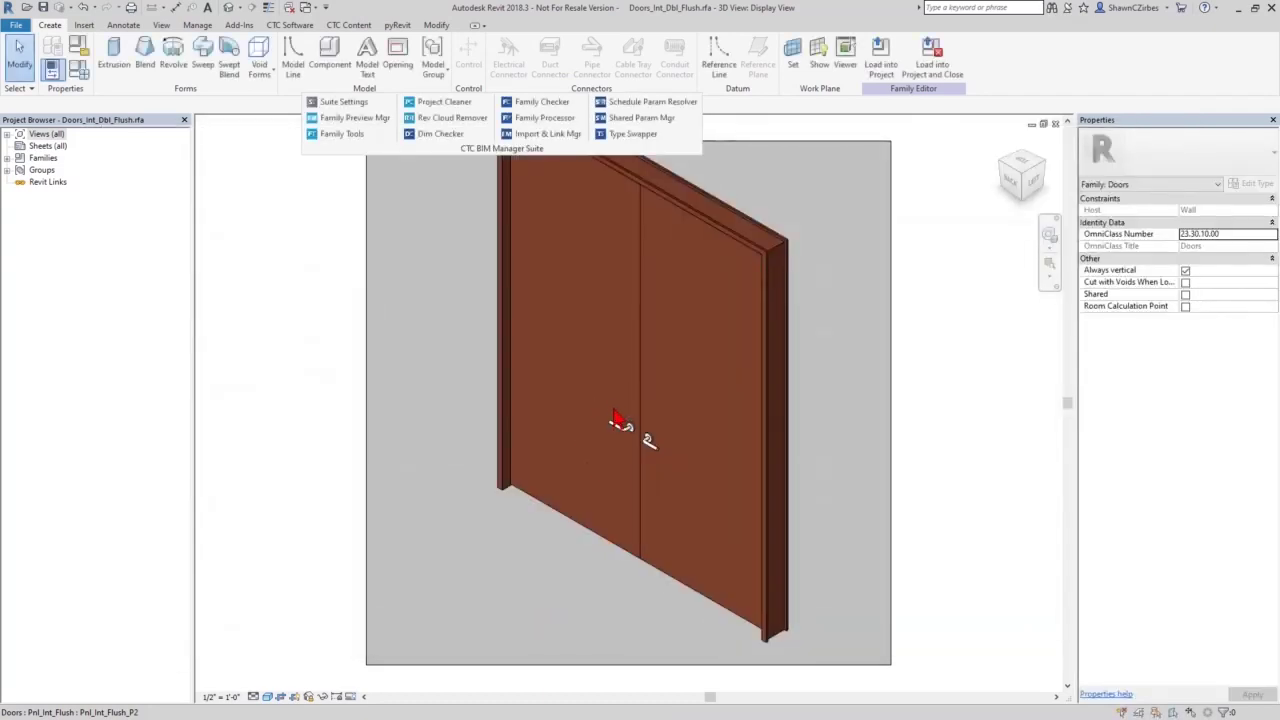
Open the door's family types and check the Threshold, Handle Material and Panel Material parameters
click(82, 70)
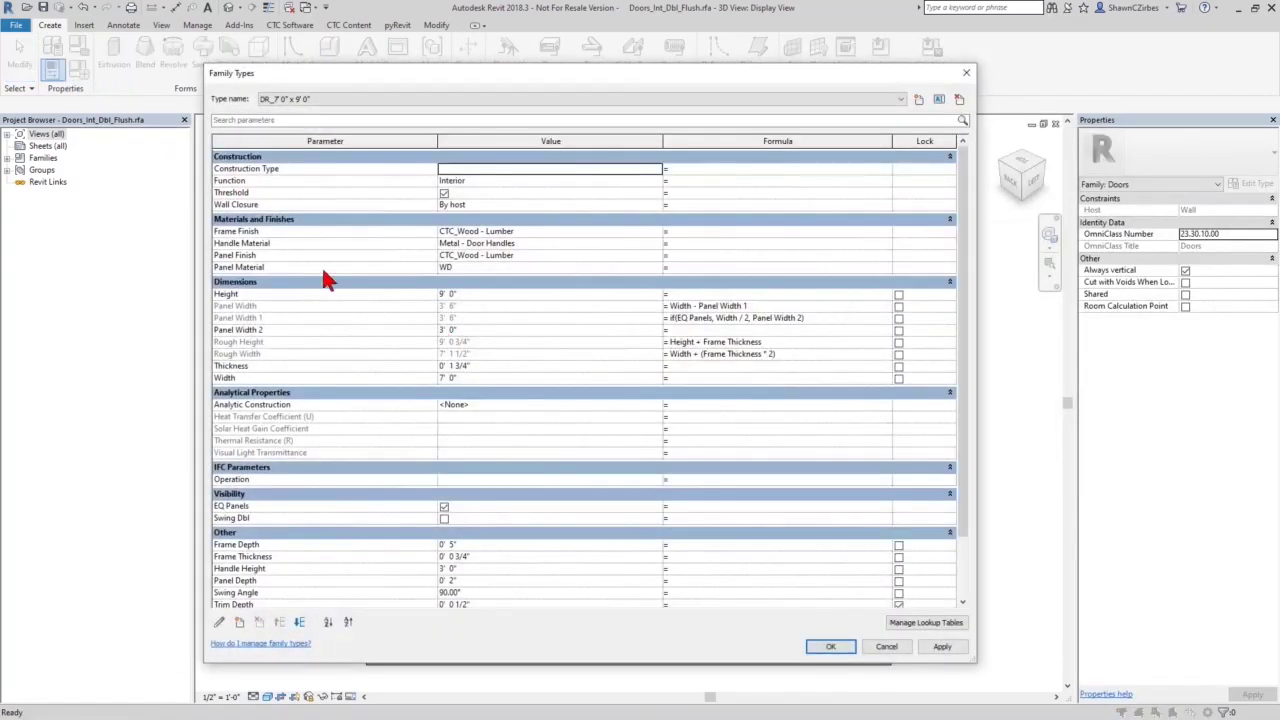
click(236, 193)
click(259, 192)
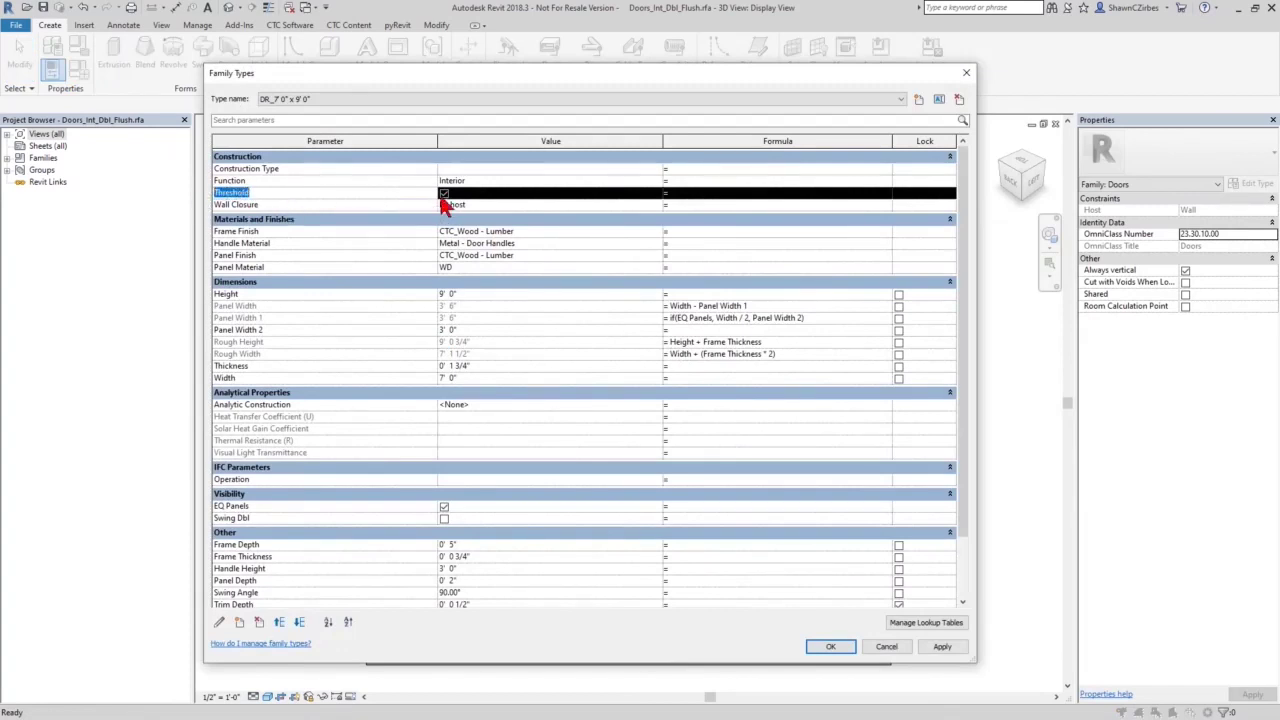
click(262, 243)
click(261, 267)
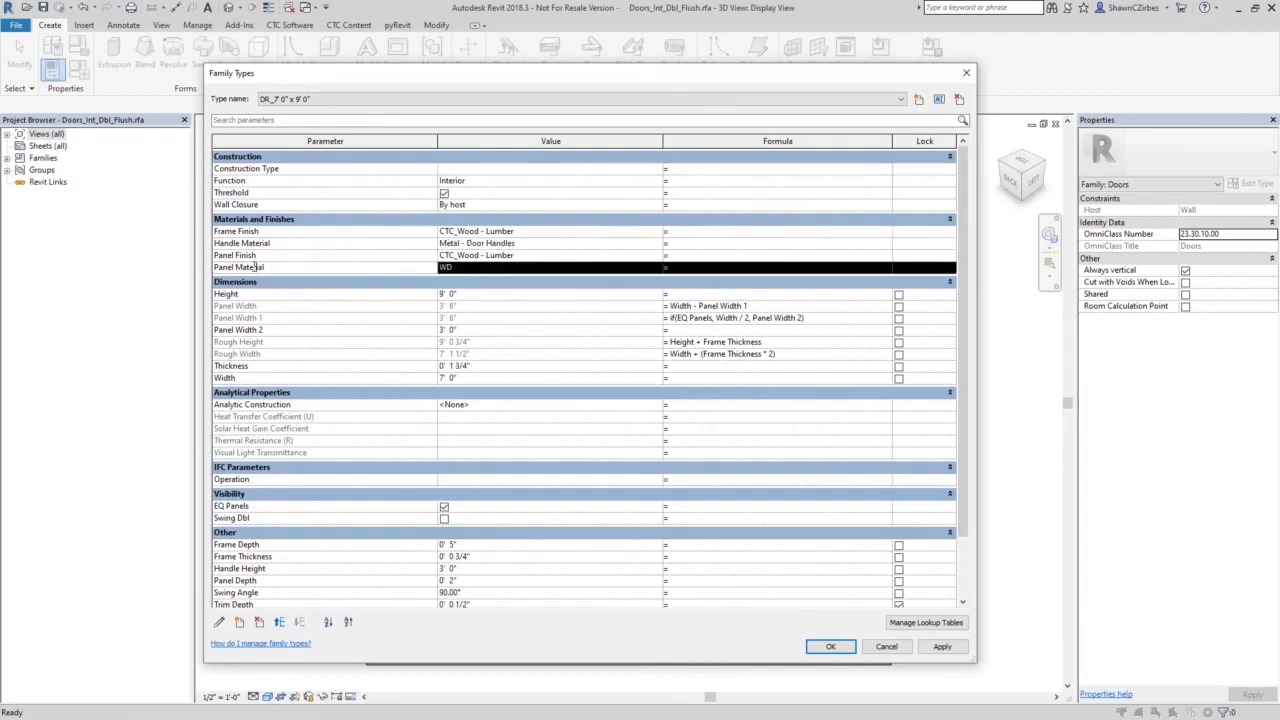
Inspect the WD and Default materials through the Panel Material value, and close the family types without changing anything
click(450, 268)
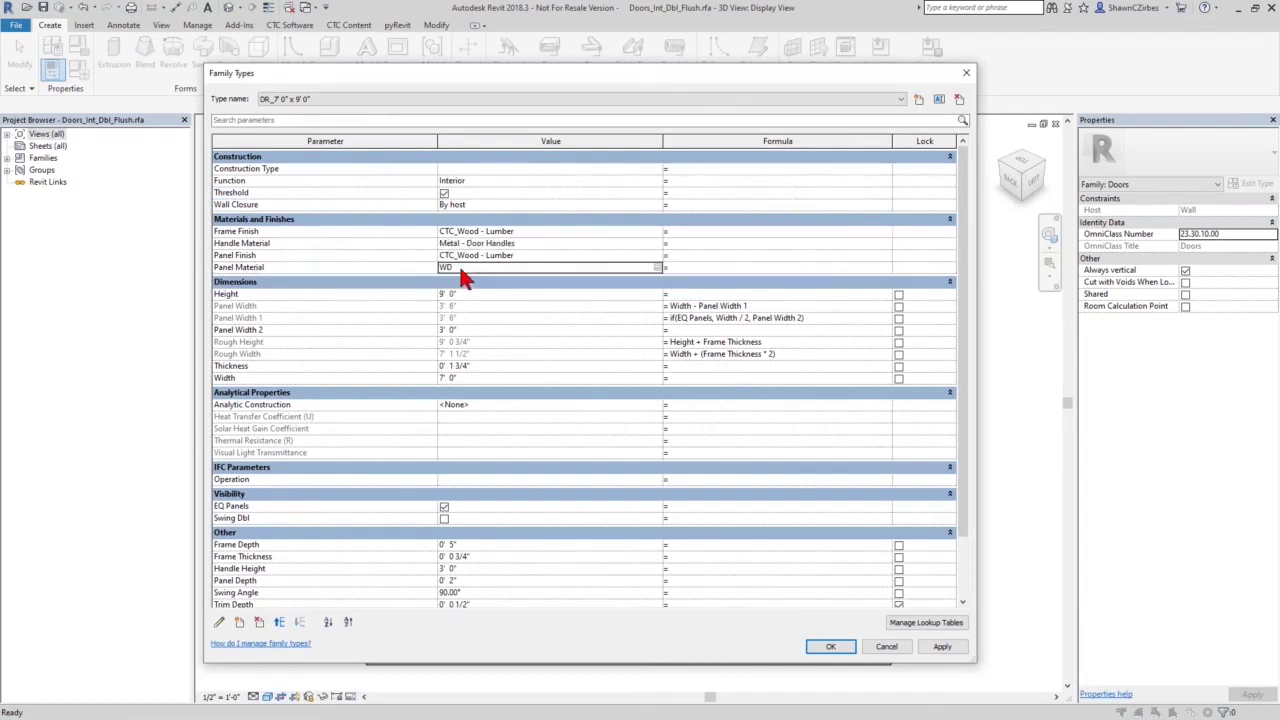
click(658, 268)
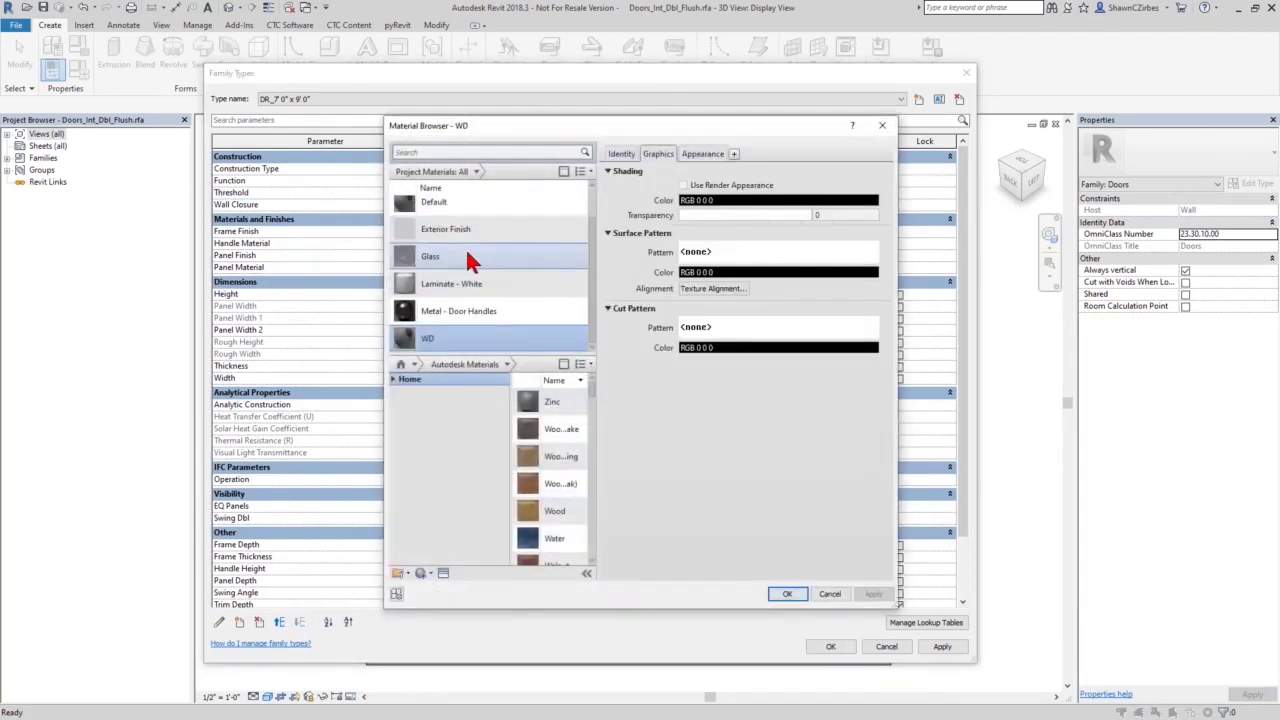
scroll(467, 258, up, 1)
scroll(440, 250, down, 1)
scroll(440, 238, up, 1)
click(442, 209)
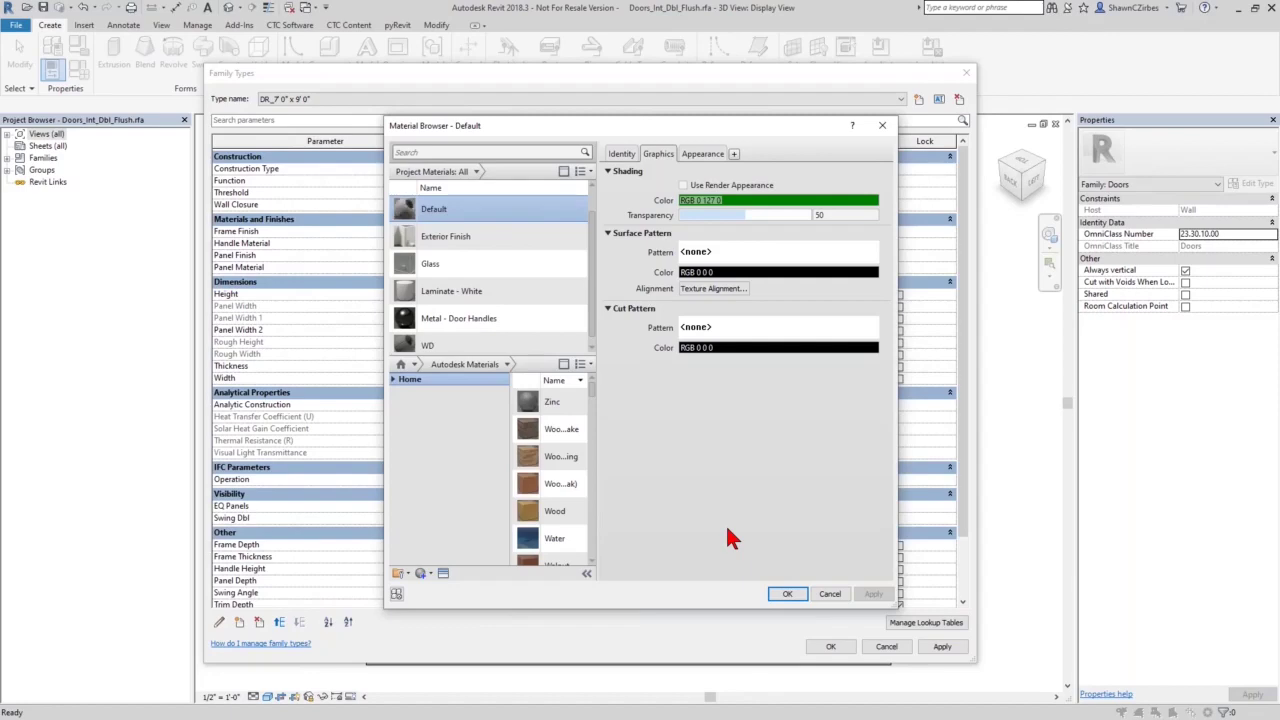
click(830, 594)
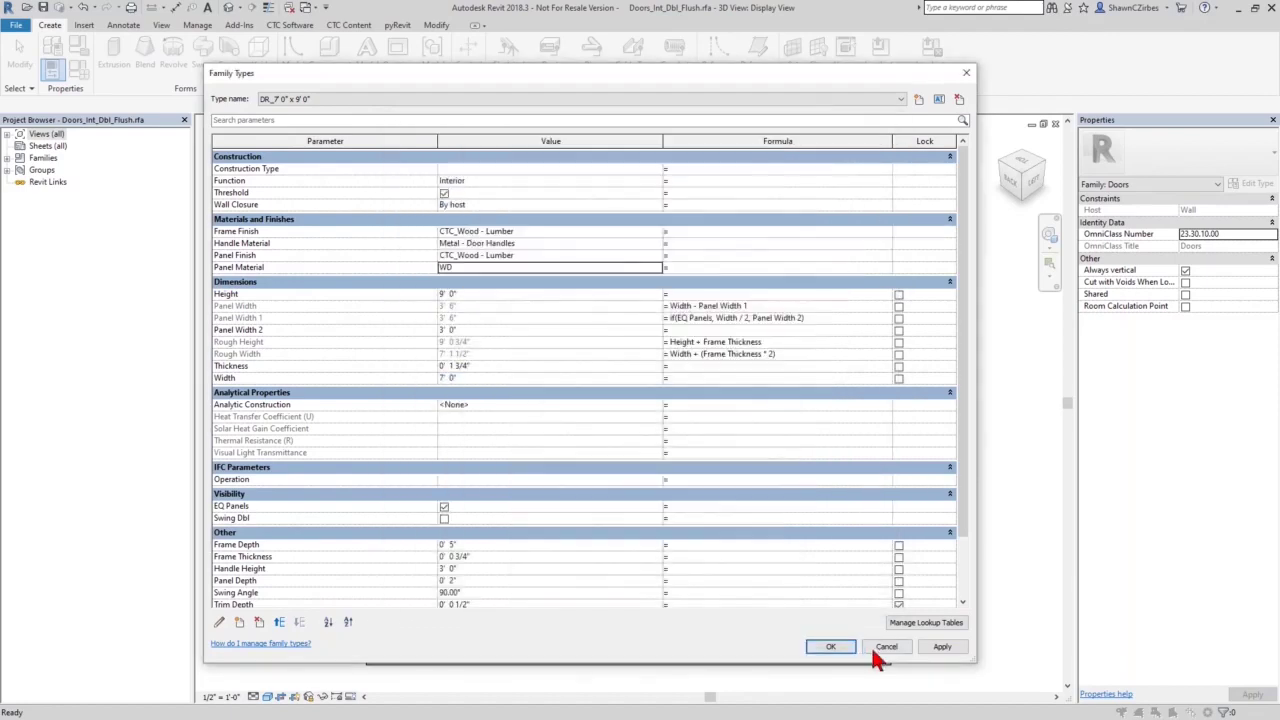
click(966, 76)
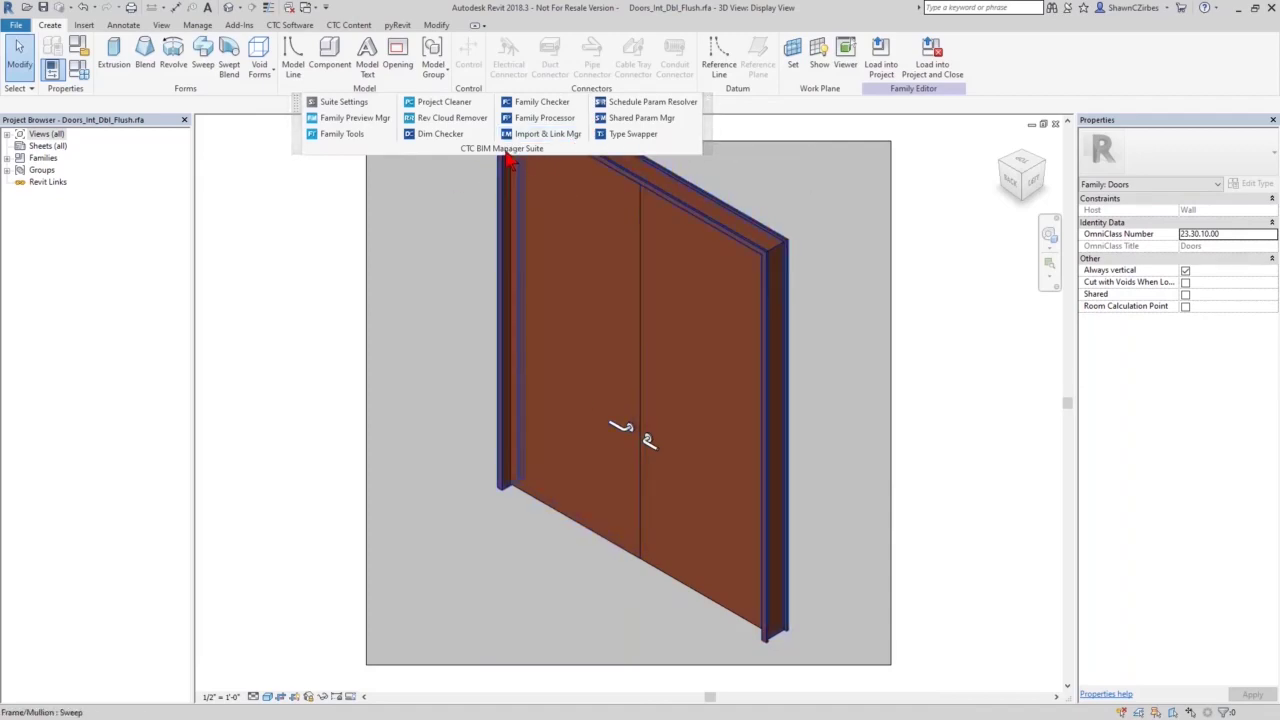
Move the floating CTC BIM Manager Suite toolbar down over the drawing area
drag(523, 156, 440, 205)
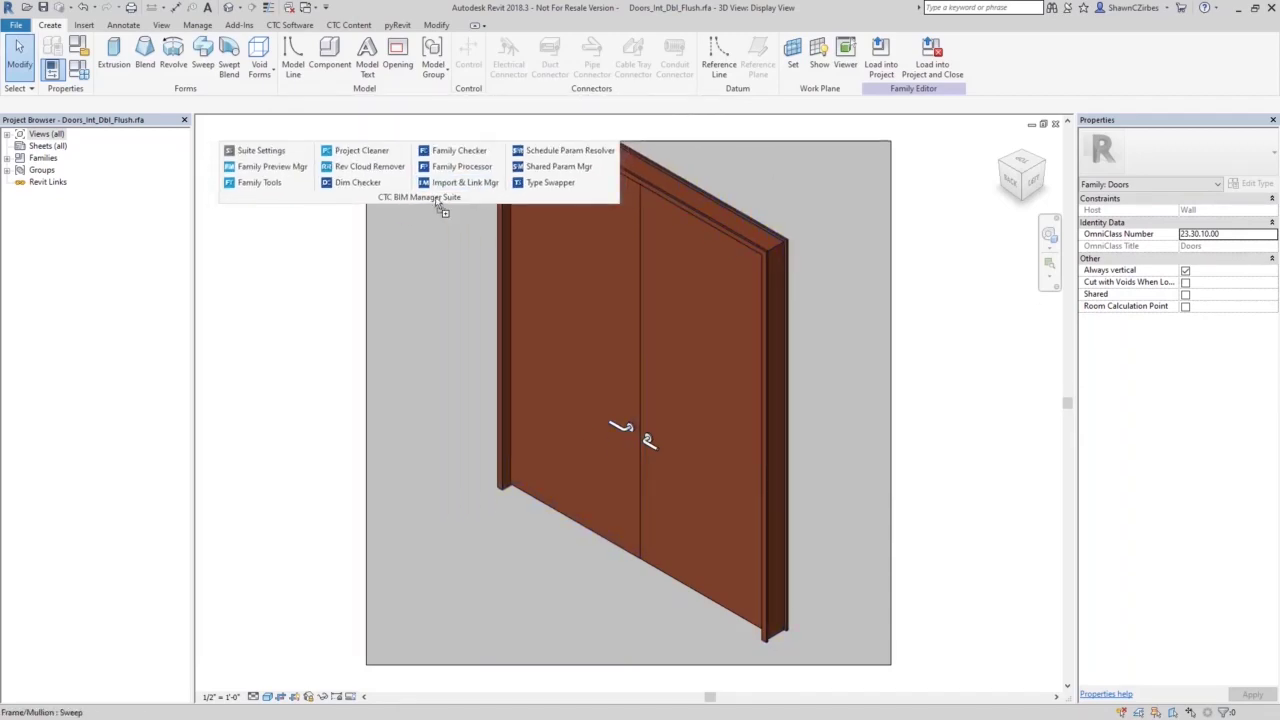
drag(436, 199, 440, 178)
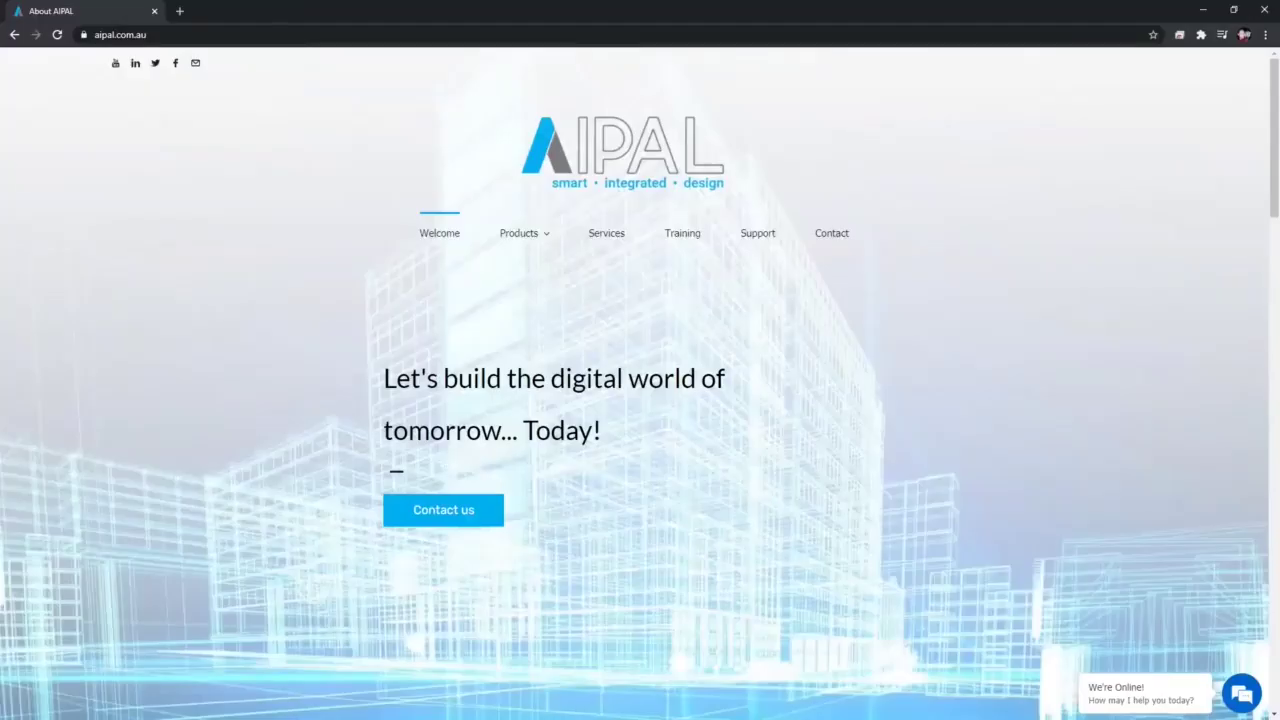
Switch to the AIPAL website in the browser and open the CTC SOFTWARE product page
click(152, 36)
click(206, 36)
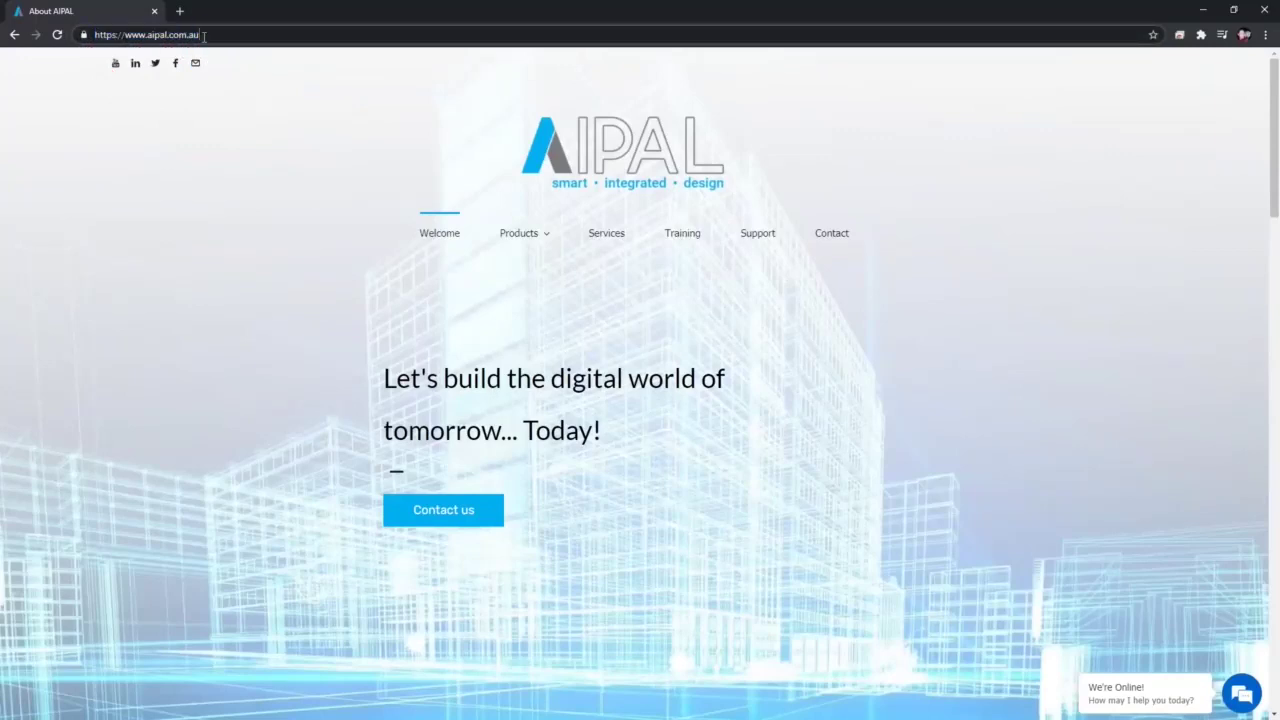
mouse_move(528, 234)
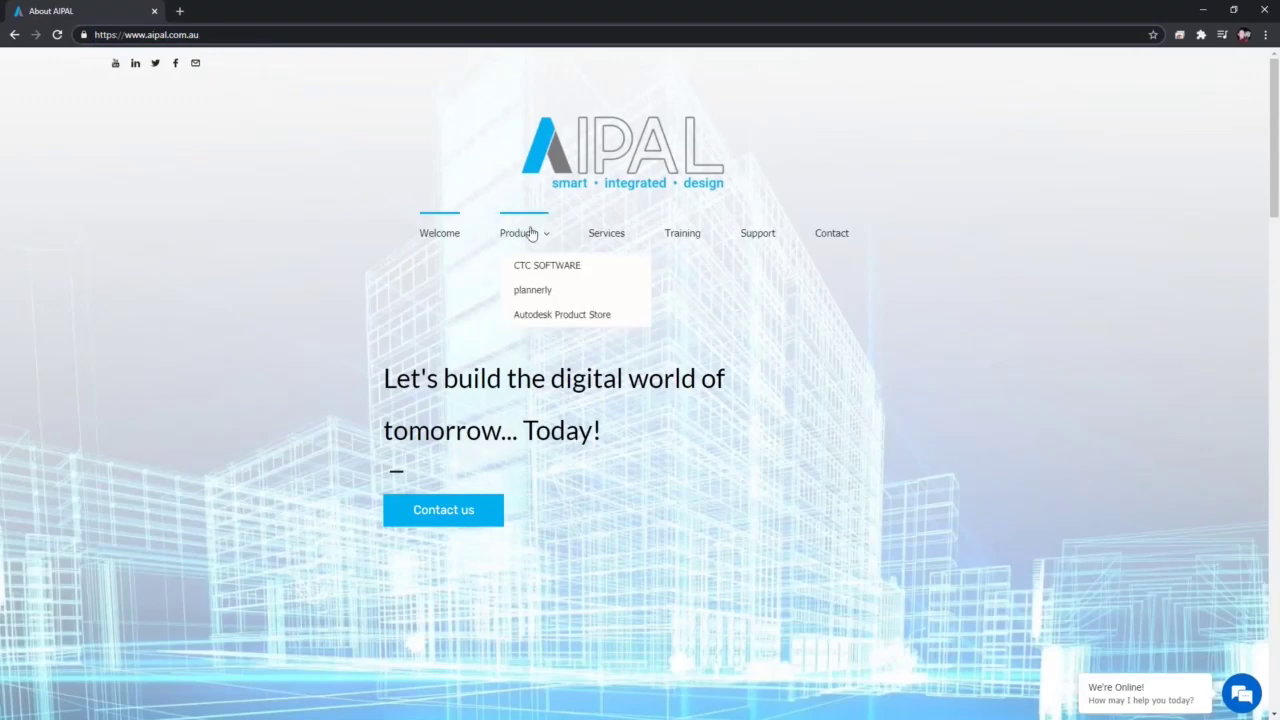
click(561, 272)
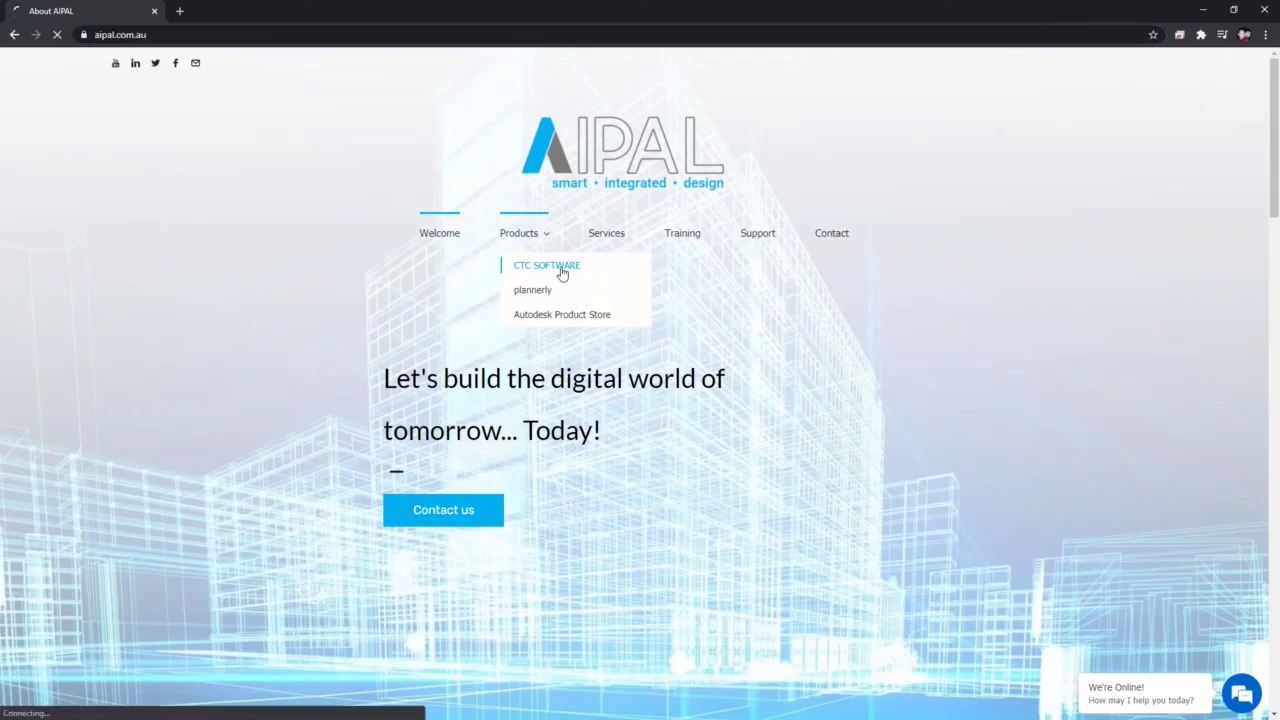
Show the BIM Manager Suite details among the CTC SOFTWARE Revit add-ins
scroll(545, 380, down, 1)
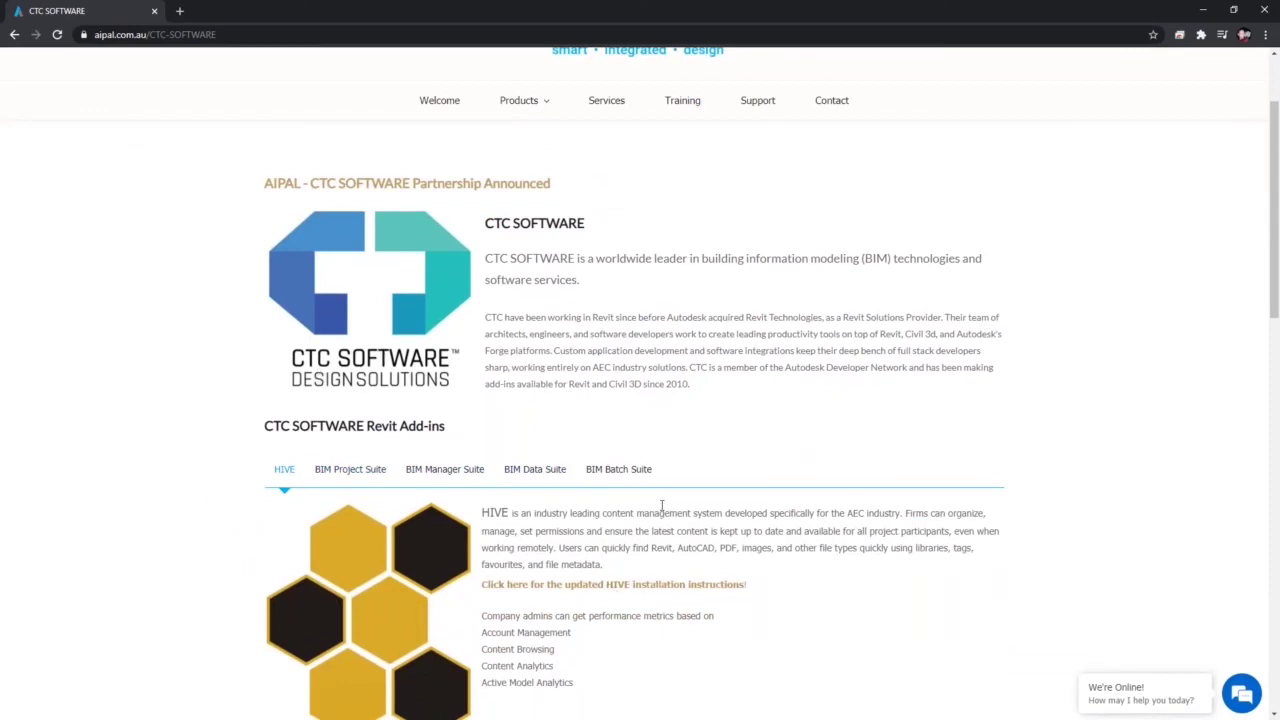
scroll(520, 472, down, 1)
click(438, 338)
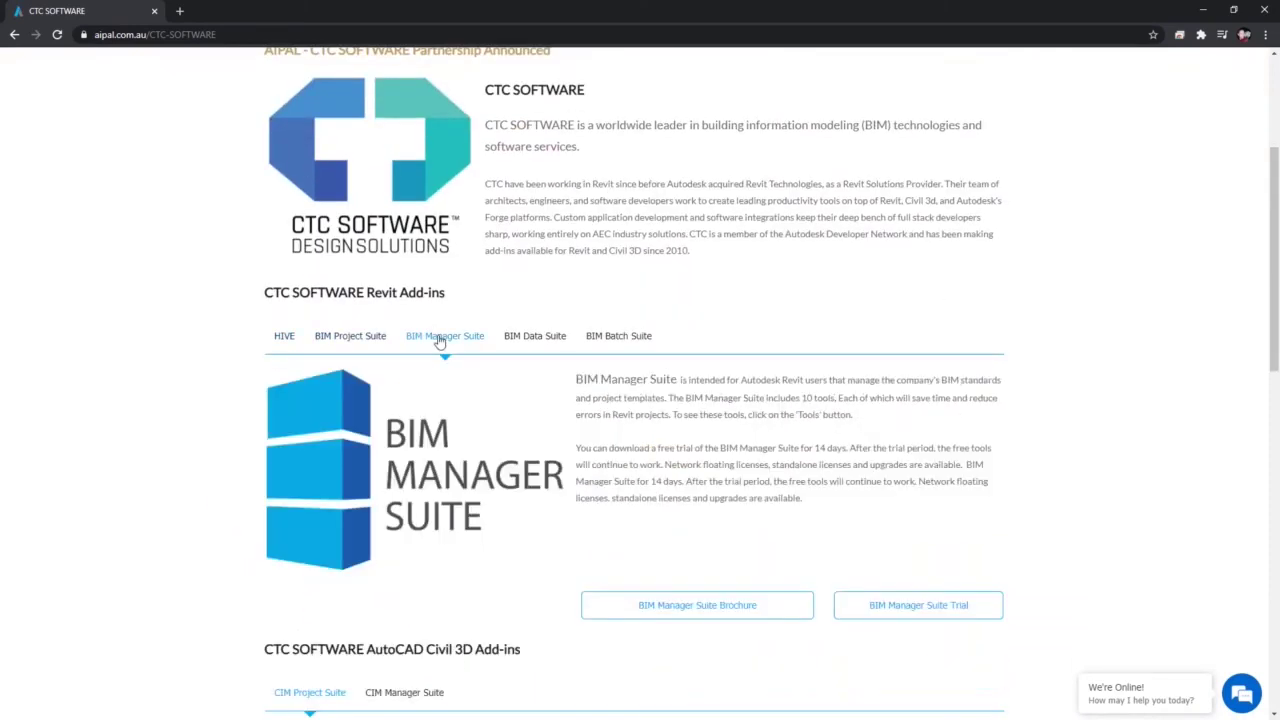